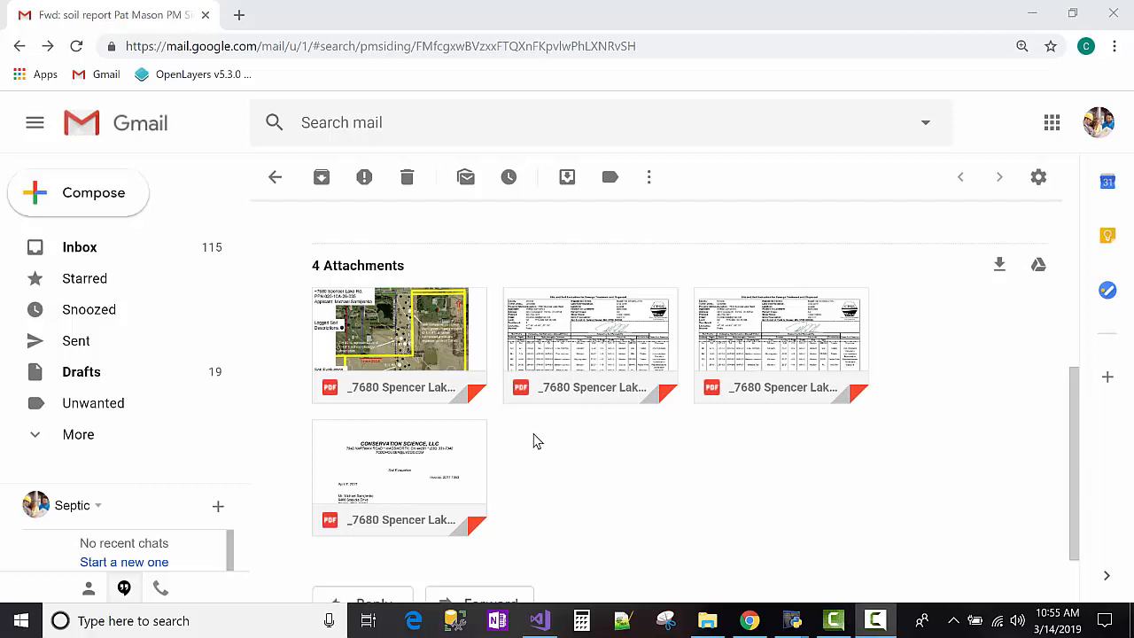
mouse_move(423, 357)
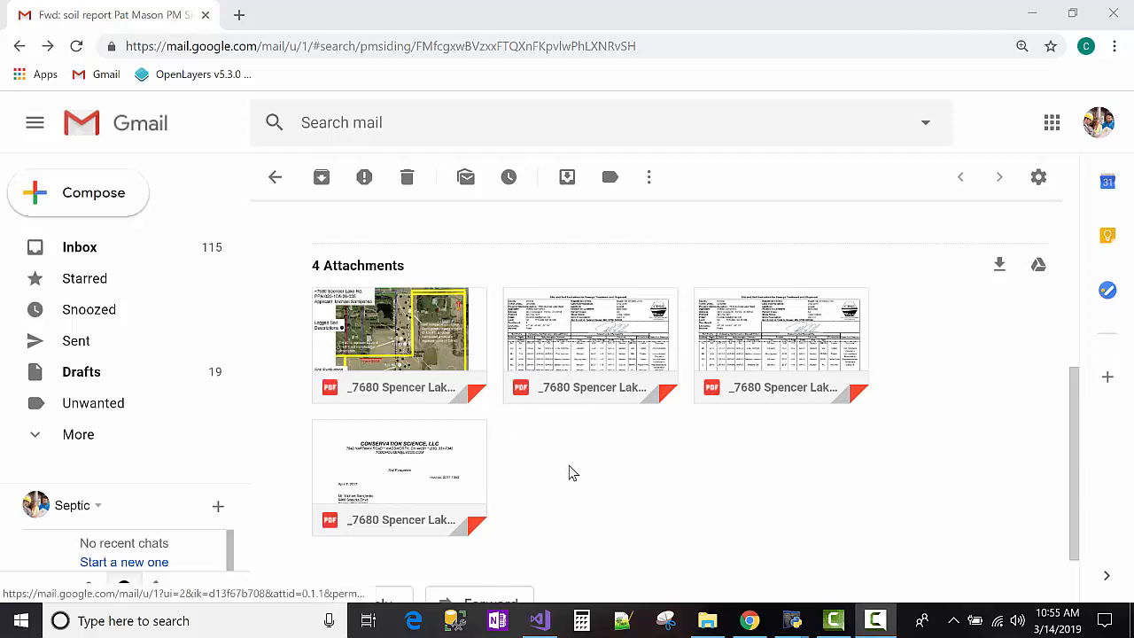
mouse_move(653, 372)
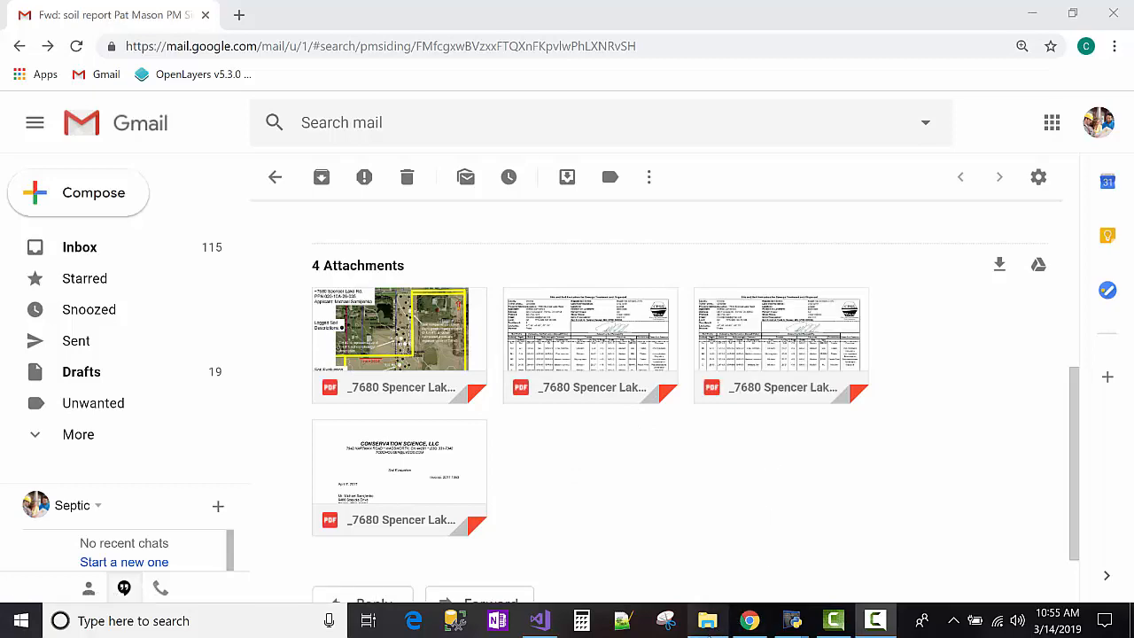
left_click(706, 620)
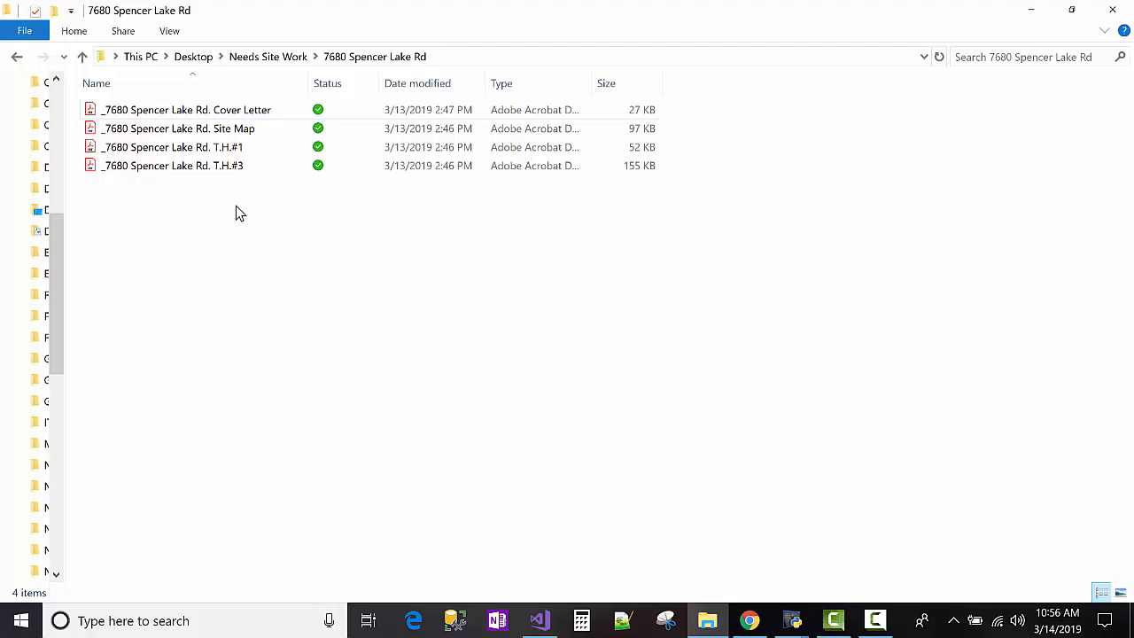
left_click(177, 131)
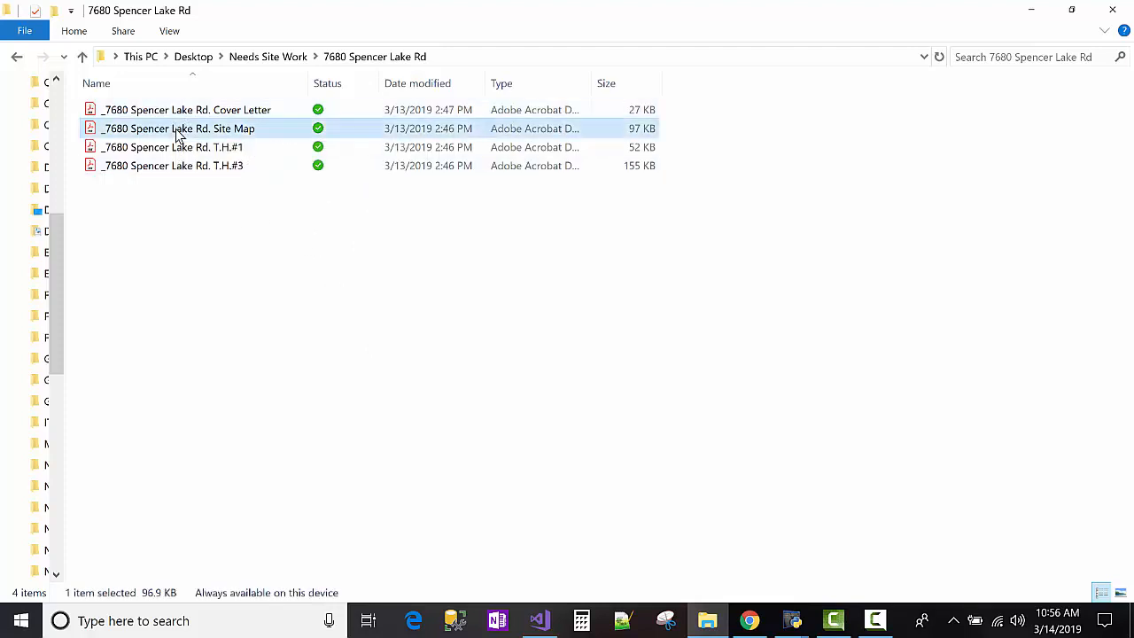
double_click(177, 132)
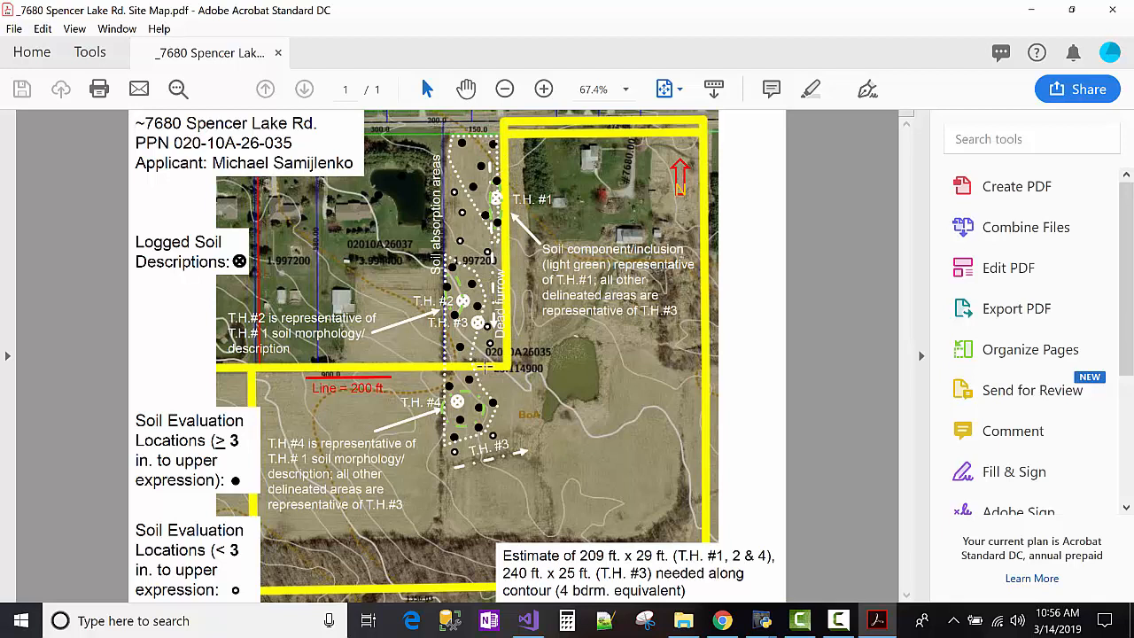
After reviewing the site map, return to the Gmail window in Chrome.
left_click(724, 624)
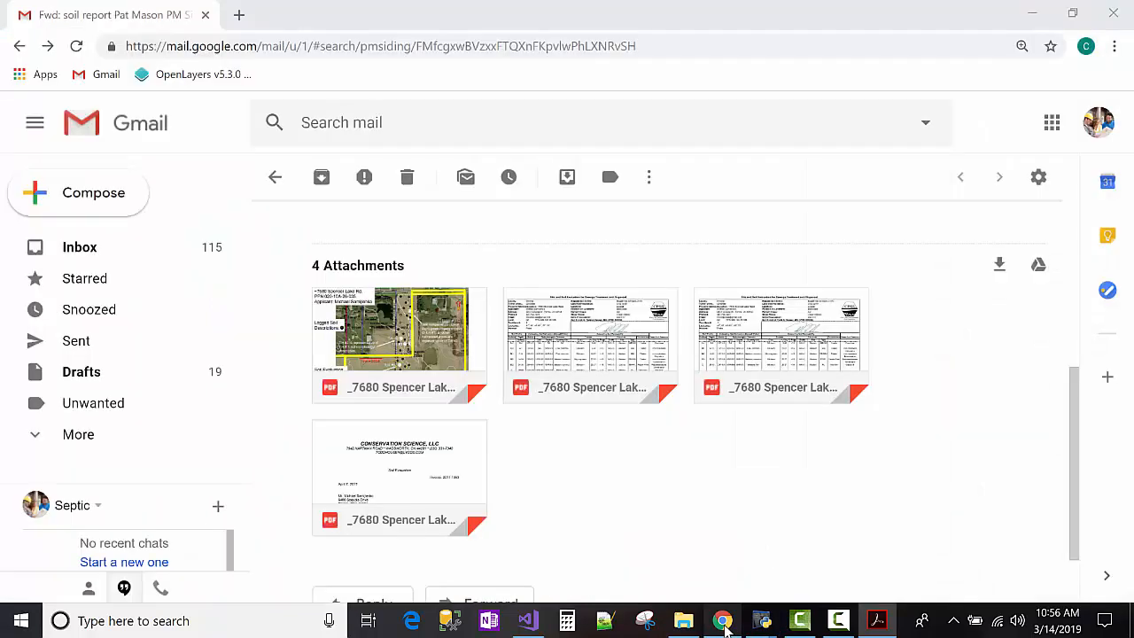
Load newseptic.net in a new browser tab and log in to Your Projects.
left_click(236, 15)
type("n")
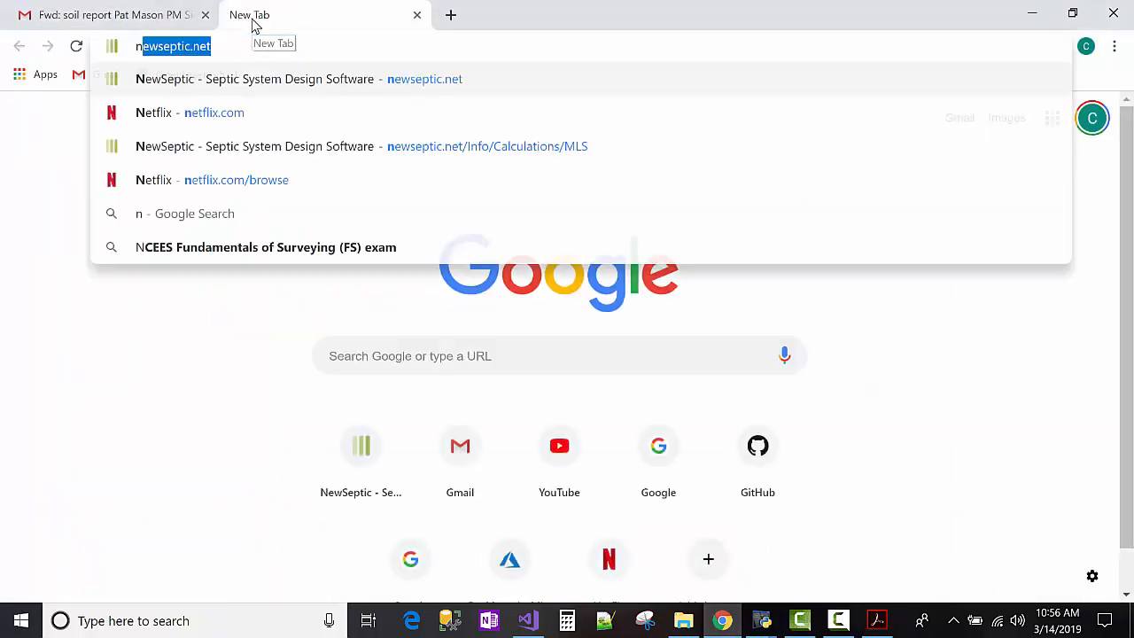
type("ew")
key("Return")
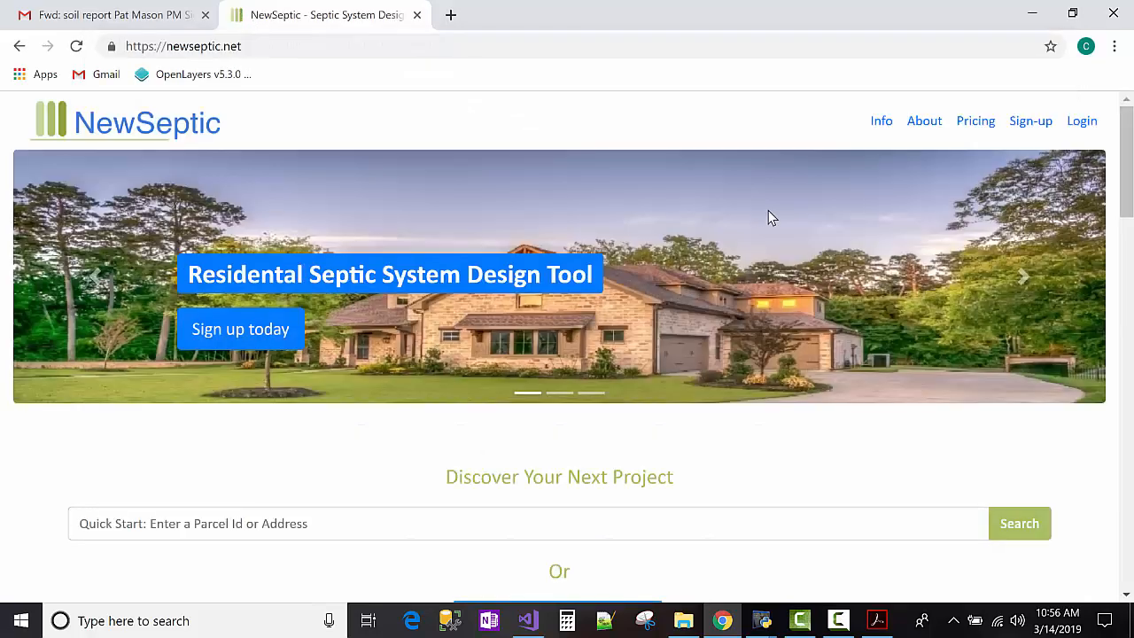
left_click(1082, 124)
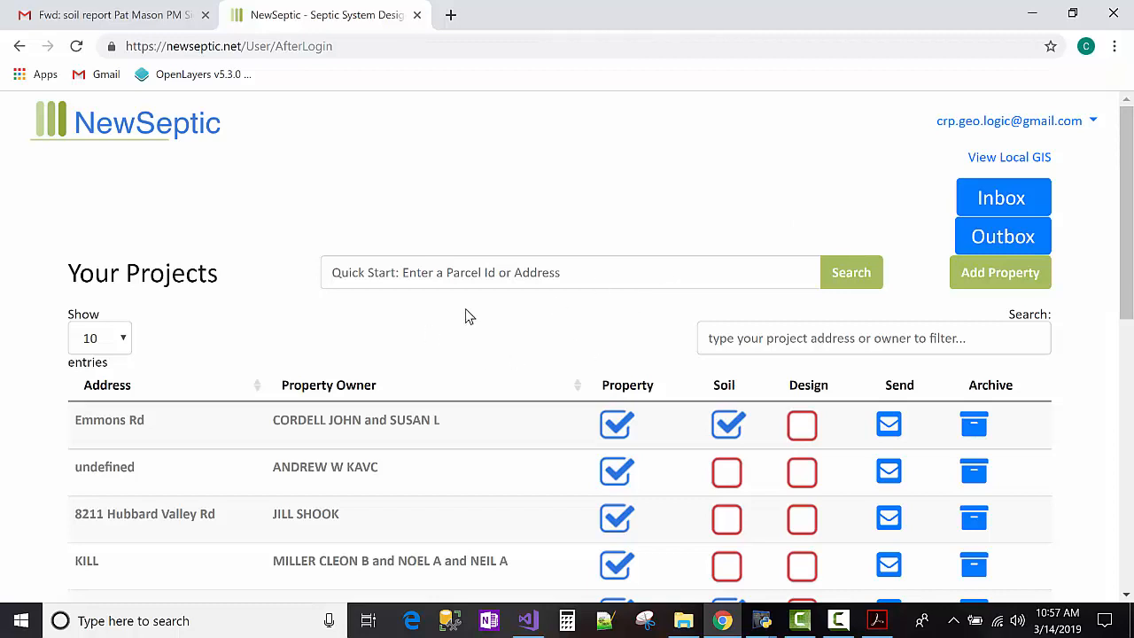
From View Local GIS, scroll to Medina and open its county parcel map site.
left_click(1005, 160)
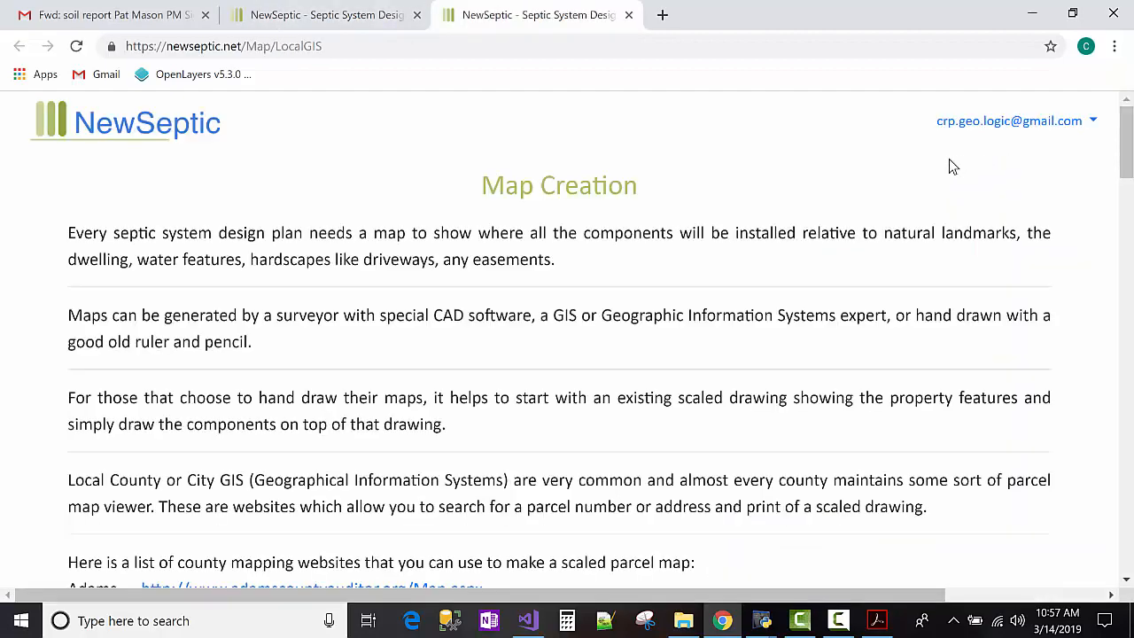
scroll(791, 221, "down", 5)
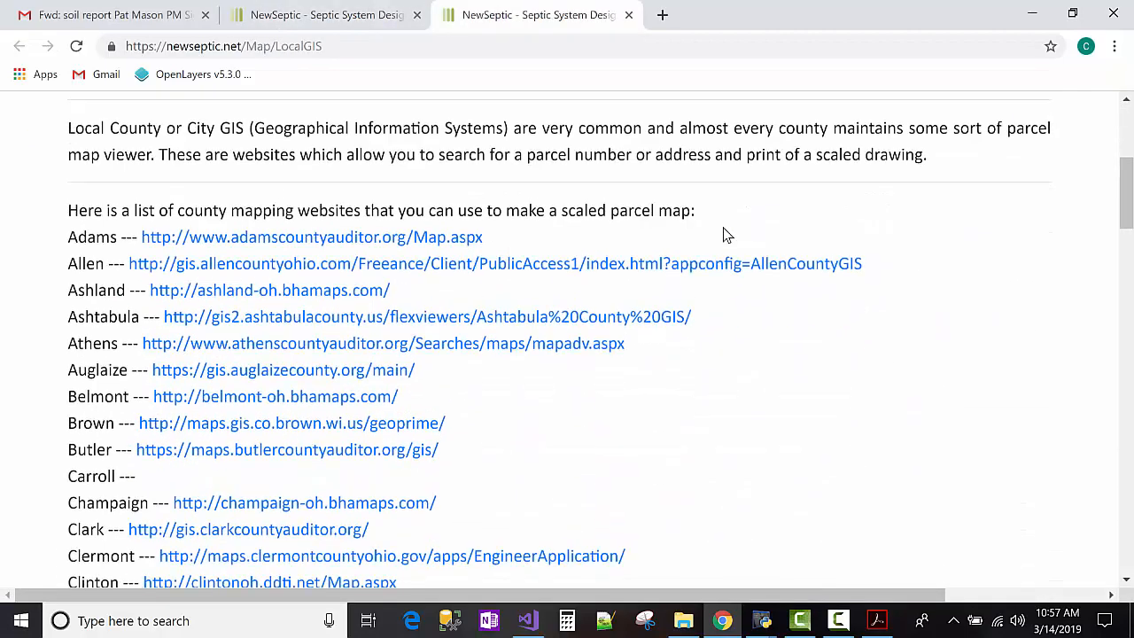
scroll(723, 235, "down", 6)
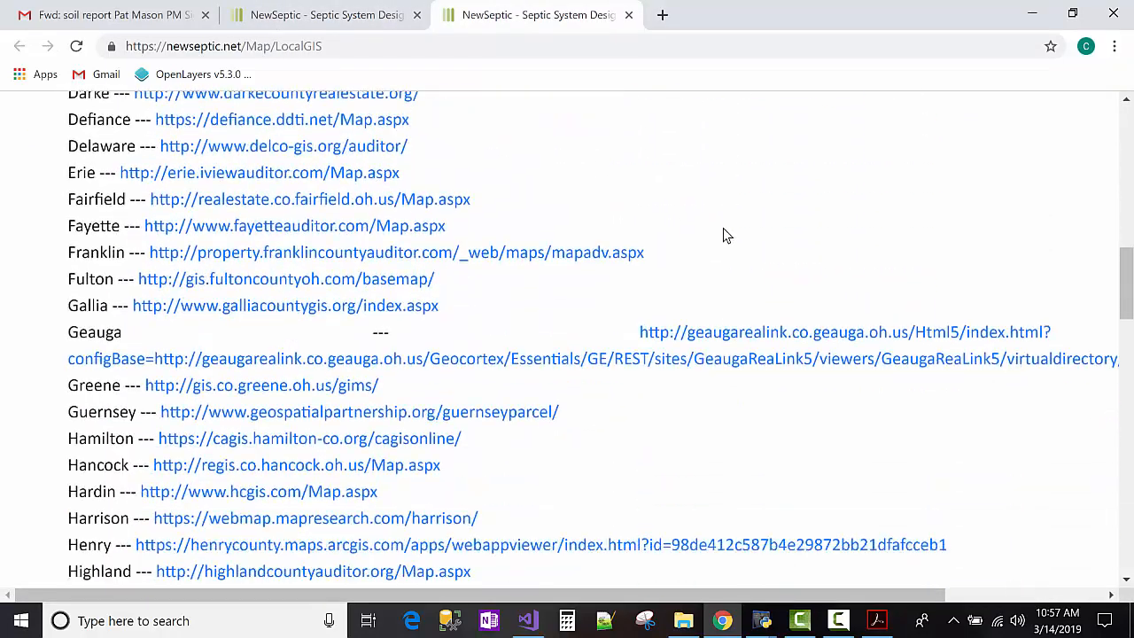
scroll(725, 235, "down", 1)
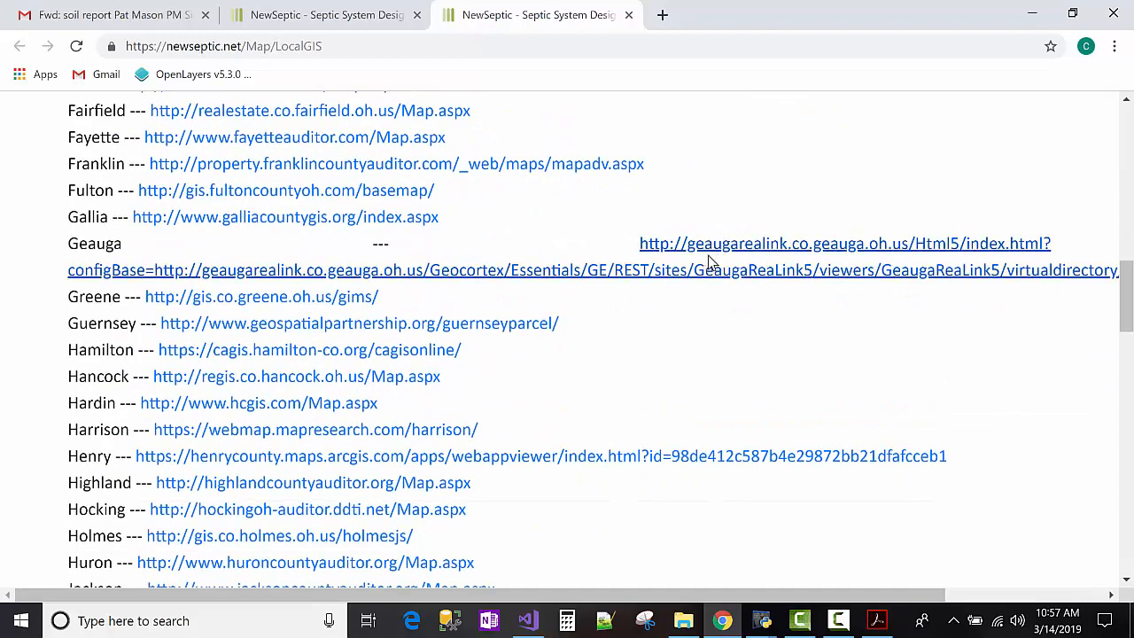
scroll(699, 301, "down", 5)
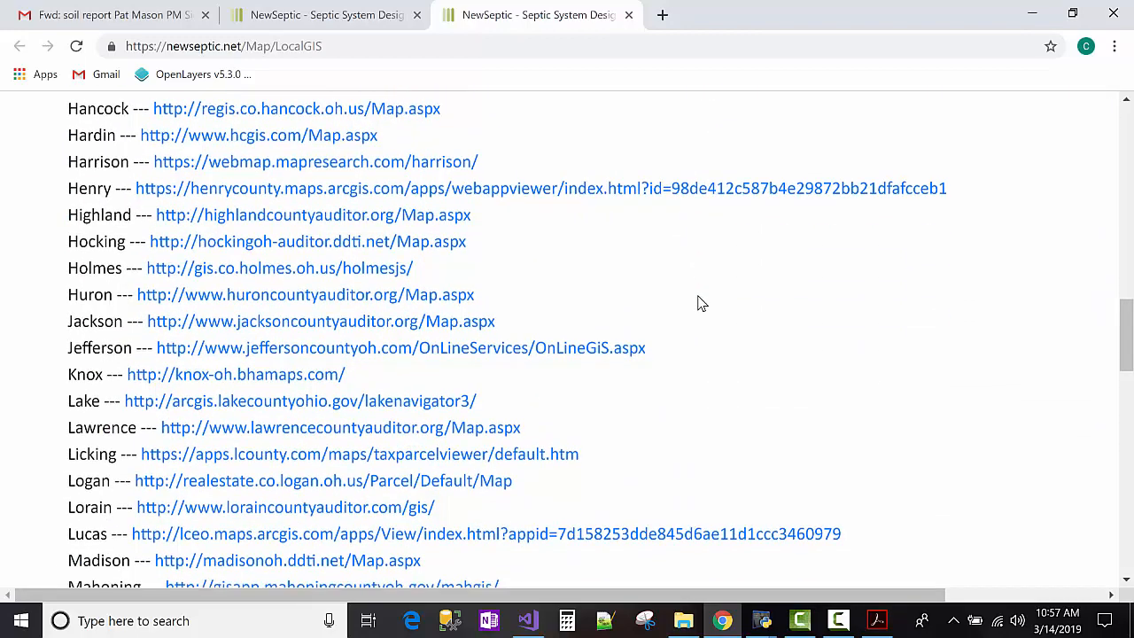
scroll(697, 301, "down", 2)
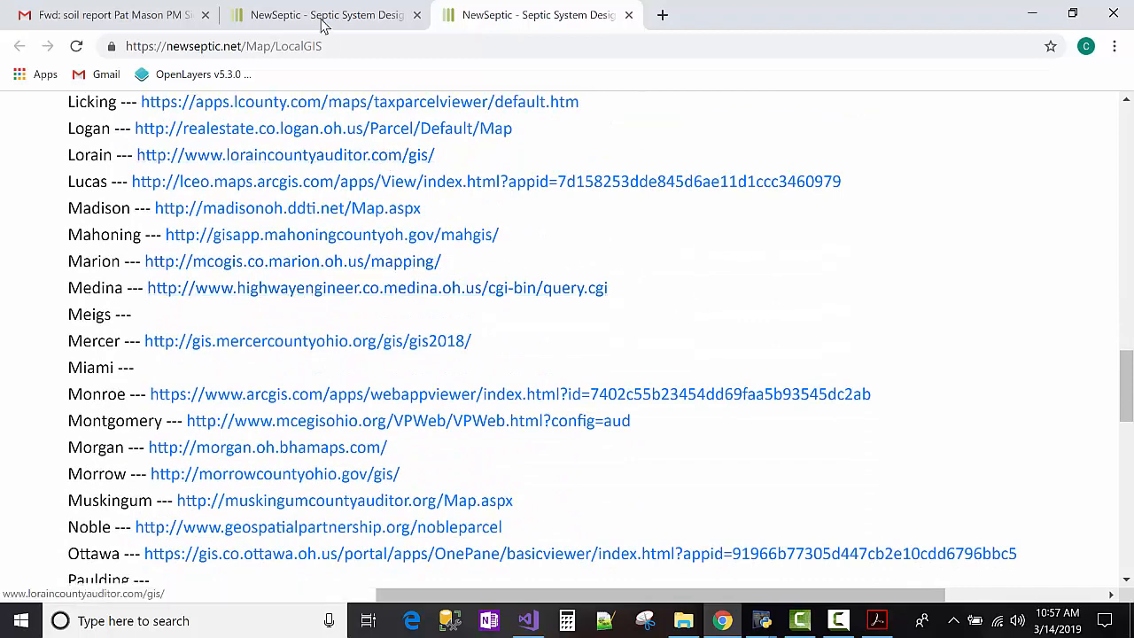
left_click(135, 5)
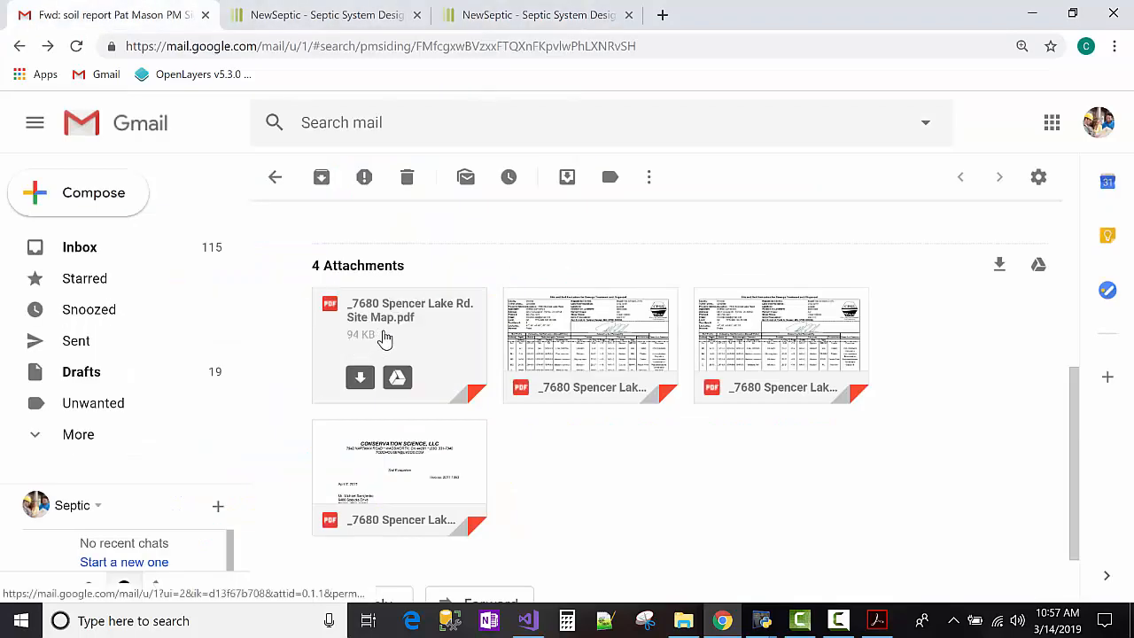
left_click(542, 15)
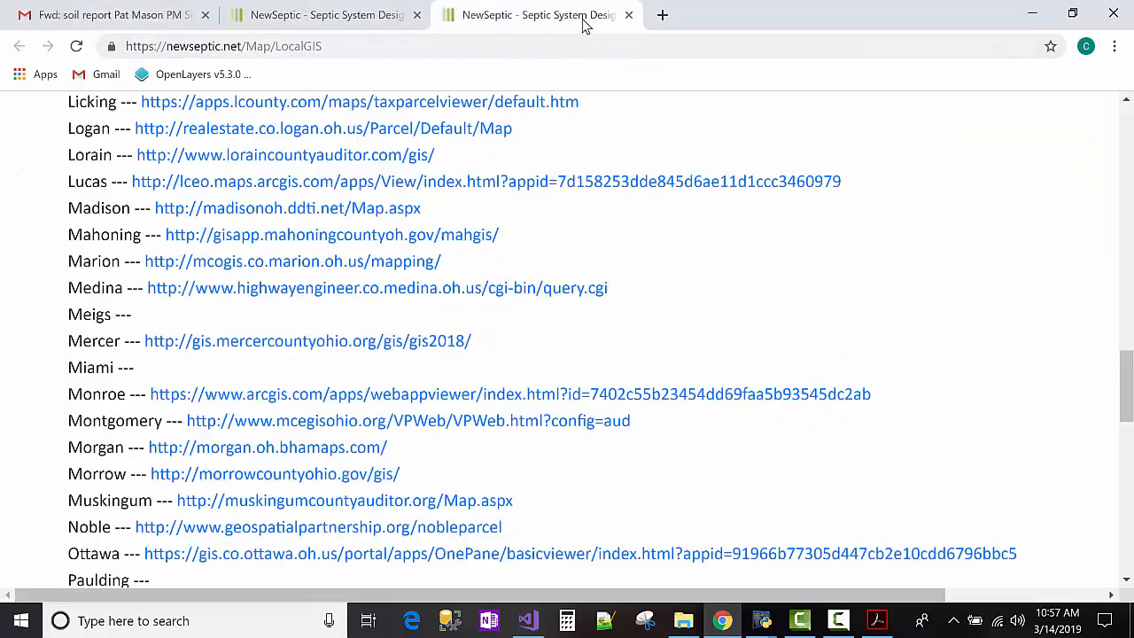
left_click(270, 292)
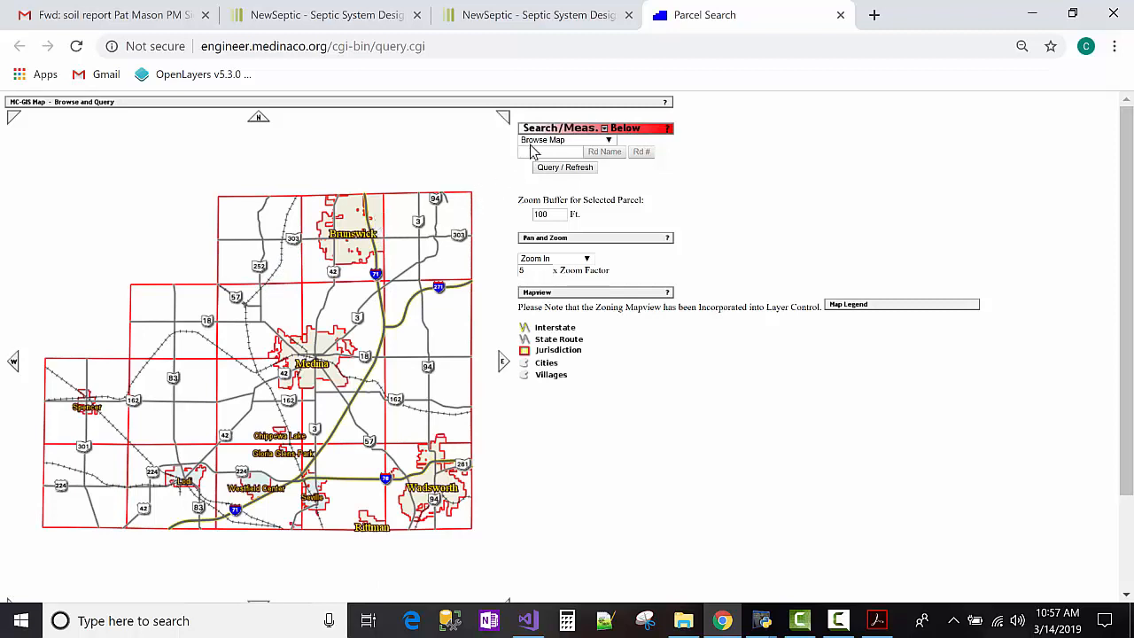
left_click(536, 144)
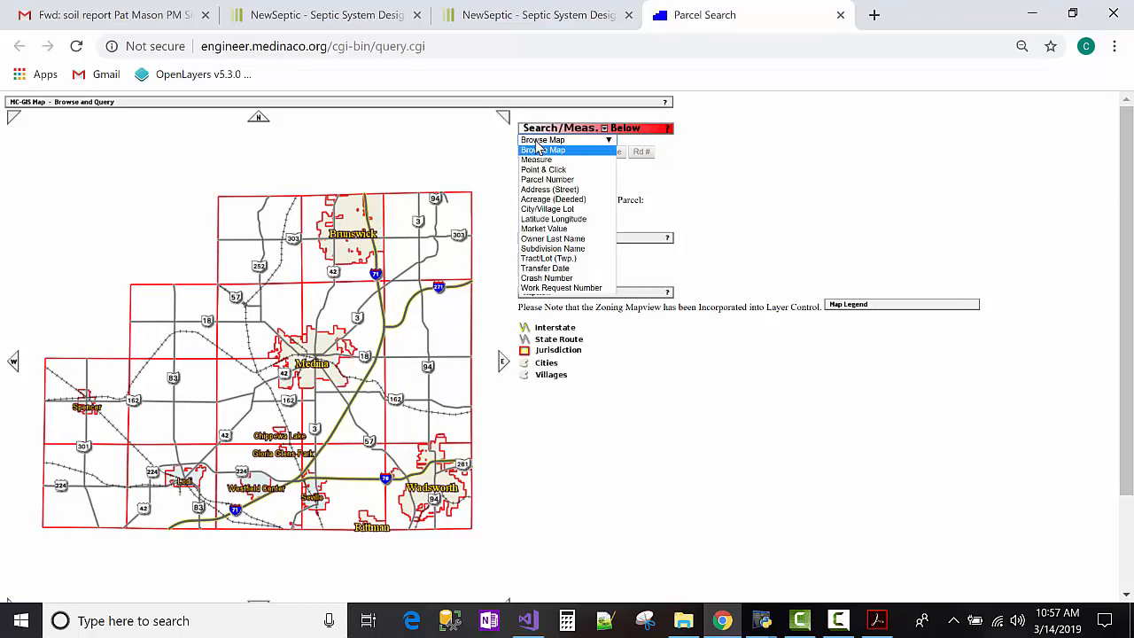
left_click(544, 189)
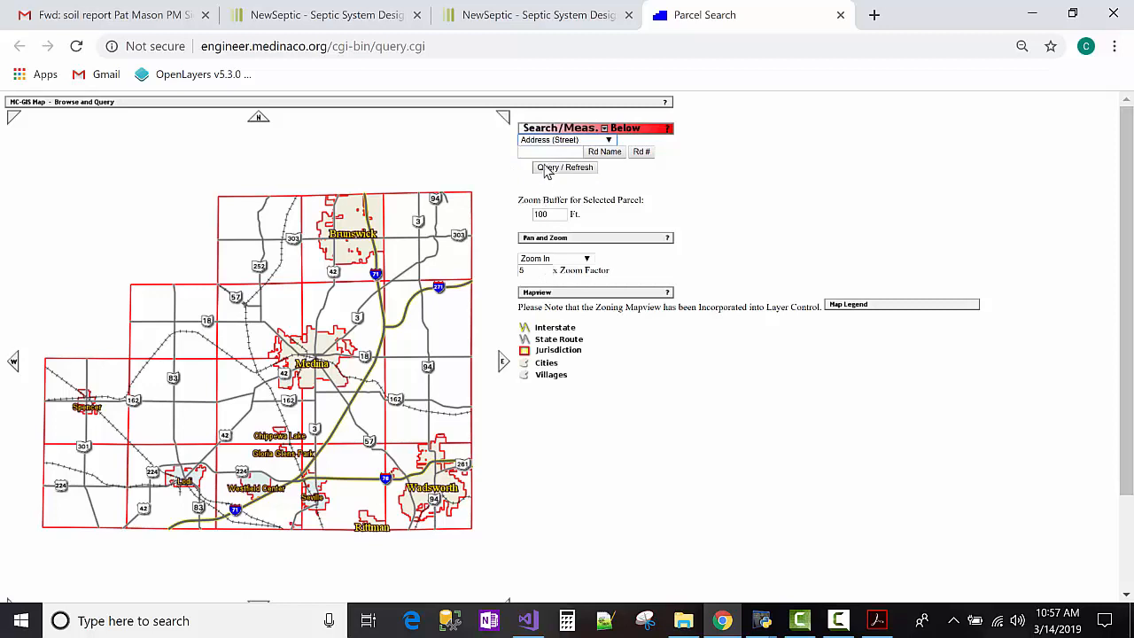
left_click(548, 152)
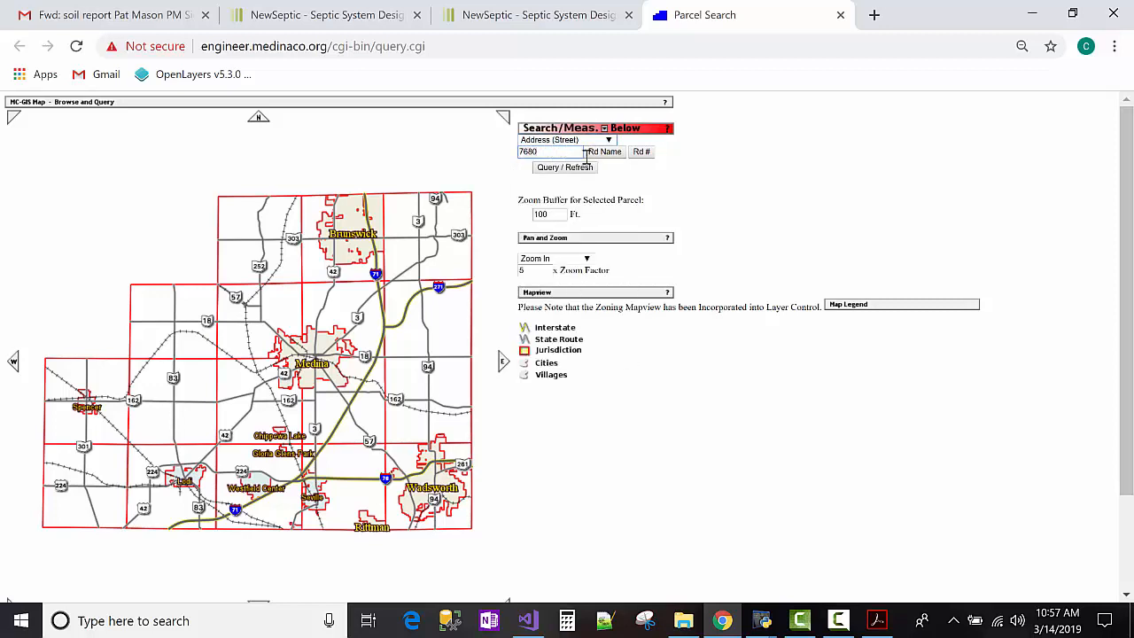
In the road-name picker, choose S as the road's first letter.
left_click(589, 155)
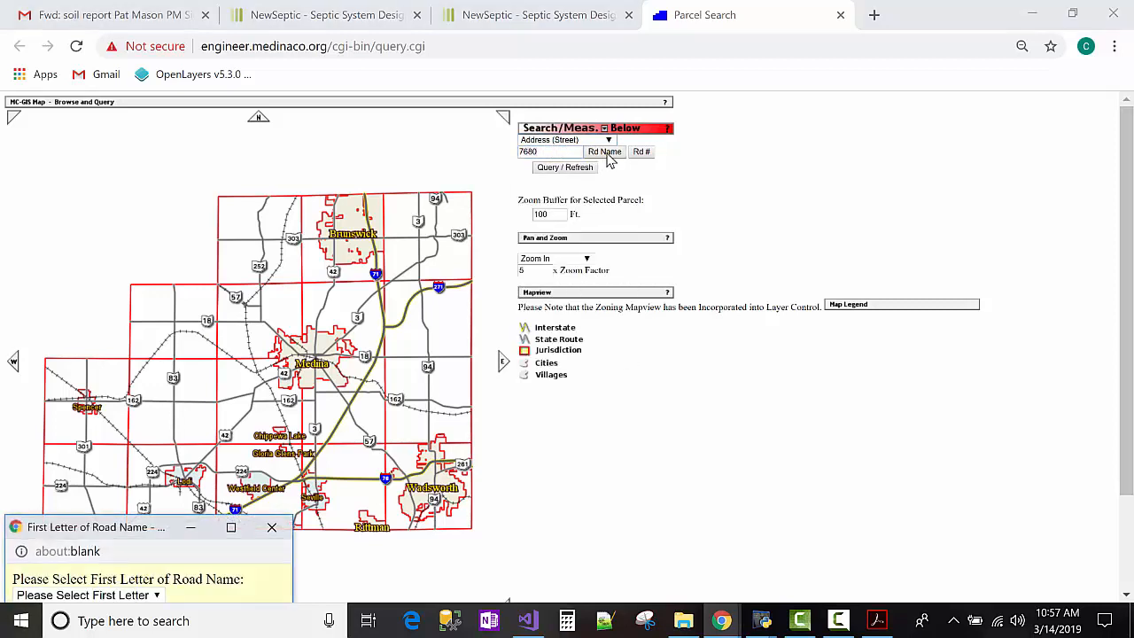
left_click_drag(131, 532, 470, 202)
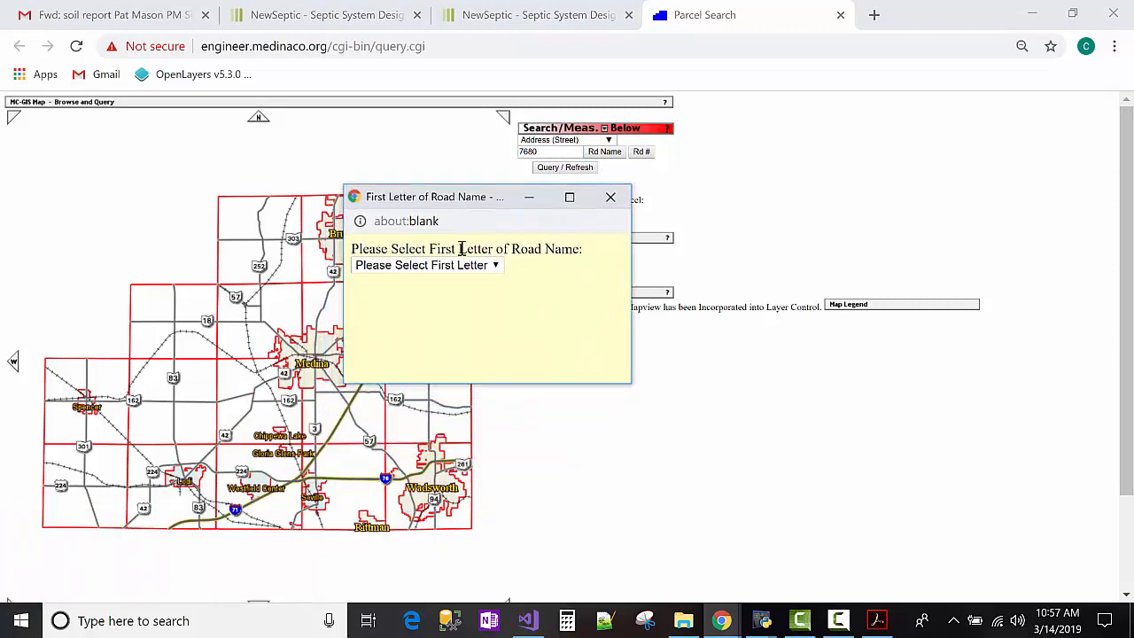
left_click(462, 266)
scroll(453, 337, "down", 2)
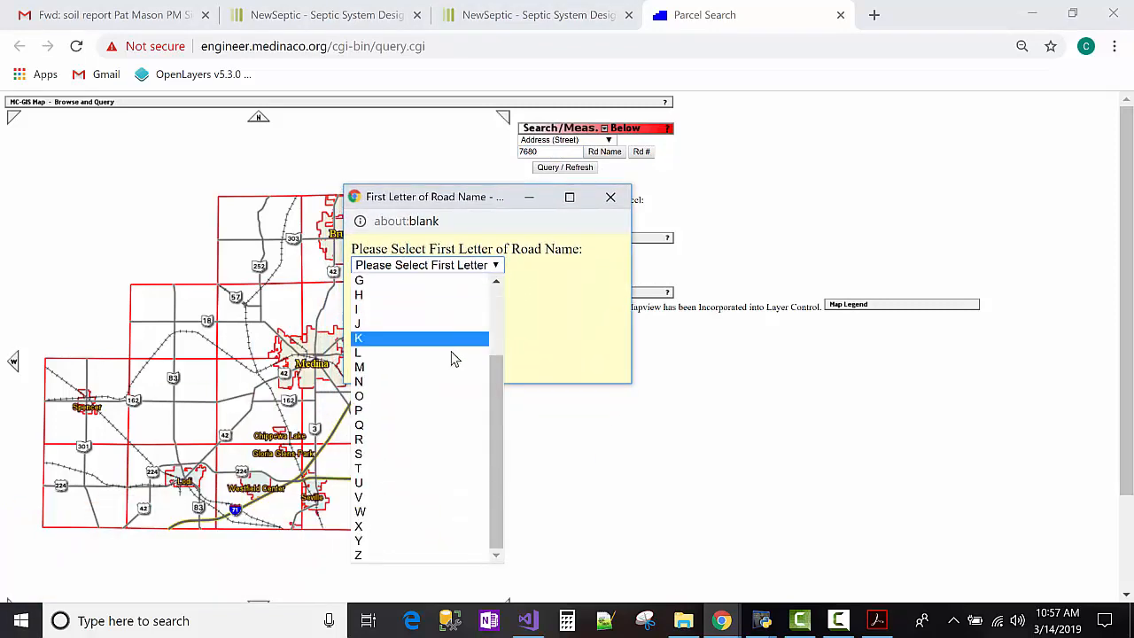
left_click(440, 451)
left_click(447, 244)
scroll(441, 335, "down", 15)
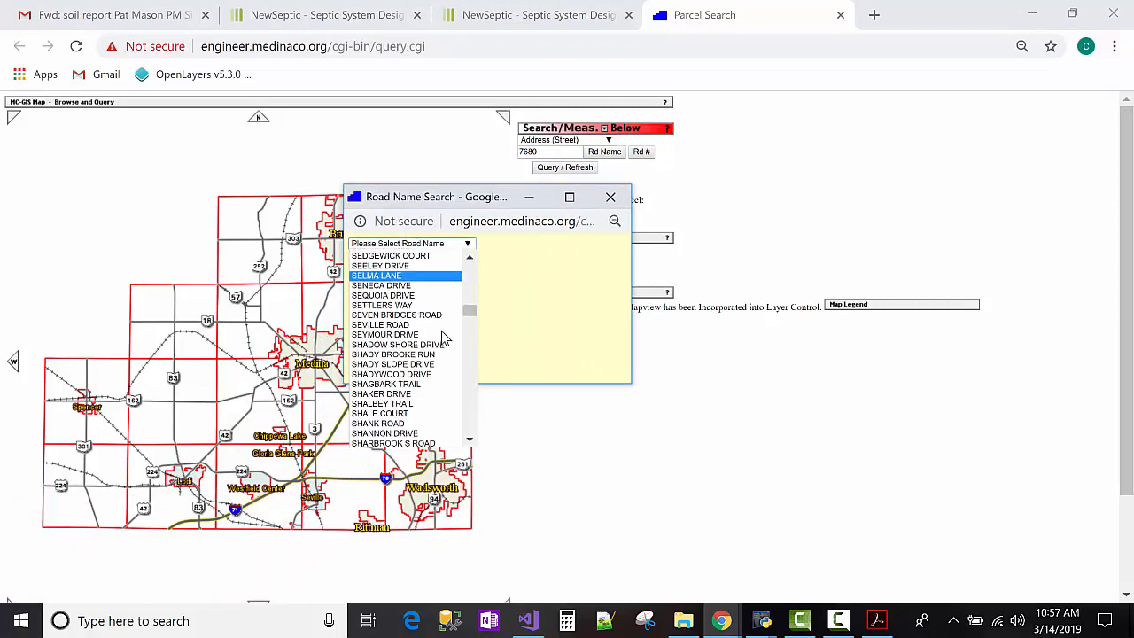
scroll(438, 341, "down", 6)
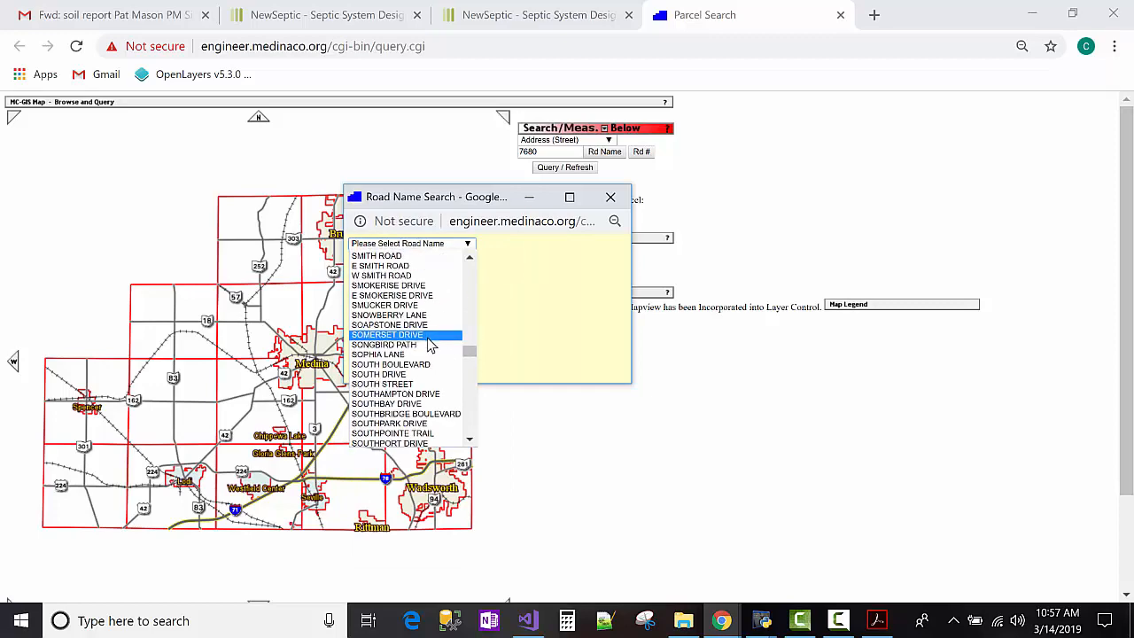
scroll(430, 346, "down", 6)
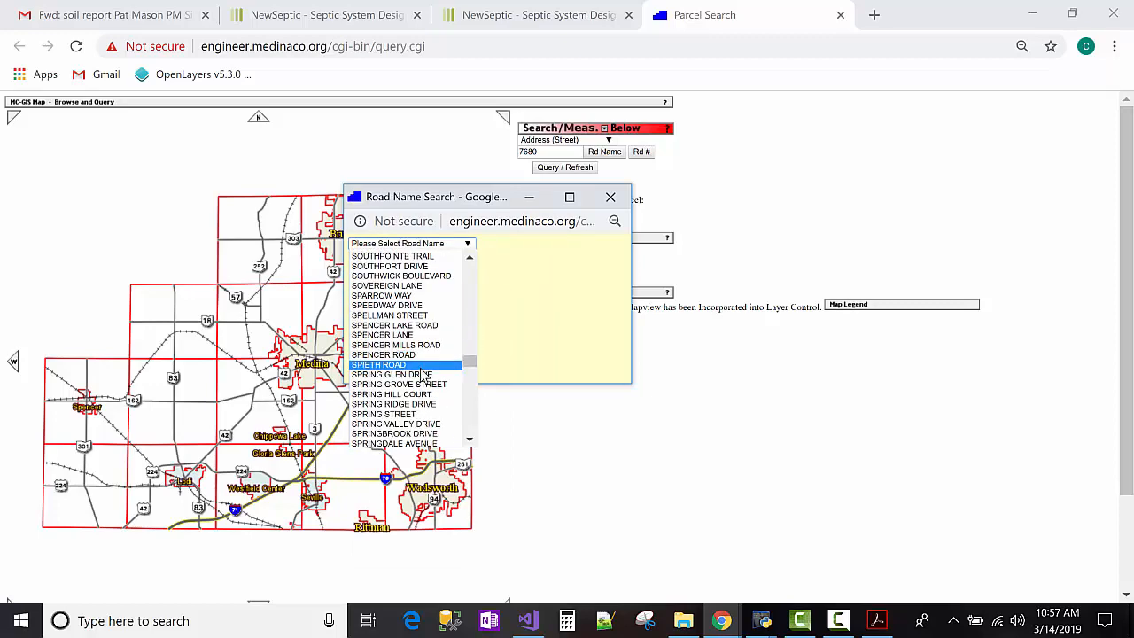
left_click(399, 325)
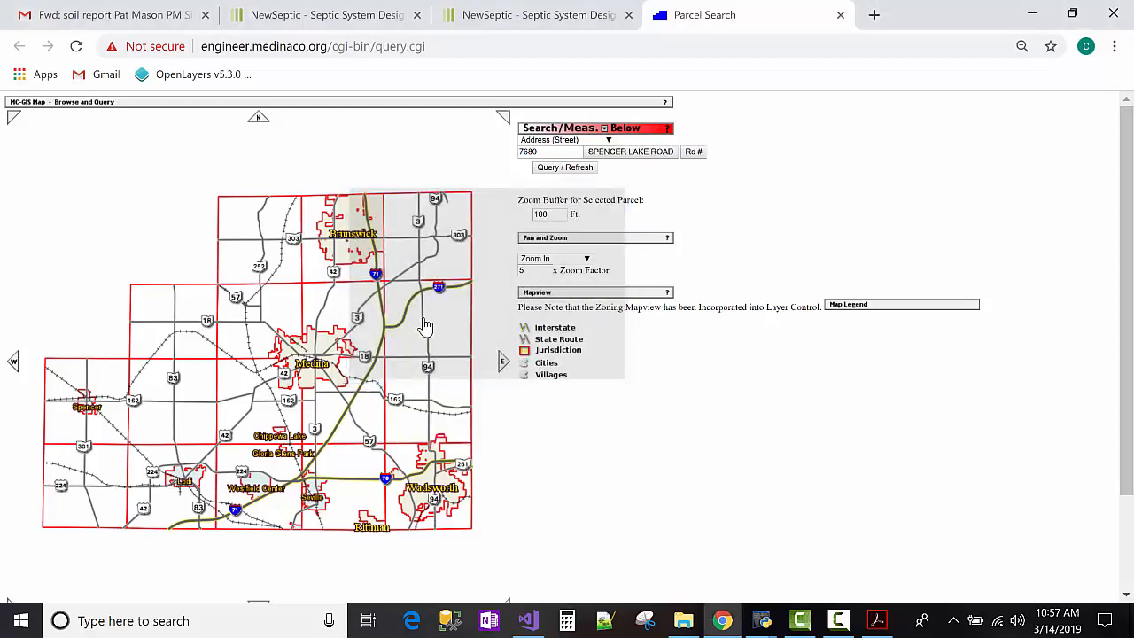
left_click(572, 169)
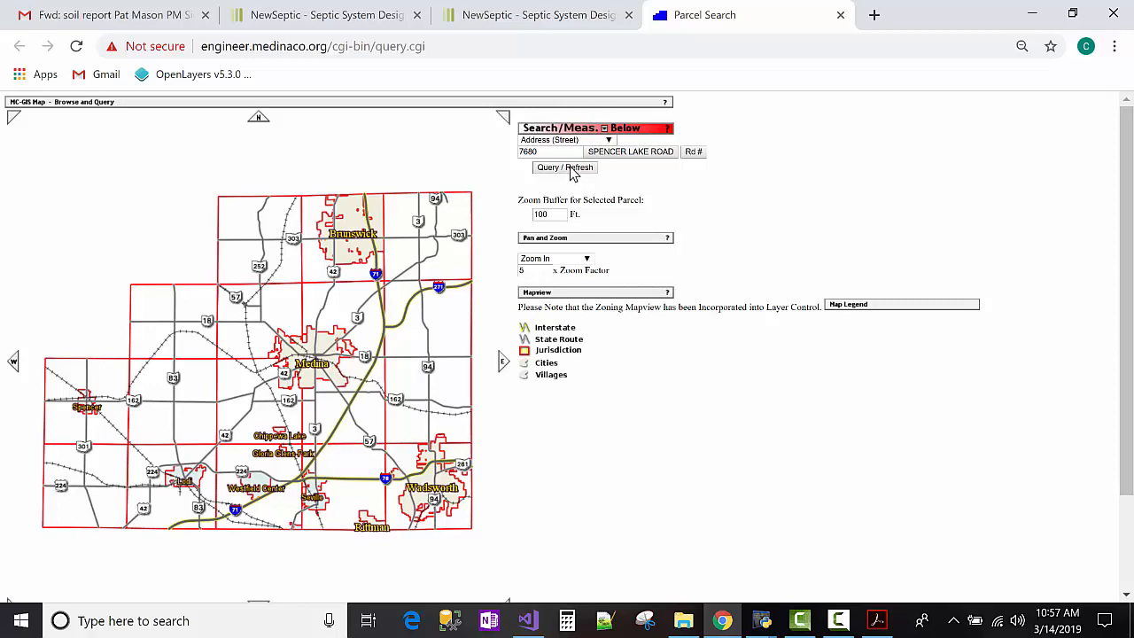
scroll(511, 228, "down", 3)
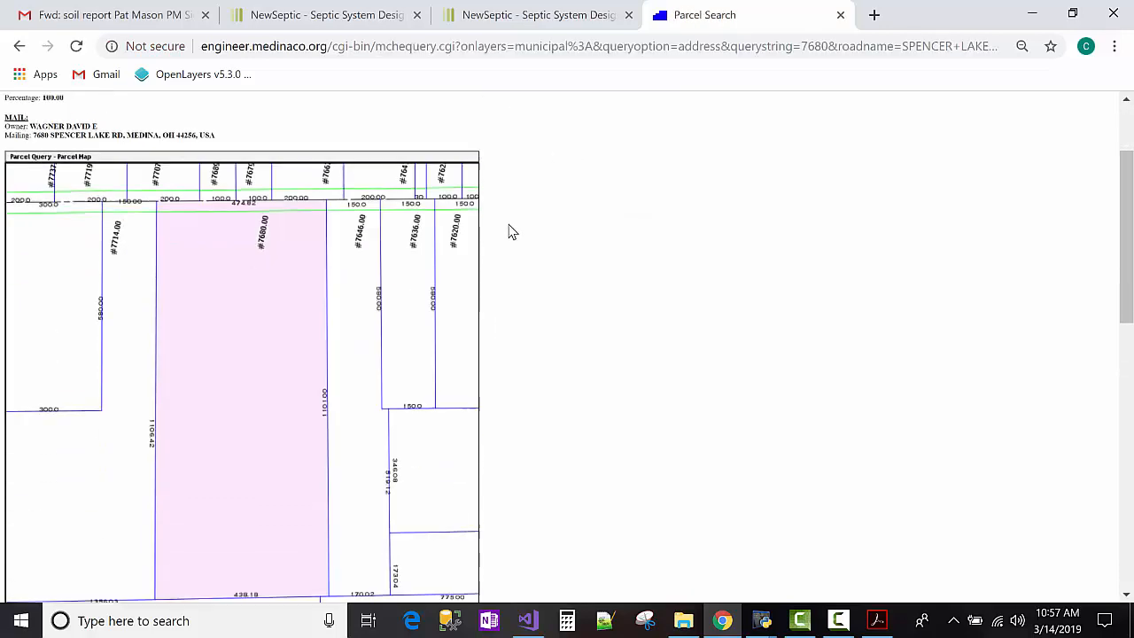
Compare the county parcel map with the Acrobat site map.
scroll(509, 228, "up", 1)
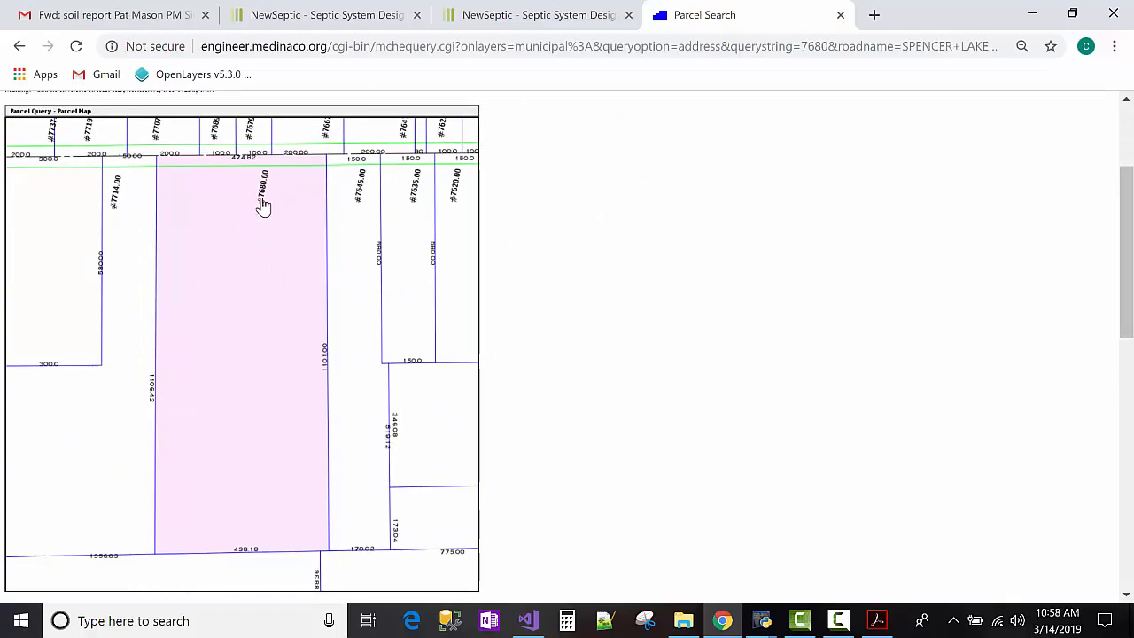
left_click(876, 620)
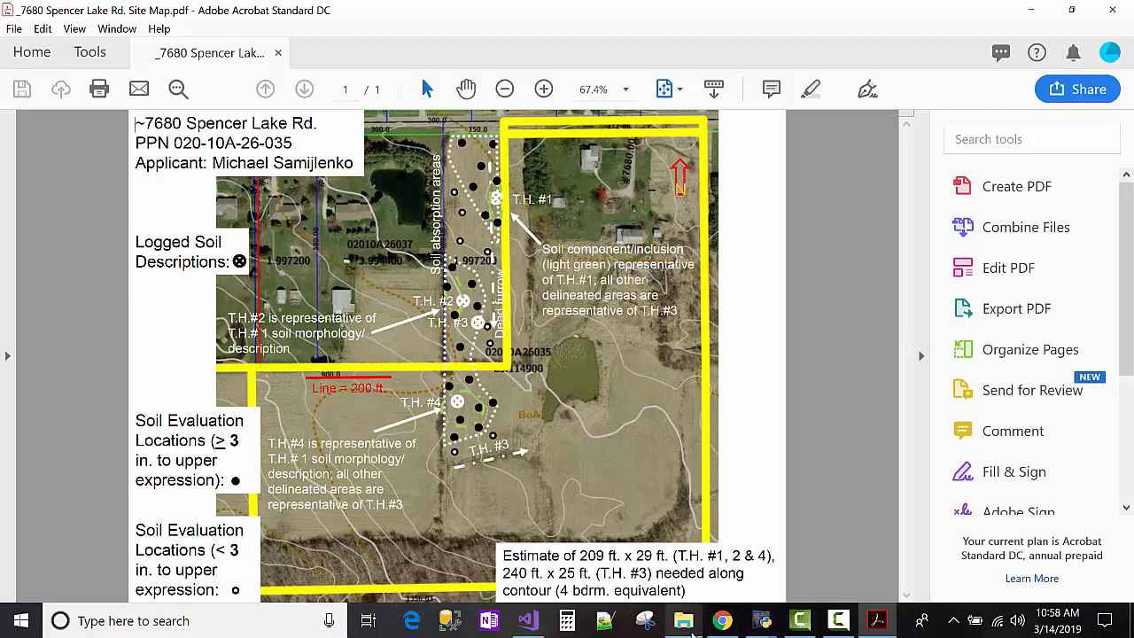
left_click(722, 621)
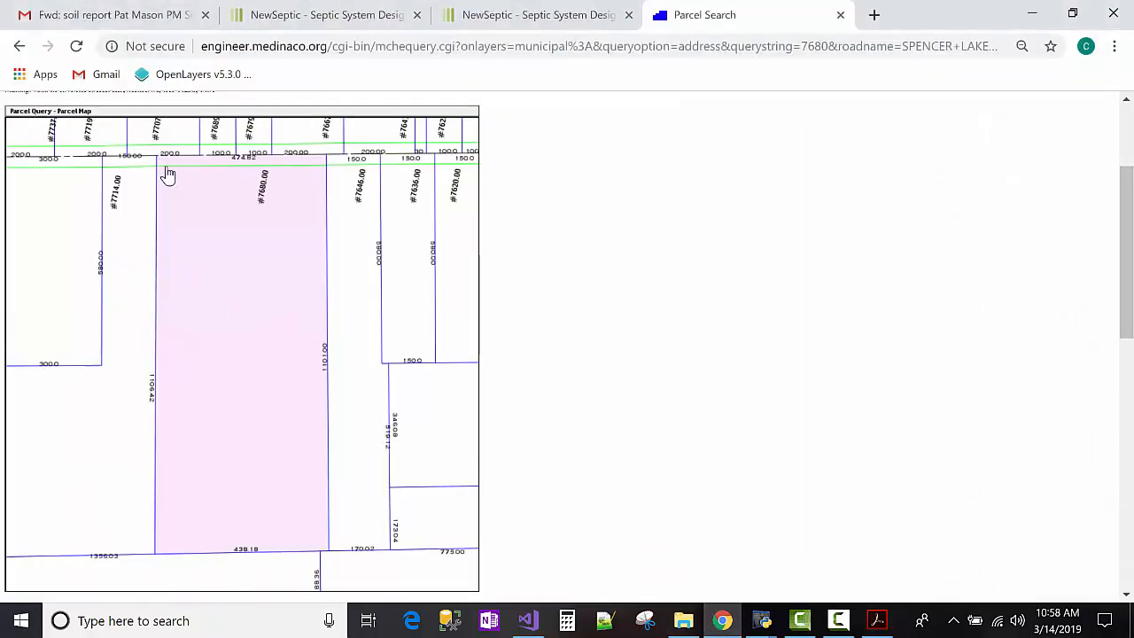
Open neighbouring parcel #7714's record and copy parcel number 020-10A-26-054.
left_click(135, 222)
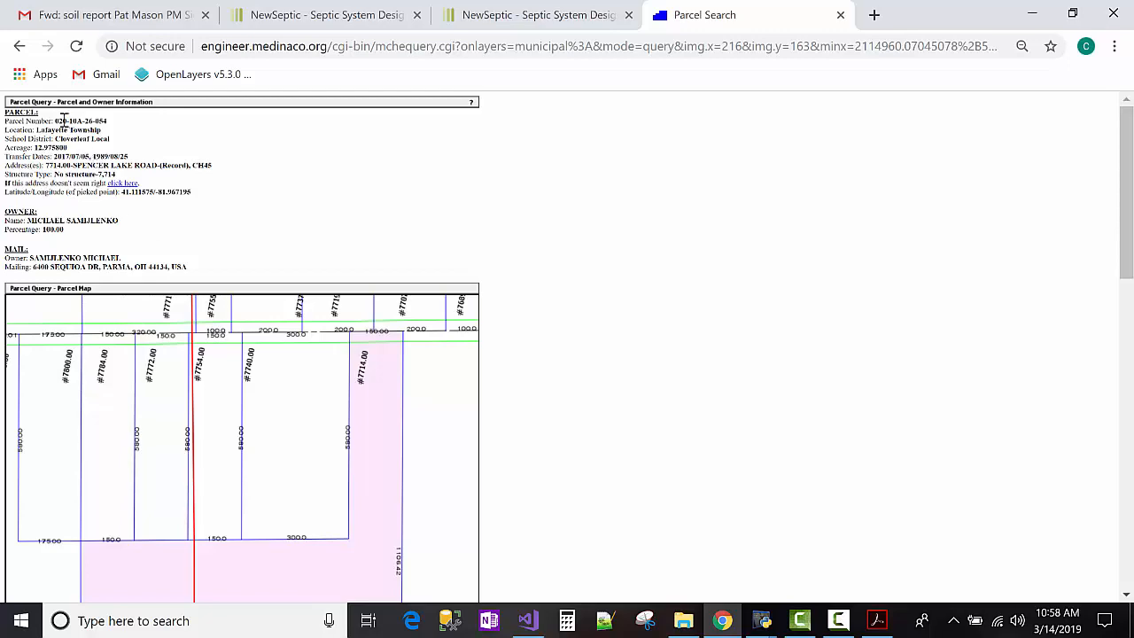
left_click_drag(57, 121, 115, 129)
key("ctrl+c")
left_click(540, 15)
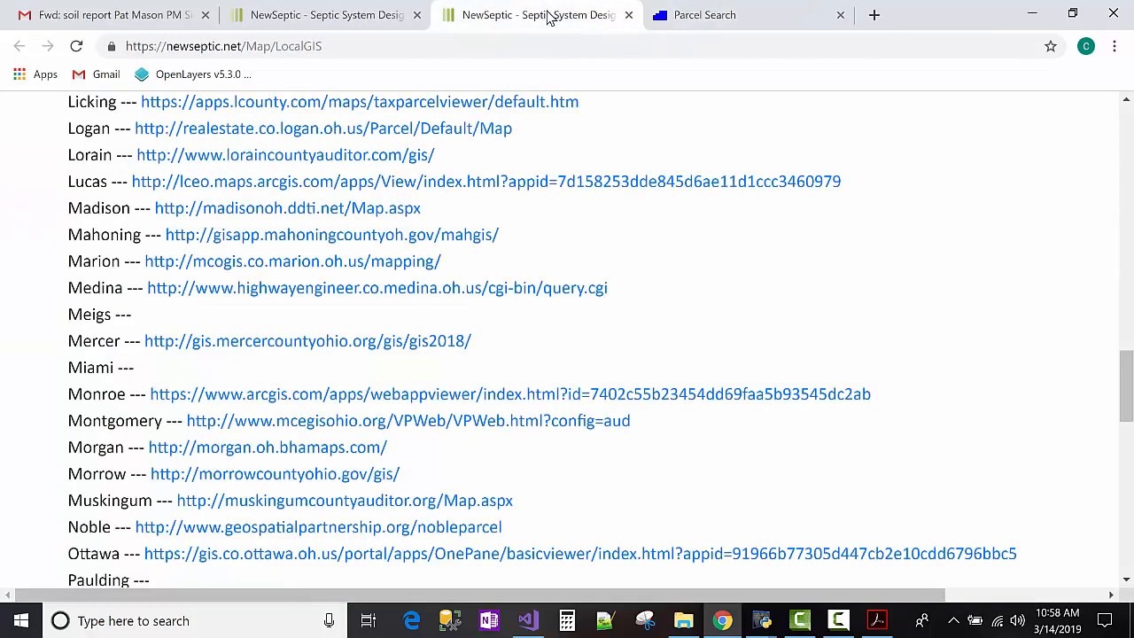
Enter parcel 020-10A-26-054 in the Quick Start box and search for it.
left_click(341, 15)
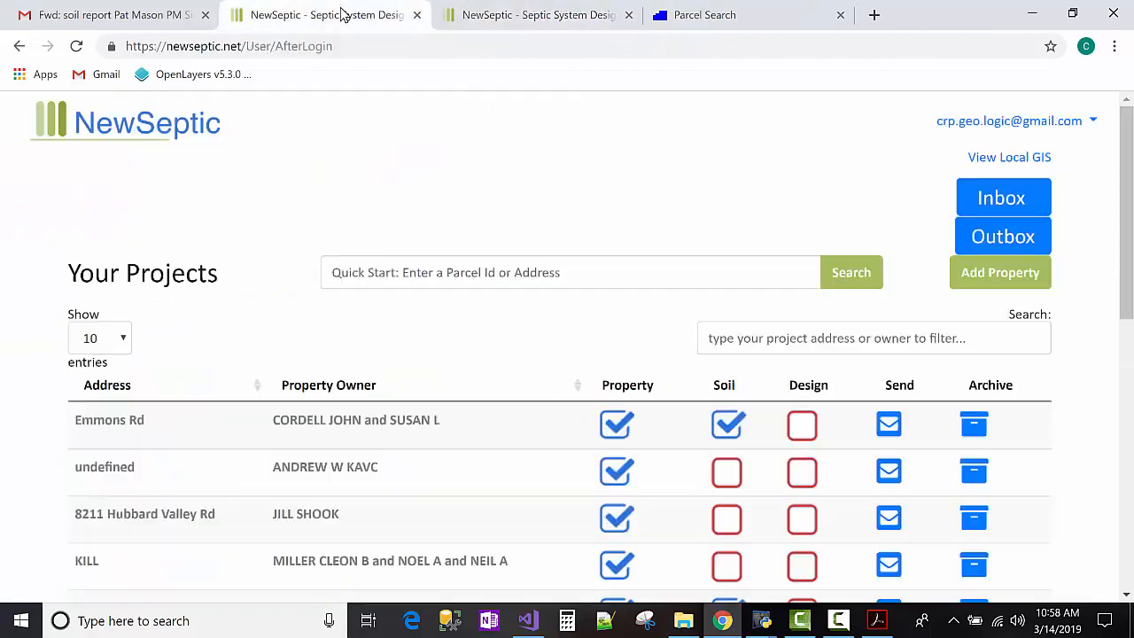
left_click(432, 276)
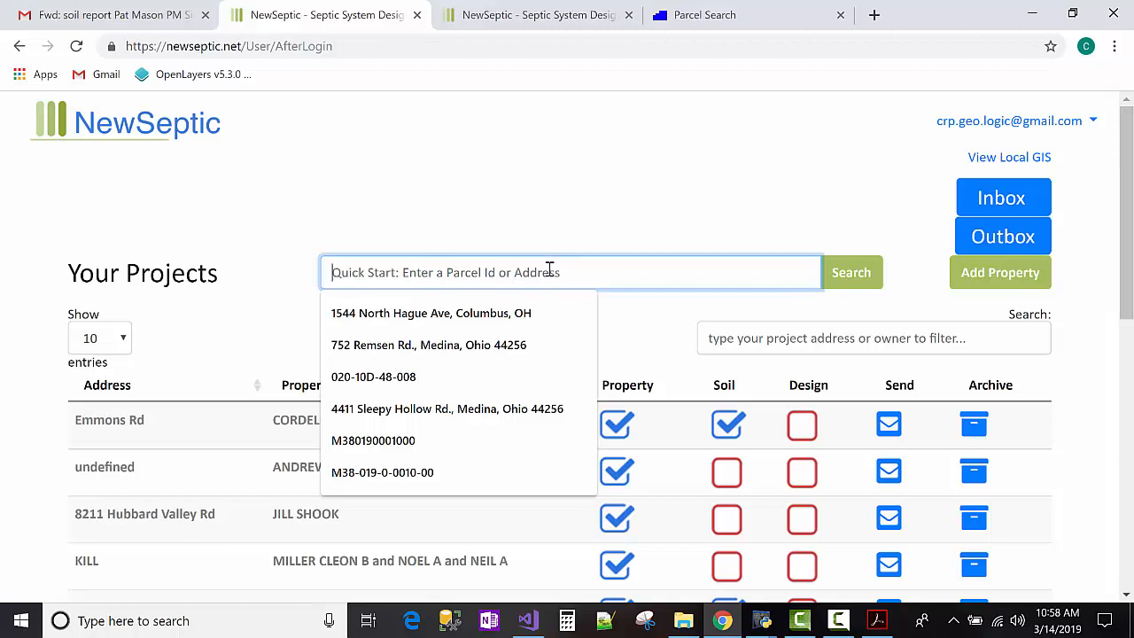
key("ctrl+v")
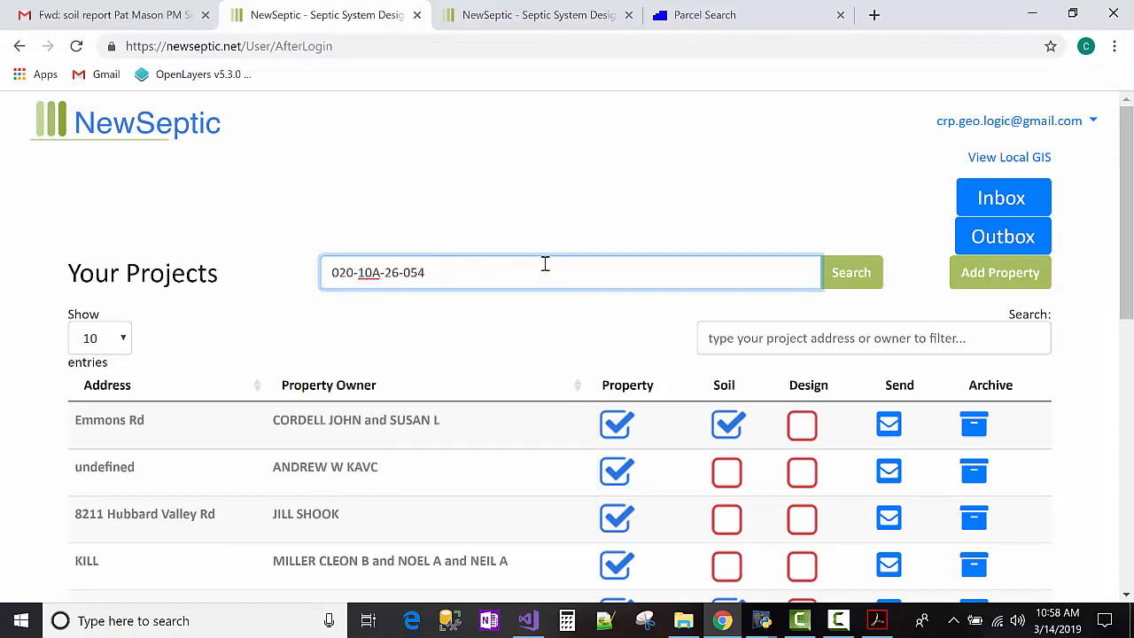
left_click(735, 18)
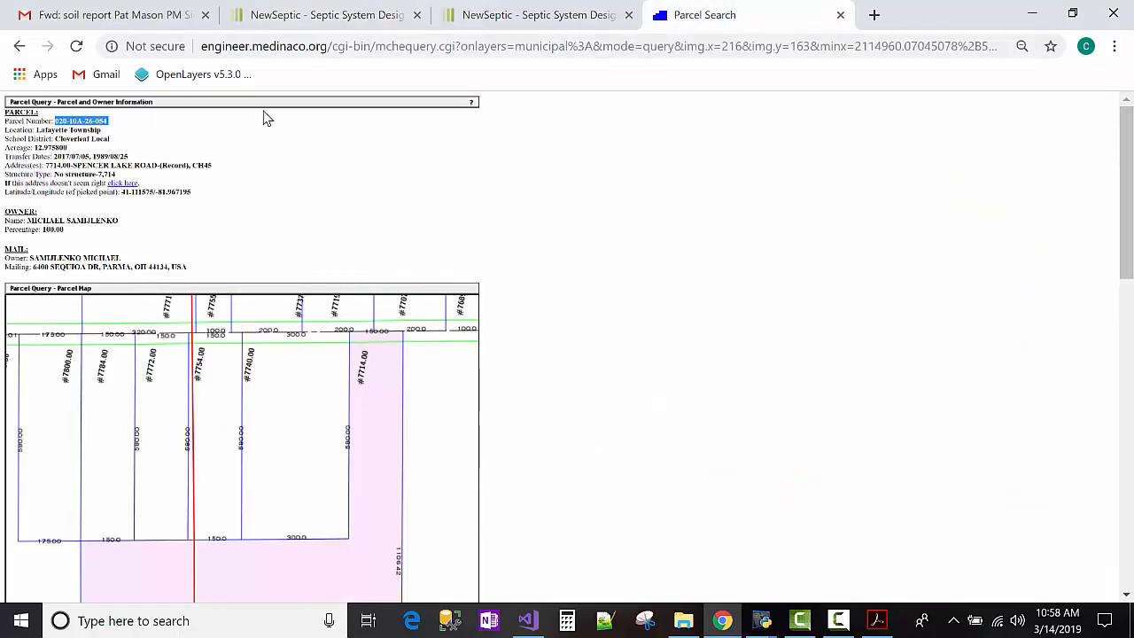
left_click(70, 122)
left_click_drag(57, 122, 105, 117)
left_click(328, 15)
left_click(532, 277)
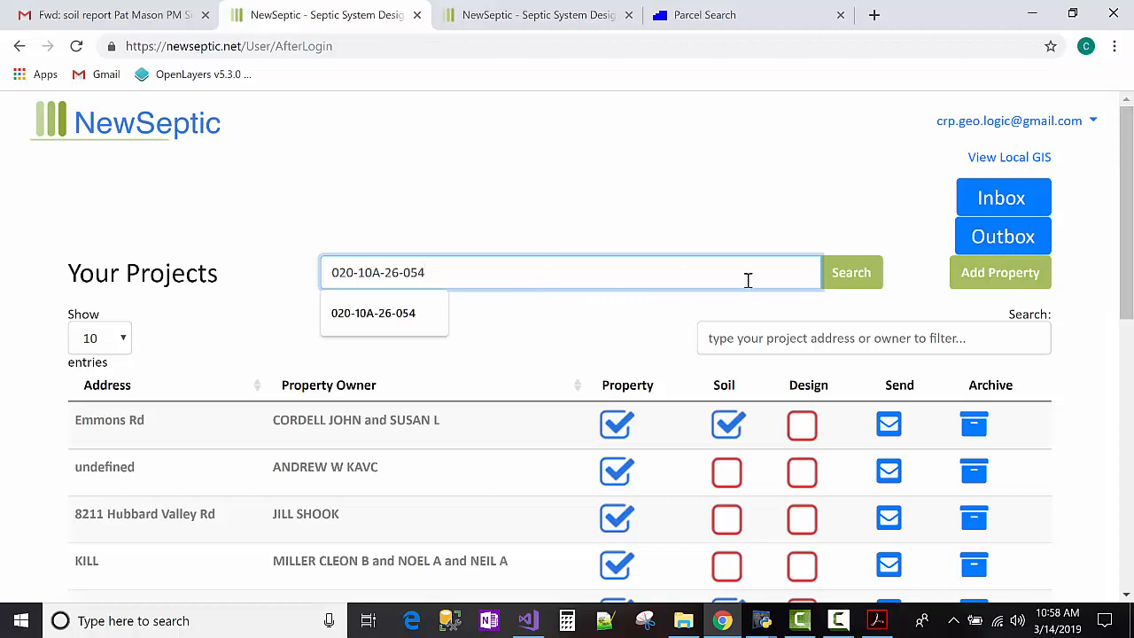
left_click(842, 277)
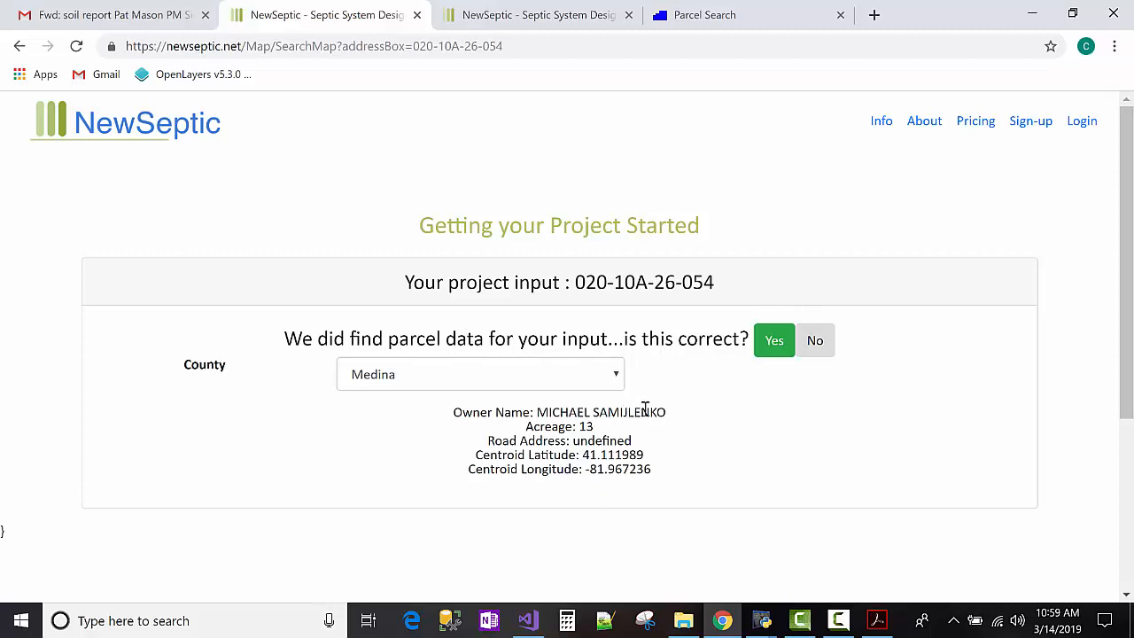
left_click(767, 346)
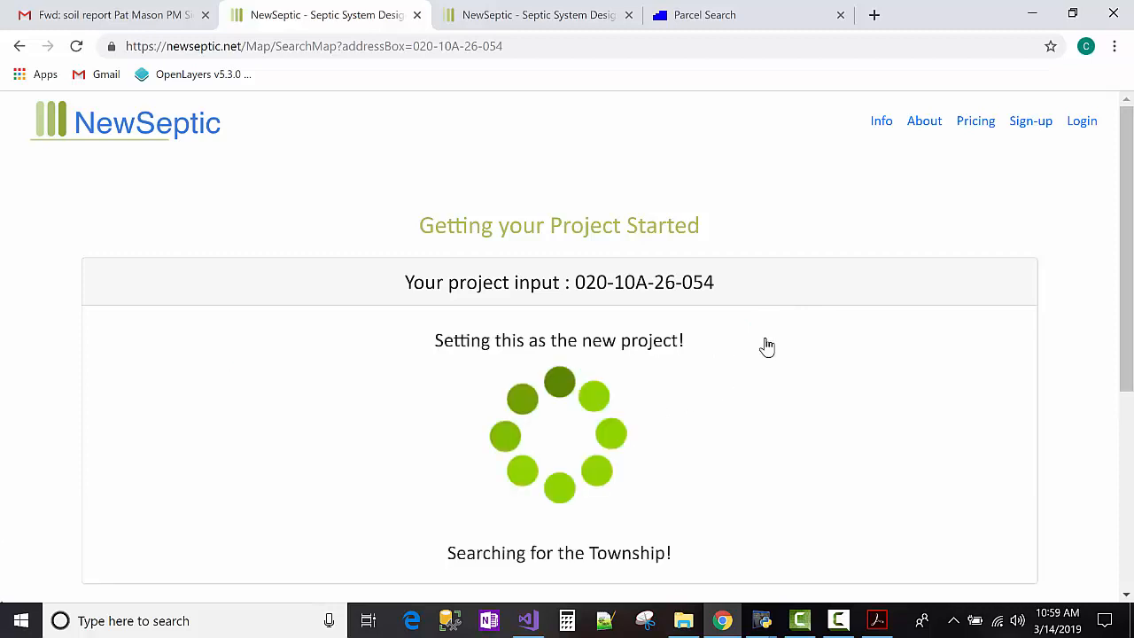
left_click(712, 436)
double_click(712, 435)
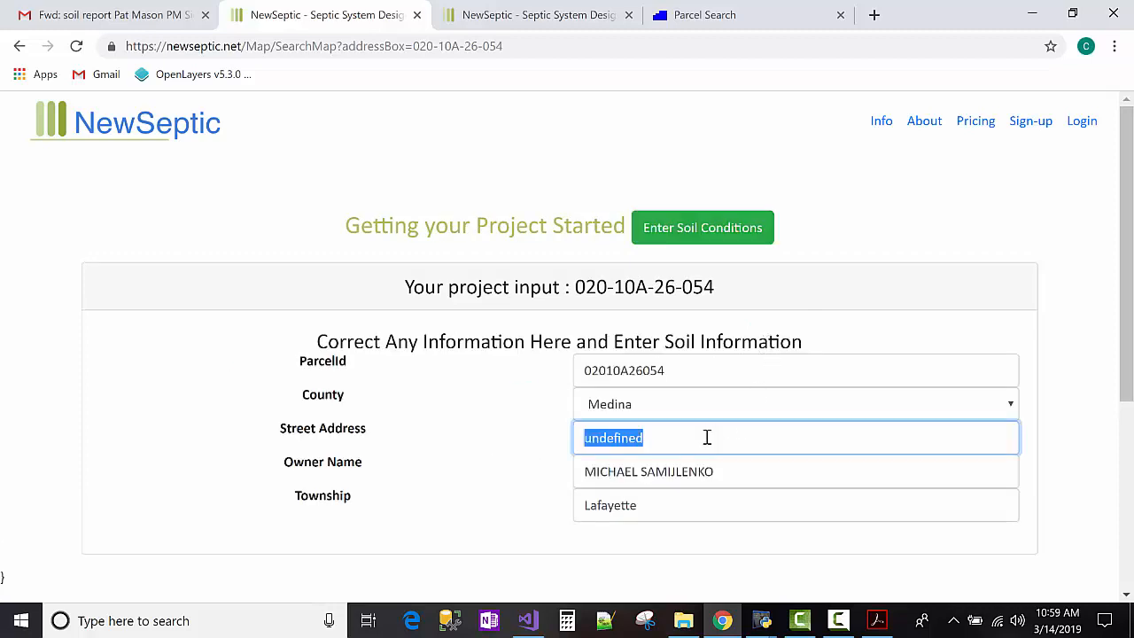
left_click(625, 505)
double_click(625, 505)
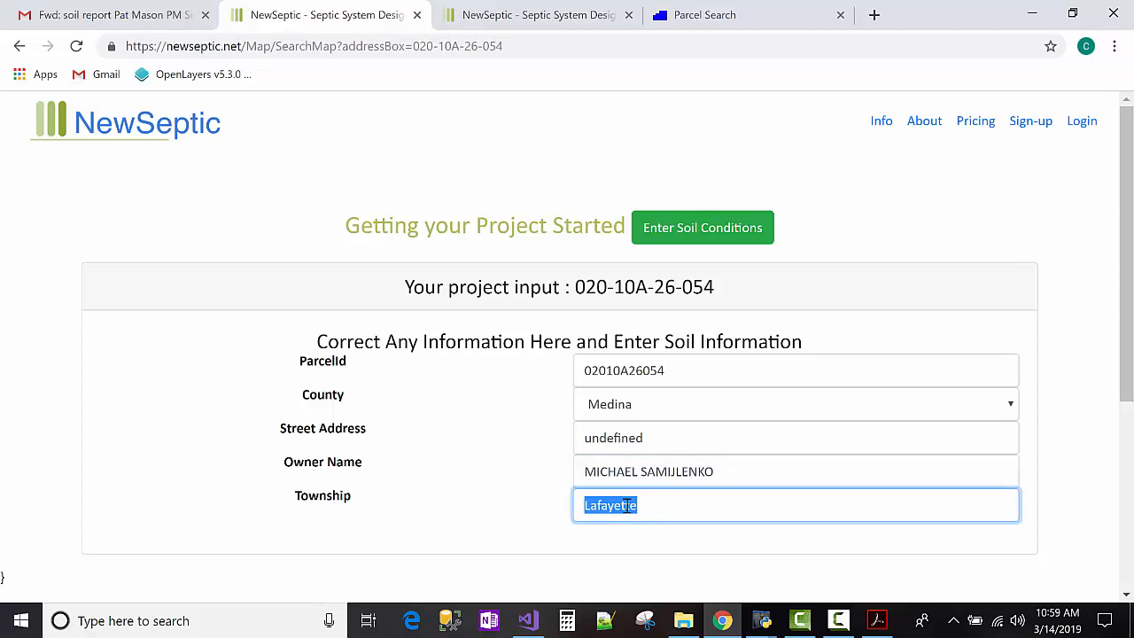
double_click(632, 436)
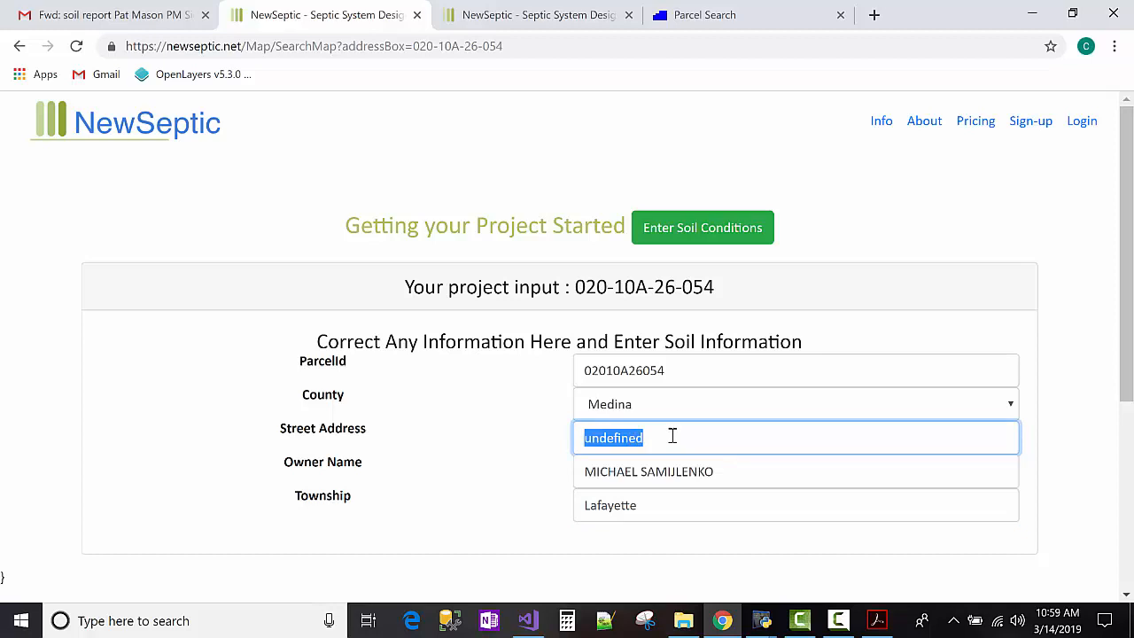
key("BackSpace")
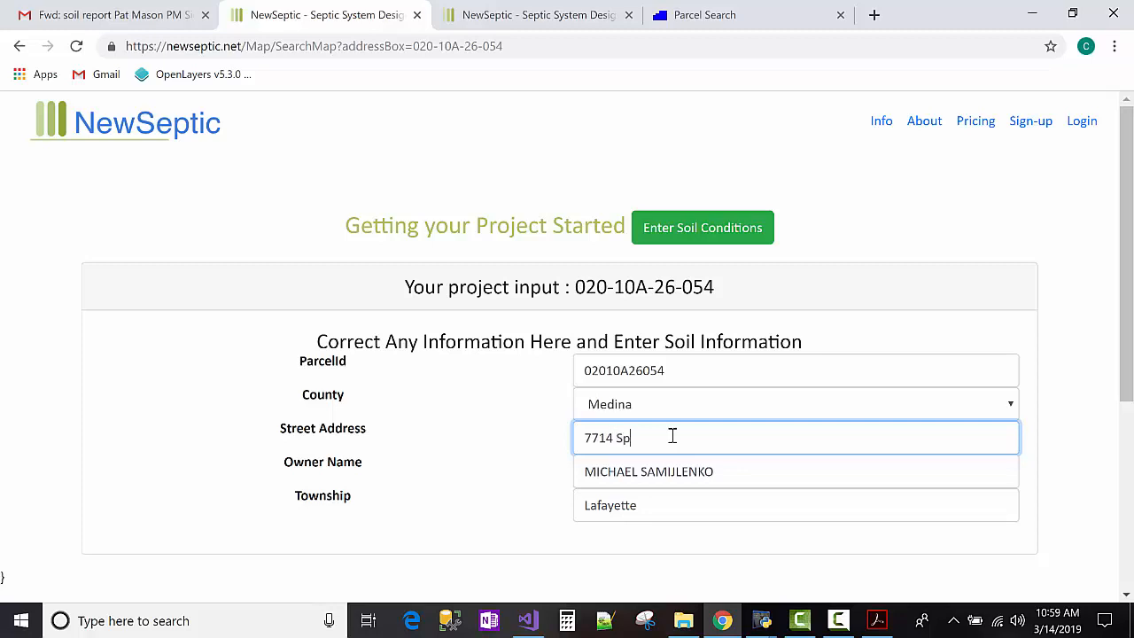
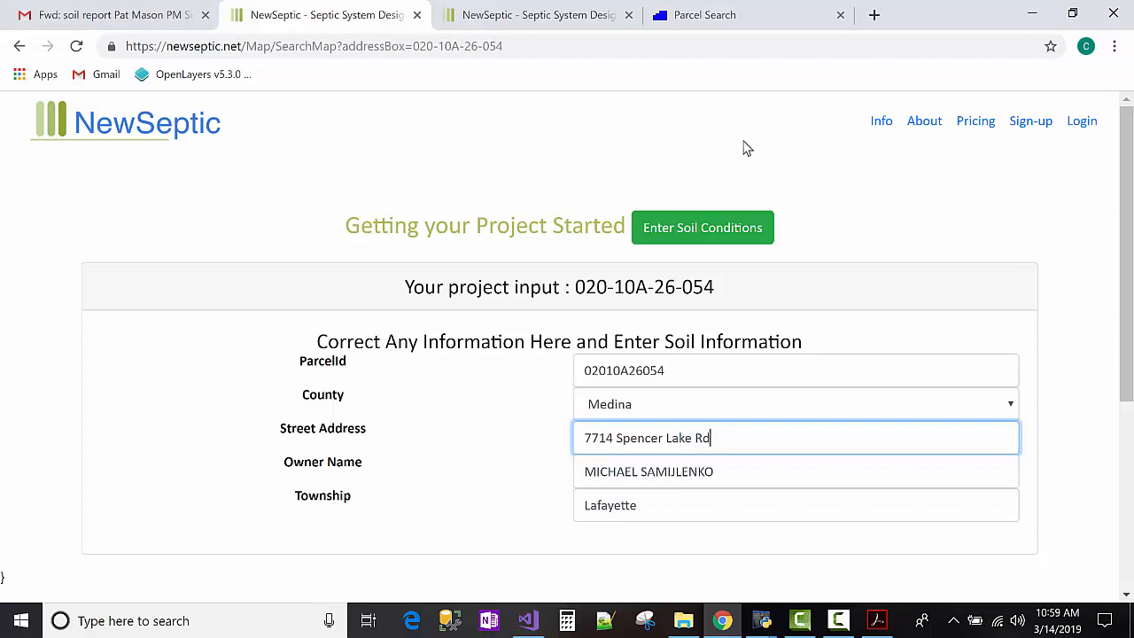
left_click(725, 229)
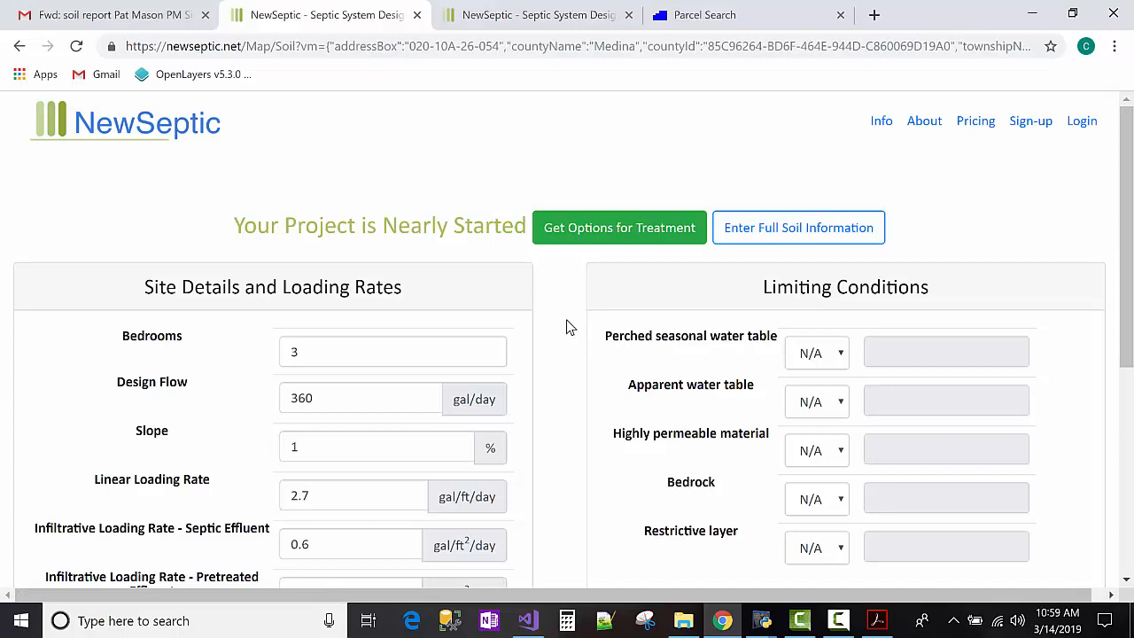
Look over Site Details and Limiting Conditions, then go to Enter Full Soil Information.
scroll(568, 319, "down", 1)
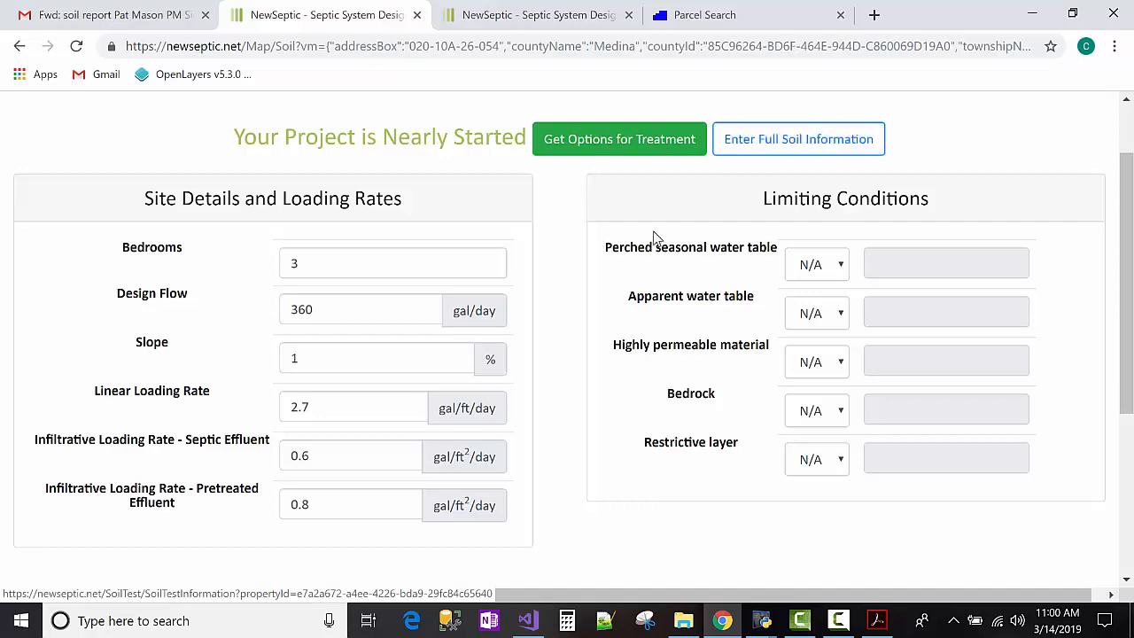
left_click(787, 147)
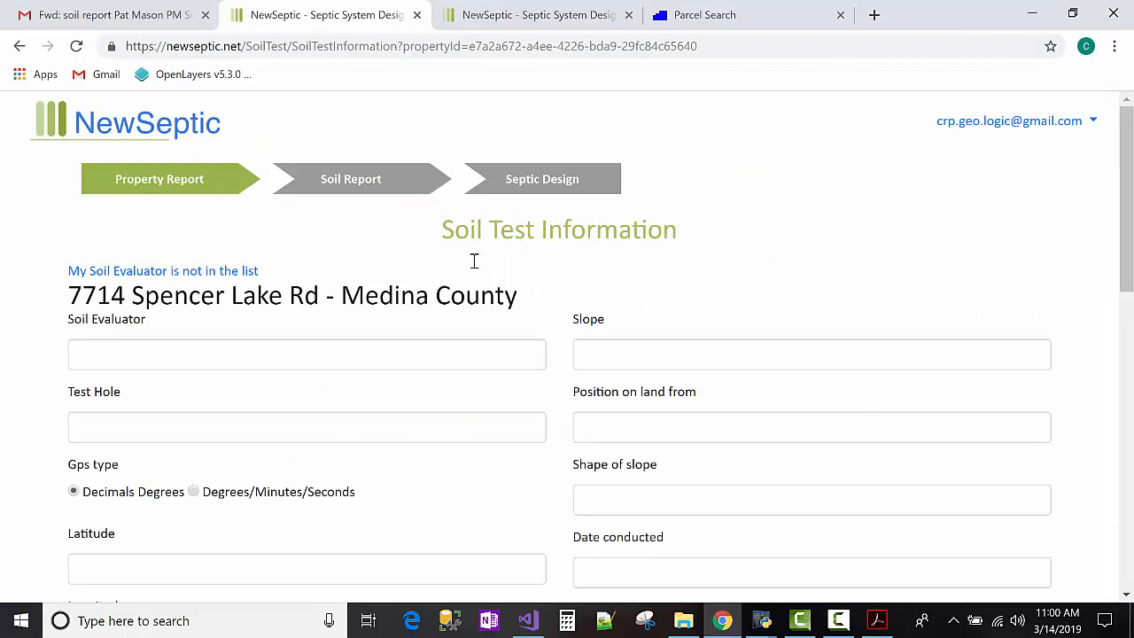
Open the T.H.#1 soil report PDF for reference, then return to the Soil Test Information form.
left_click(422, 347)
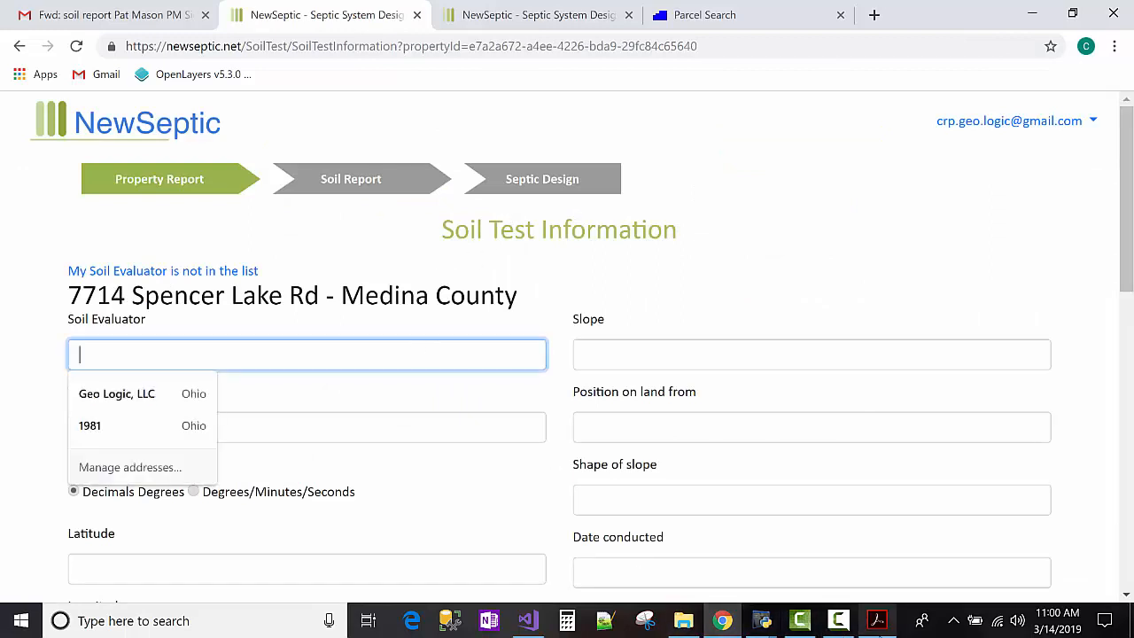
left_click(683, 620)
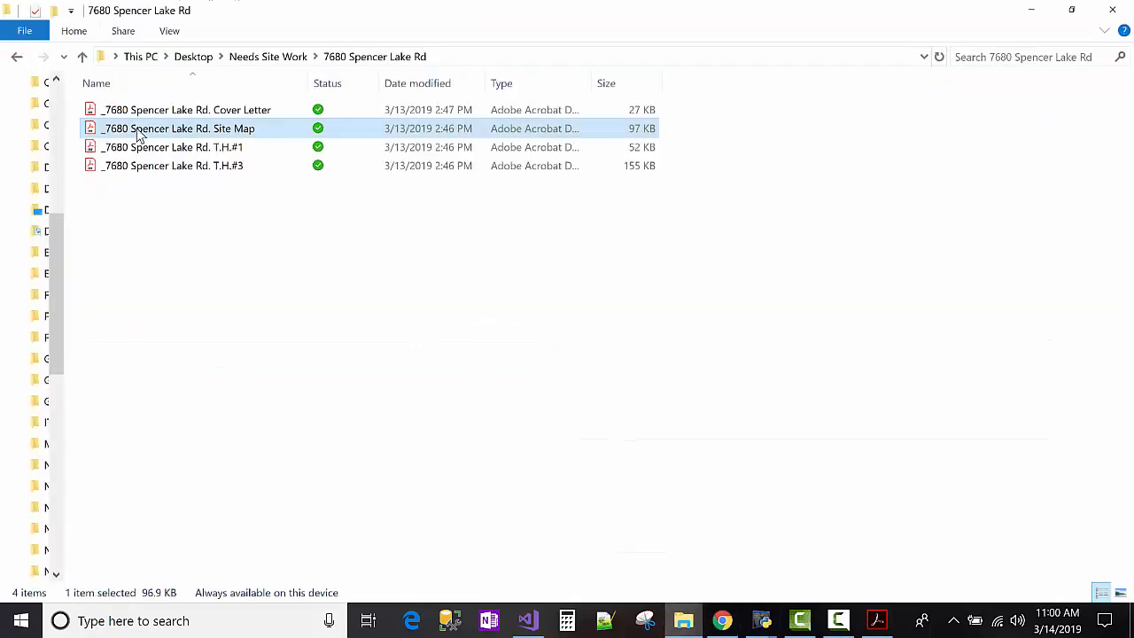
double_click(161, 149)
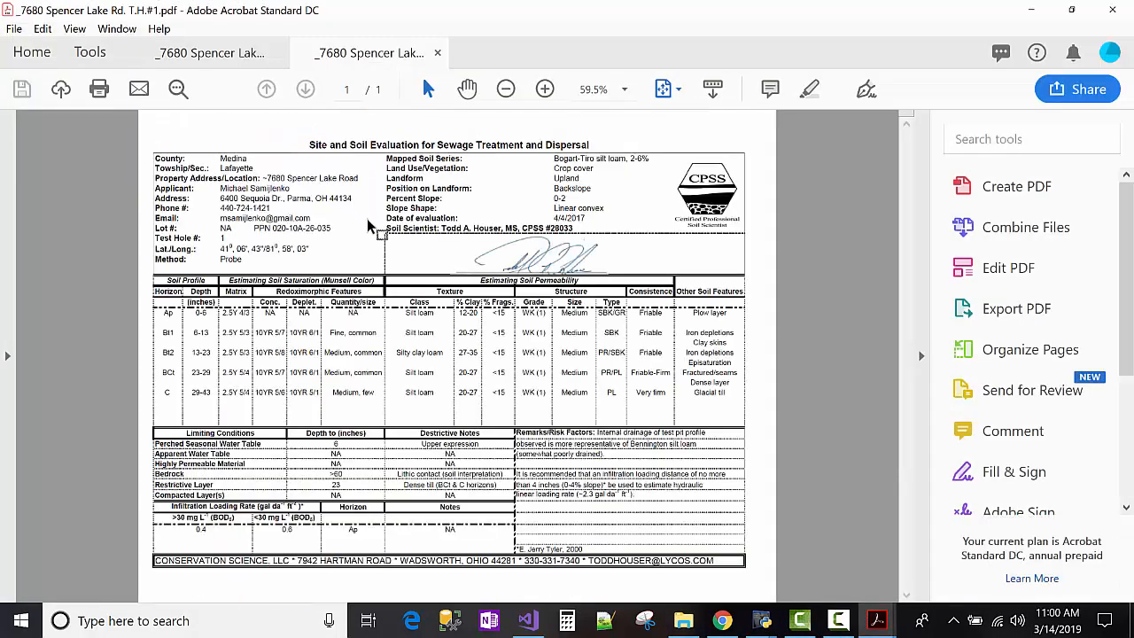
scroll(278, 354, "up", 1)
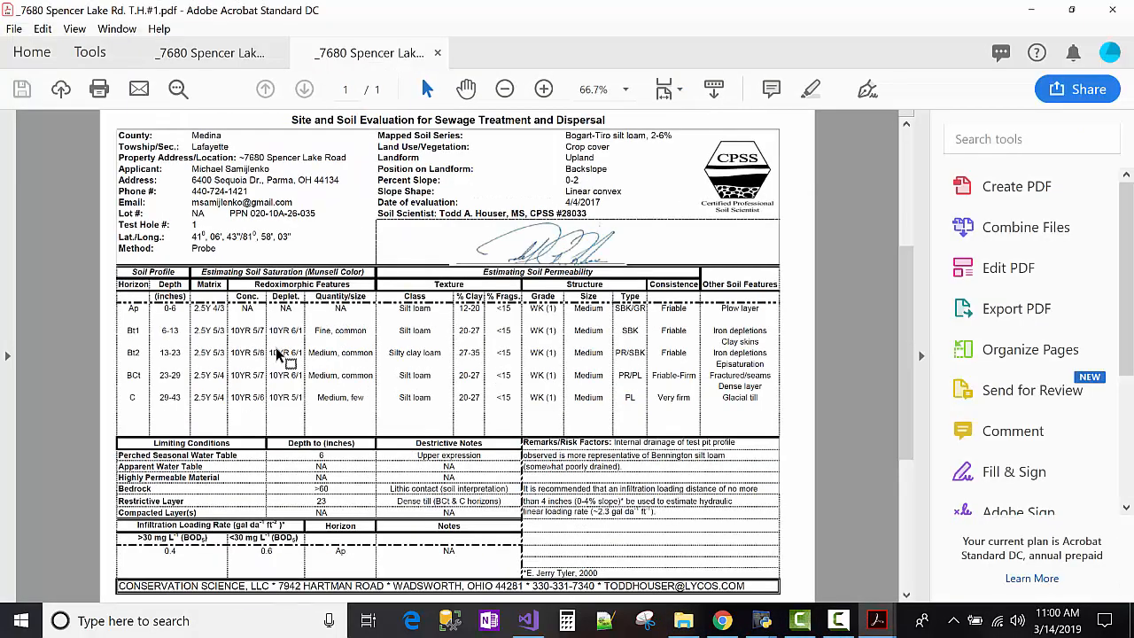
left_click(1039, 14)
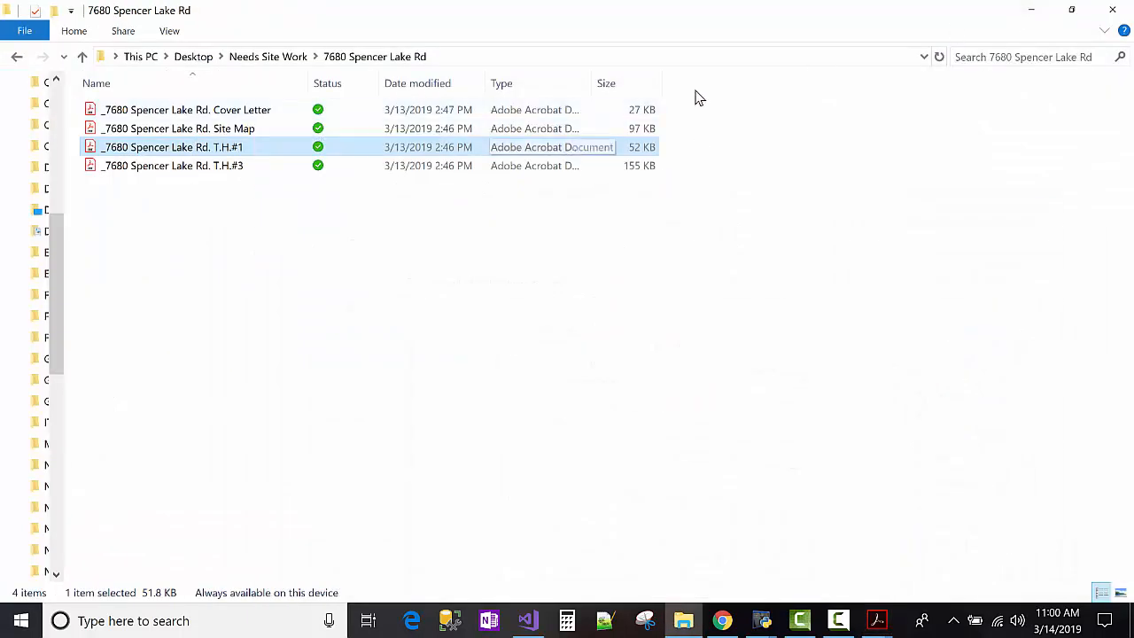
left_click(1031, 10)
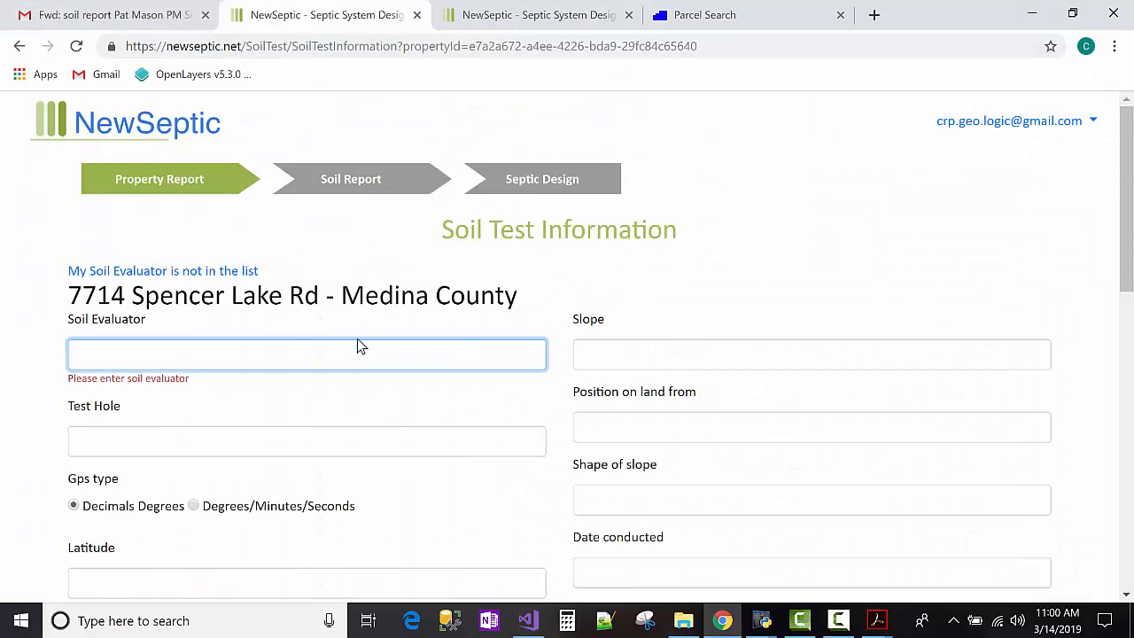
scroll(336, 346, "down", 1)
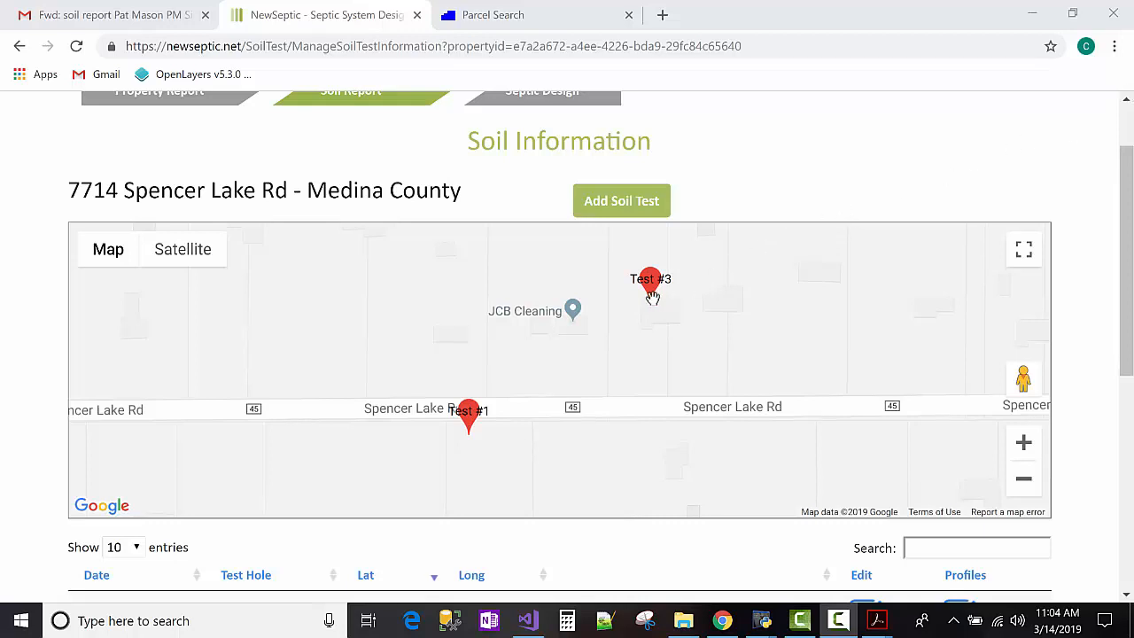
Pan and zoom the soil map so the Test #1 and Test #3 markers show, then go to Septic Design.
left_click_drag(644, 382, 662, 428)
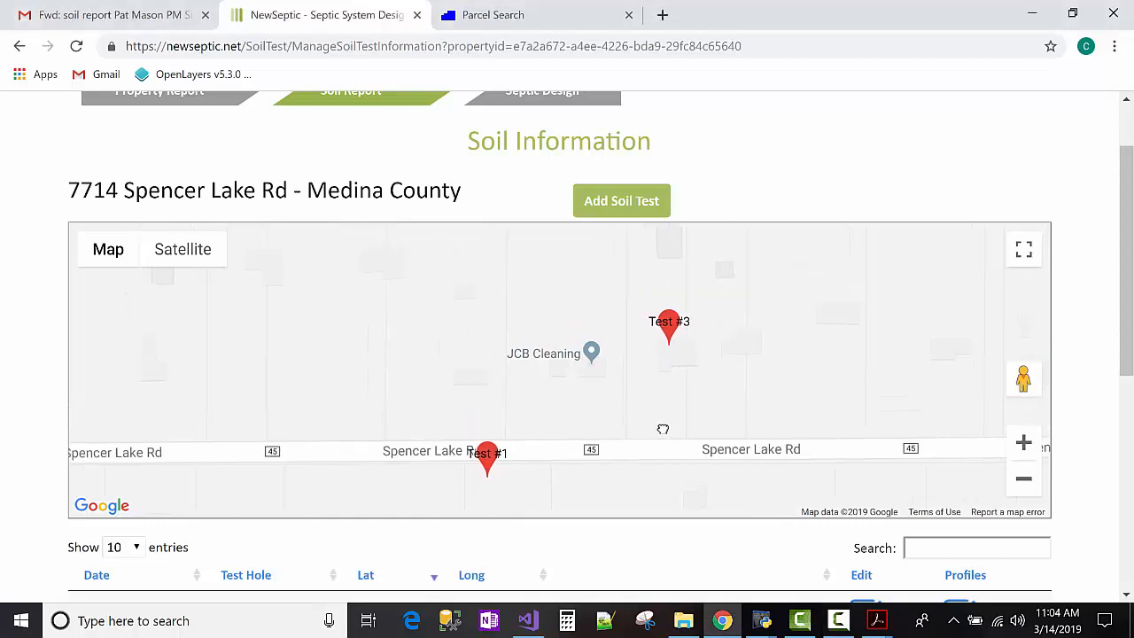
left_click(1020, 480)
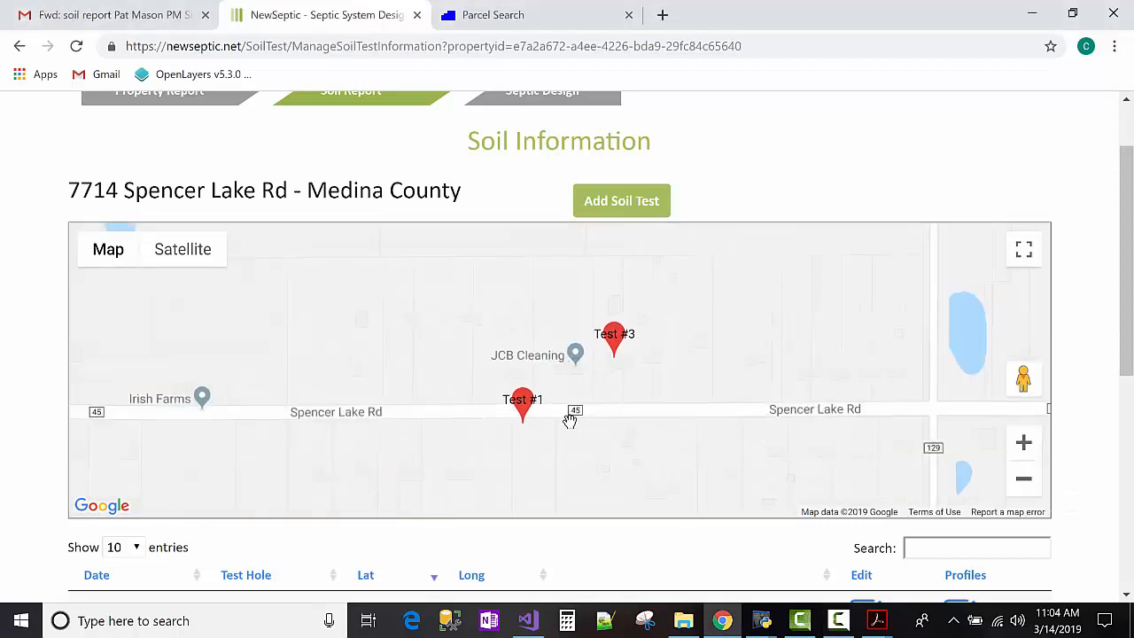
left_click_drag(581, 461, 583, 332)
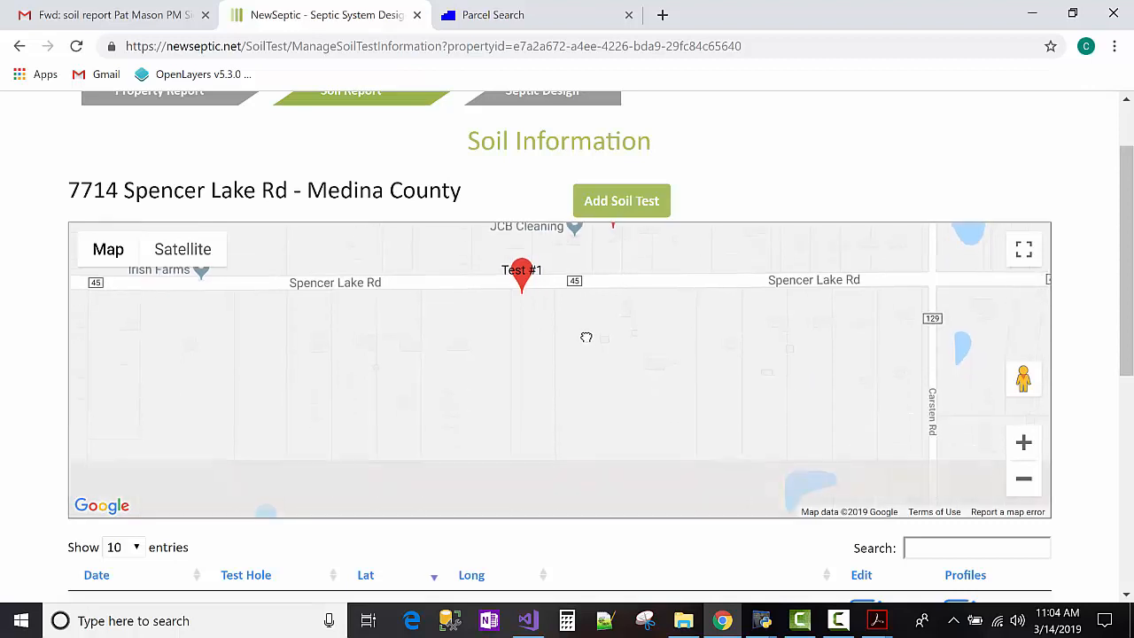
left_click_drag(530, 307, 528, 342)
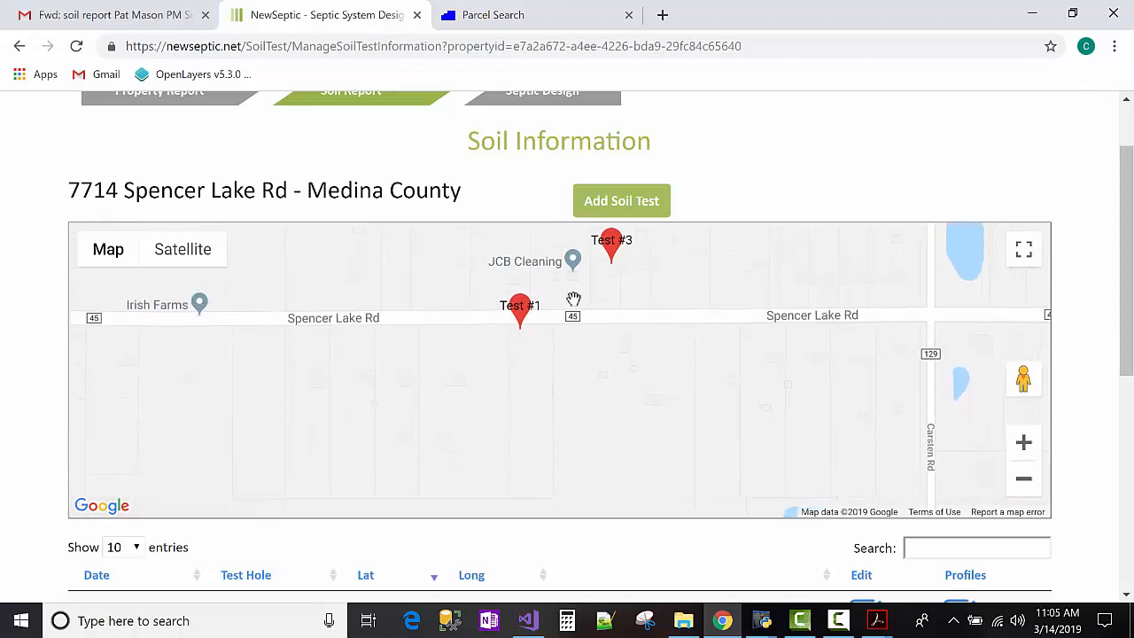
left_click_drag(637, 384, 640, 413)
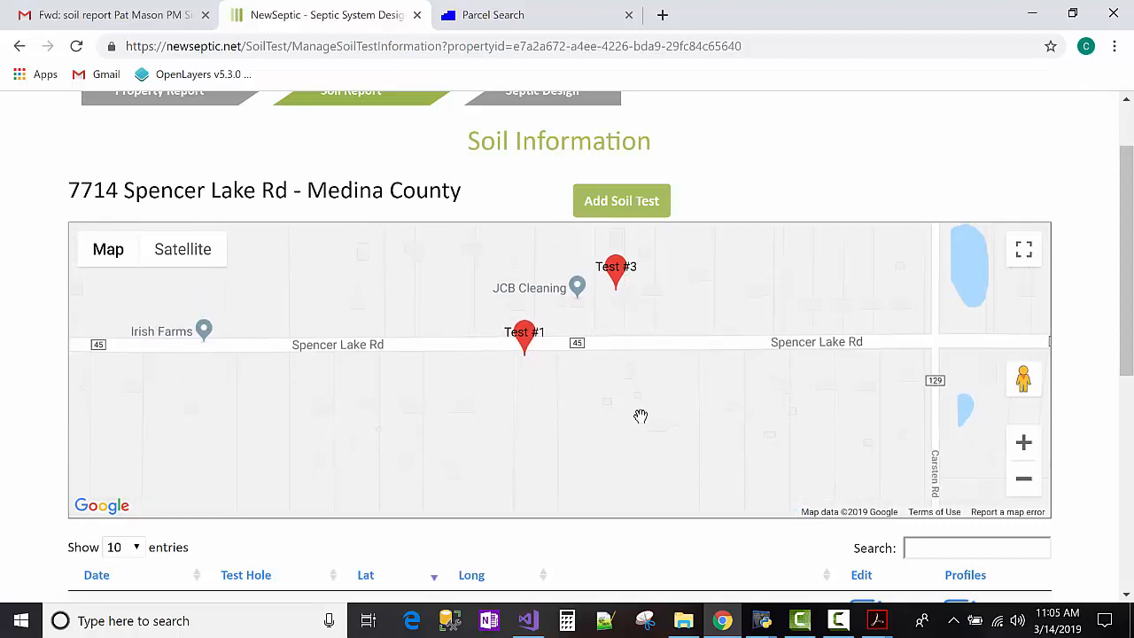
scroll(630, 279, "up", 1)
left_click(548, 185)
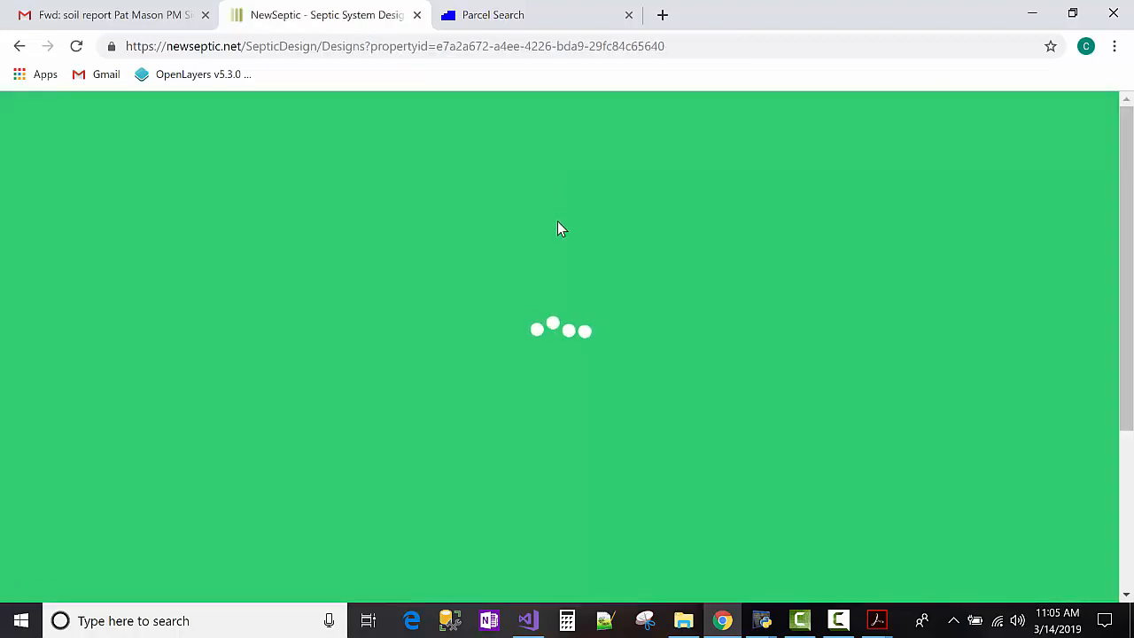
Review soil test location #1 on Treatment Options and confirm its suitability answer is Yes.
scroll(607, 279, "down", 4)
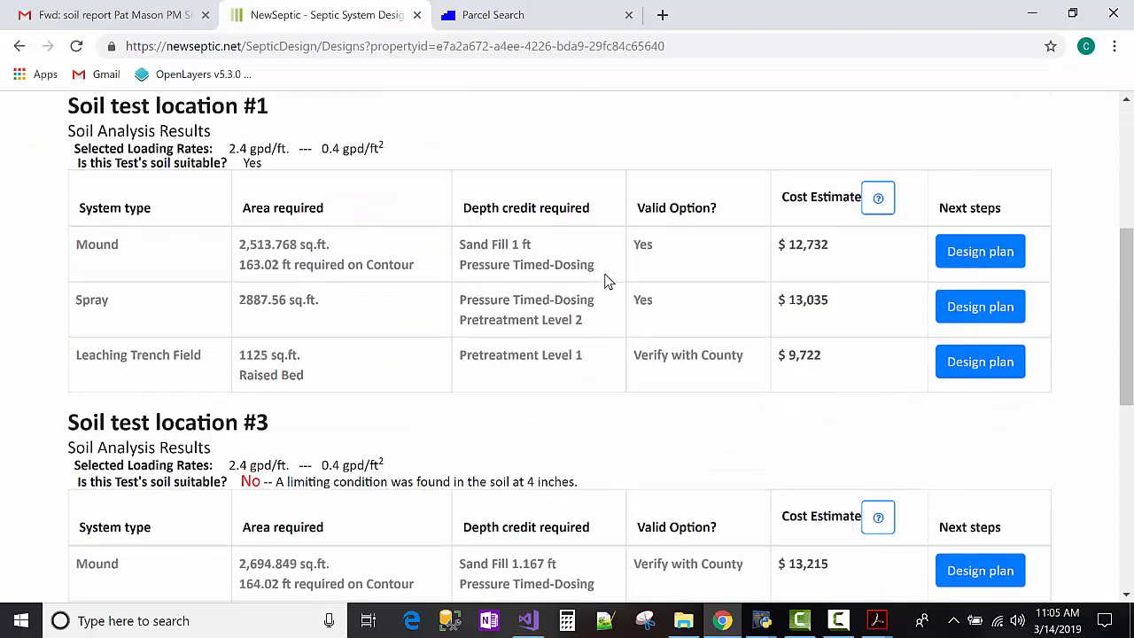
scroll(606, 281, "up", 2)
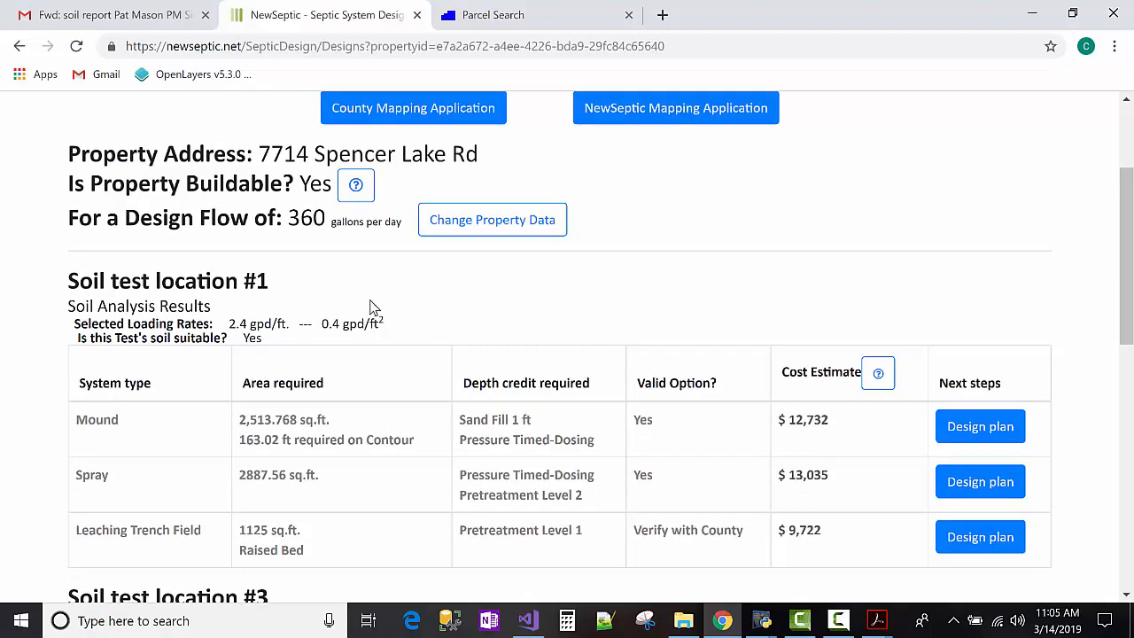
scroll(376, 305, "down", 1)
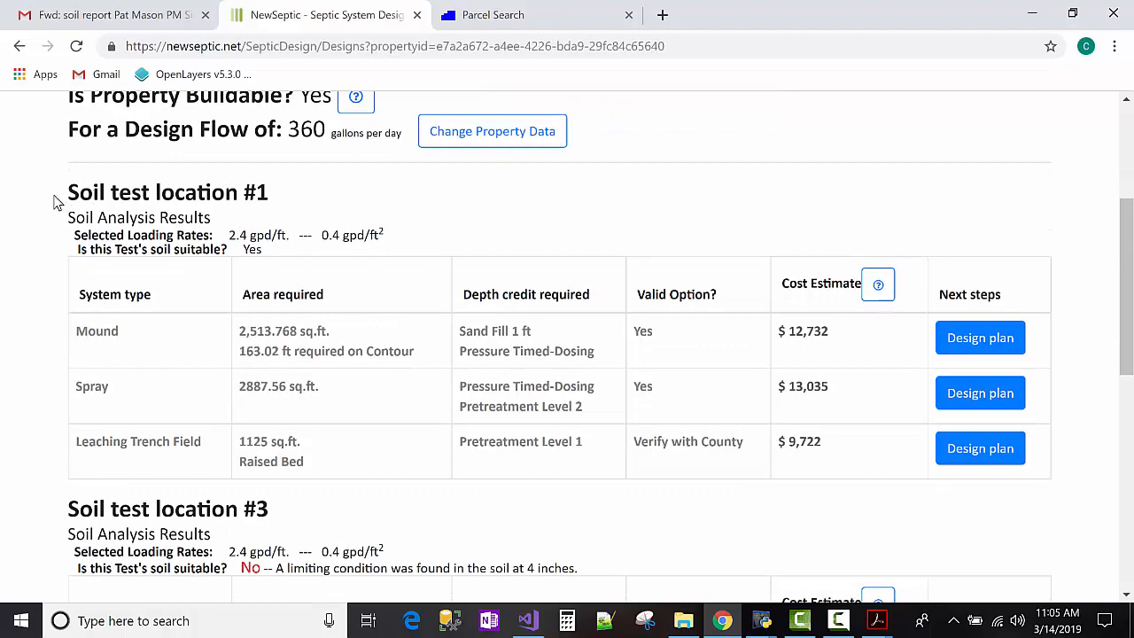
left_click_drag(56, 200, 319, 209)
left_click(319, 209)
left_click_drag(243, 249, 263, 249)
left_click(283, 259)
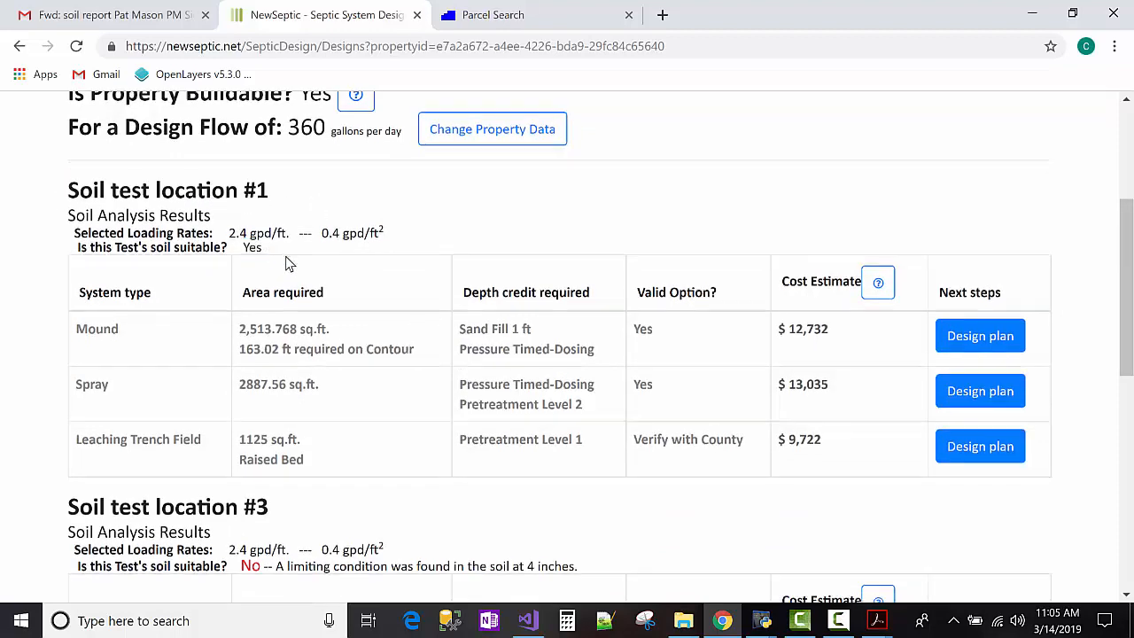
Review test location #3's heading, loading rates and limiting condition at 4 inches, then return to the top.
scroll(284, 248, "down", 1)
scroll(266, 266, "up", 2)
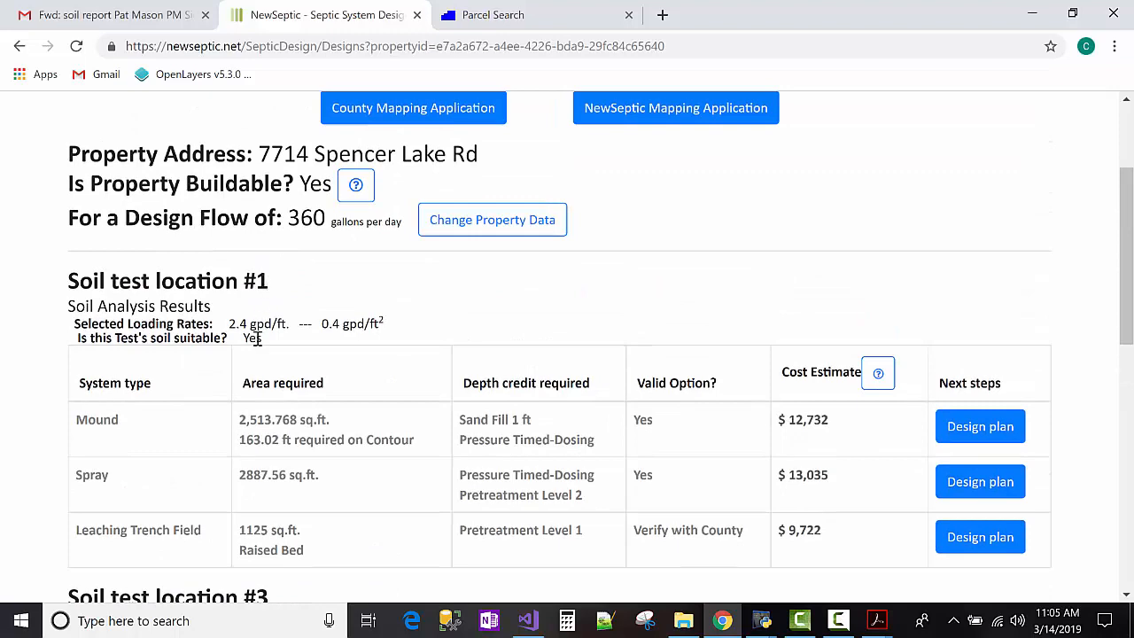
scroll(257, 338, "down", 3)
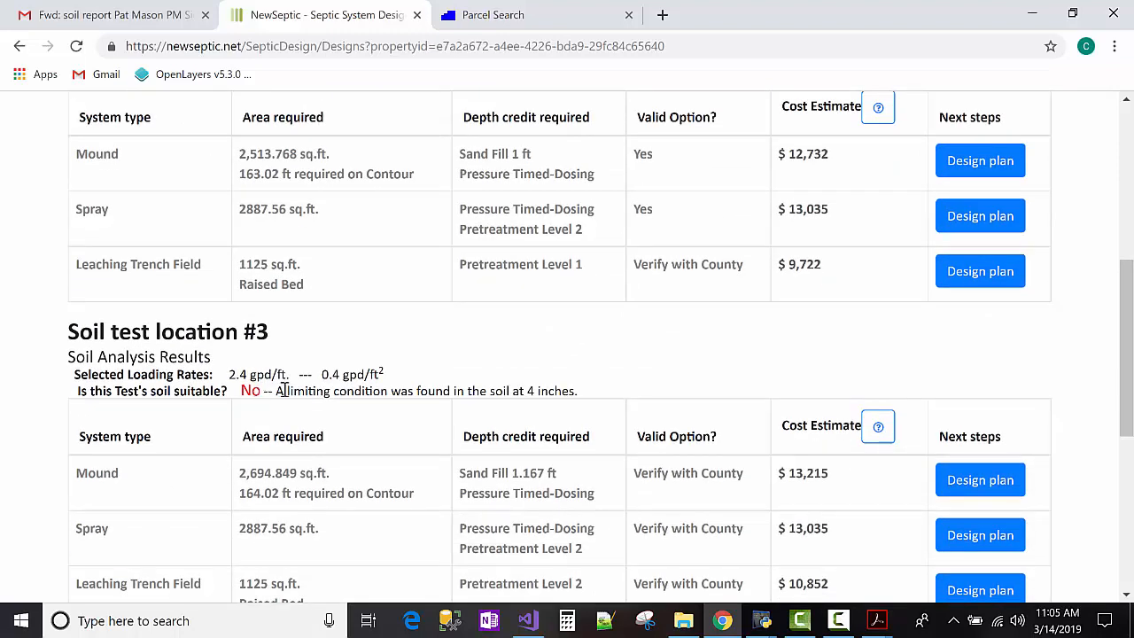
triple_click(395, 391)
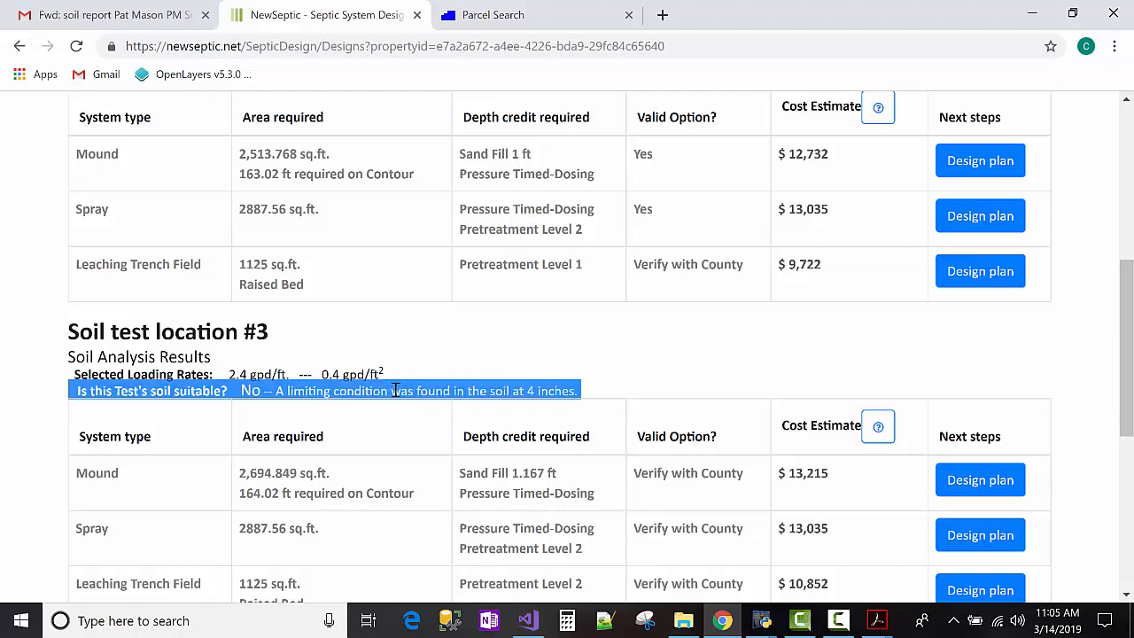
left_click(395, 390)
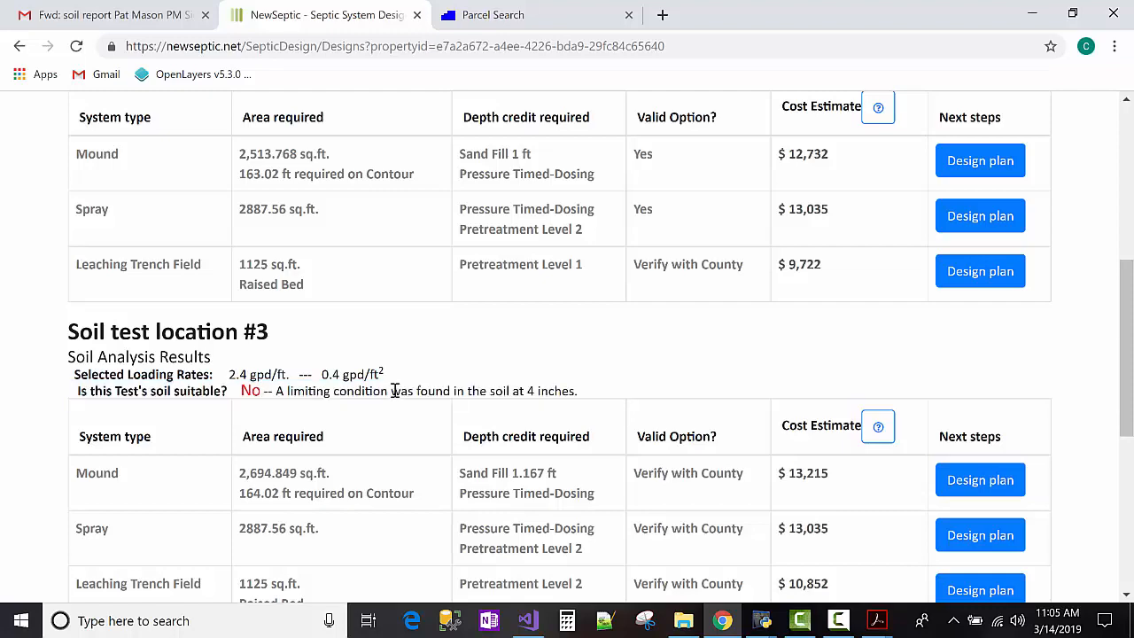
scroll(394, 391, "down", 1)
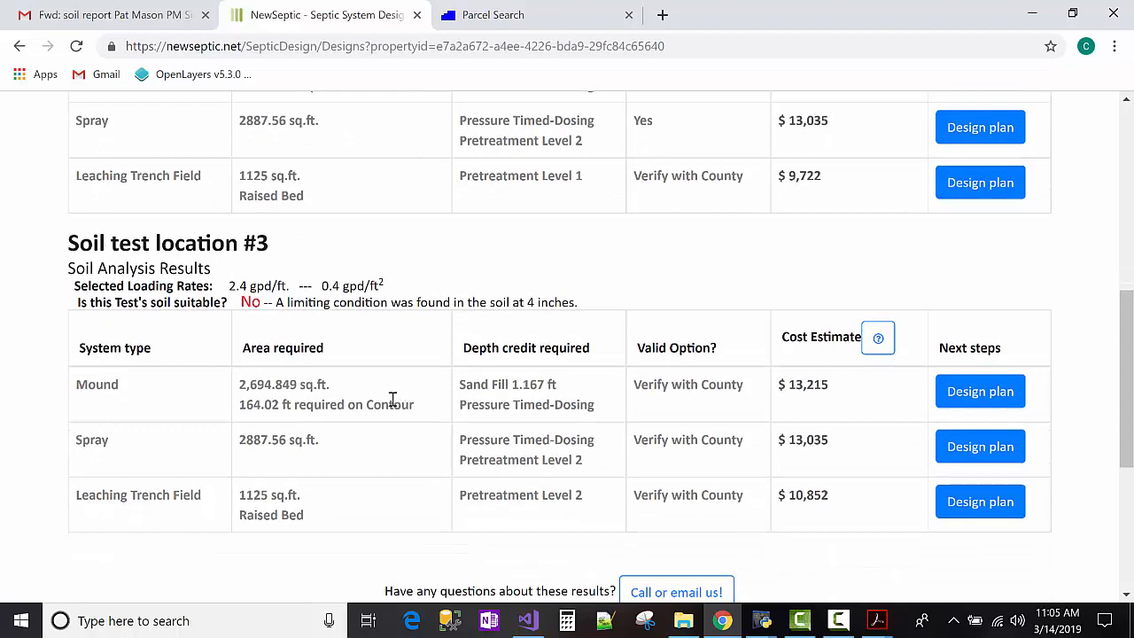
scroll(464, 407, "up", 2)
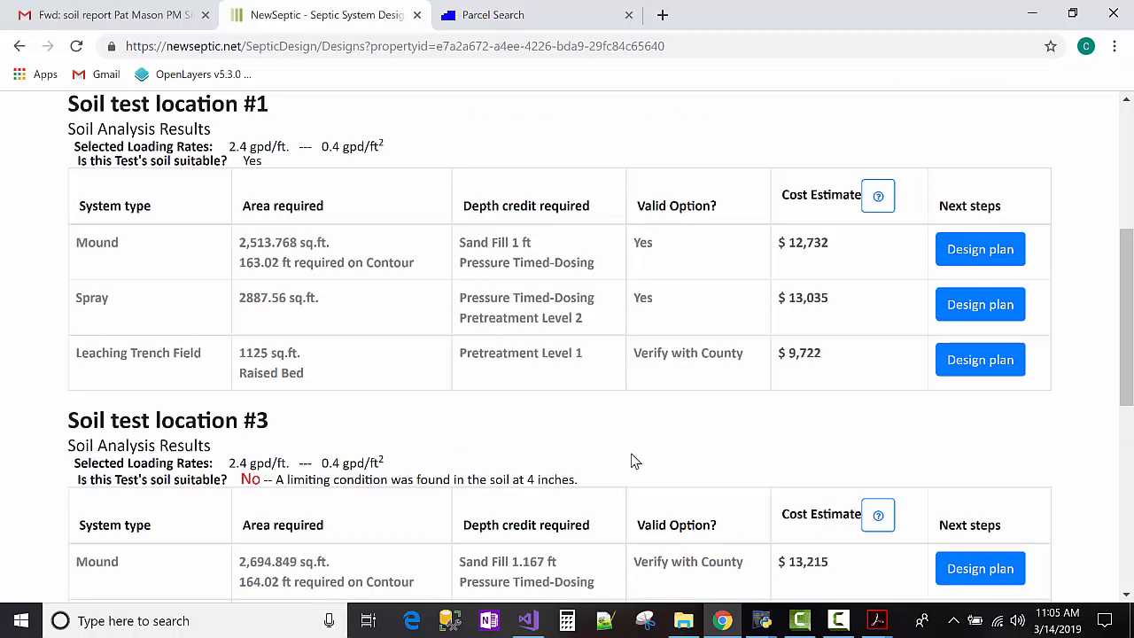
scroll(632, 462, "down", 2)
scroll(634, 461, "down", 1)
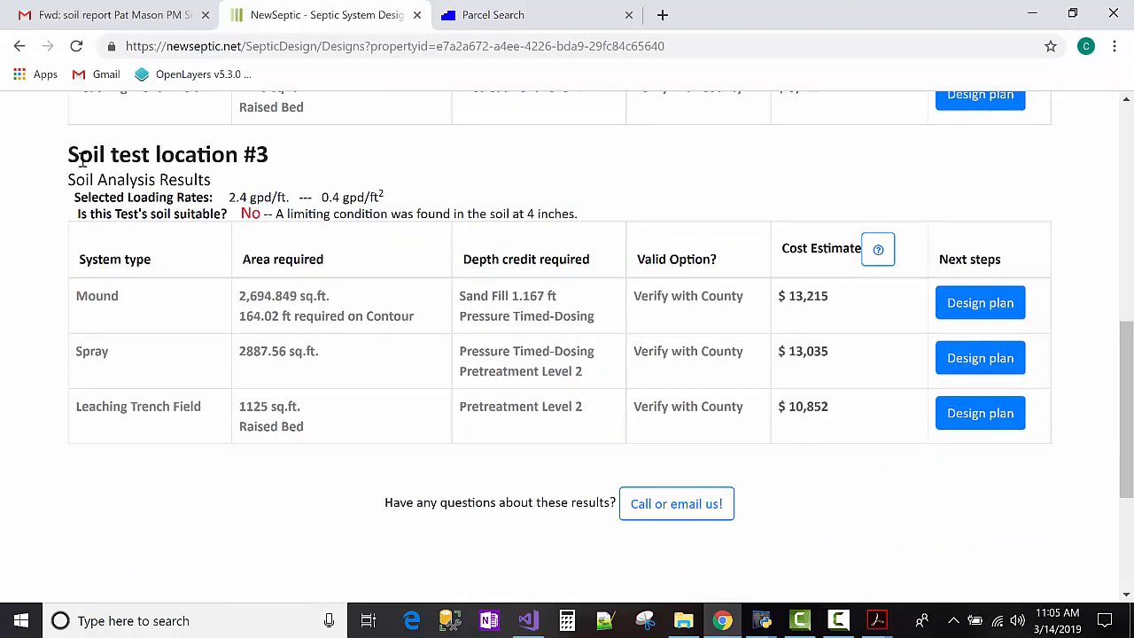
left_click_drag(82, 158, 317, 200)
triple_click(391, 213)
left_click(463, 223)
scroll(464, 228, "up", 5)
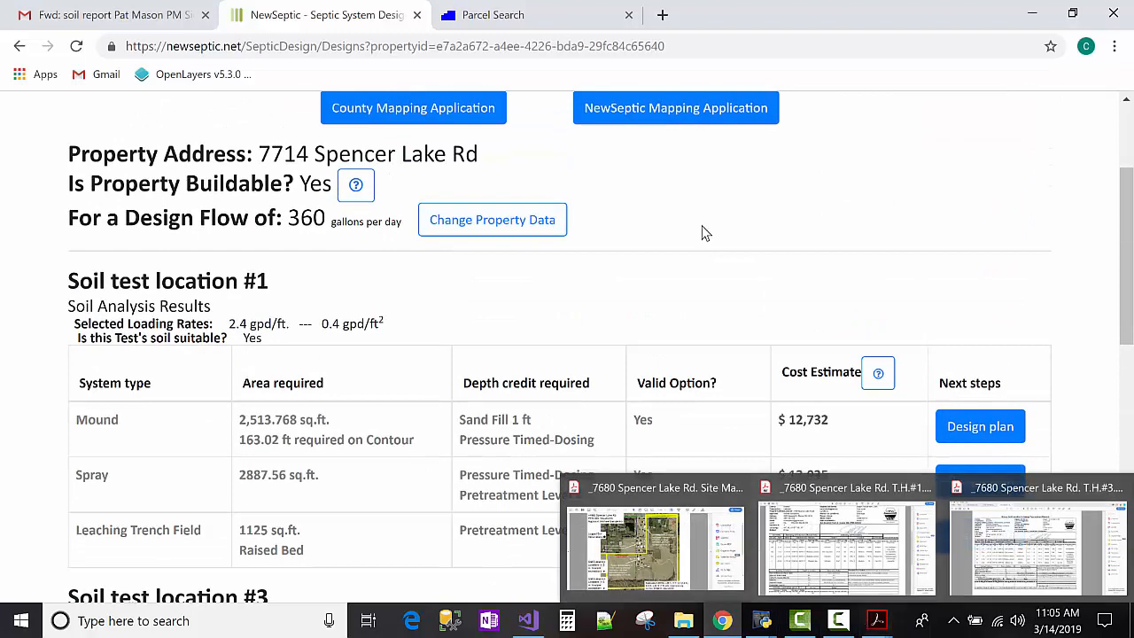
scroll(671, 266, "up", 2)
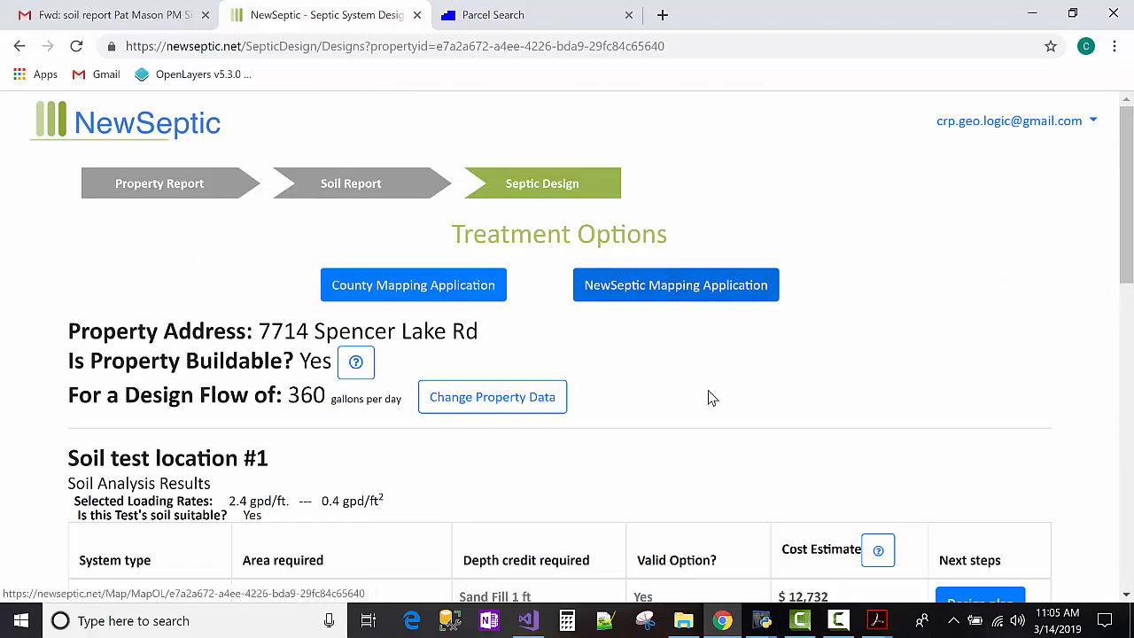
Open the property's design map, pan along the parcel's contours, and switch on the Aerial Photo layer.
left_click(664, 291)
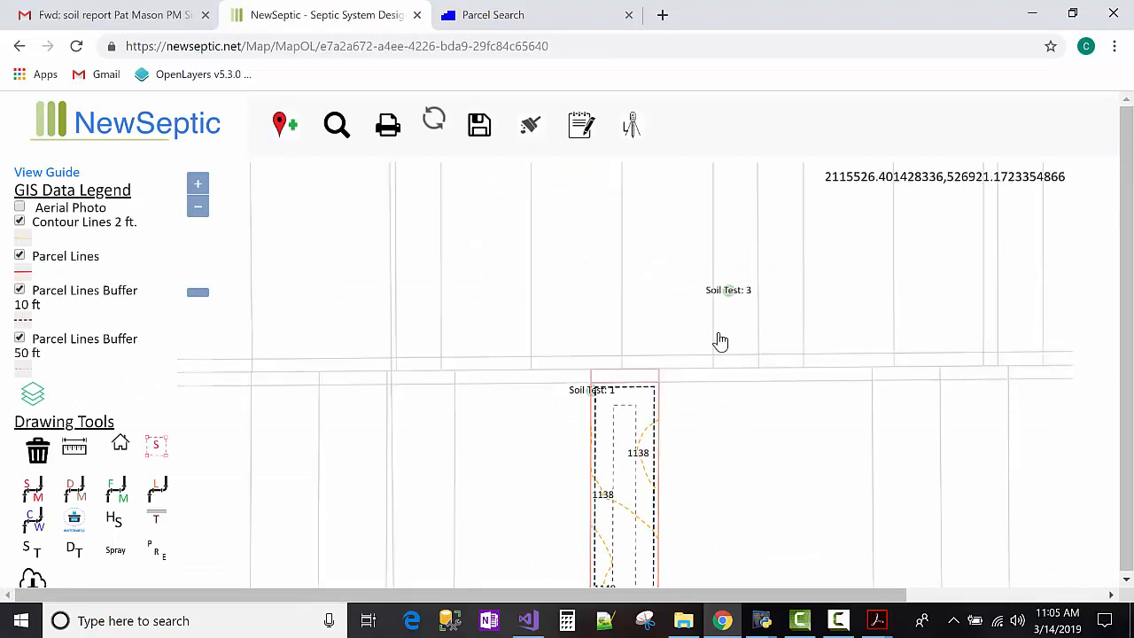
left_click_drag(719, 336, 715, 281)
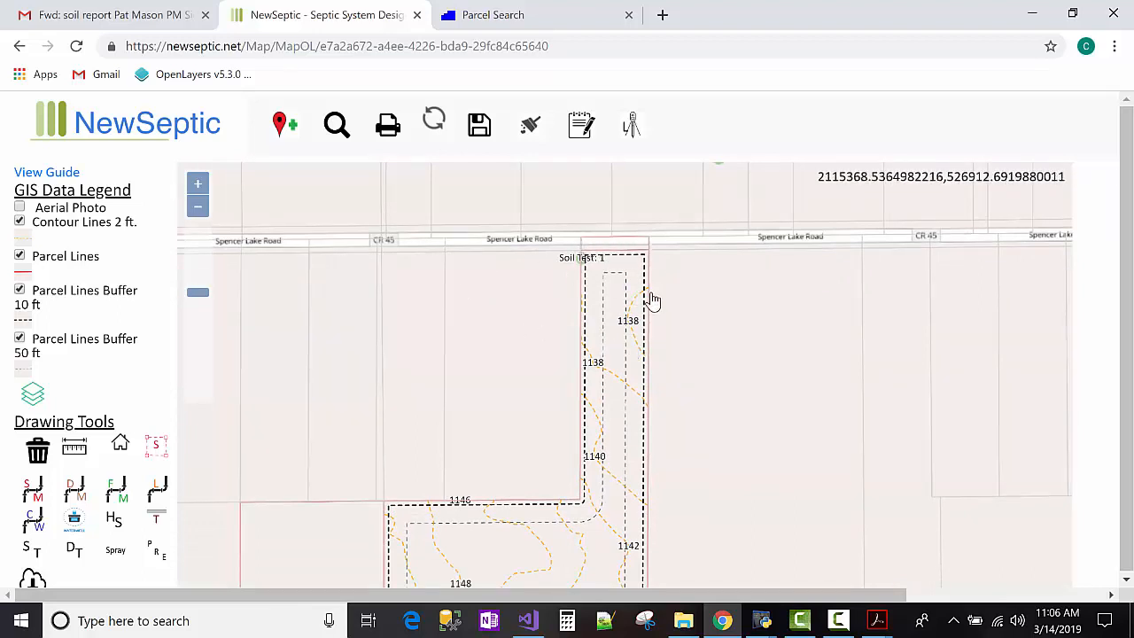
left_click_drag(698, 393, 681, 269)
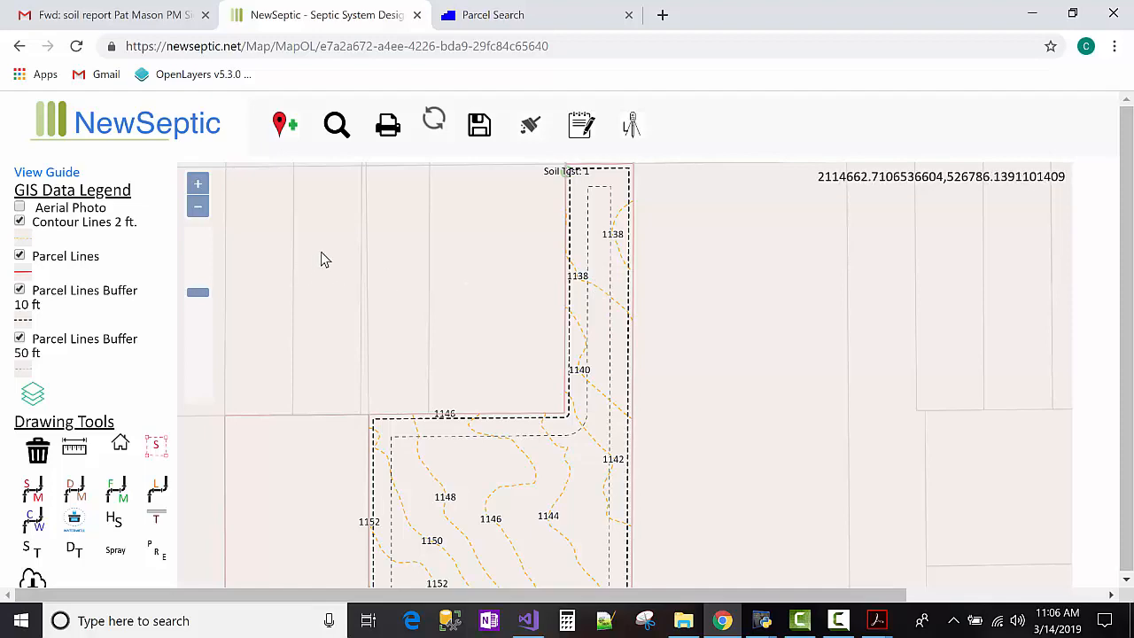
left_click_drag(399, 228, 387, 339)
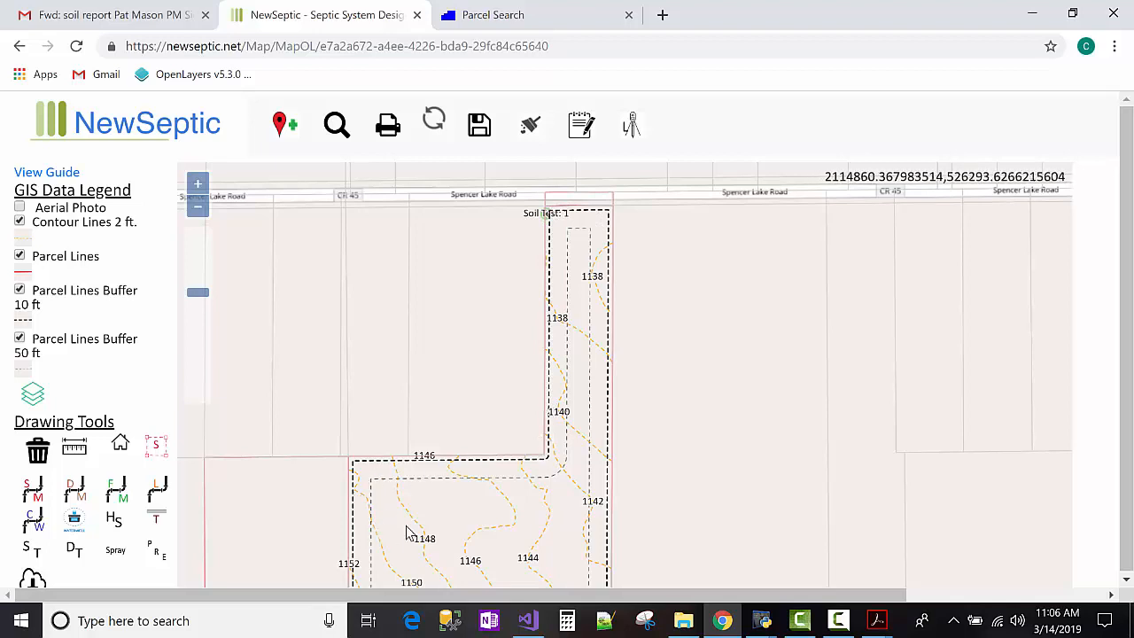
left_click_drag(643, 393, 640, 293)
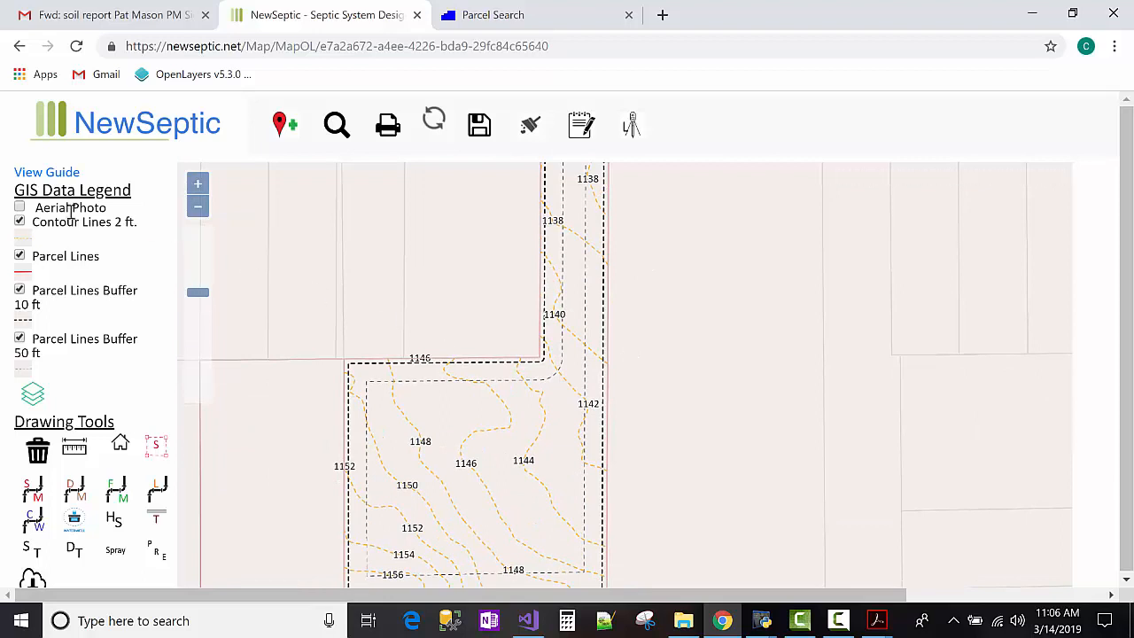
left_click(20, 208)
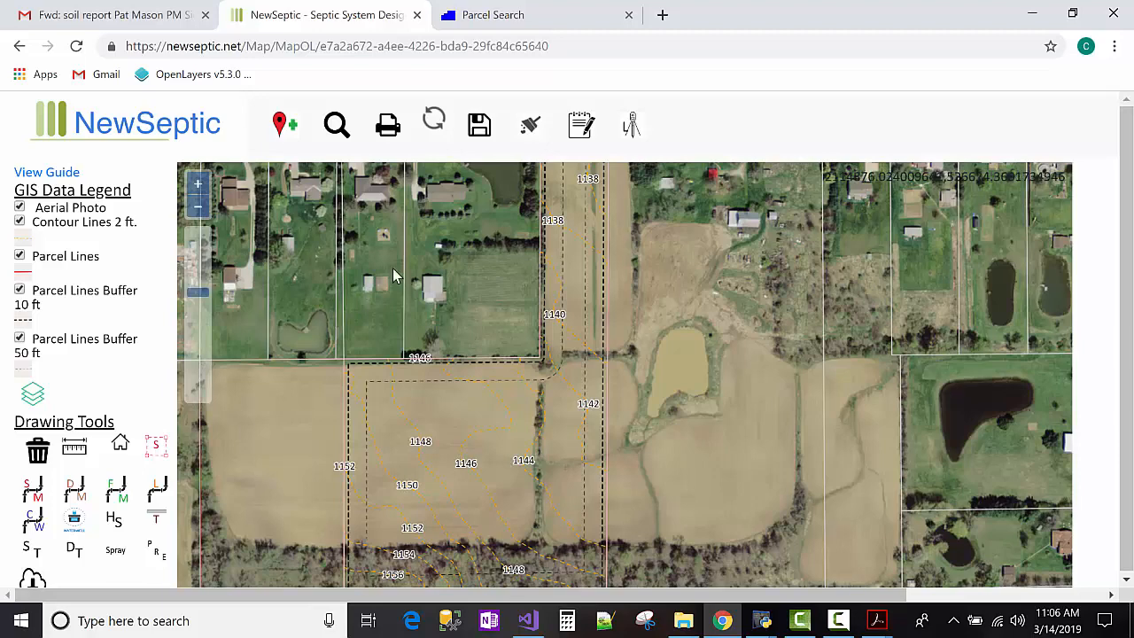
Zoom in and pan south along the parcel strip past the pond to the southern tree line.
left_click_drag(366, 326, 345, 388)
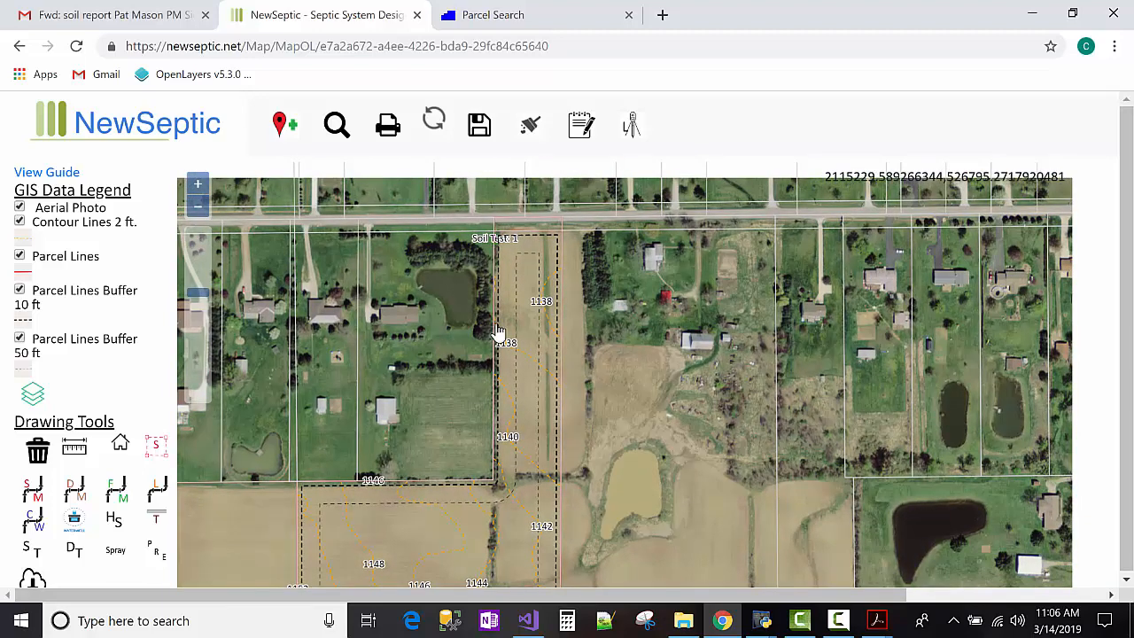
scroll(522, 332, "up", 1)
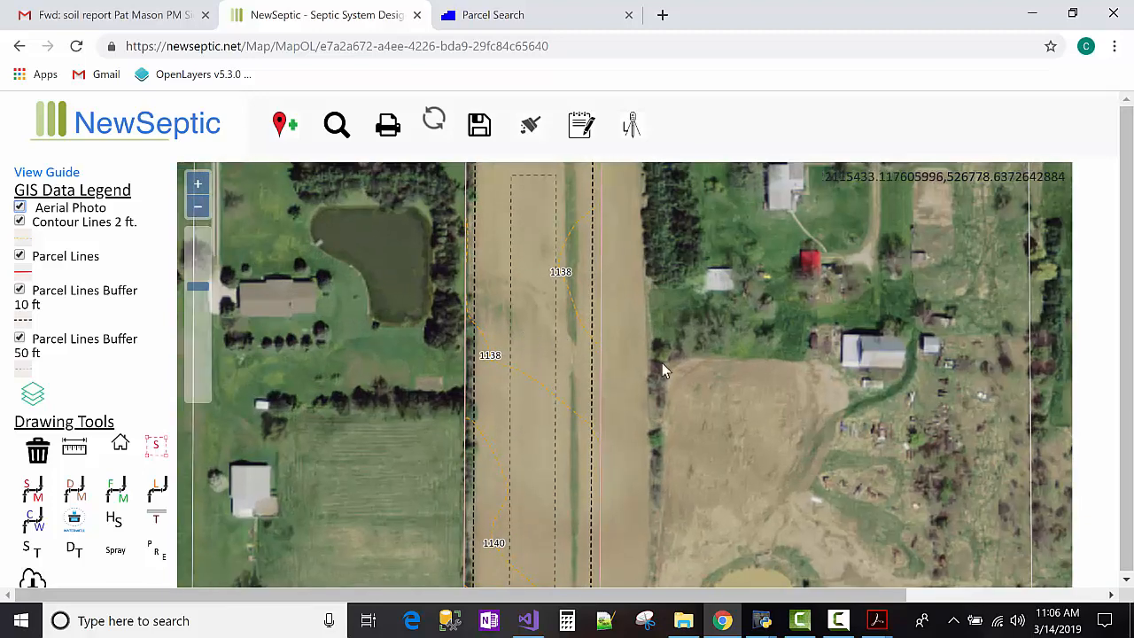
left_click_drag(671, 406, 638, 372)
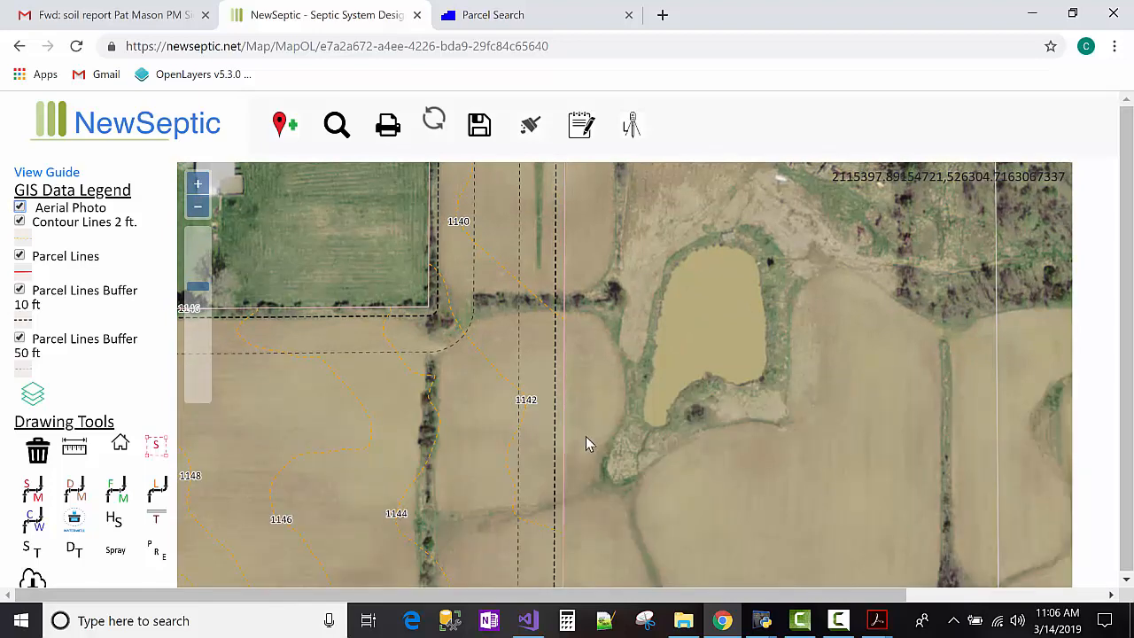
left_click_drag(585, 436, 704, 337)
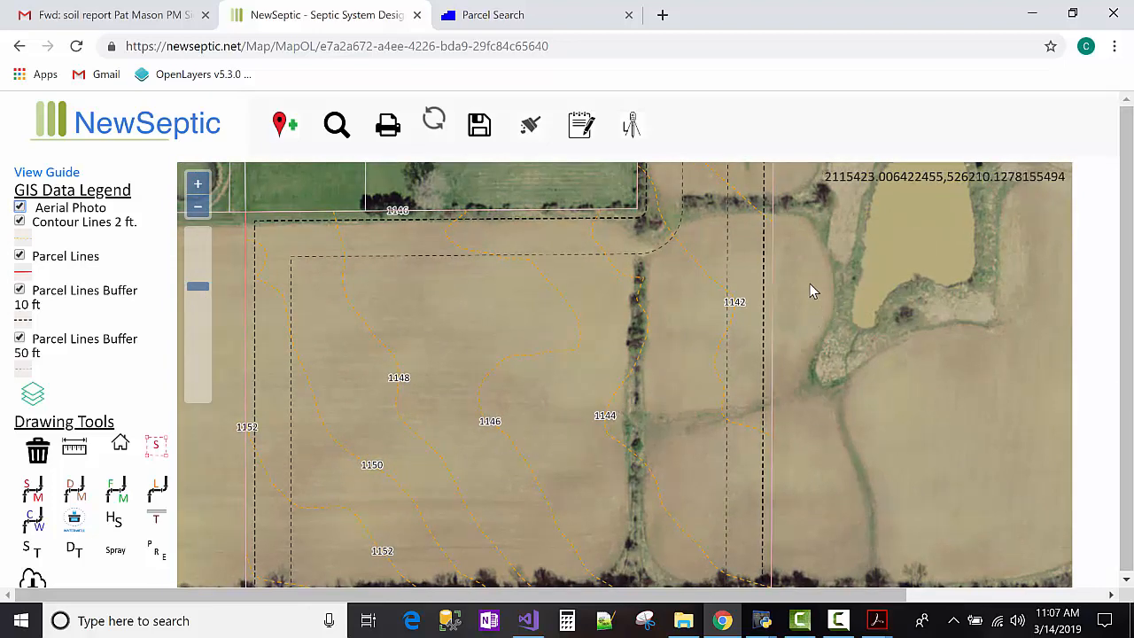
left_click_drag(813, 347, 809, 283)
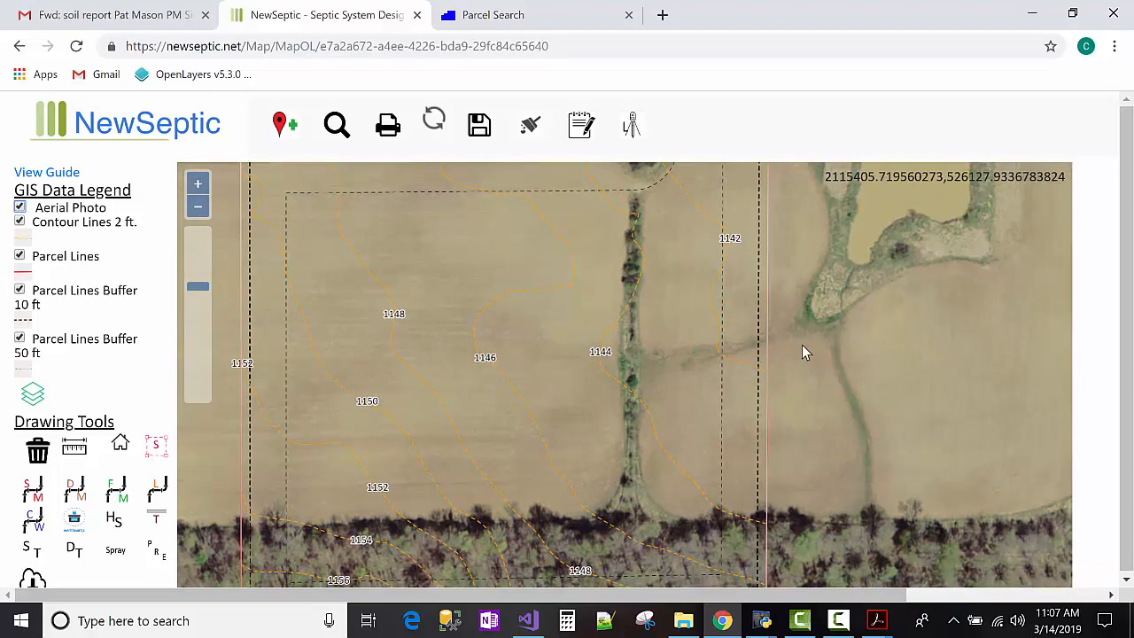
left_click_drag(801, 345, 801, 331)
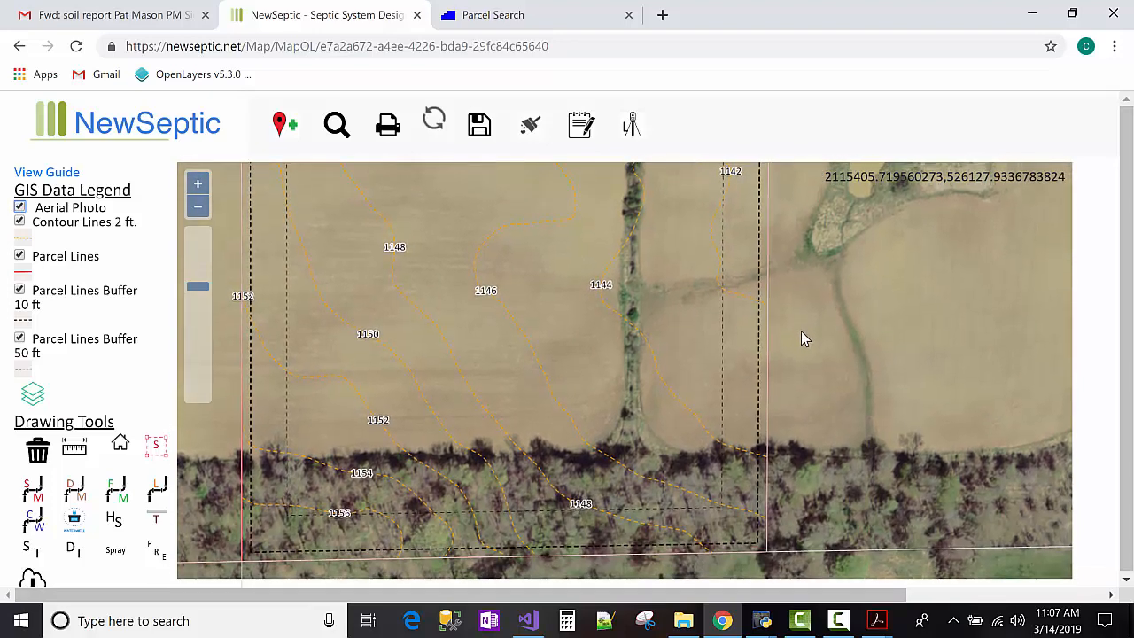
Zoom out and pan north to bring the road, Soil Test 1 and neighbouring houses into view.
left_click_drag(801, 335, 801, 440)
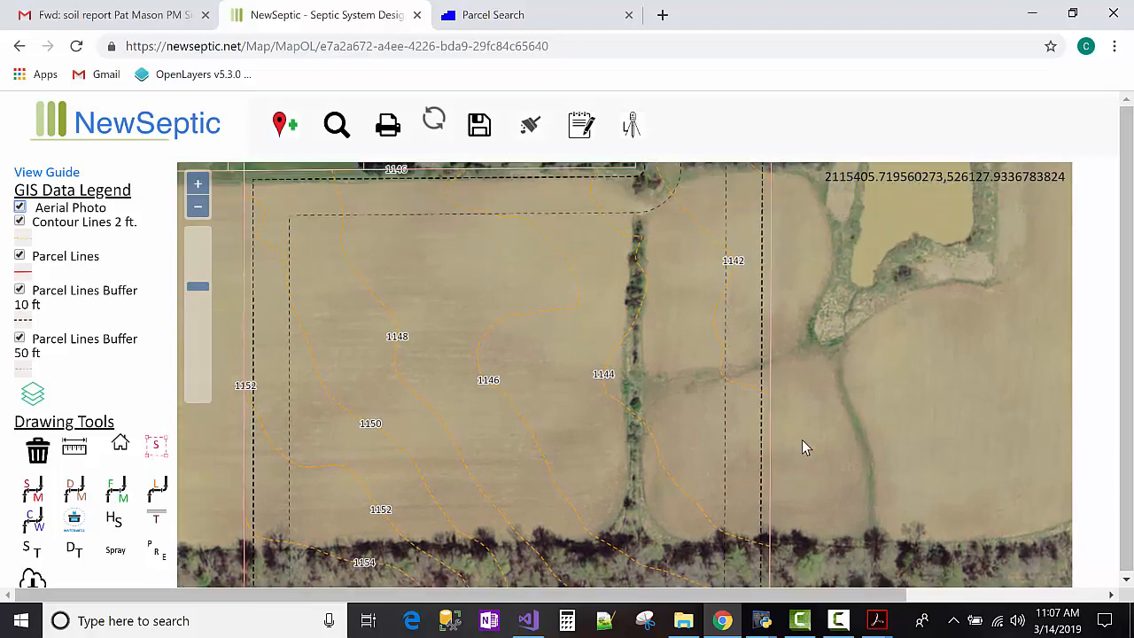
scroll(792, 421, "down", 1)
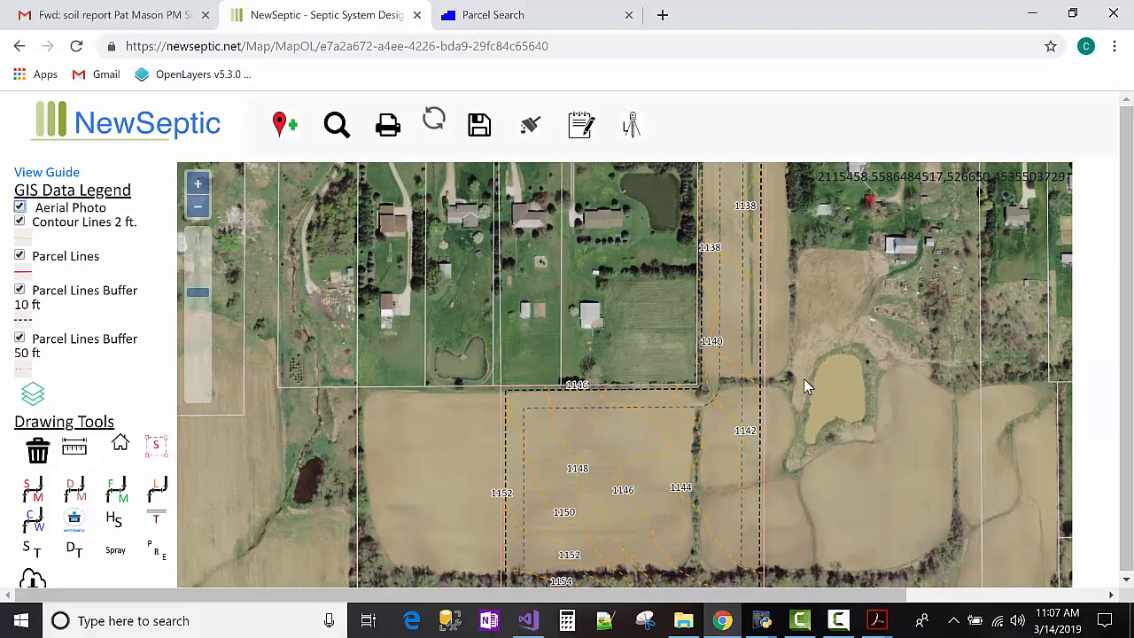
left_click_drag(803, 378, 803, 407)
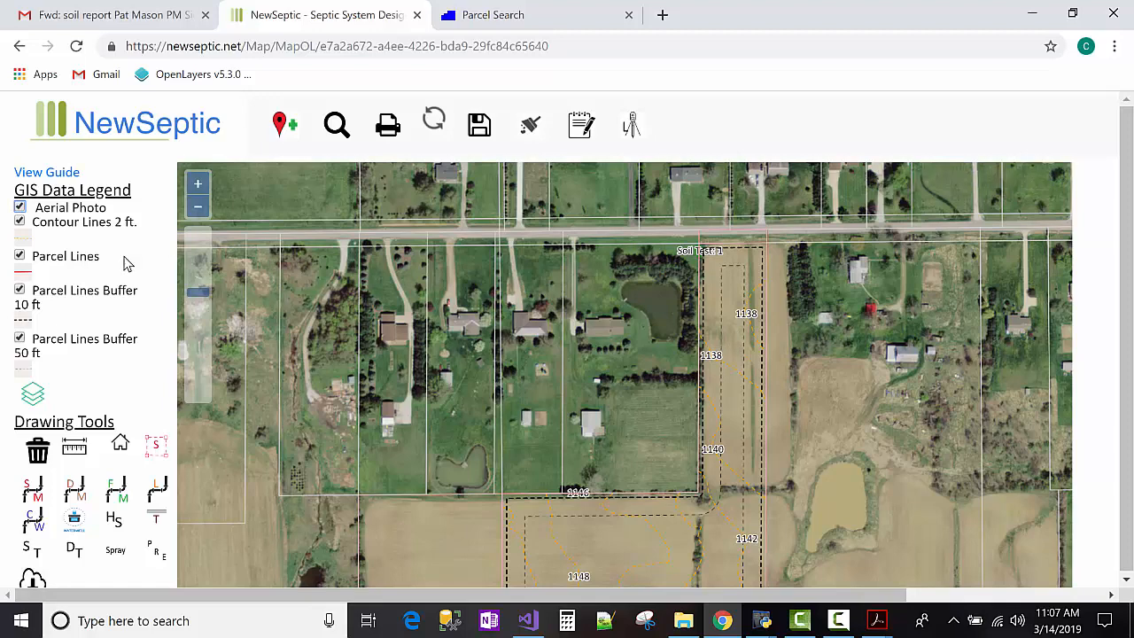
left_click_drag(633, 338, 463, 293)
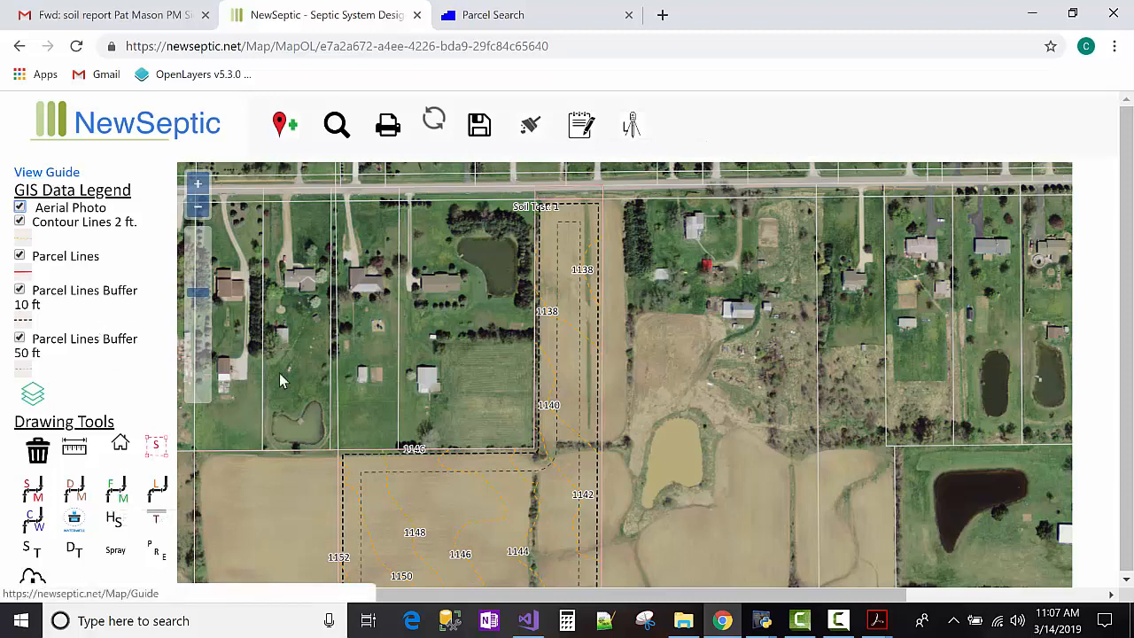
left_click_drag(405, 383, 401, 369)
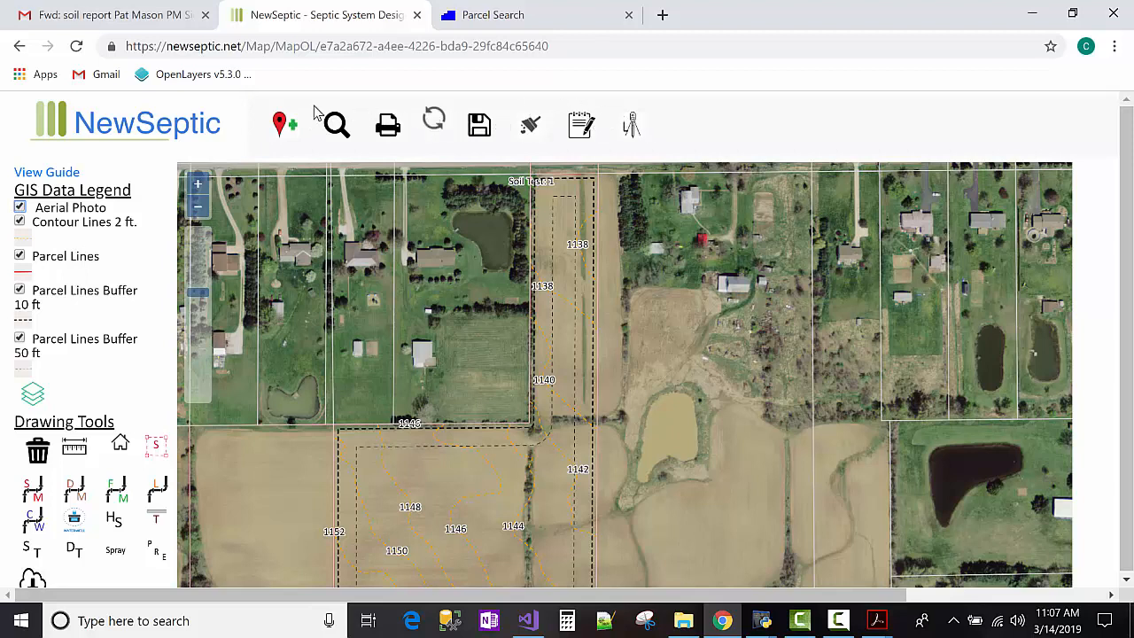
Open the Mapping Guide in a new tab and scroll down to its Data Management Tools section.
left_click(46, 173)
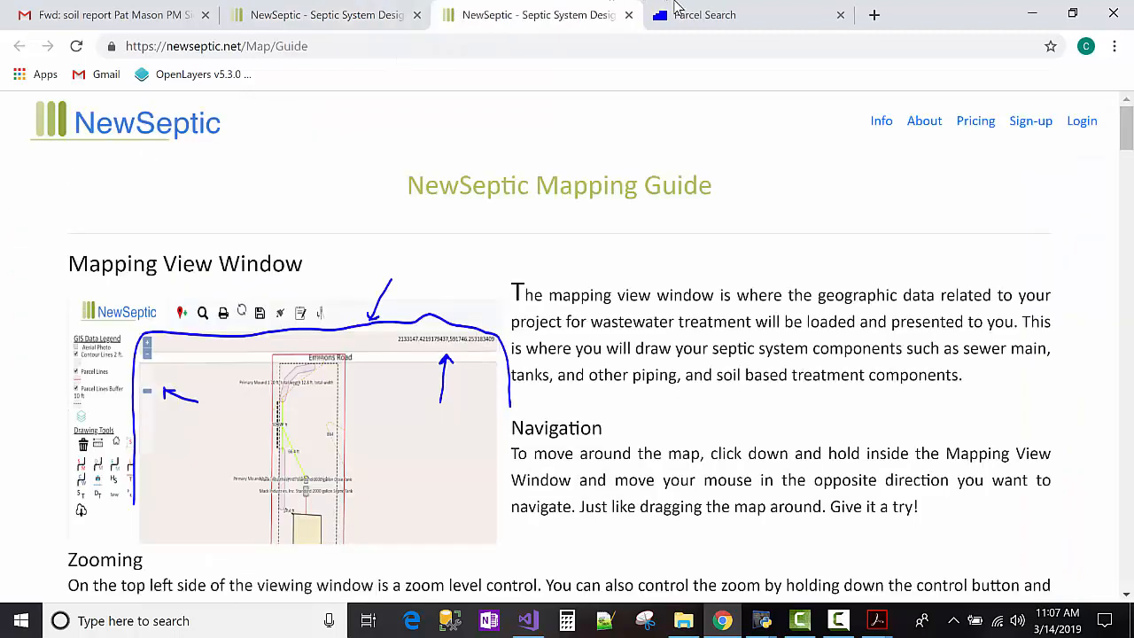
left_click(680, 14)
left_click(350, 14)
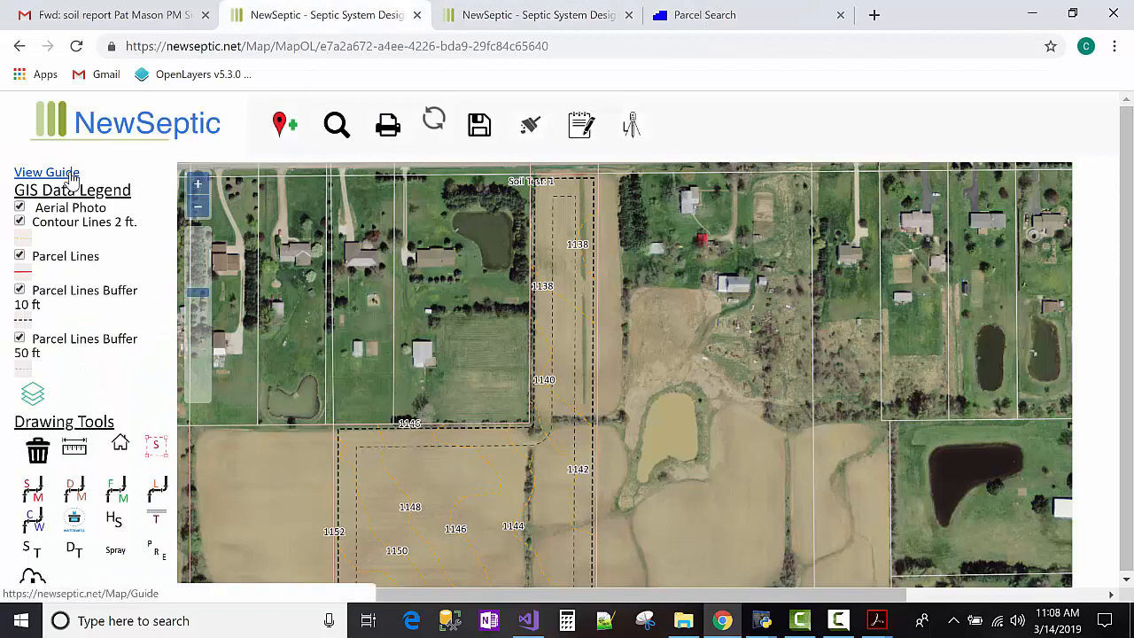
left_click(525, 14)
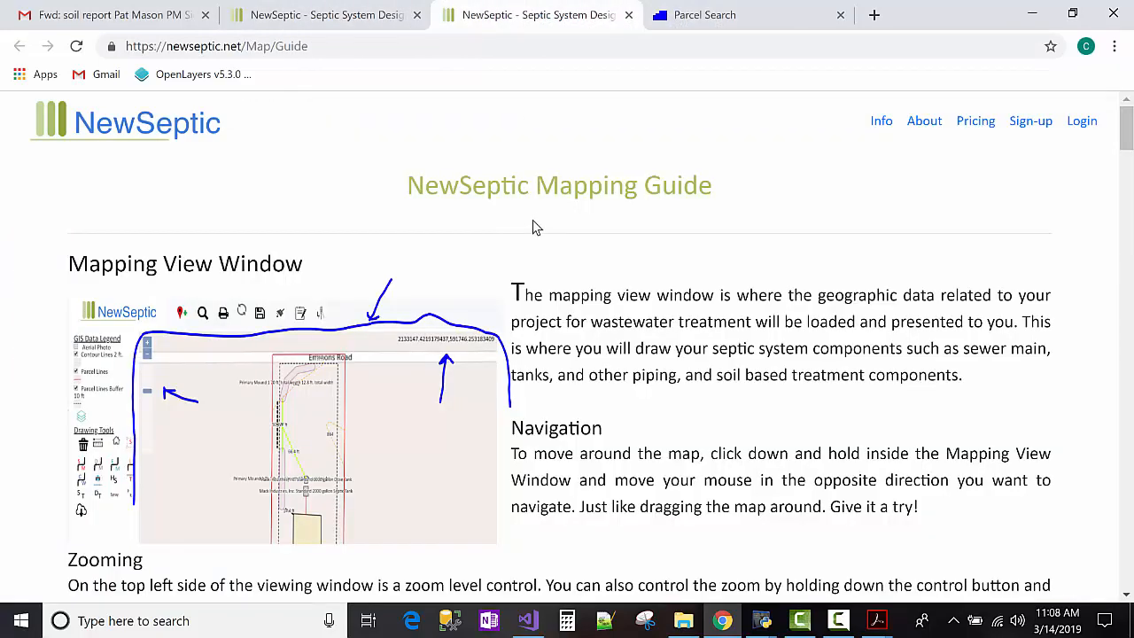
scroll(532, 228, "down", 1)
scroll(534, 226, "down", 14)
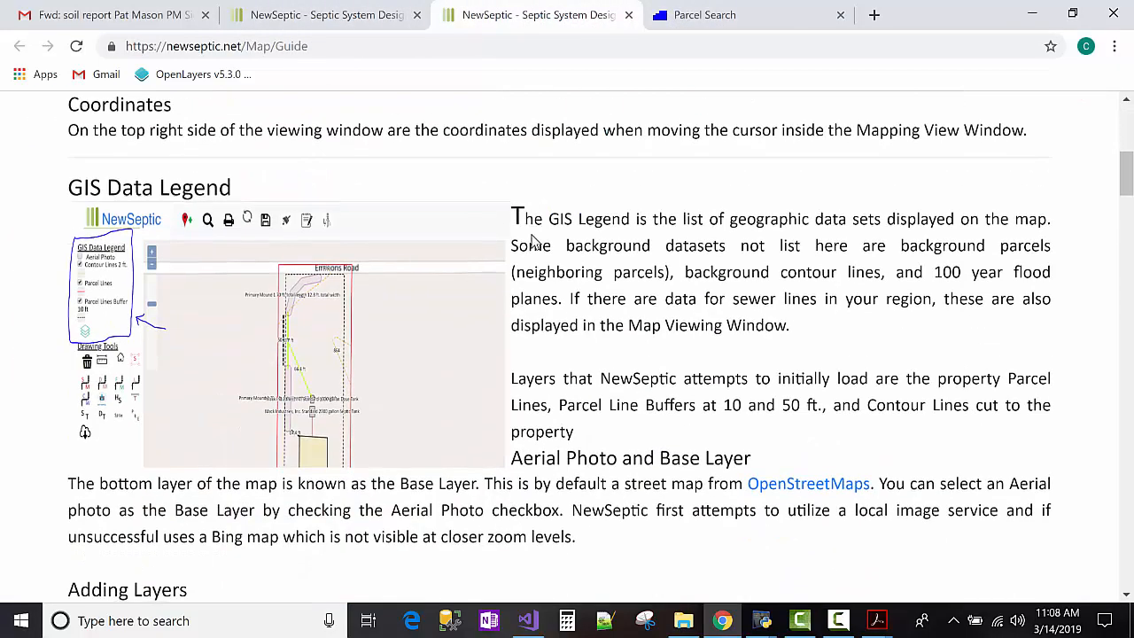
scroll(530, 236, "down", 11)
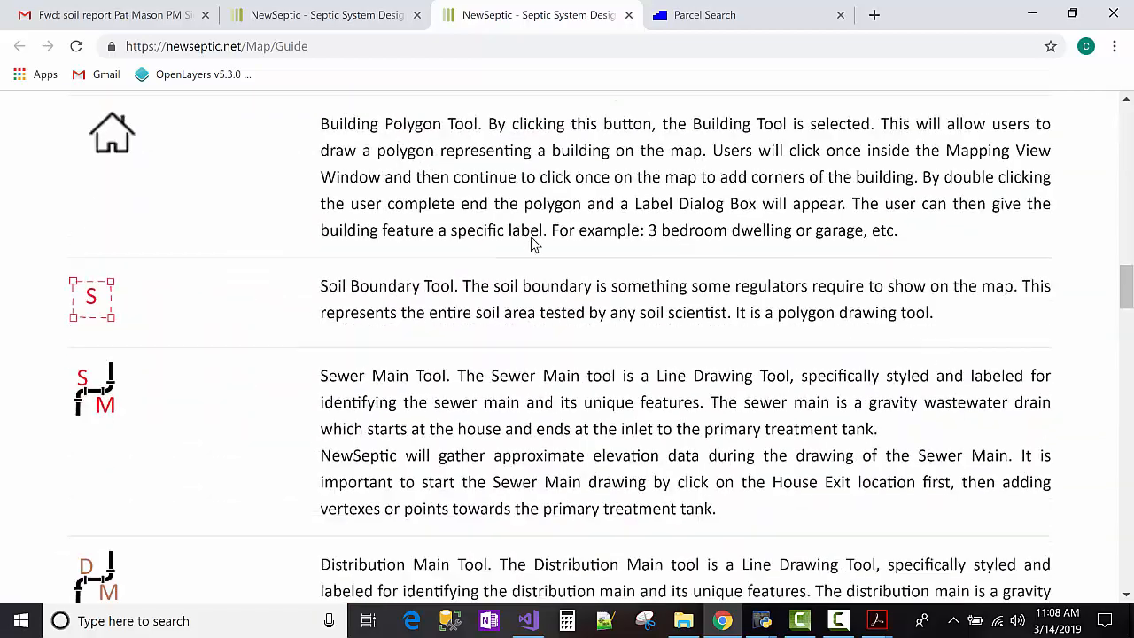
scroll(531, 243, "down", 7)
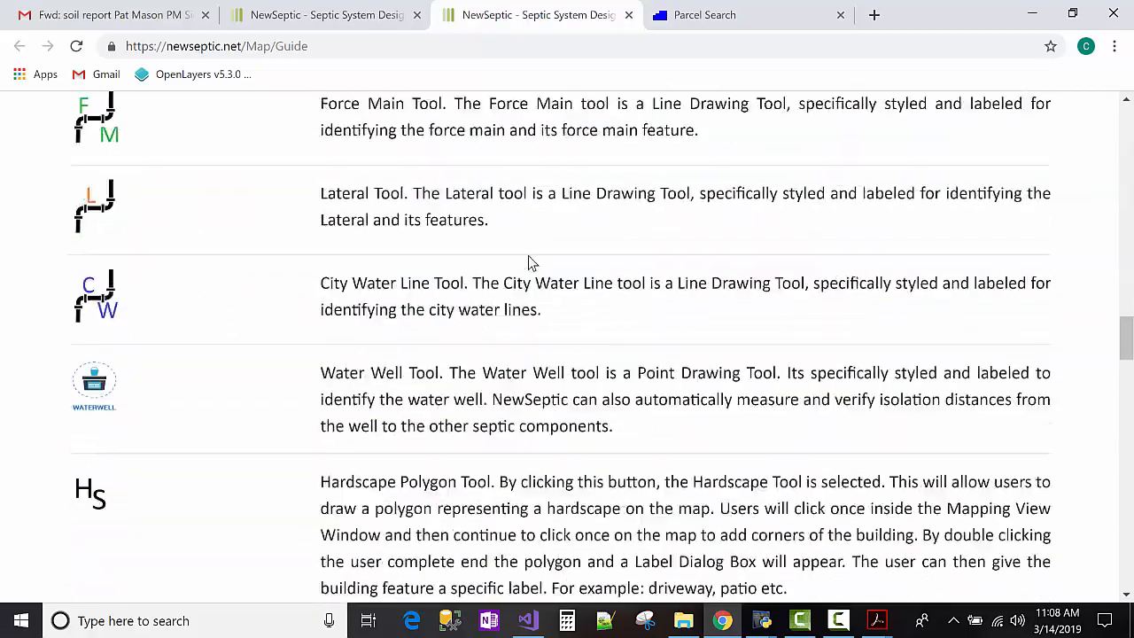
scroll(529, 257, "down", 8)
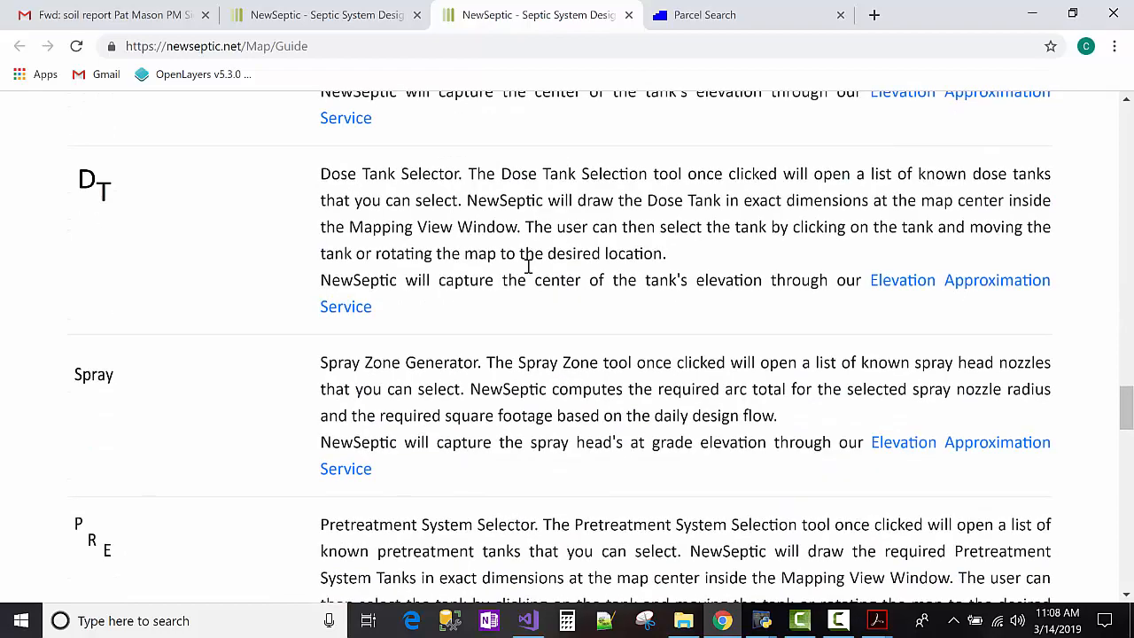
scroll(522, 280, "down", 4)
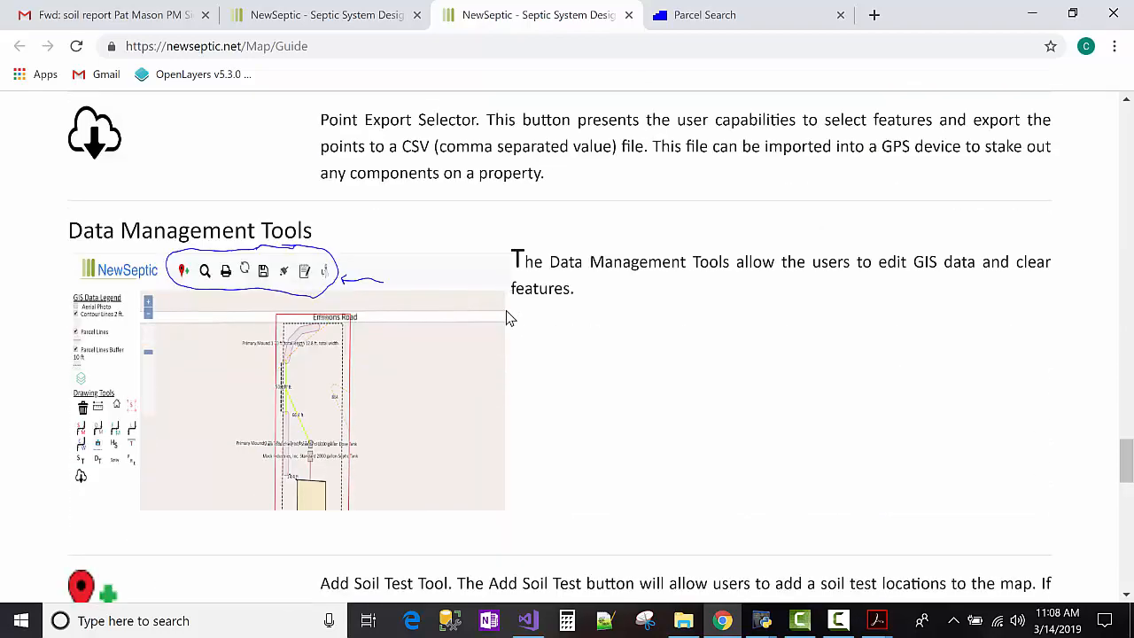
scroll(455, 412, "up", 2)
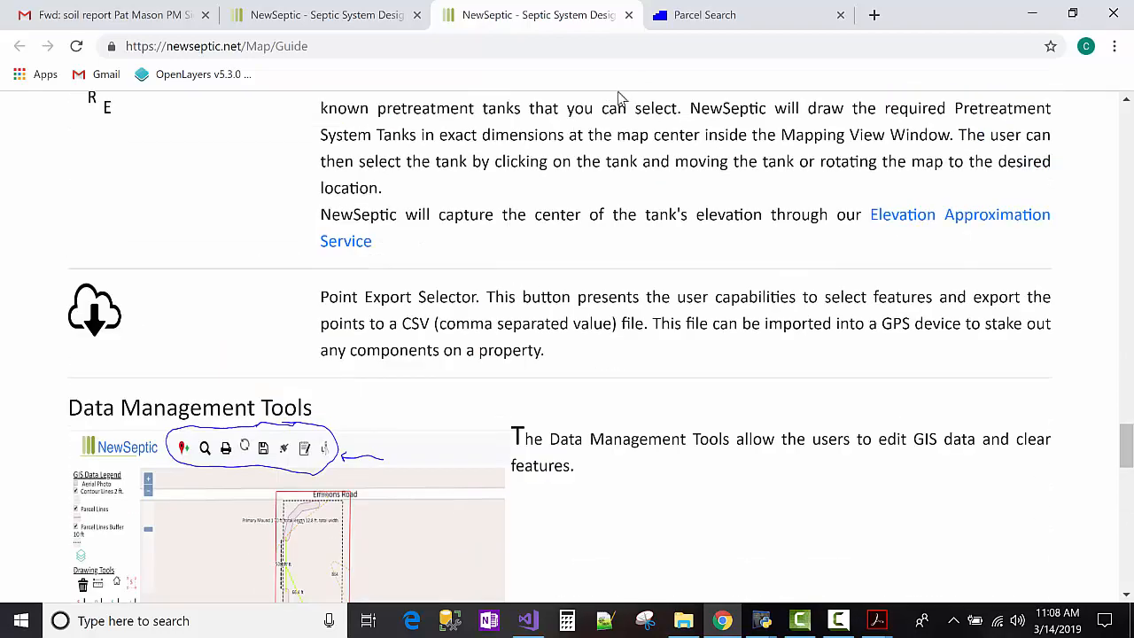
Back on the map tab, zoom in on the house by the pond and place the outline's first corner.
left_click(288, 14)
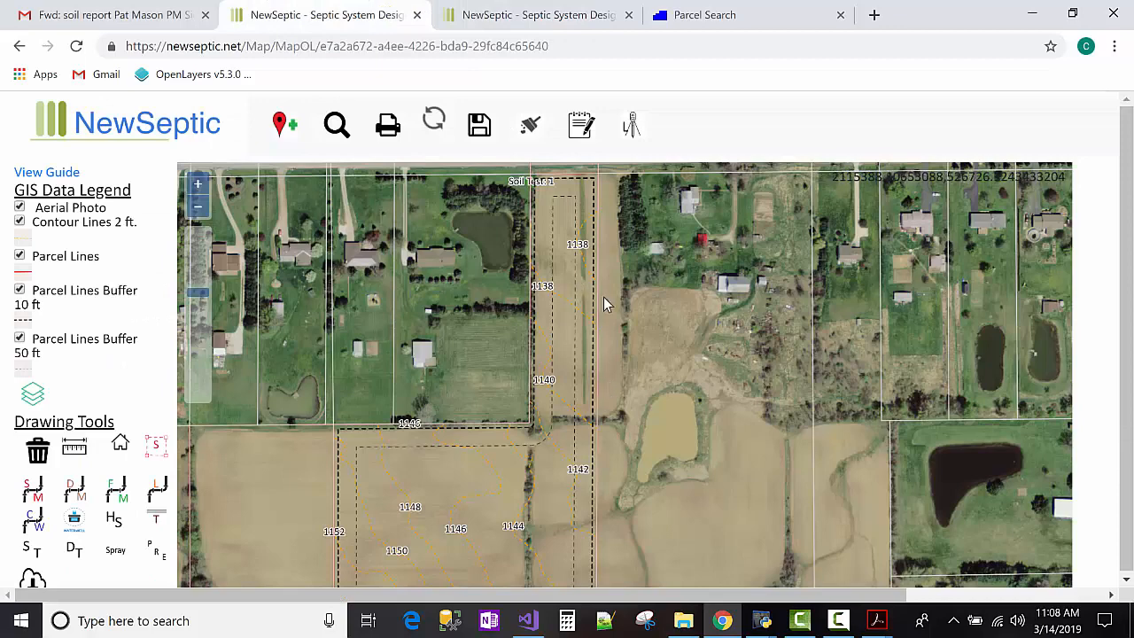
scroll(585, 266, "up", 1)
left_click_drag(649, 353, 651, 473)
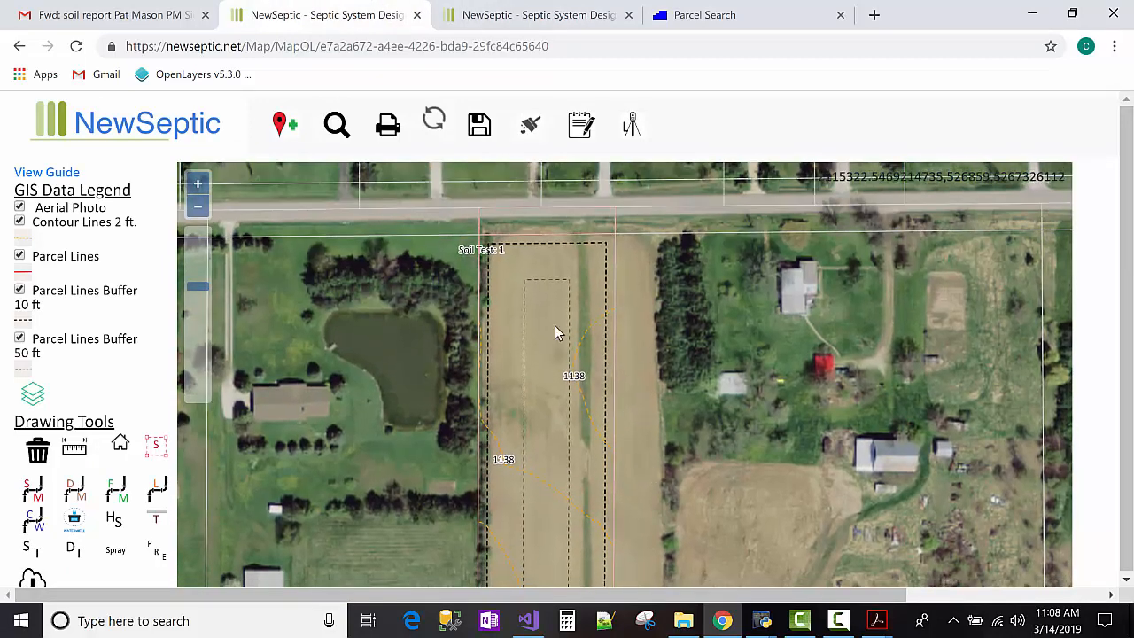
left_click_drag(434, 280, 436, 280)
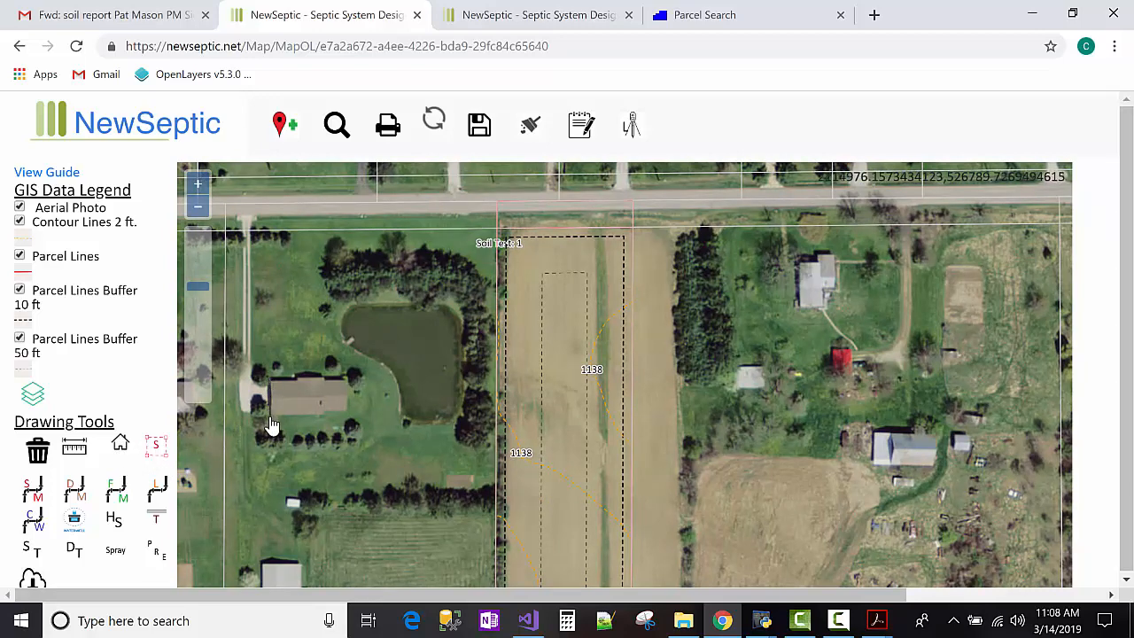
left_click(268, 378)
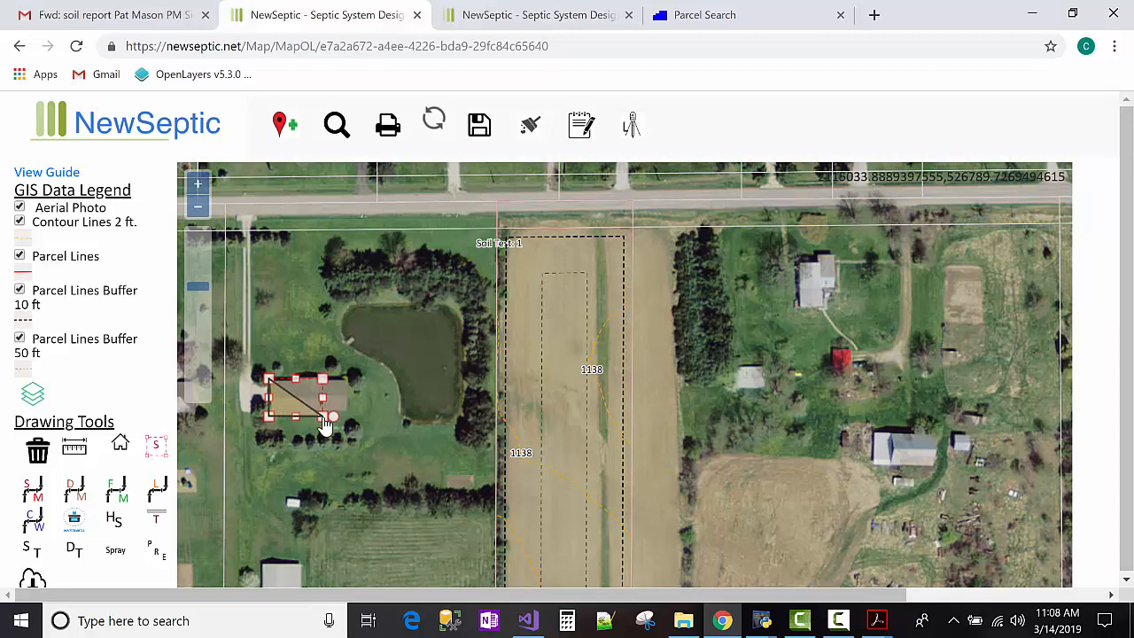
Trace the rest of the house outline and save it with the label '3 bedroom dwelling'.
left_click(328, 417)
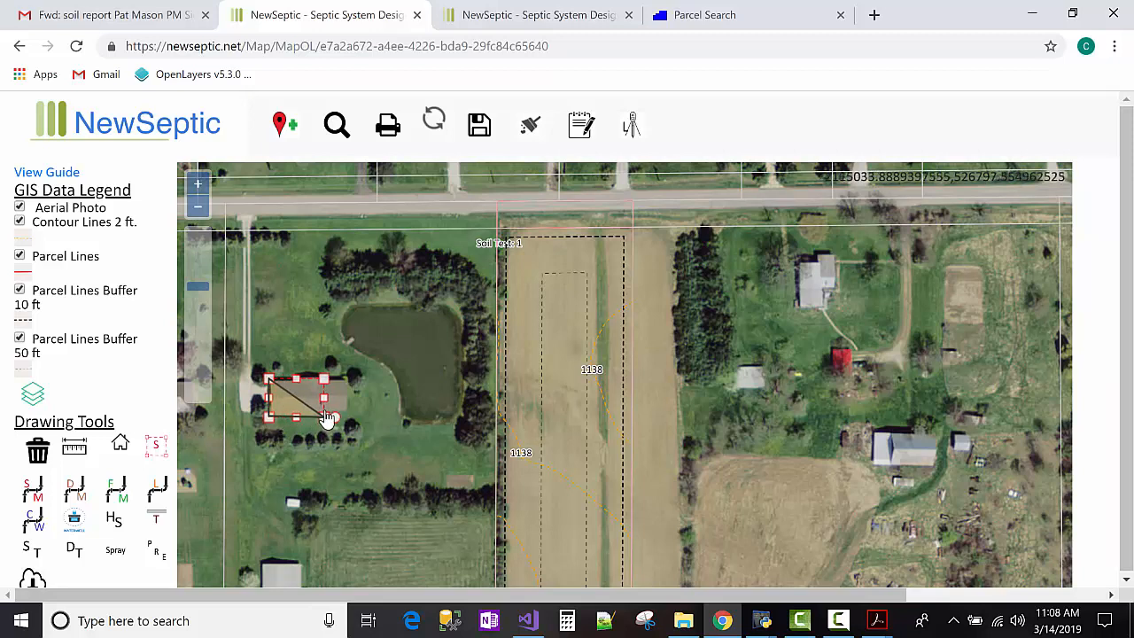
left_click_drag(331, 416, 350, 418)
left_click(349, 408)
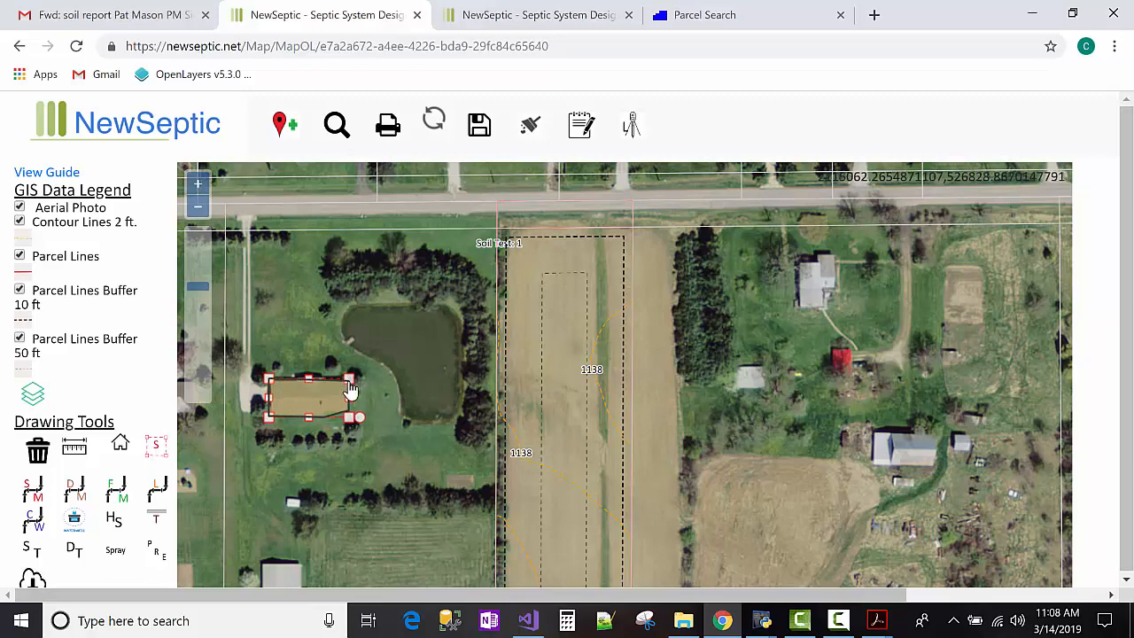
double_click(348, 385)
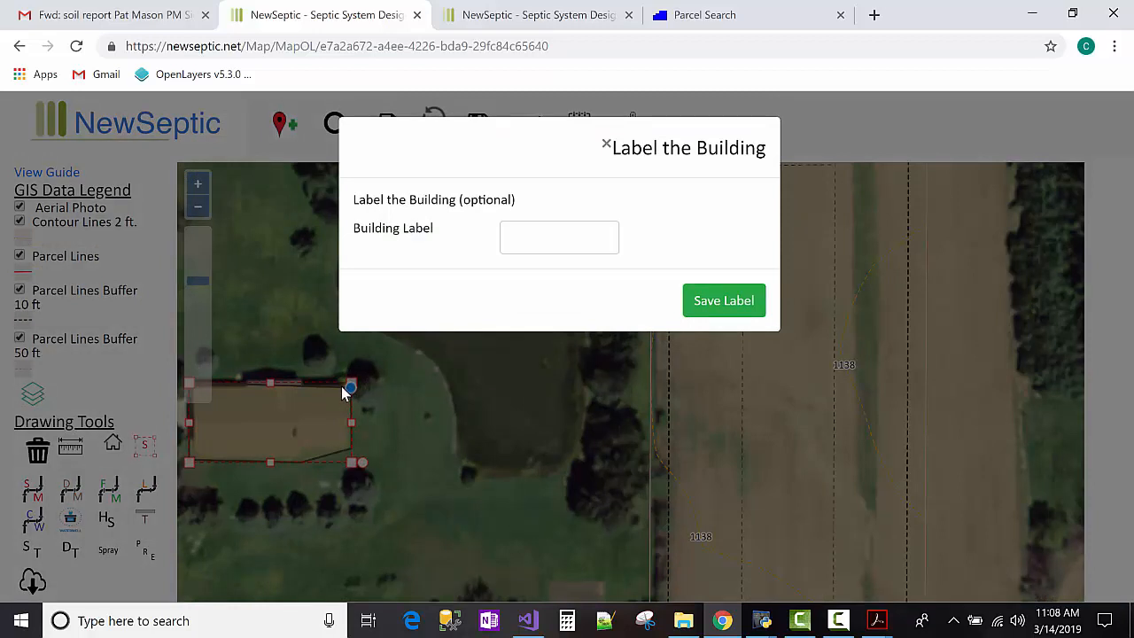
left_click(526, 245)
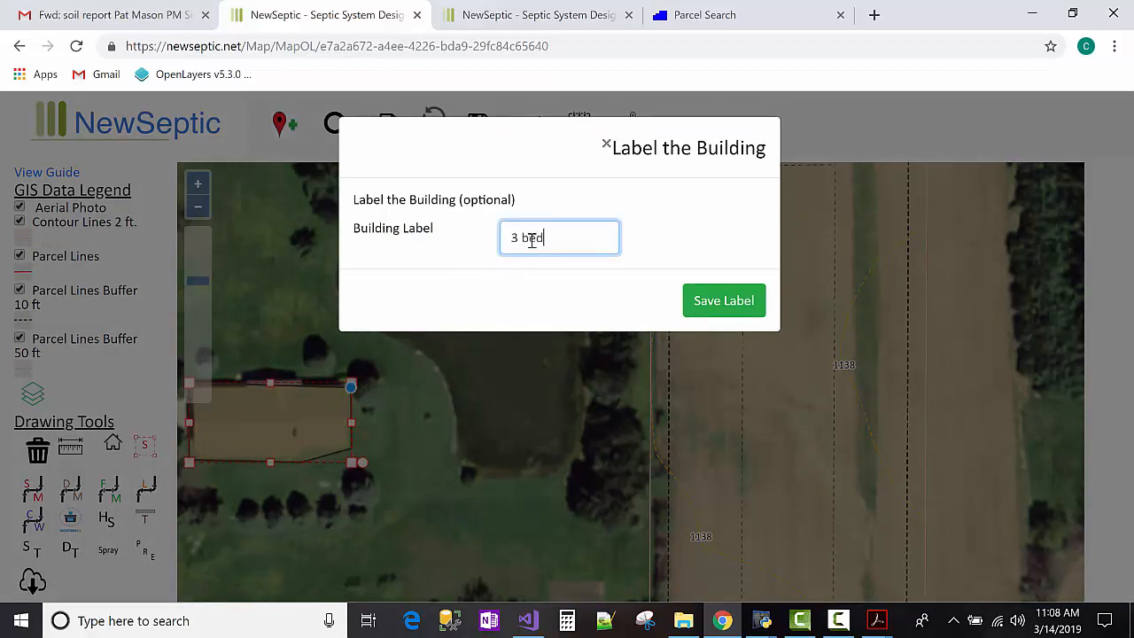
type("3 bedroom dwelling")
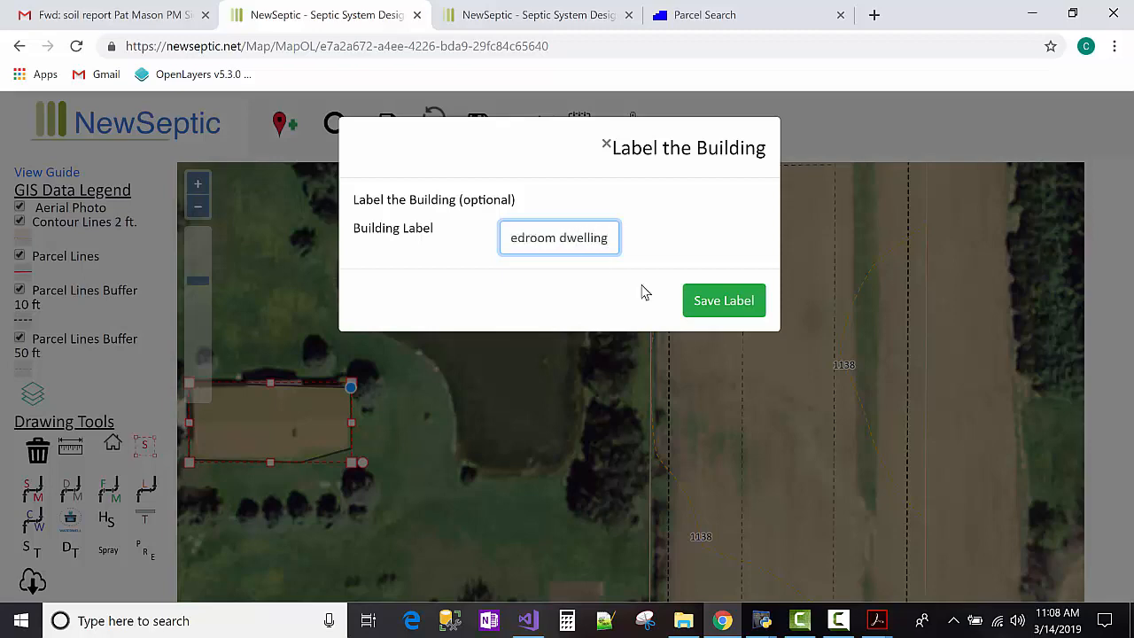
left_click(713, 303)
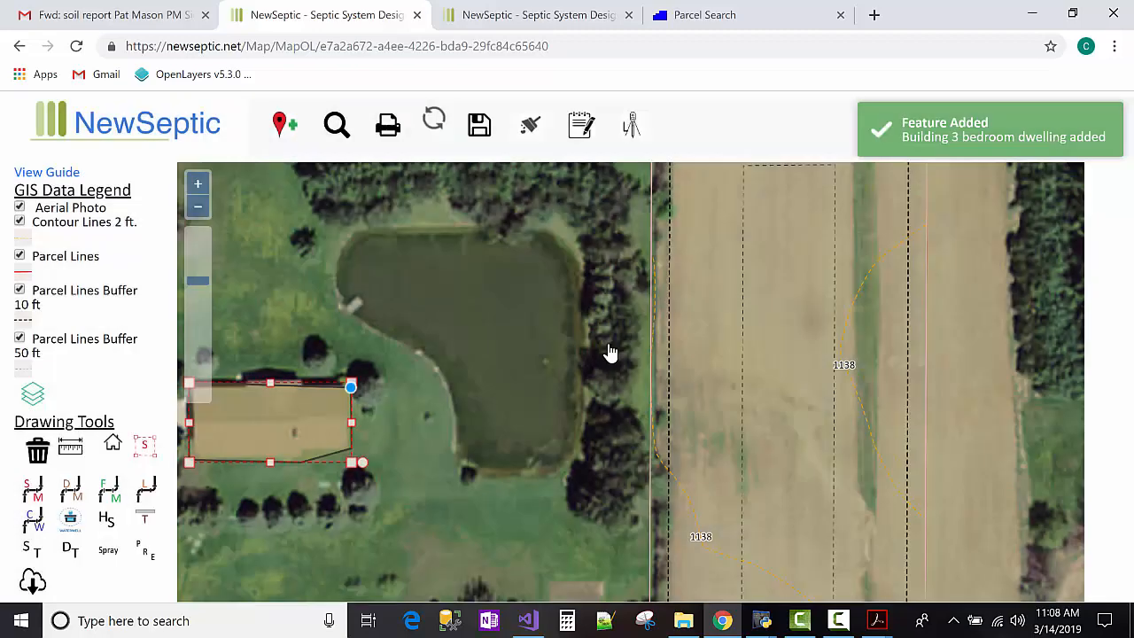
left_click(197, 205)
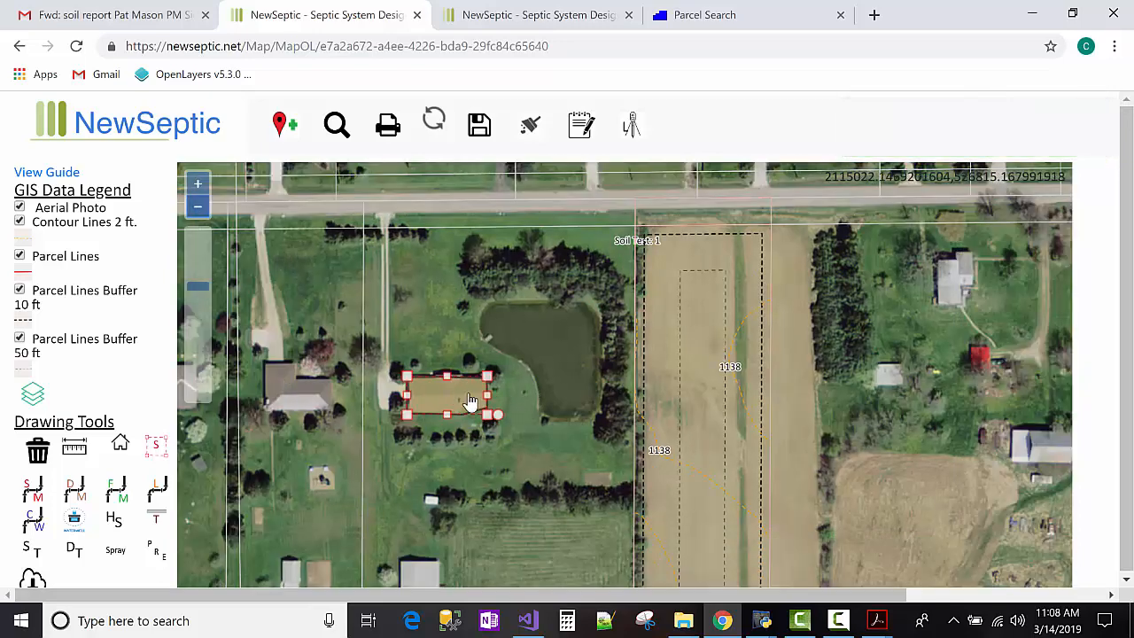
Move the building outline into the field strip beside the 1138 contour.
left_click_drag(467, 397, 711, 411)
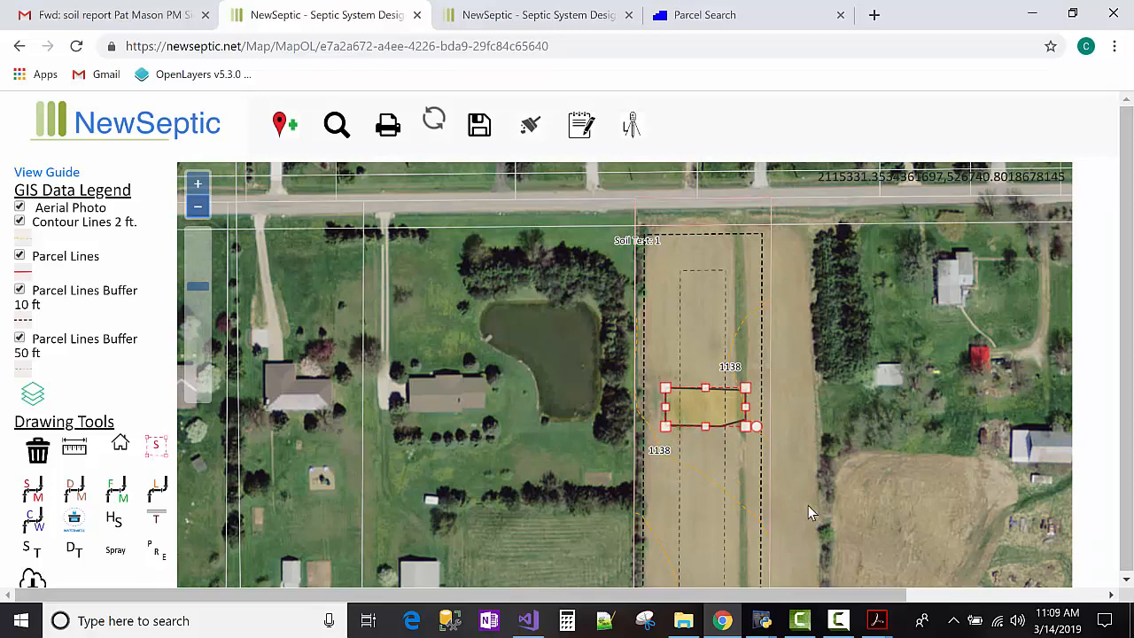
left_click_drag(785, 389, 761, 385)
left_click(756, 306)
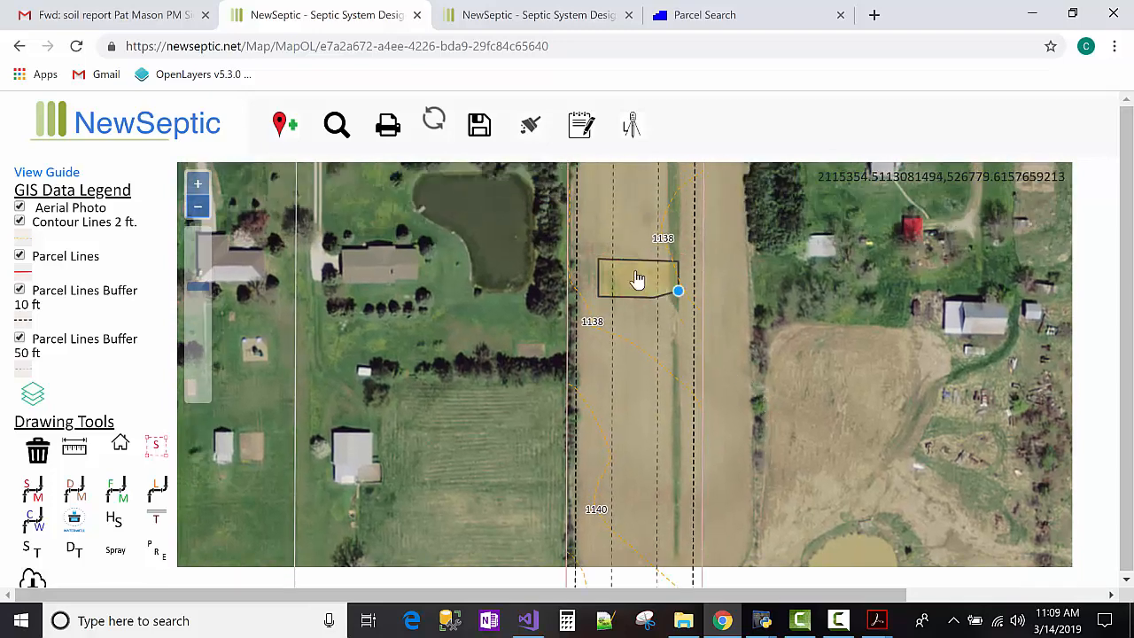
left_click(639, 279)
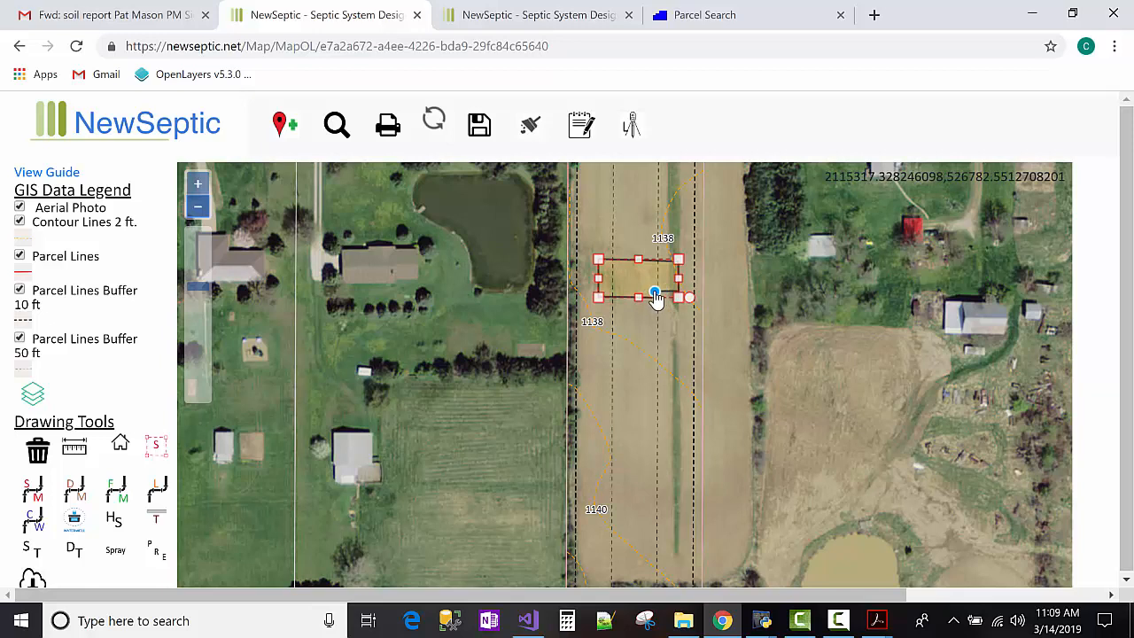
Rotate the outline along the strip, nudge it into place, and start the driveway at its lower-left corner.
left_click(717, 313)
left_click(648, 282)
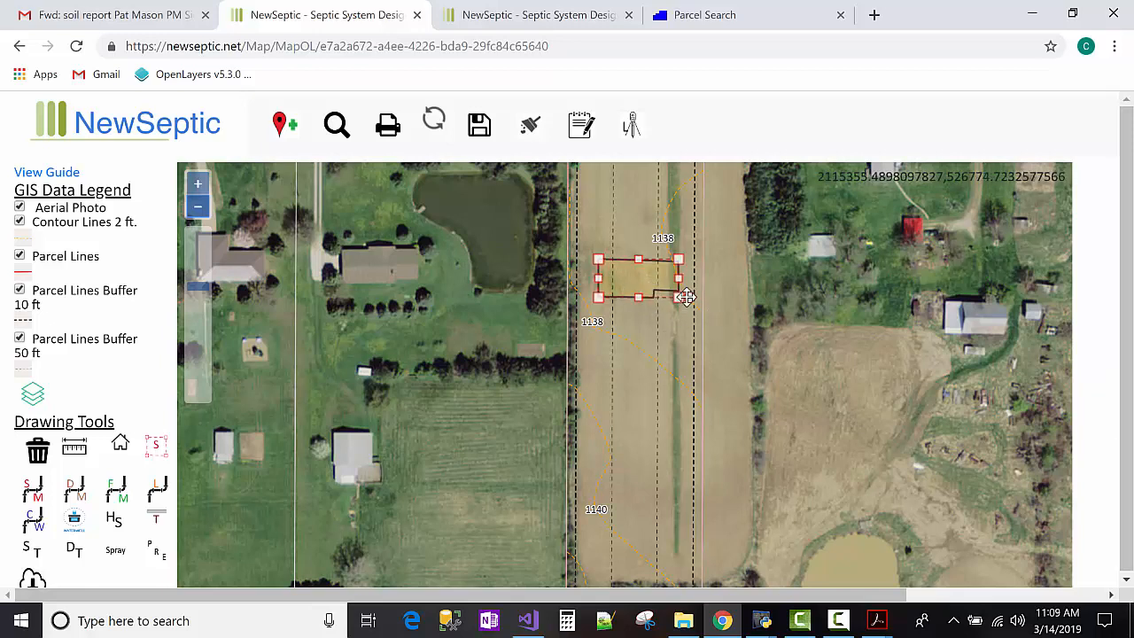
left_click_drag(689, 297, 620, 326)
left_click(719, 306)
left_click(634, 282)
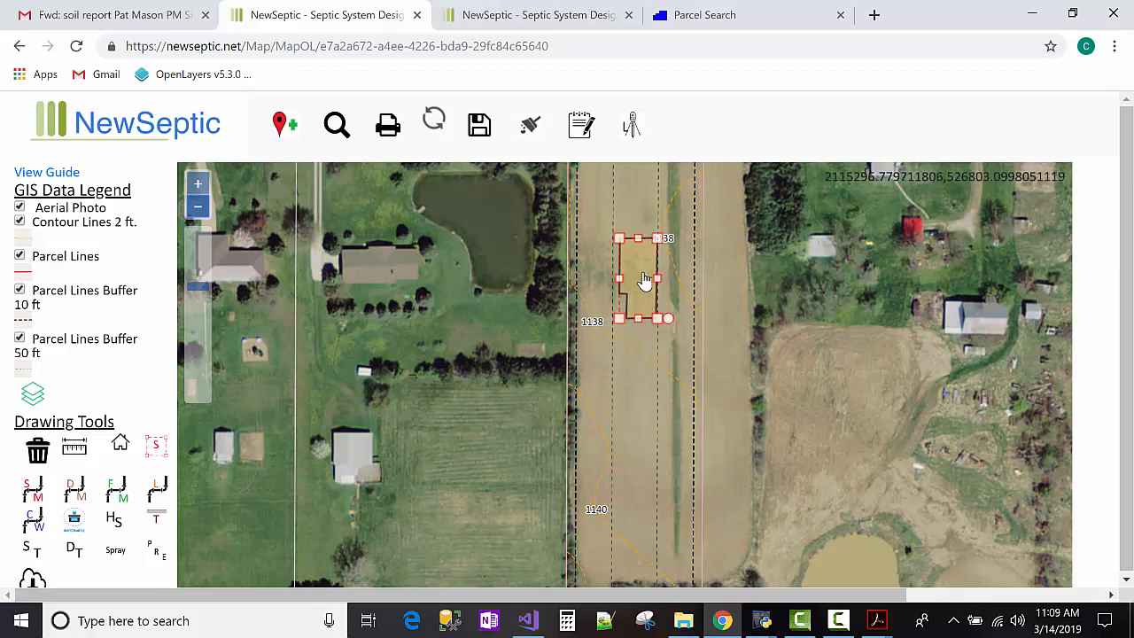
left_click_drag(644, 278, 648, 275)
left_click_drag(647, 274, 648, 277)
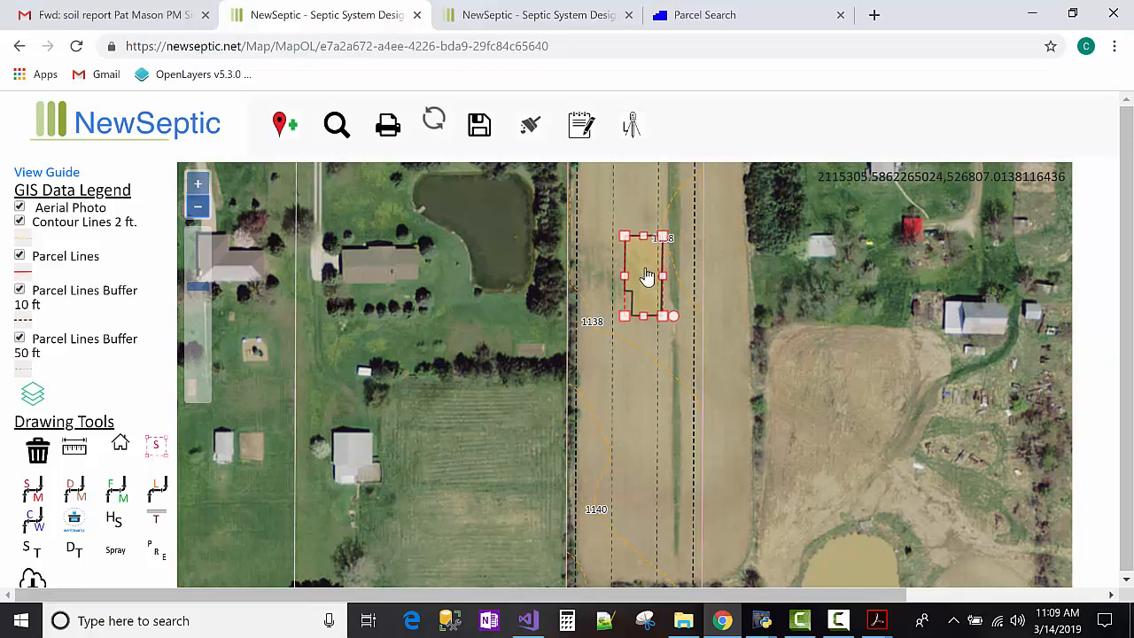
left_click(673, 292)
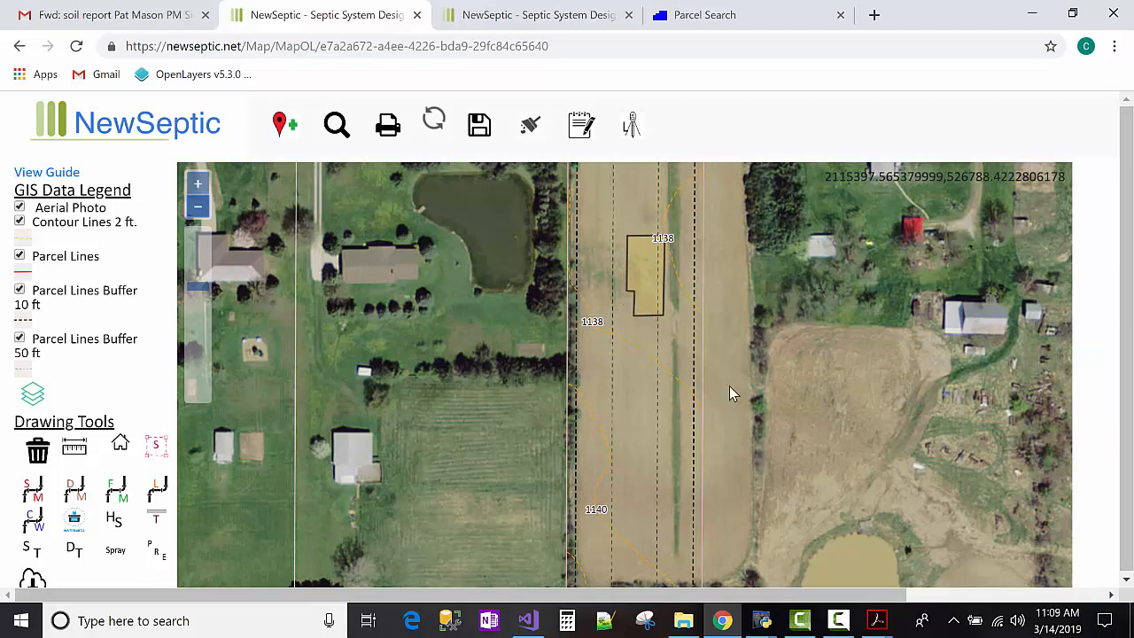
left_click_drag(731, 392, 720, 441)
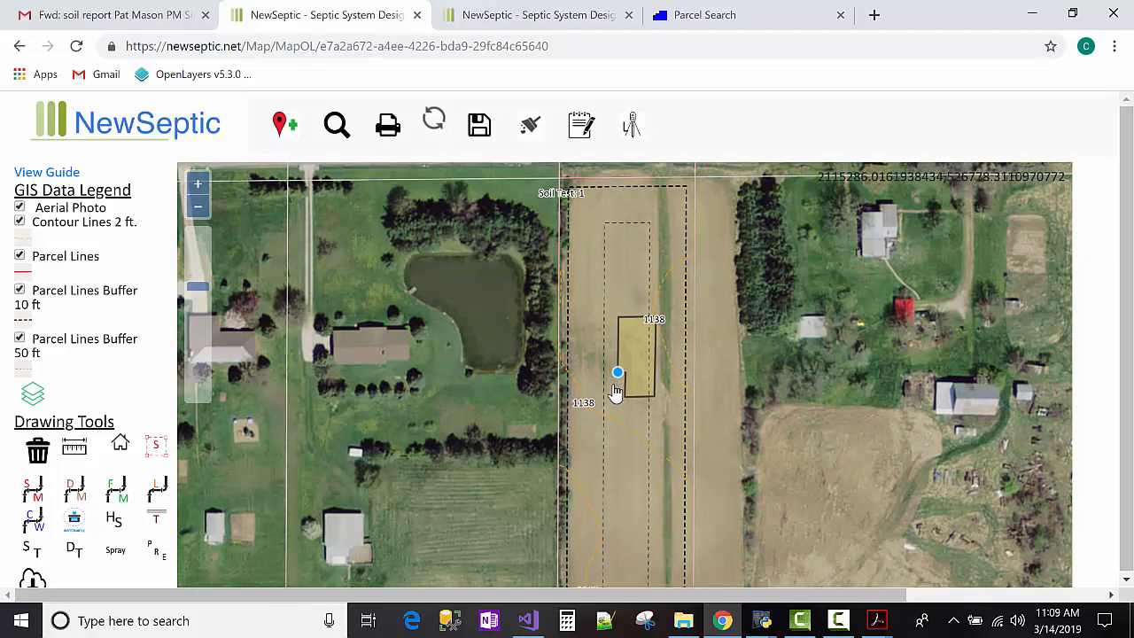
left_click(621, 398)
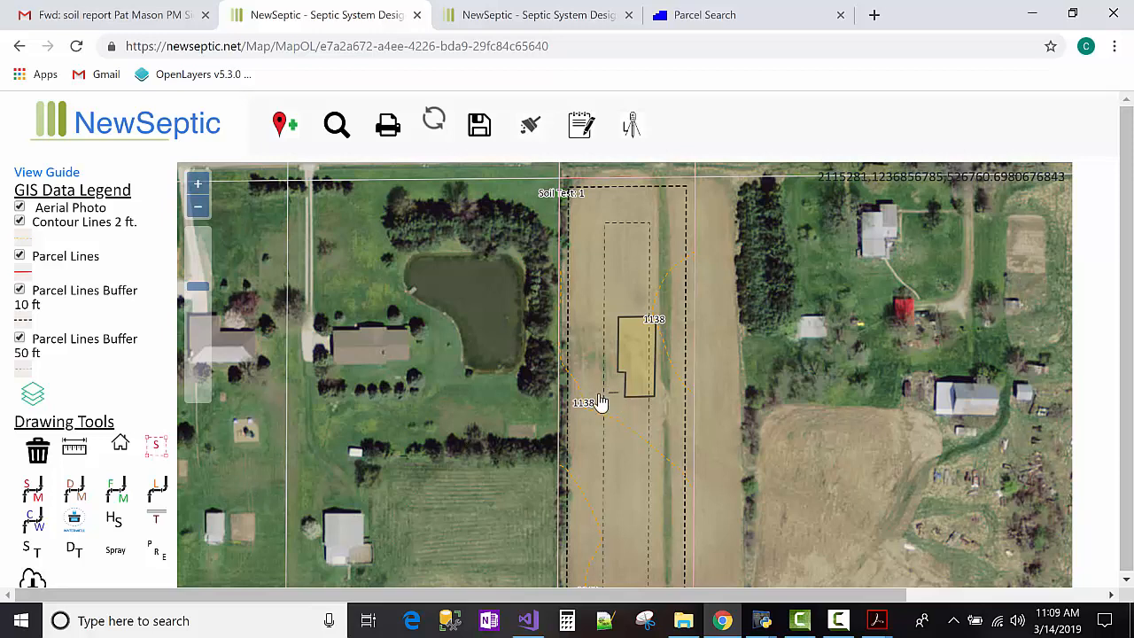
Finish the driveway outline toward the road and save it with the hardscape label 'driveway'.
left_click(591, 393)
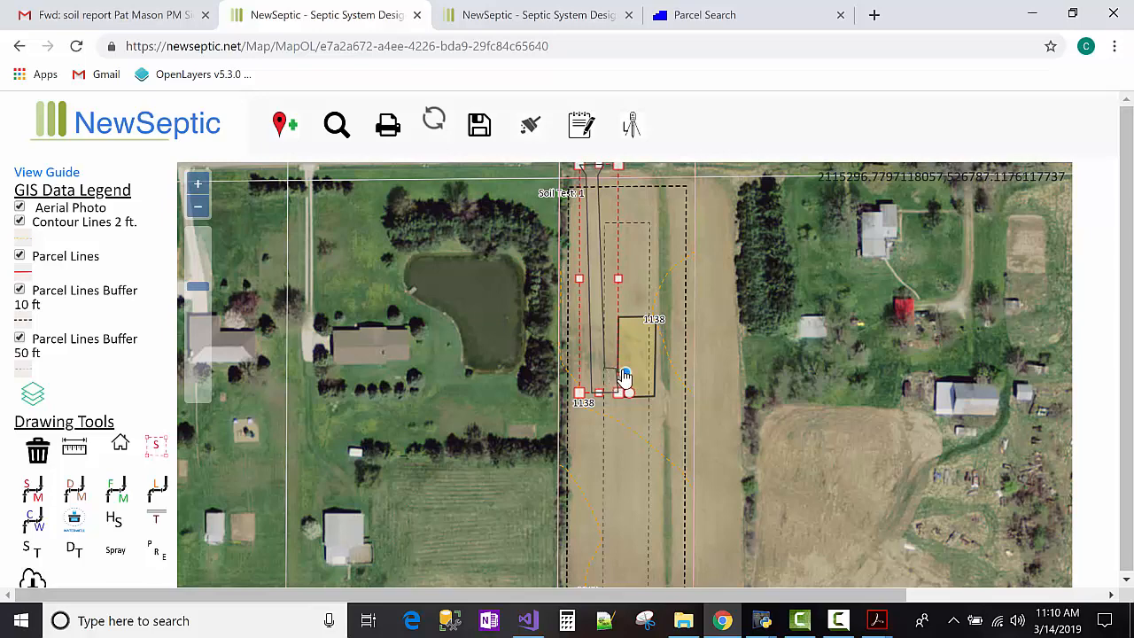
double_click(624, 376)
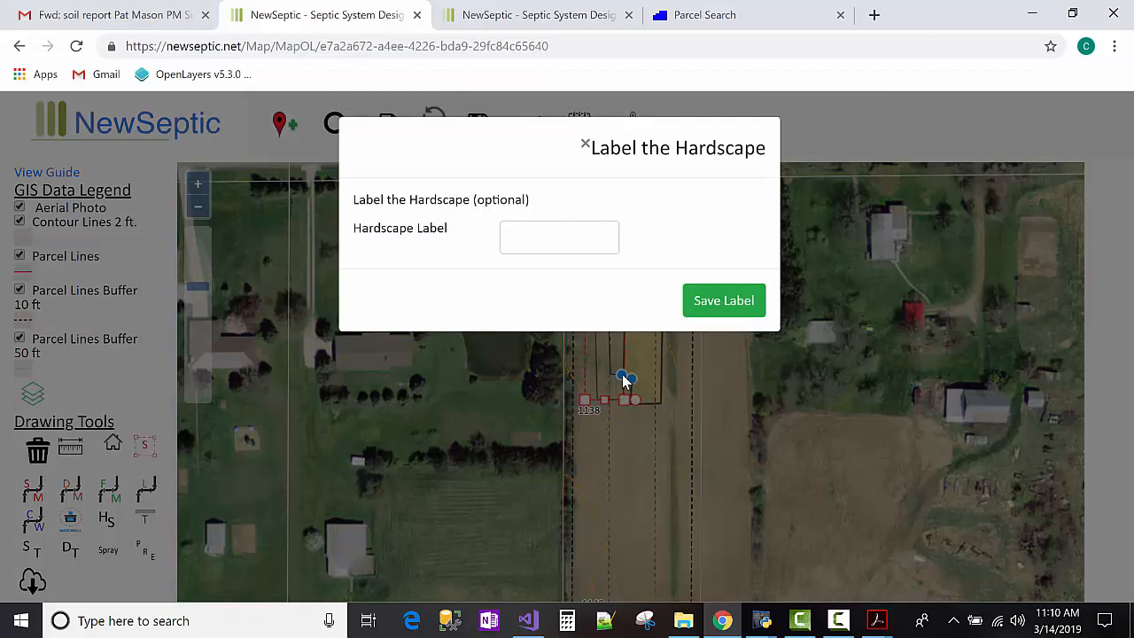
left_click(560, 239)
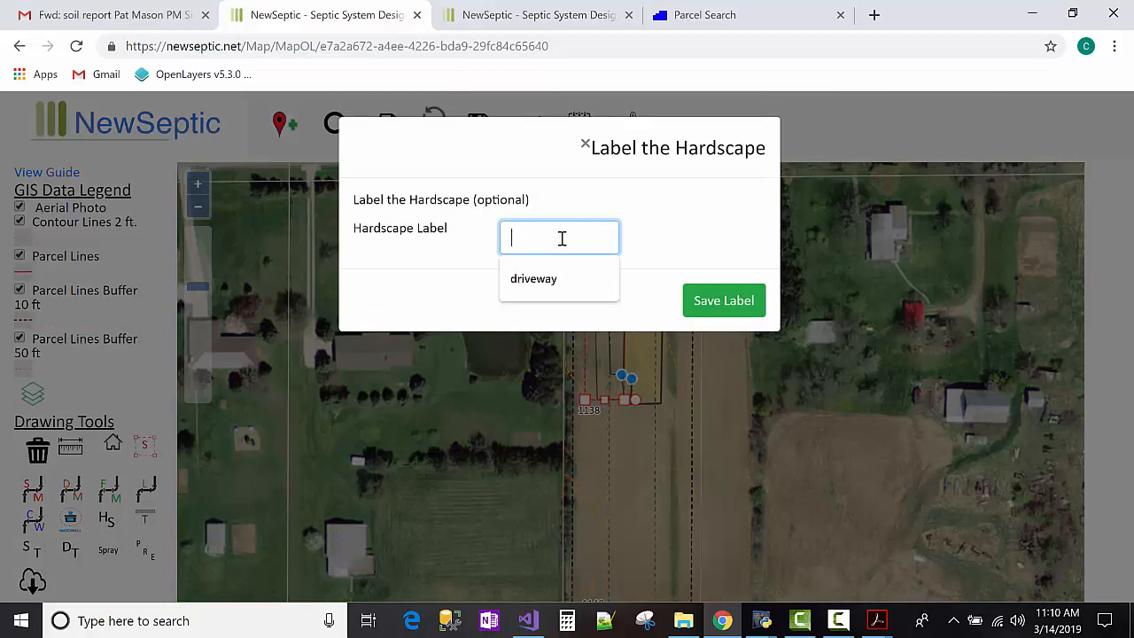
left_click(556, 289)
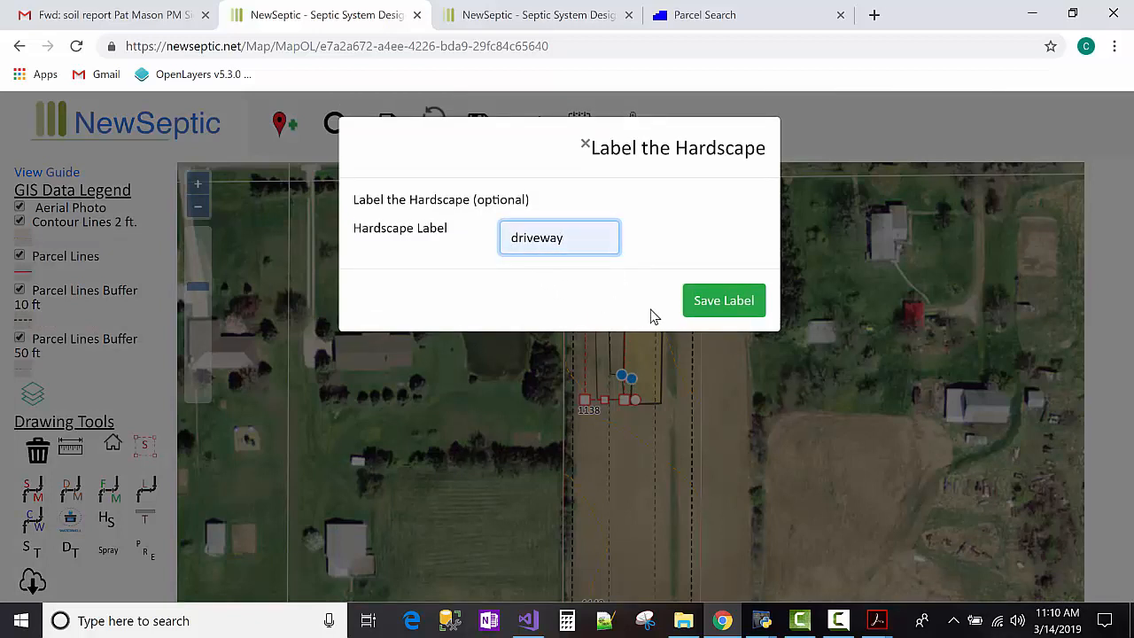
left_click(713, 305)
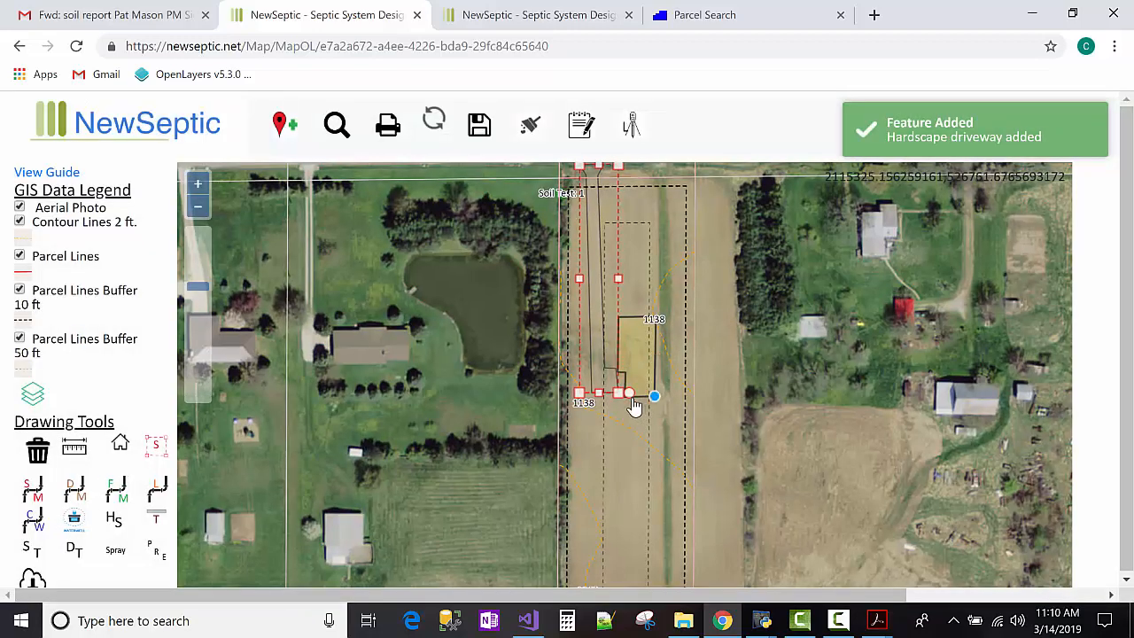
scroll(625, 403, "up", 1)
Drag the driveway's two lower corners down onto the yellow rectangle's edge.
scroll(624, 407, "up", 1)
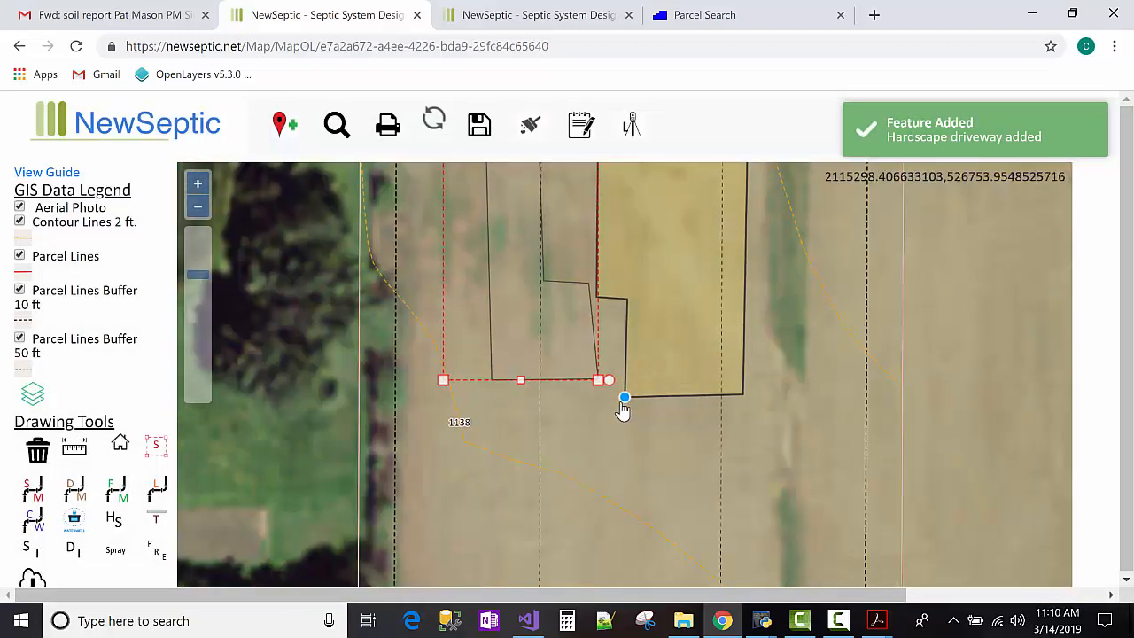
scroll(620, 399, "up", 1)
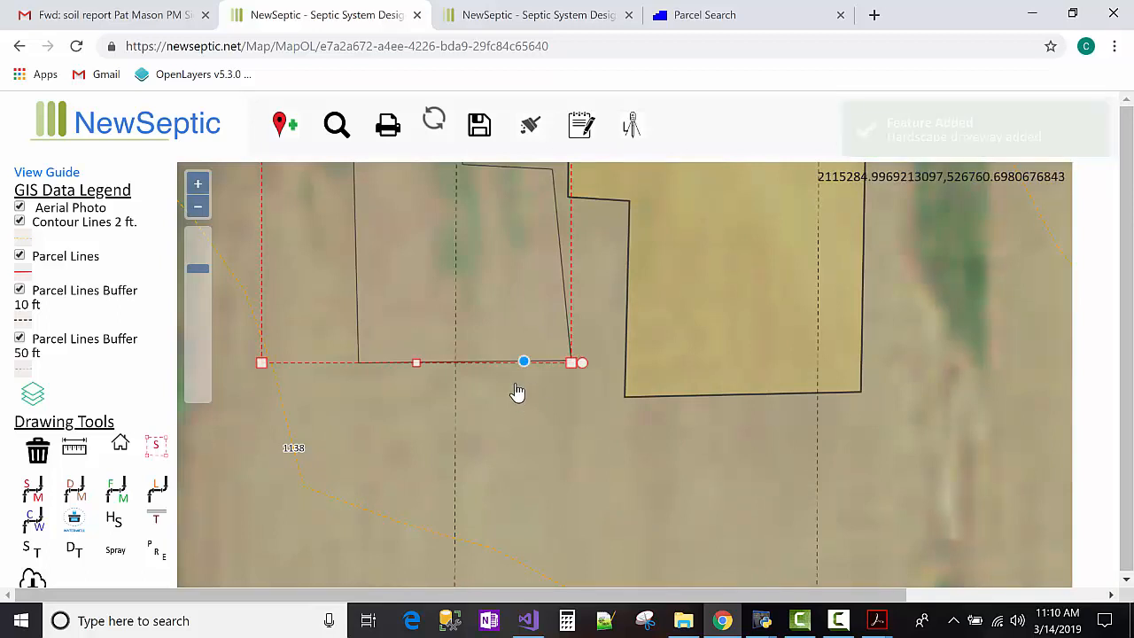
scroll(540, 372, "down", 1)
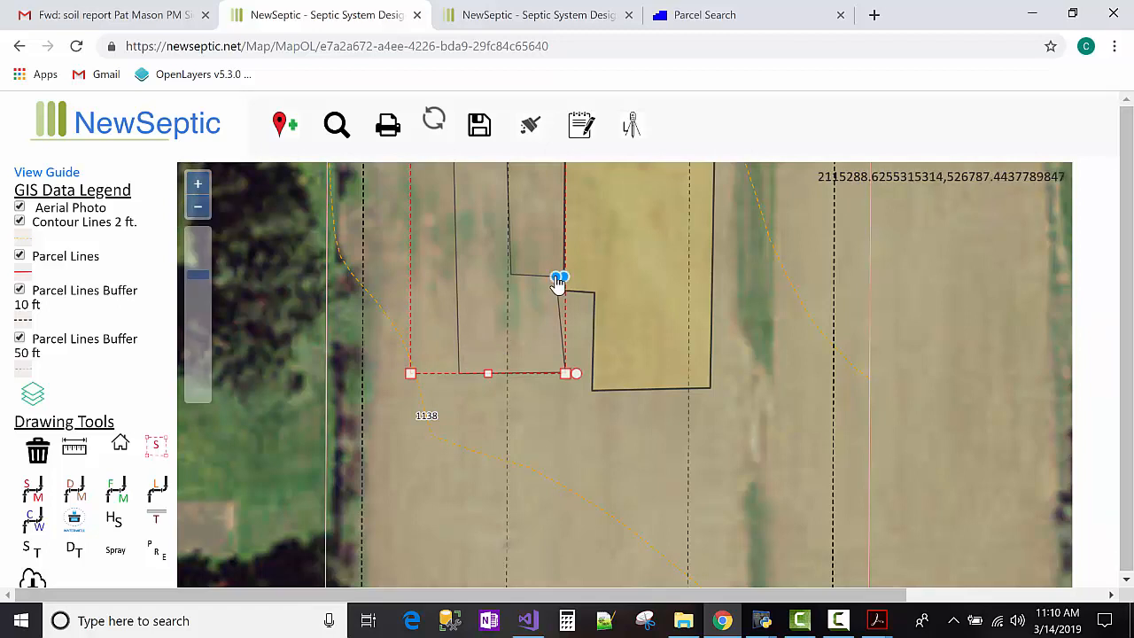
mouse_move(552, 277)
left_mouse_down()
mouse_move(558, 304)
mouse_move(596, 303)
mouse_move(546, 293)
mouse_move(564, 291)
left_mouse_up()
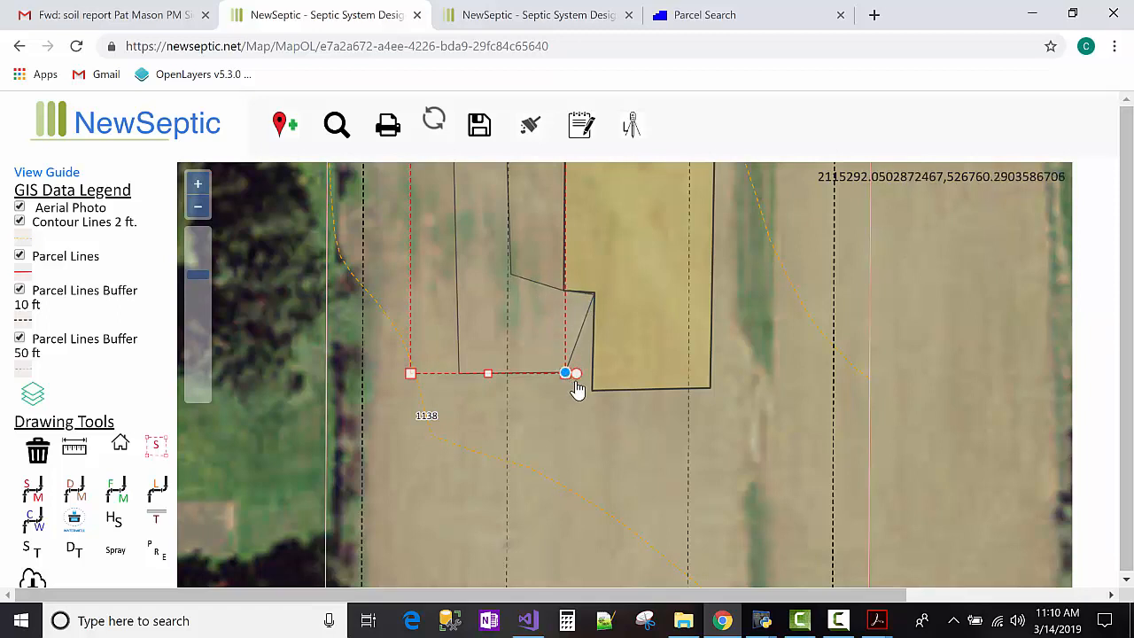
left_click_drag(568, 376, 594, 383)
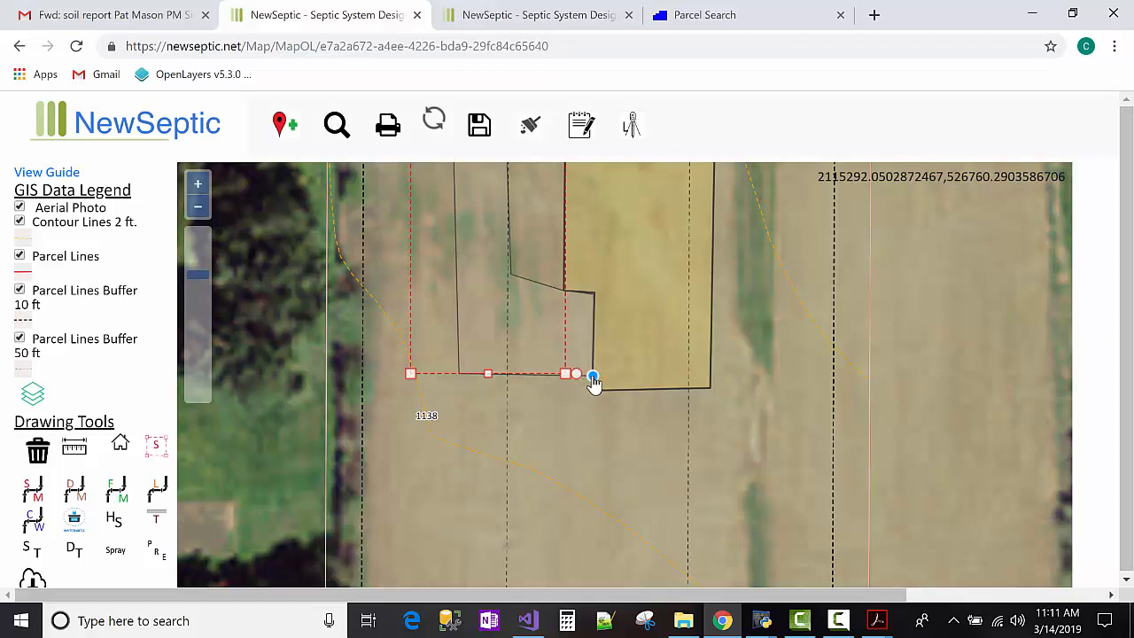
Zoom out twice and pan north until the road at the parcel's end is visible.
left_click(197, 207)
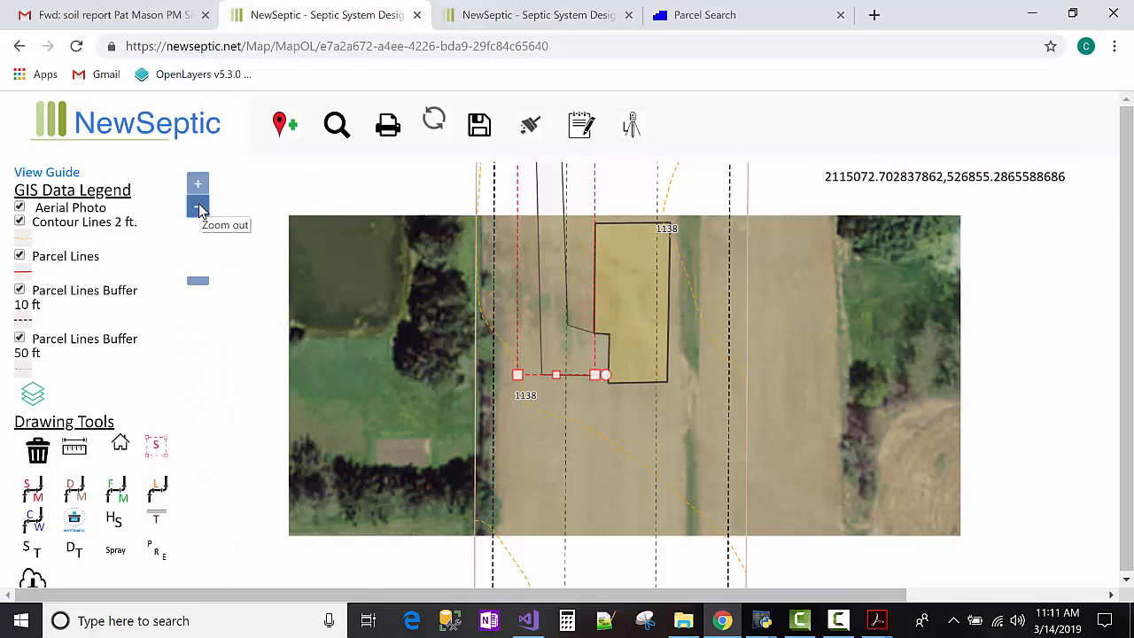
left_click(198, 207)
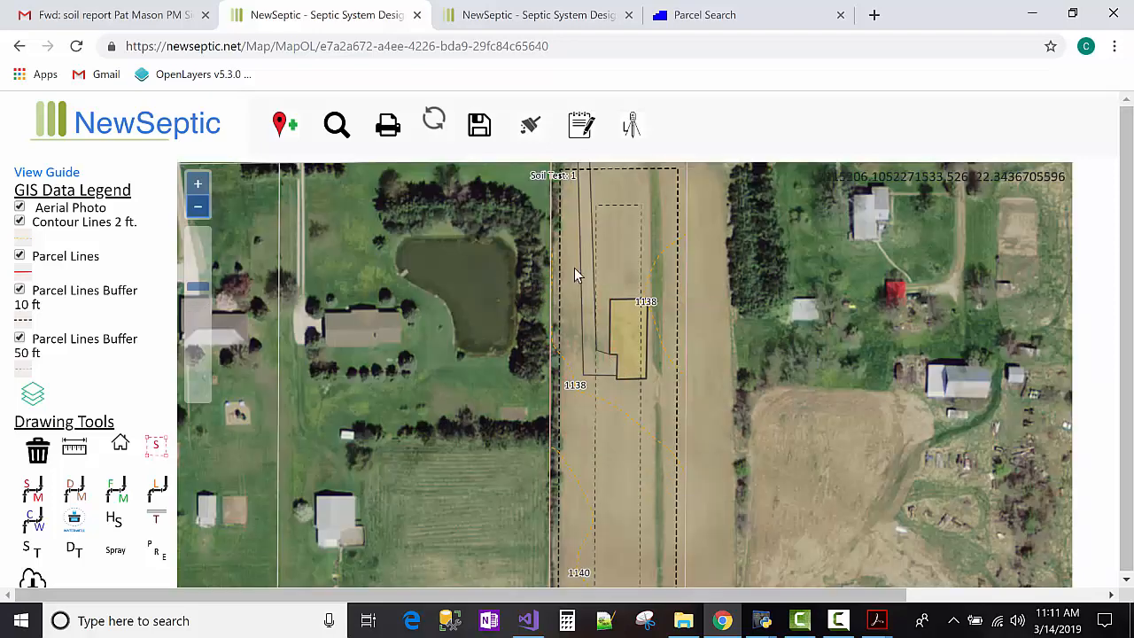
left_click_drag(798, 410, 757, 476)
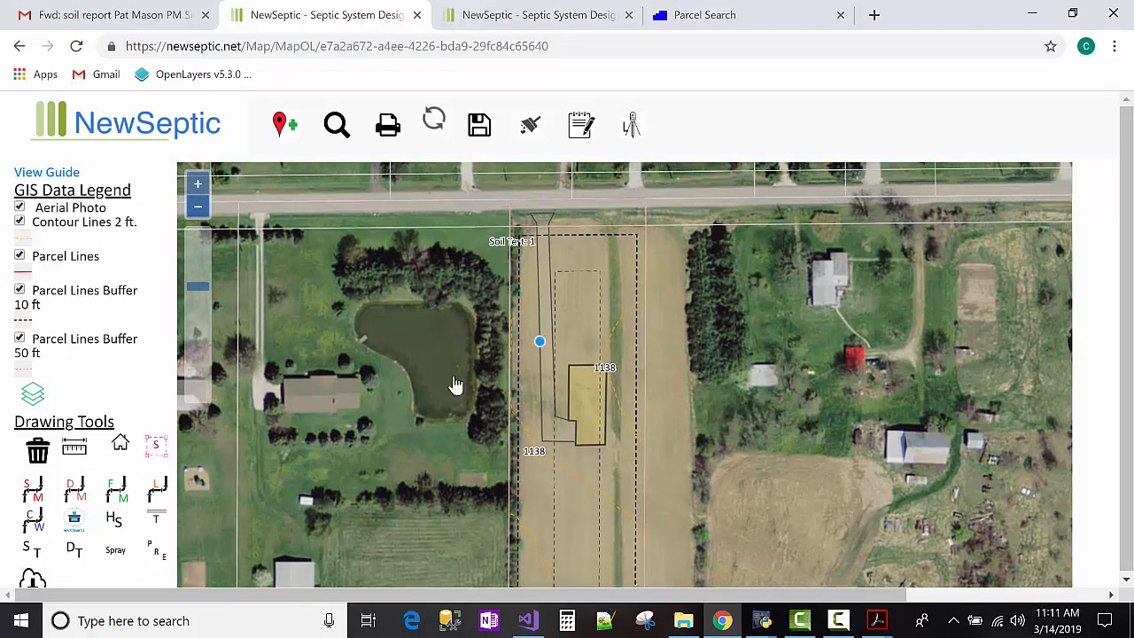
Turn off the Aerial Photo layer, pan south, and bring up the Add Septic Tank picker.
left_click(19, 208)
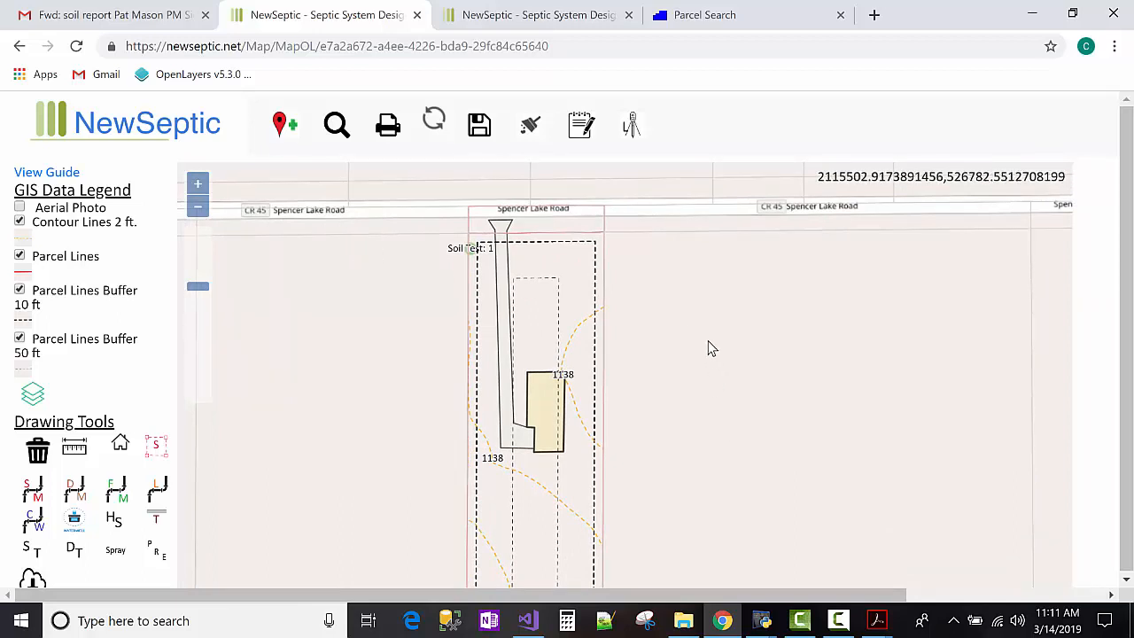
left_click_drag(709, 348, 698, 246)
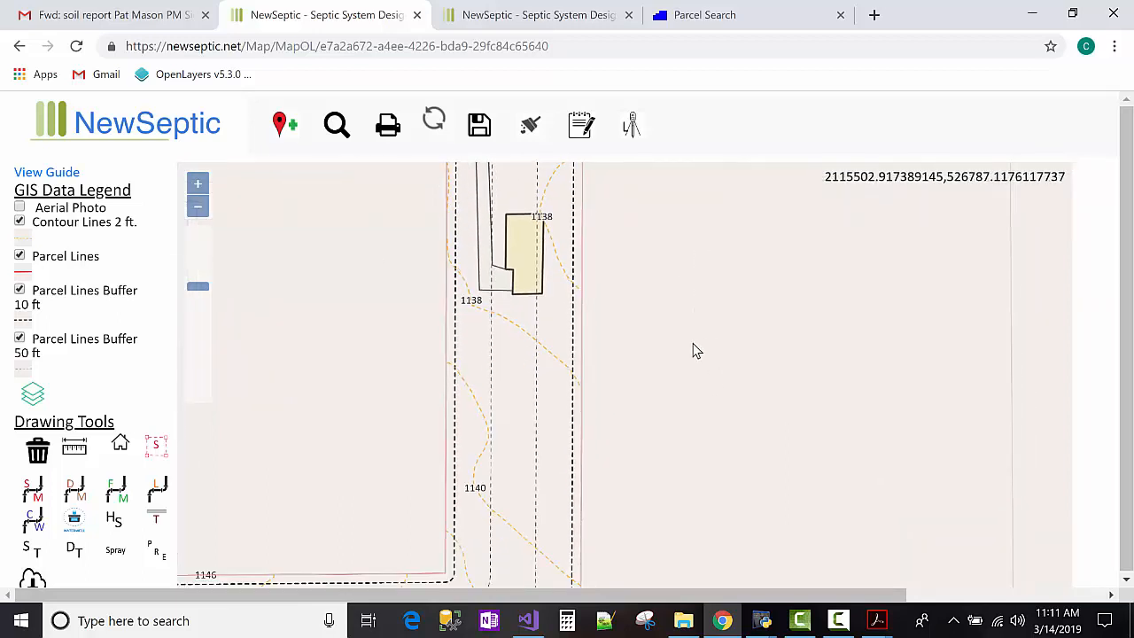
left_click_drag(676, 352, 670, 329)
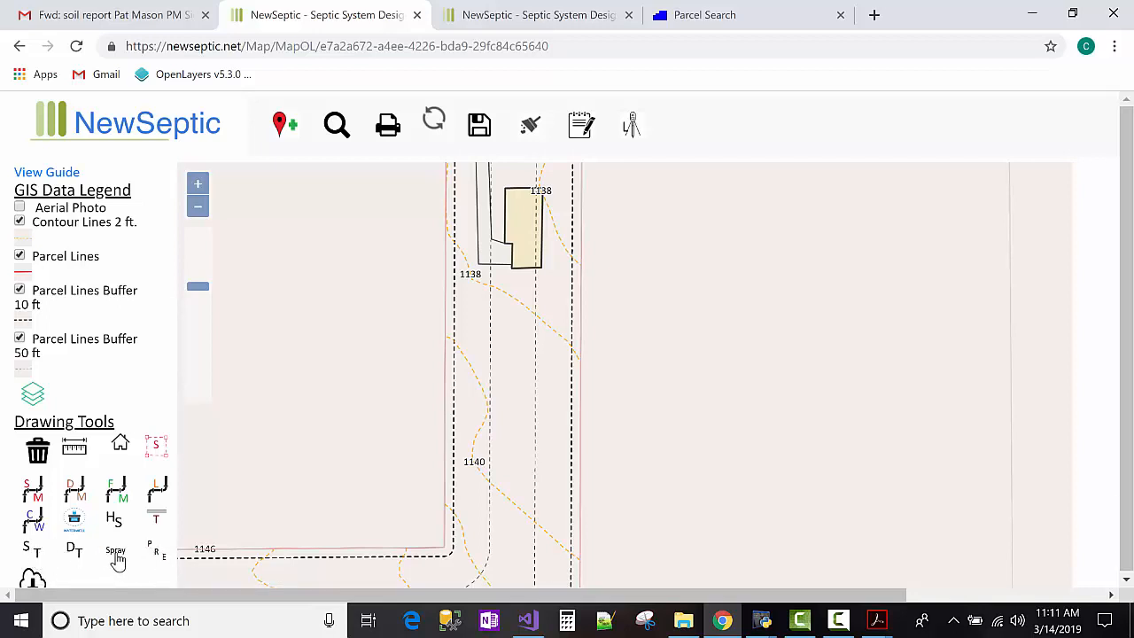
left_click(33, 554)
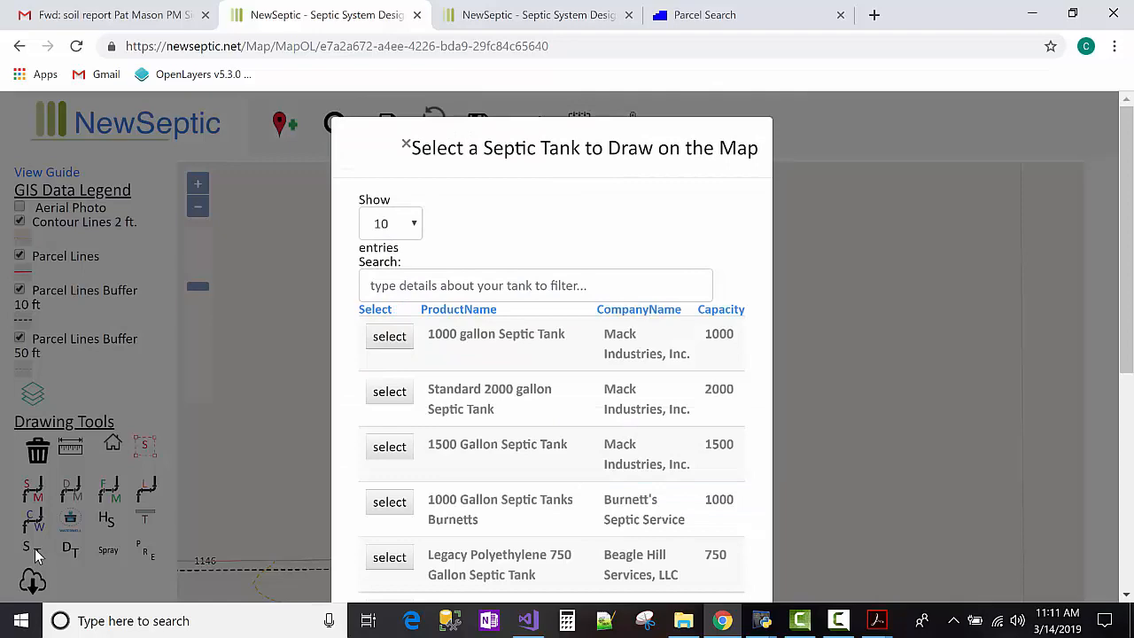
Scroll the tank table, then close the picker with the × without selecting a tank.
scroll(488, 394, "down", 6)
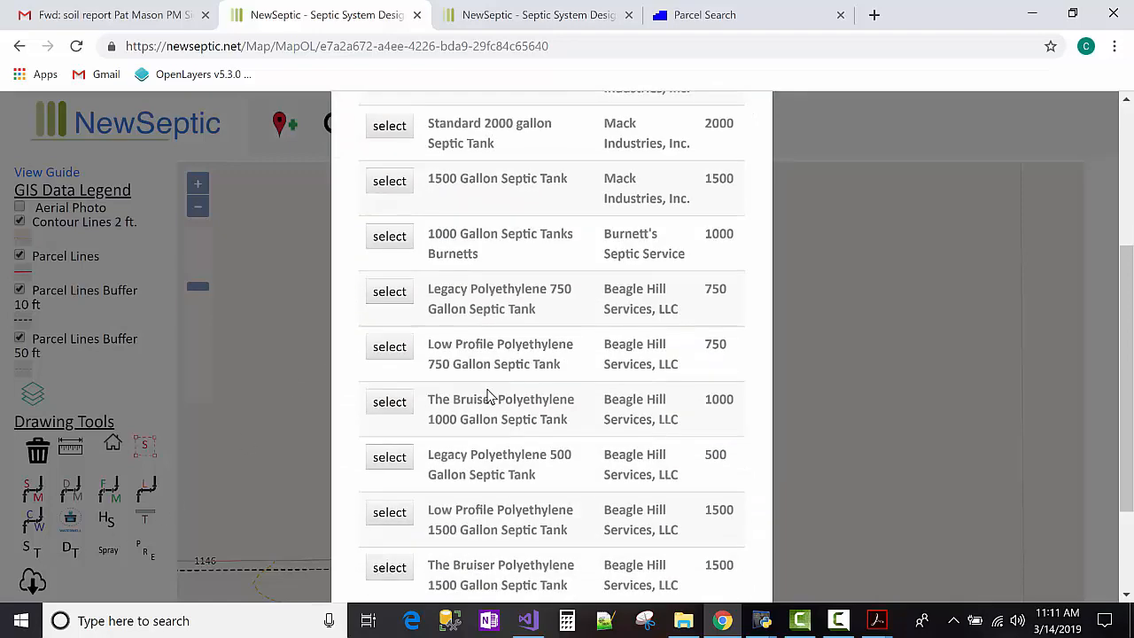
scroll(491, 407, "up", 6)
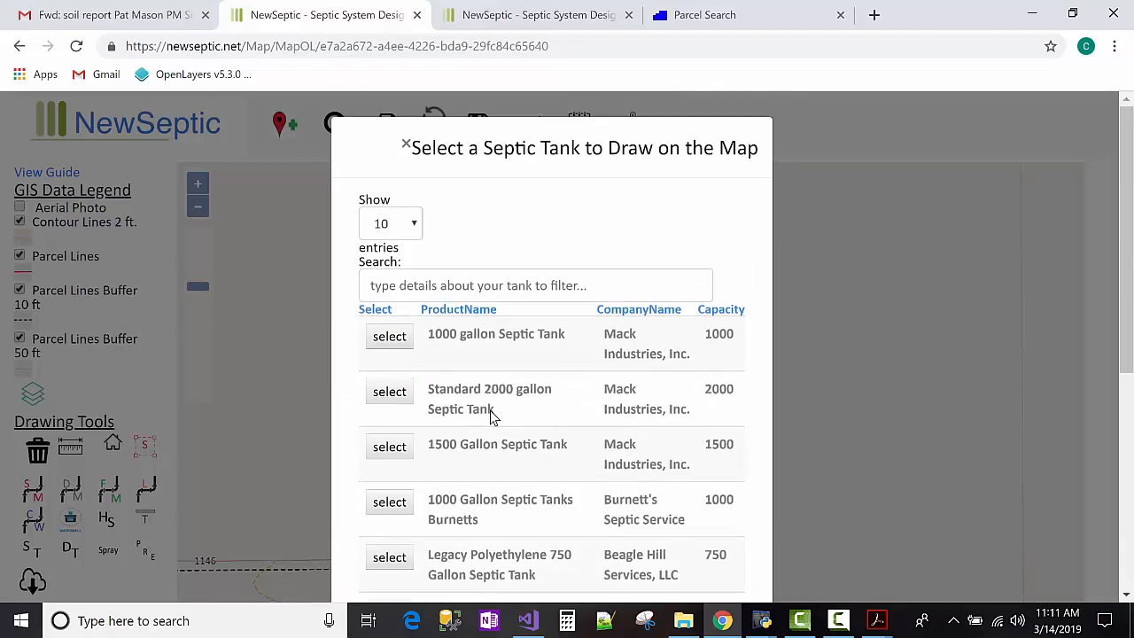
left_click(534, 285)
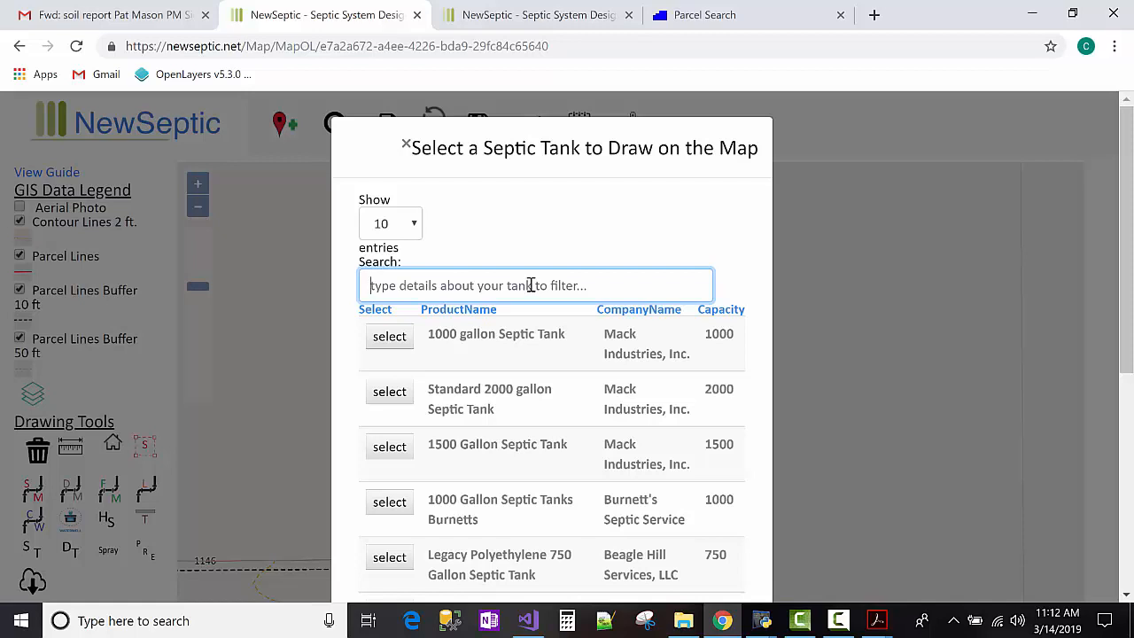
left_click(405, 144)
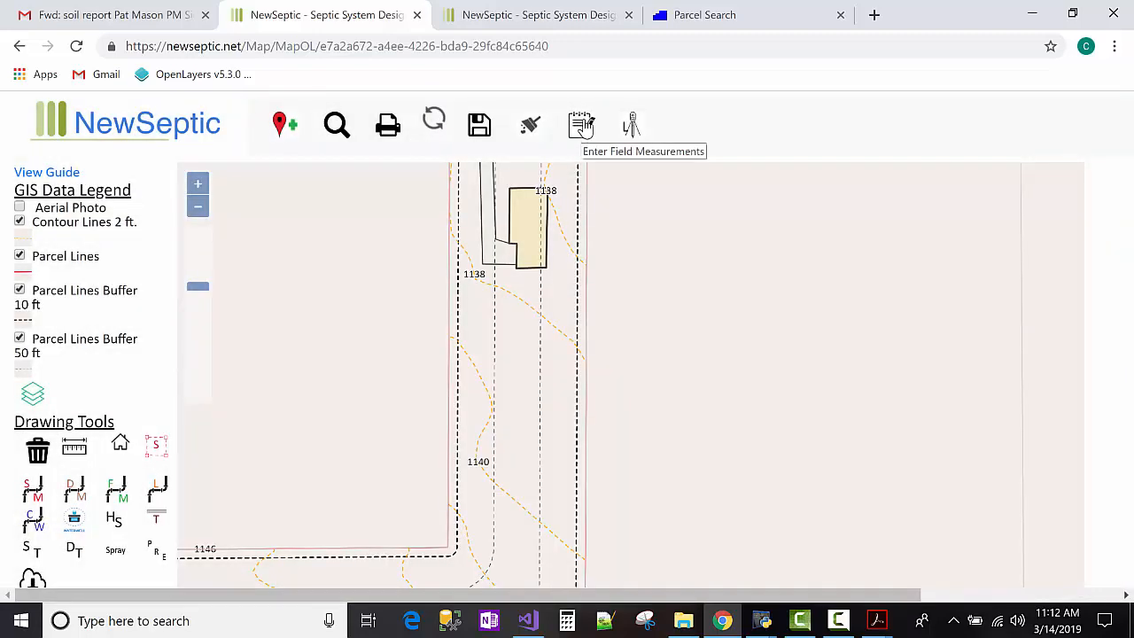
left_click(581, 126)
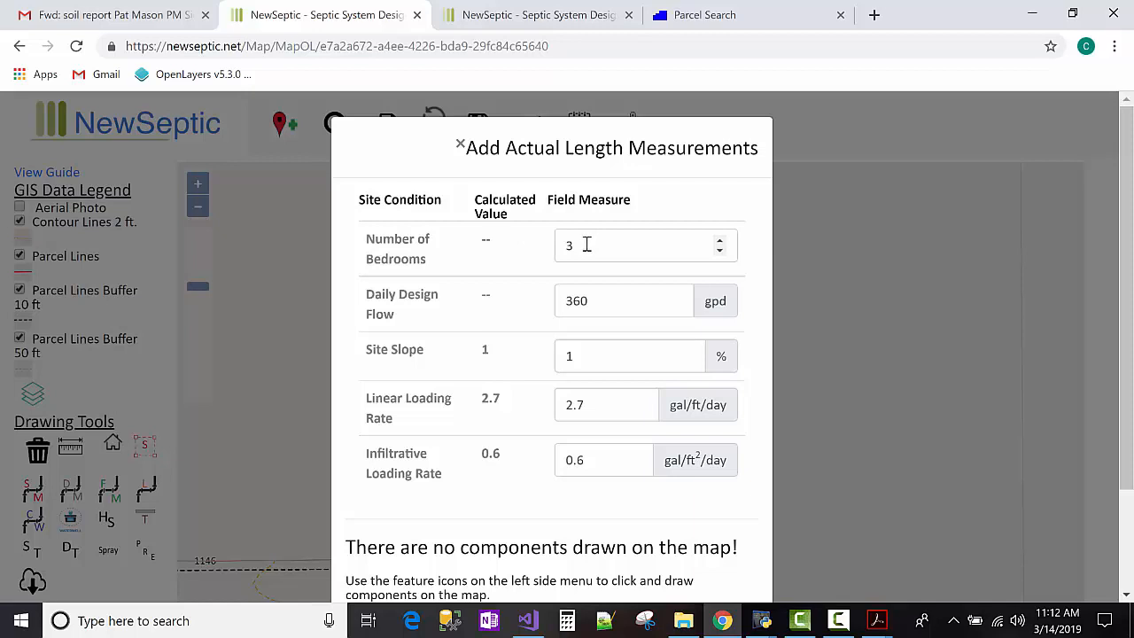
left_click(587, 246)
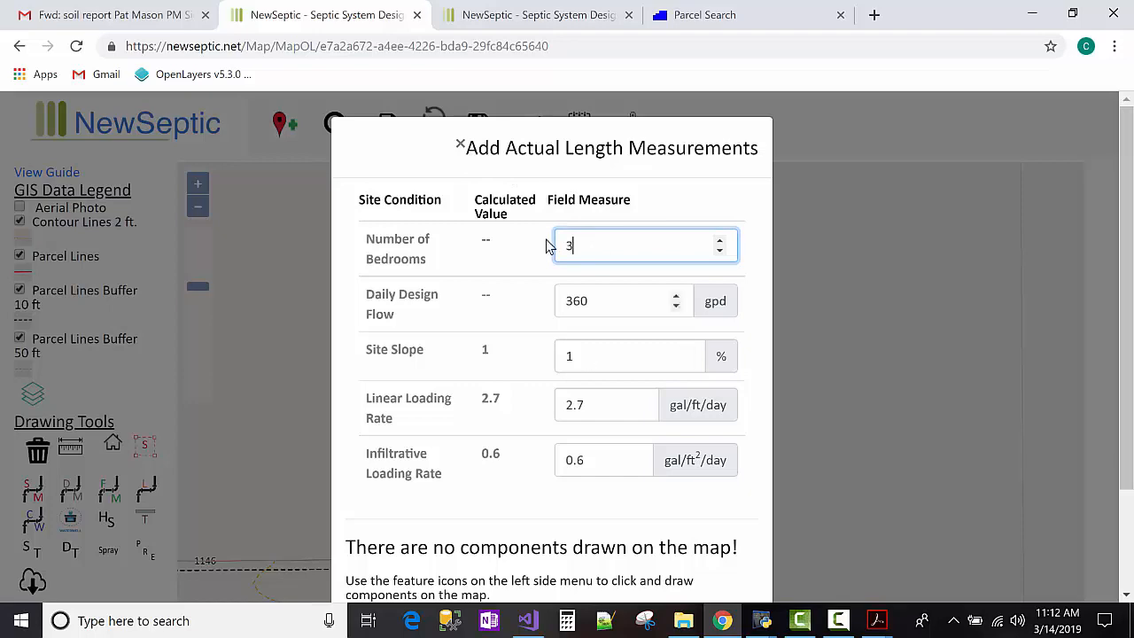
left_click(459, 145)
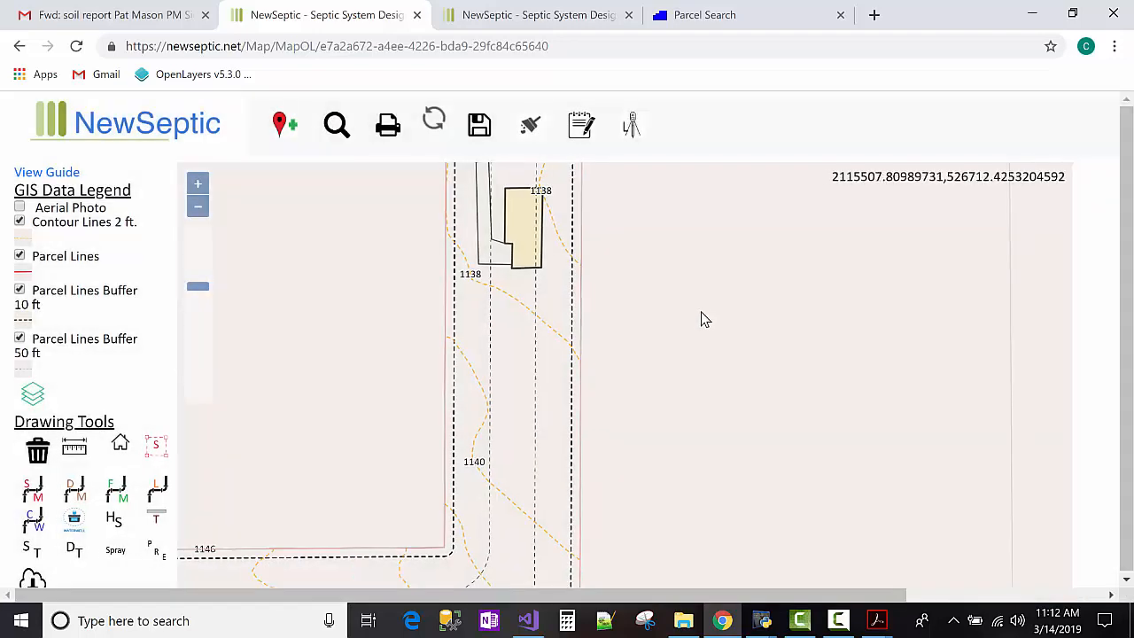
Pan to bring Soil Test 3 into view and compare it against the site map PDF.
scroll(691, 322, "down", 1)
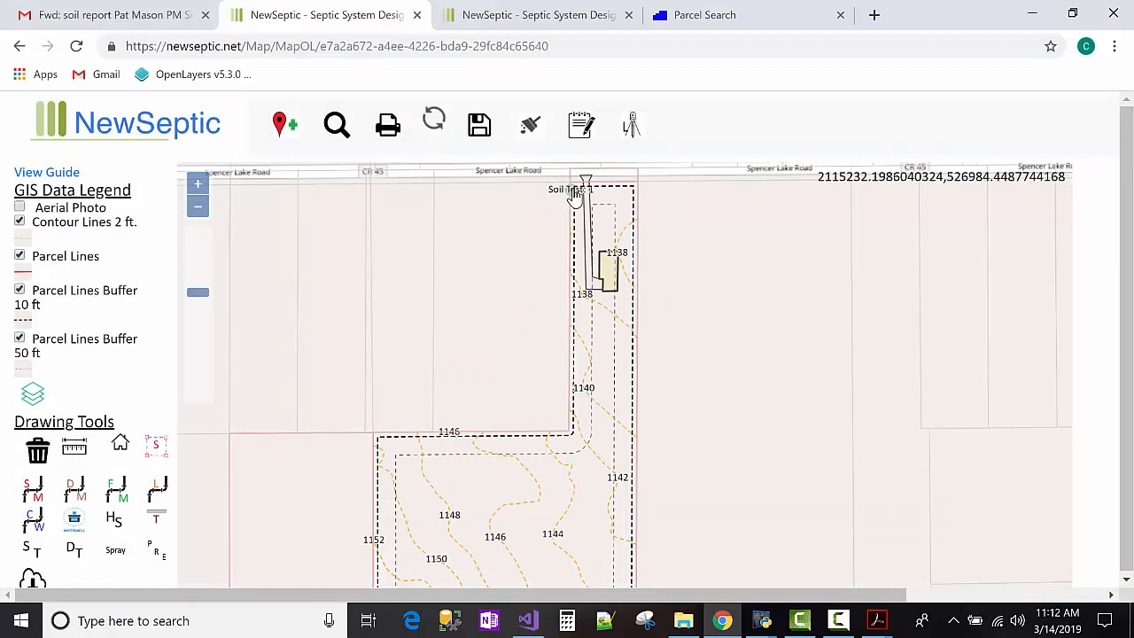
left_click_drag(718, 257, 708, 420)
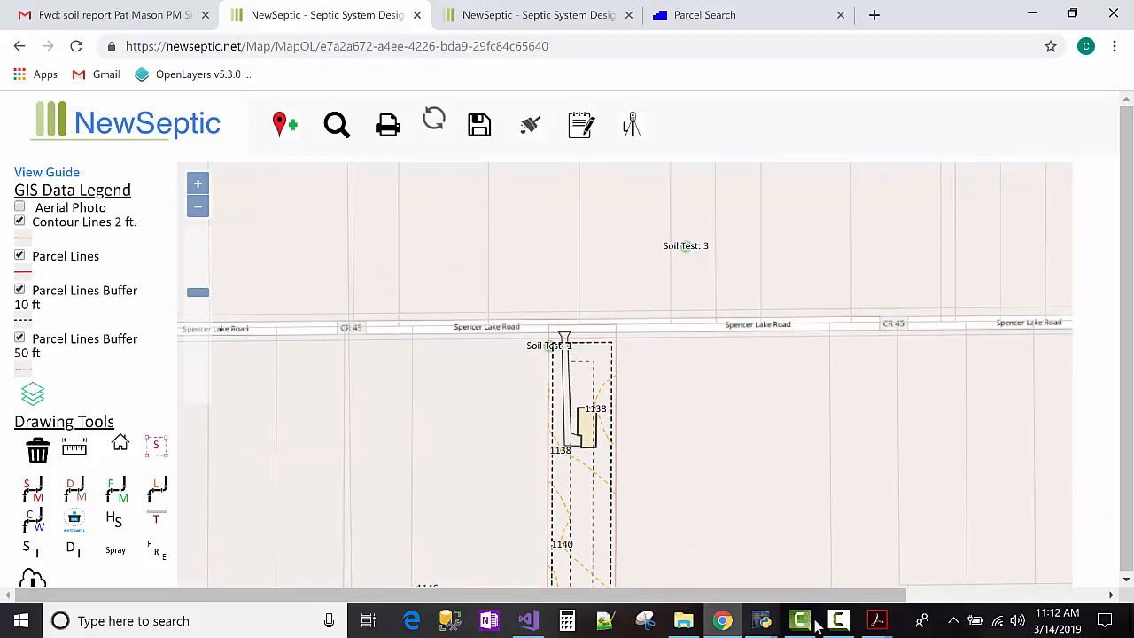
mouse_move(879, 622)
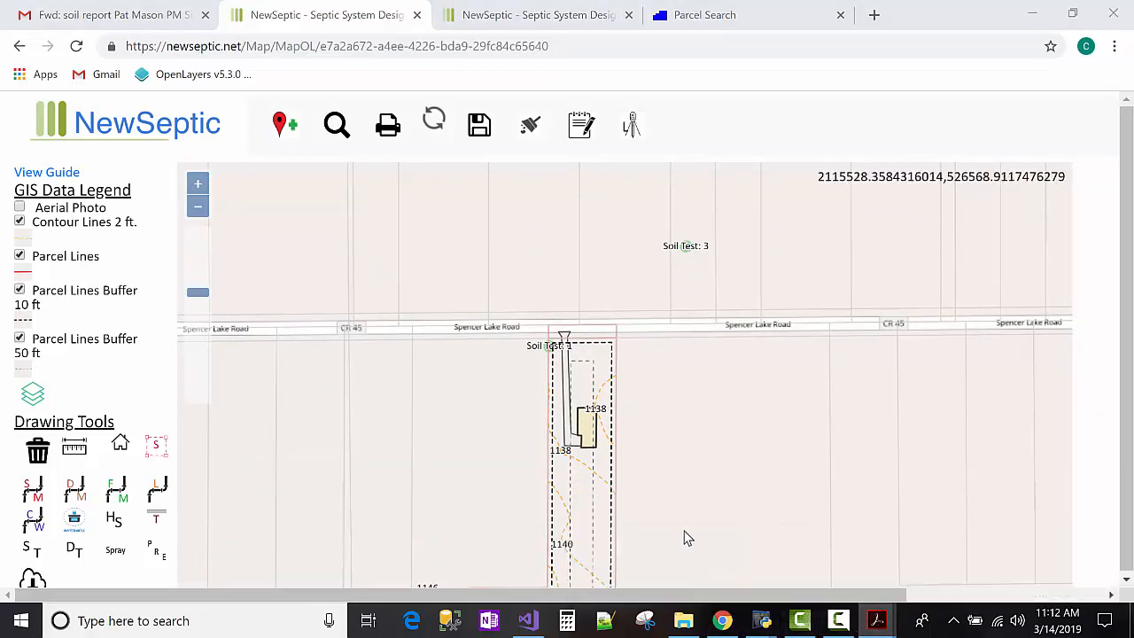
left_click_drag(1133, 50, 528, 1)
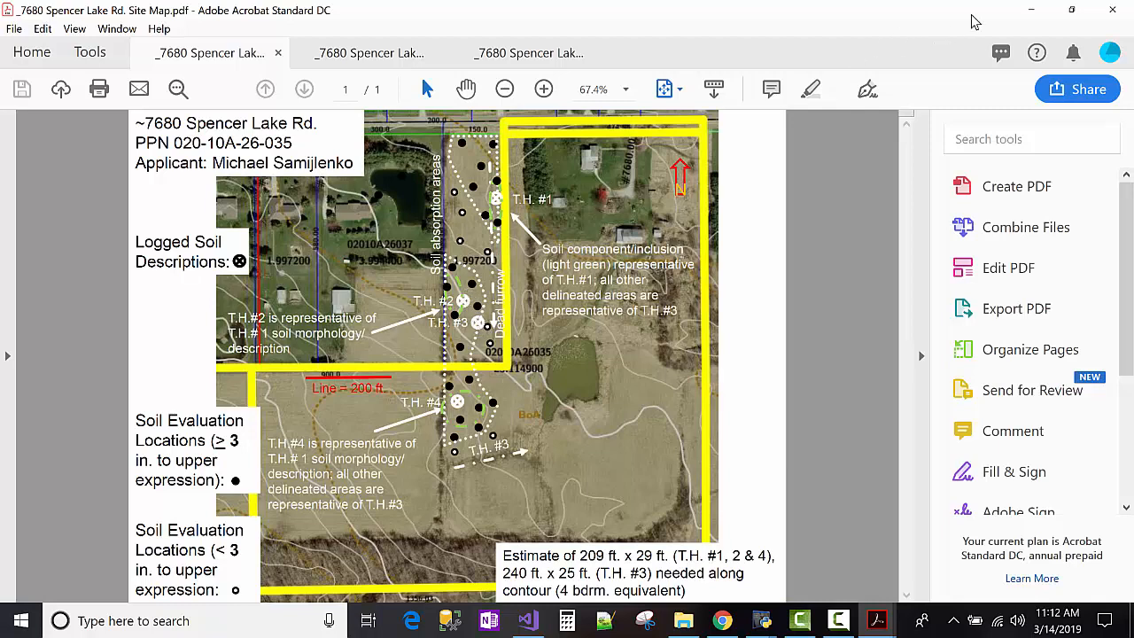
left_click(1030, 10)
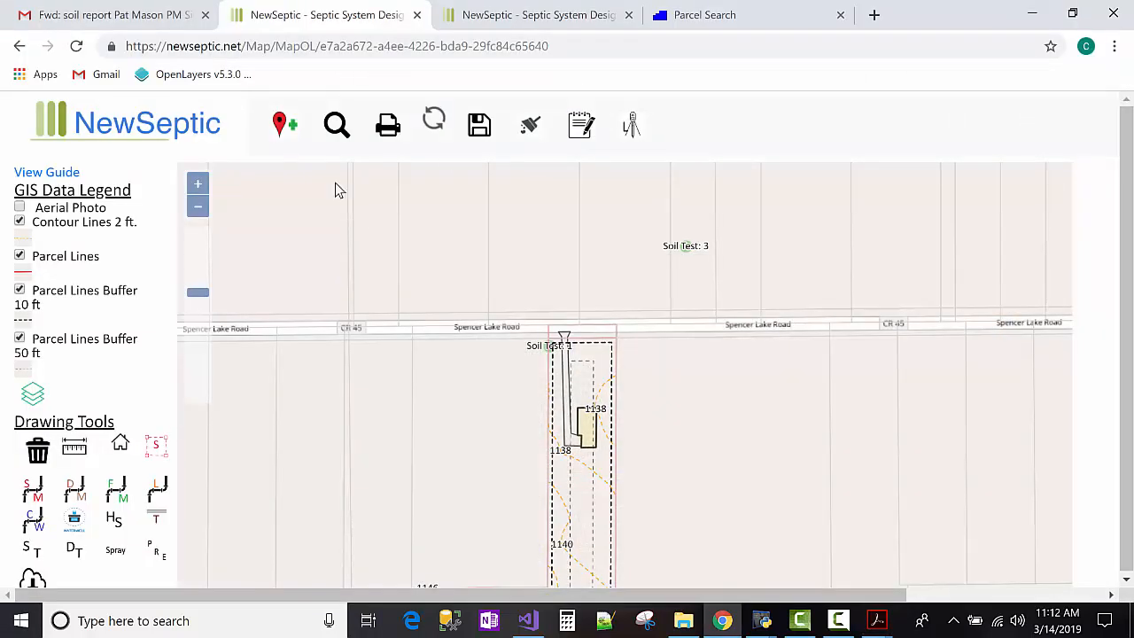
Zoom out, center the parcel, turn Aerial Photo back on, and recheck the site map PDF.
left_click_drag(431, 334, 355, 240)
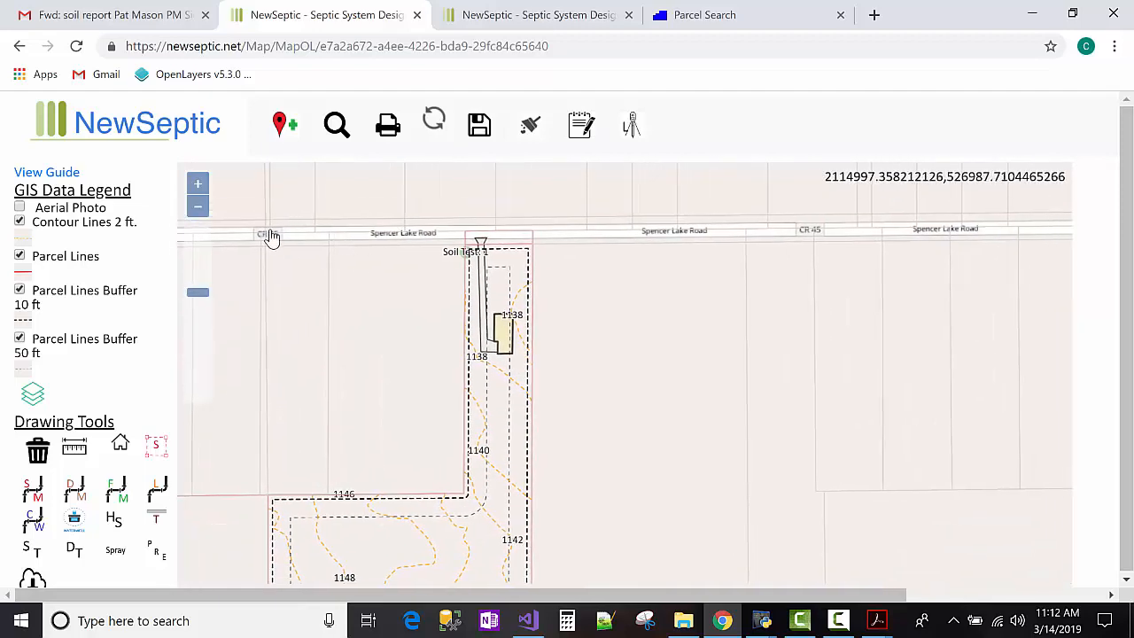
left_click(205, 211)
left_click_drag(420, 292, 345, 269)
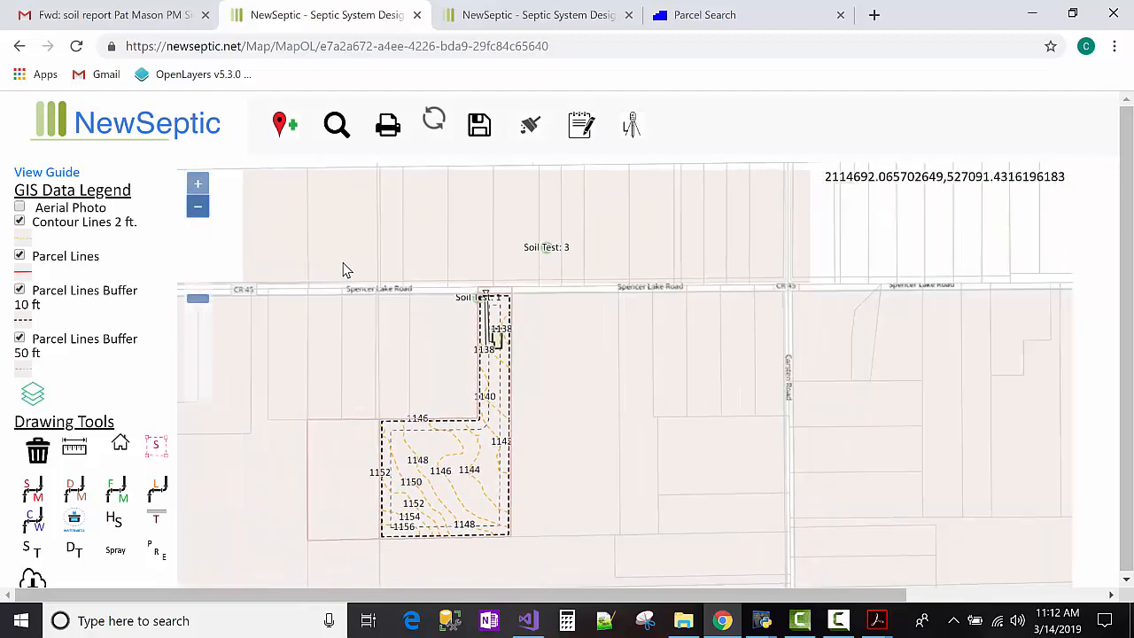
left_click(19, 208)
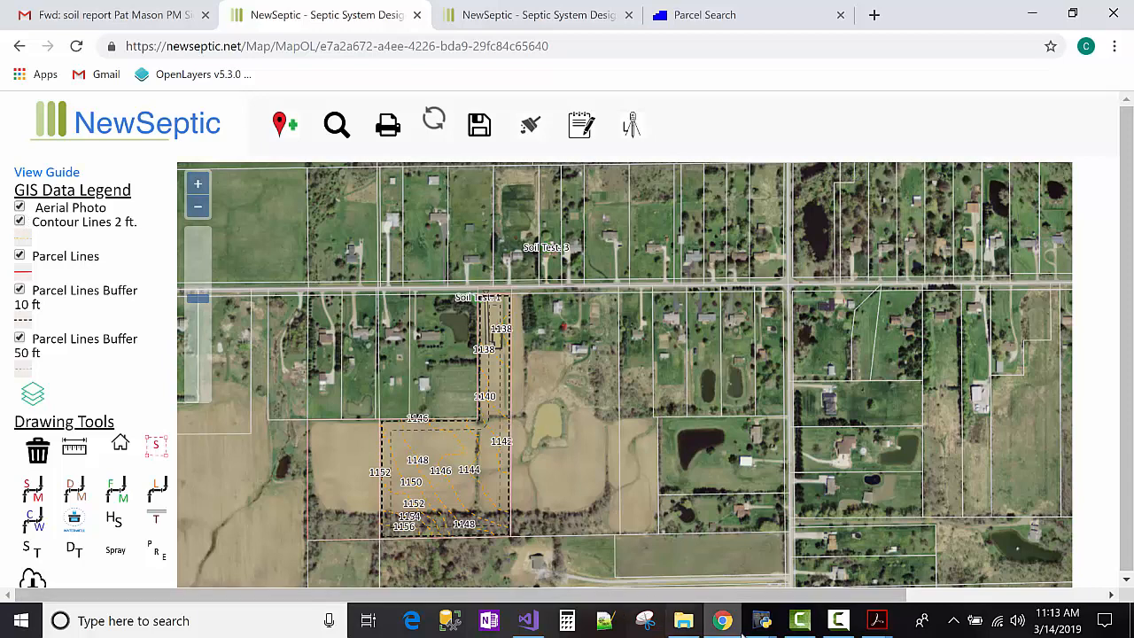
mouse_move(875, 620)
left_click(655, 545)
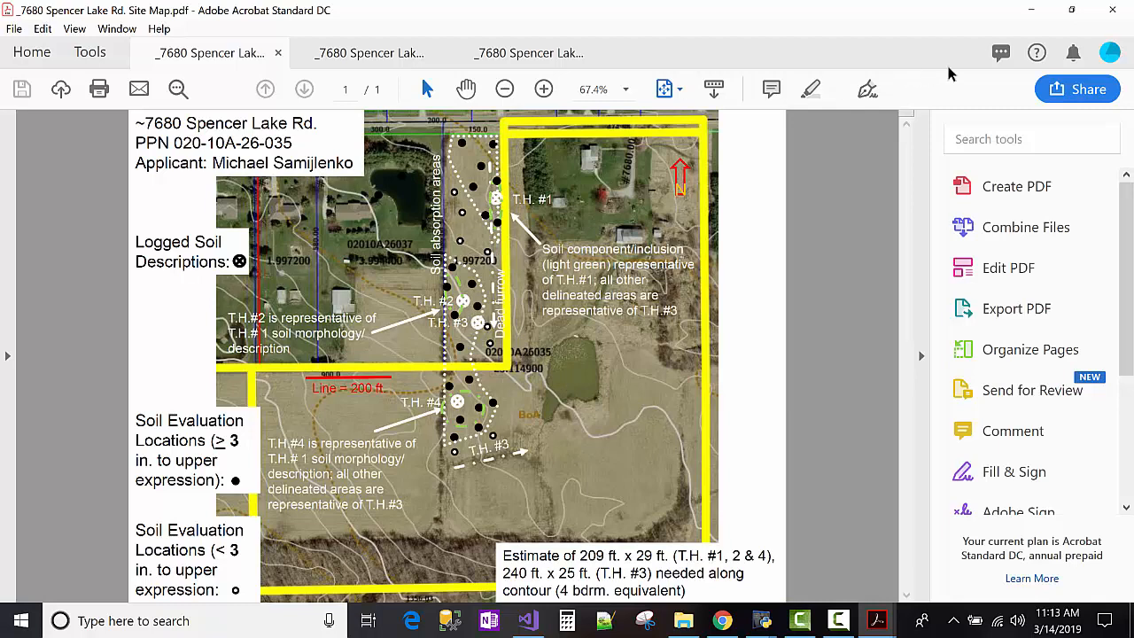
left_click(1031, 10)
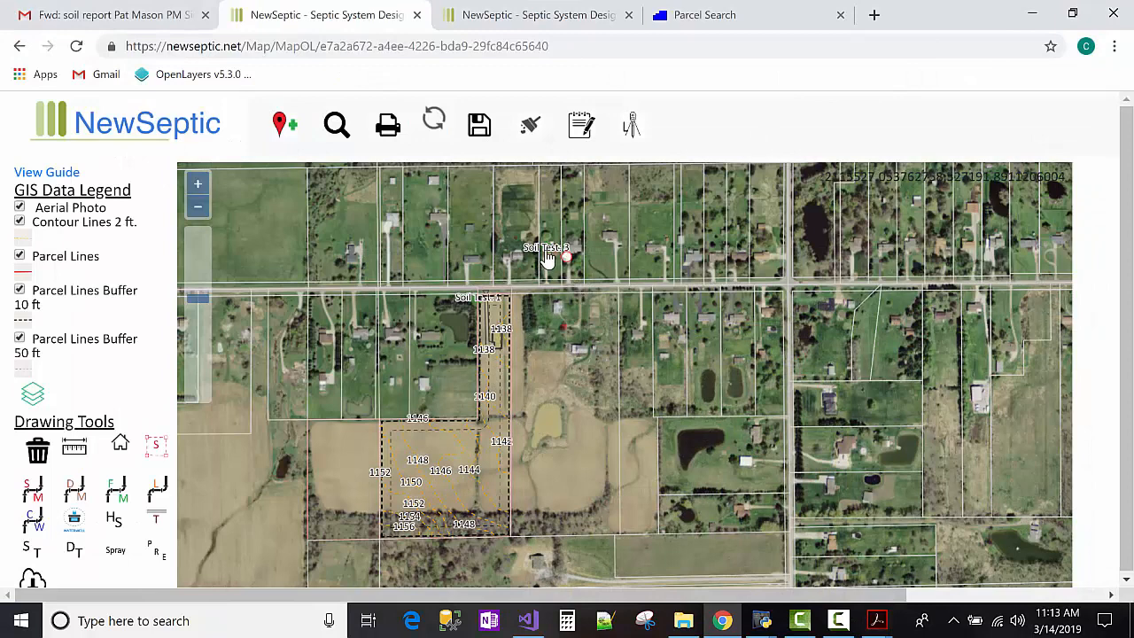
left_click_drag(547, 256, 500, 413)
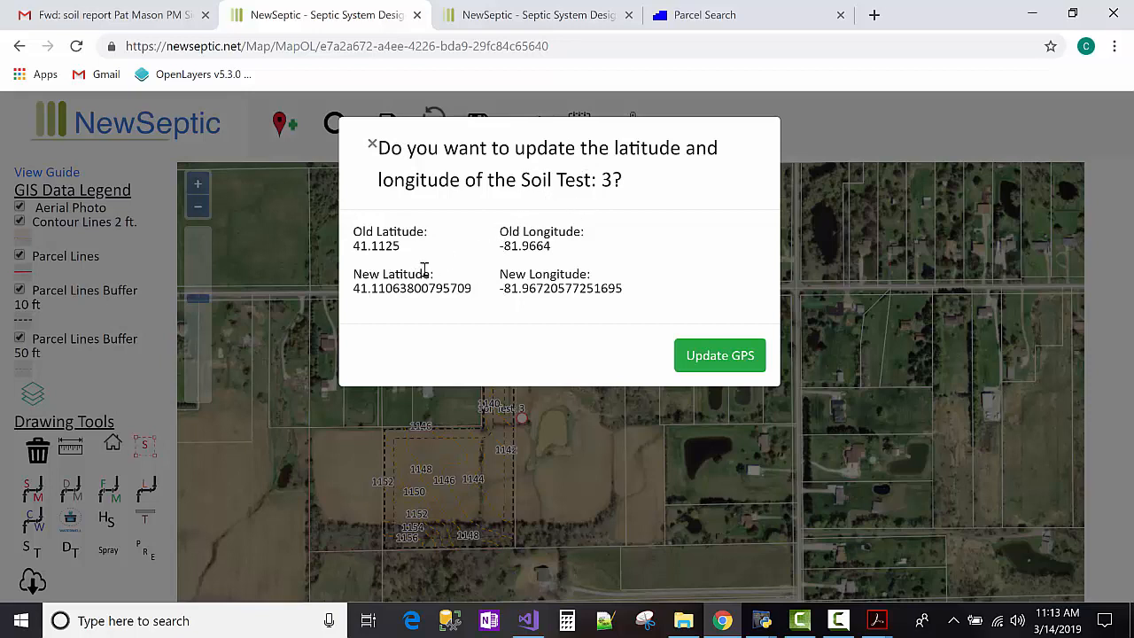
double_click(386, 231)
double_click(383, 246)
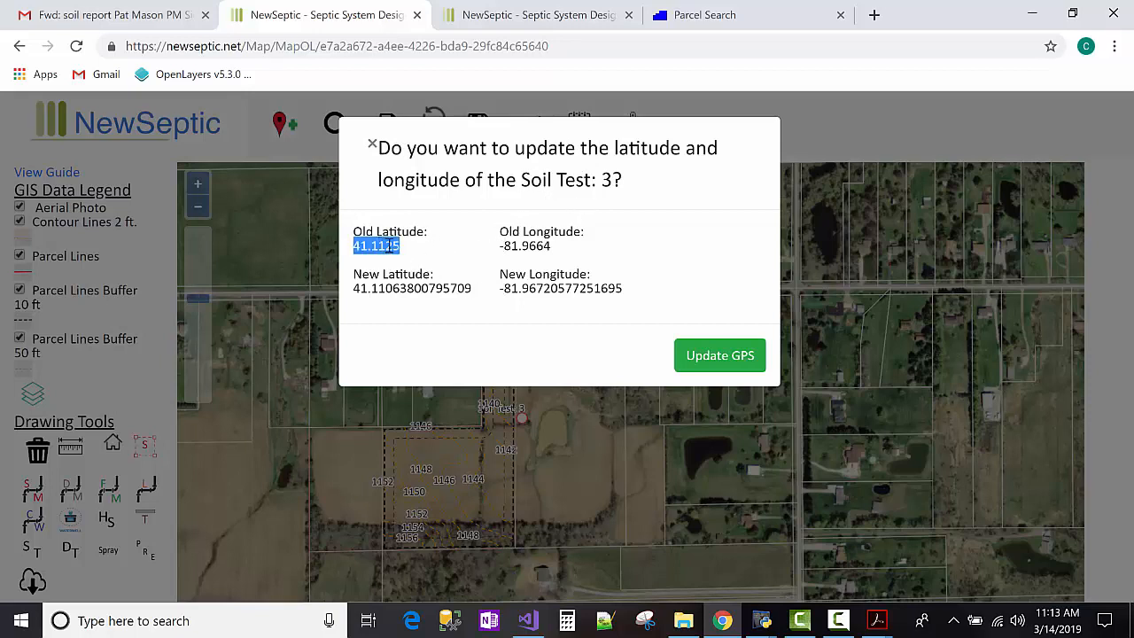
left_click_drag(384, 288, 526, 293)
triple_click(542, 292)
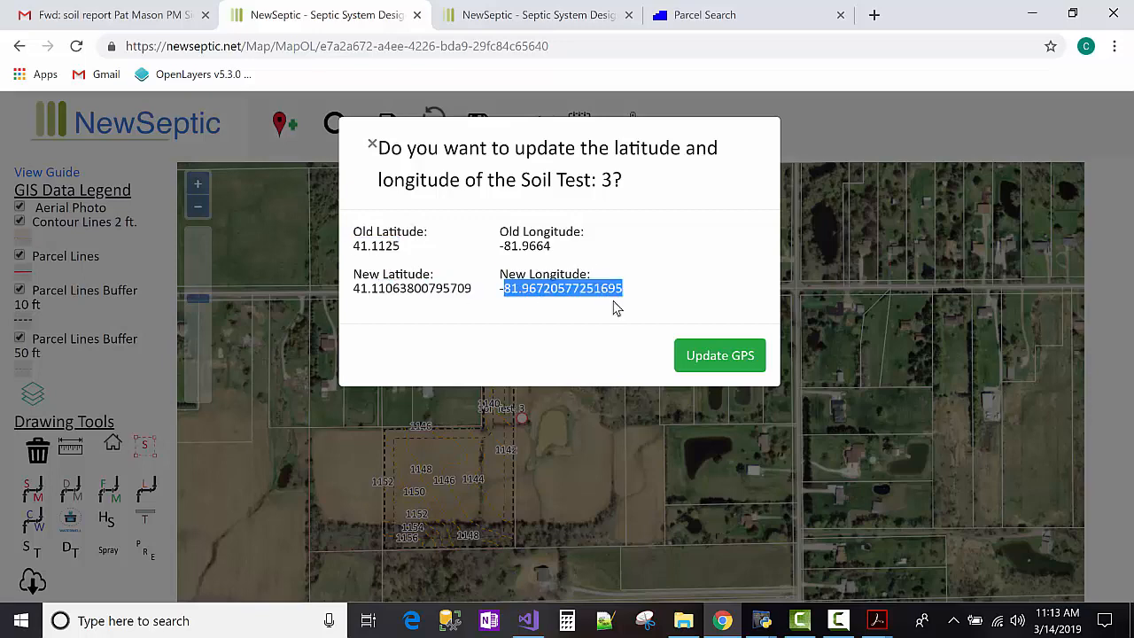
left_click(651, 292)
left_click(737, 360)
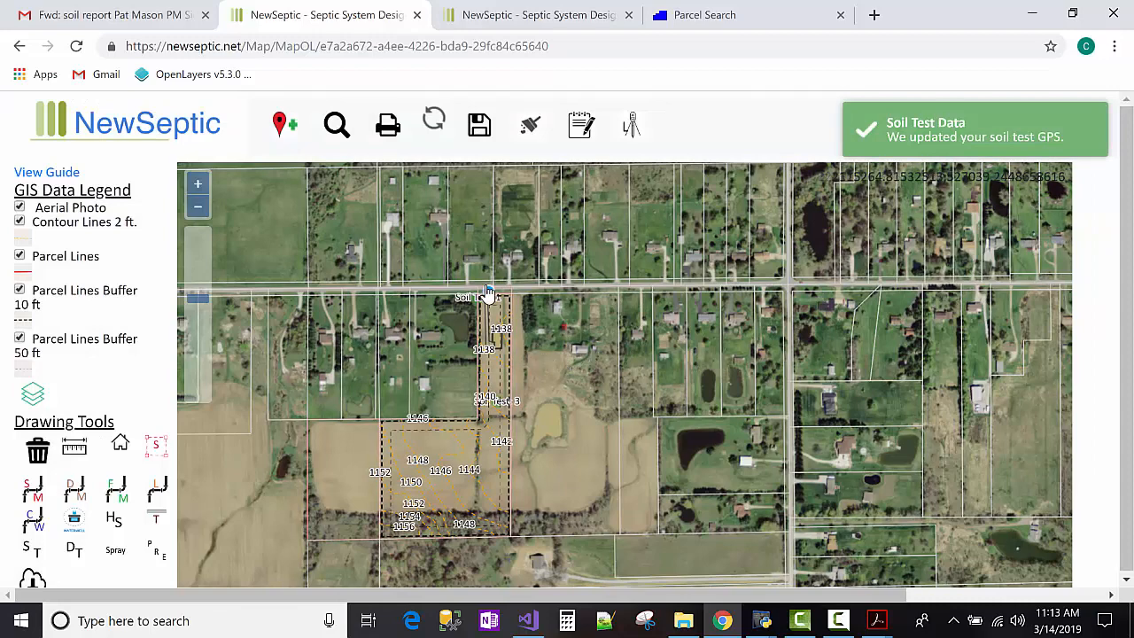
Zoom in on the parcel and consult the site map PDF again.
scroll(479, 319, "up", 3)
scroll(479, 334, "up", 1)
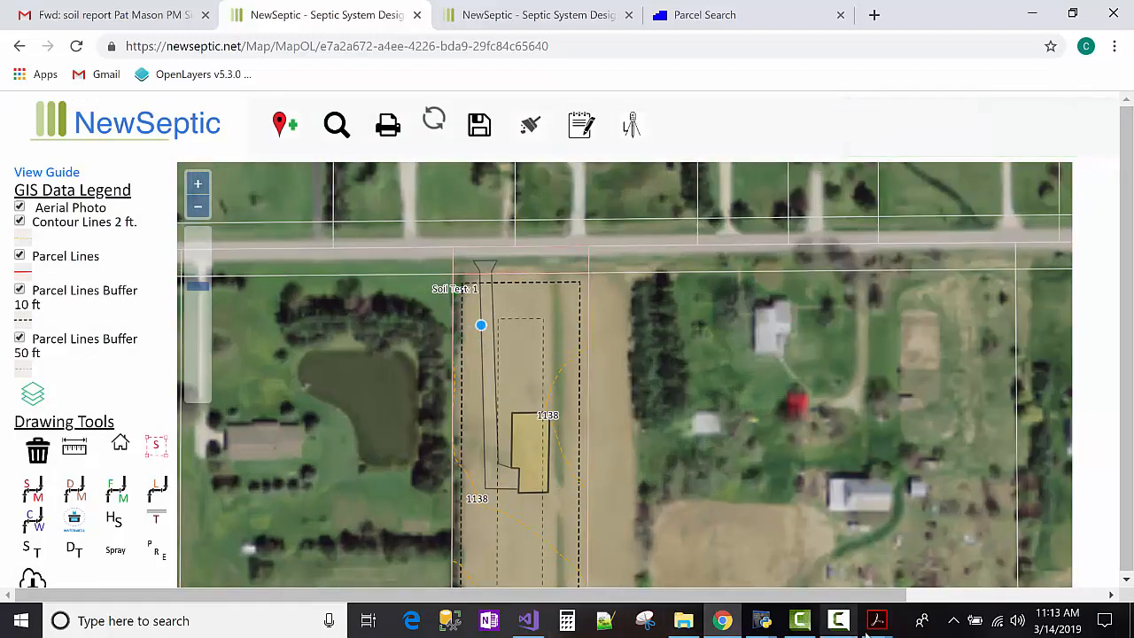
mouse_move(876, 620)
left_click(670, 502)
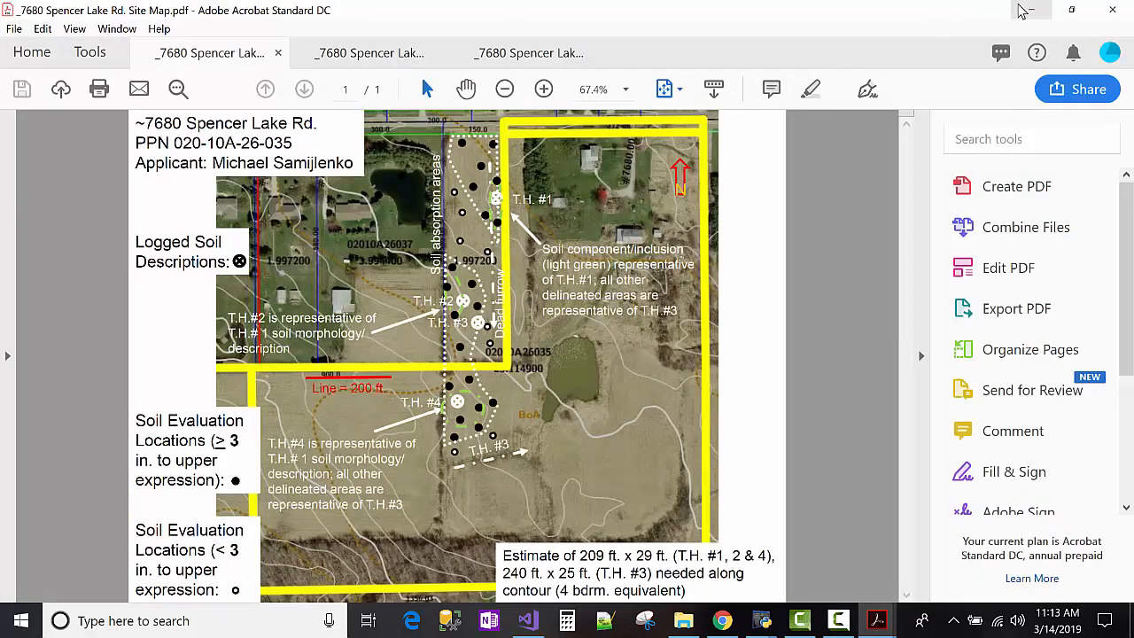
left_click(1029, 9)
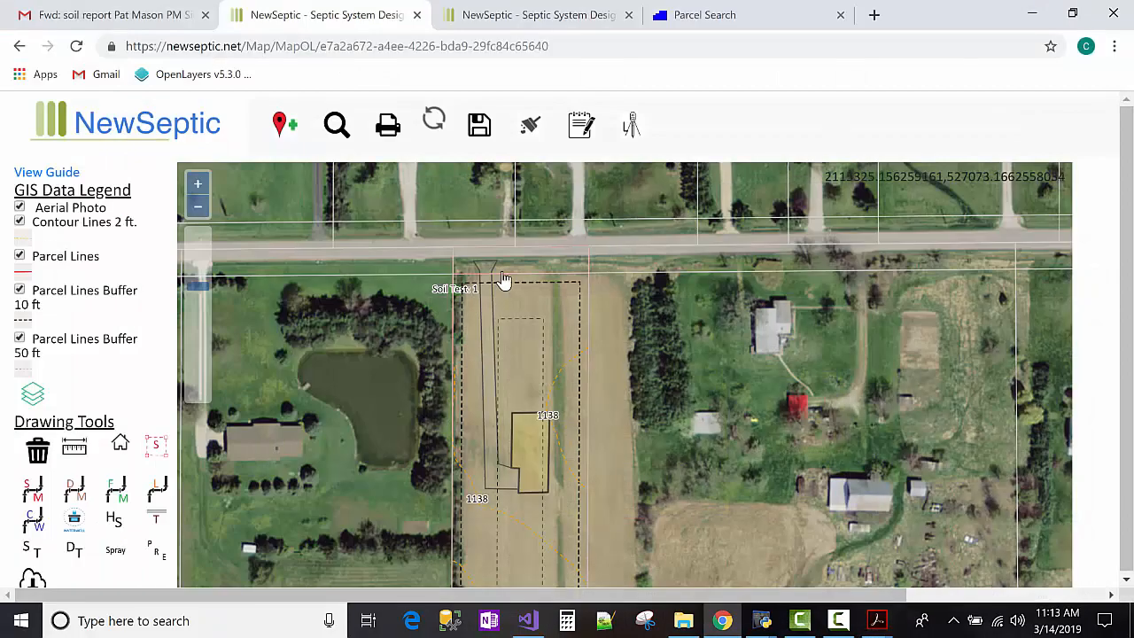
Drag Soil Test 1 to the parcel's east side, confirm Update GPS, and zoom out.
left_click(456, 292)
left_click(462, 298)
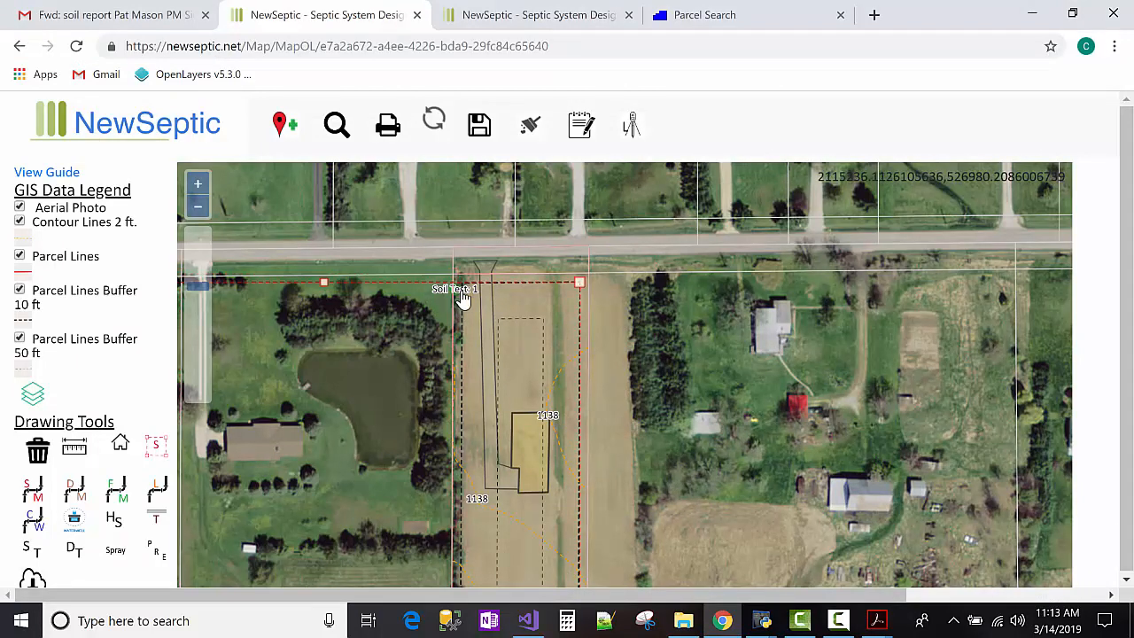
scroll(462, 299, "up", 2)
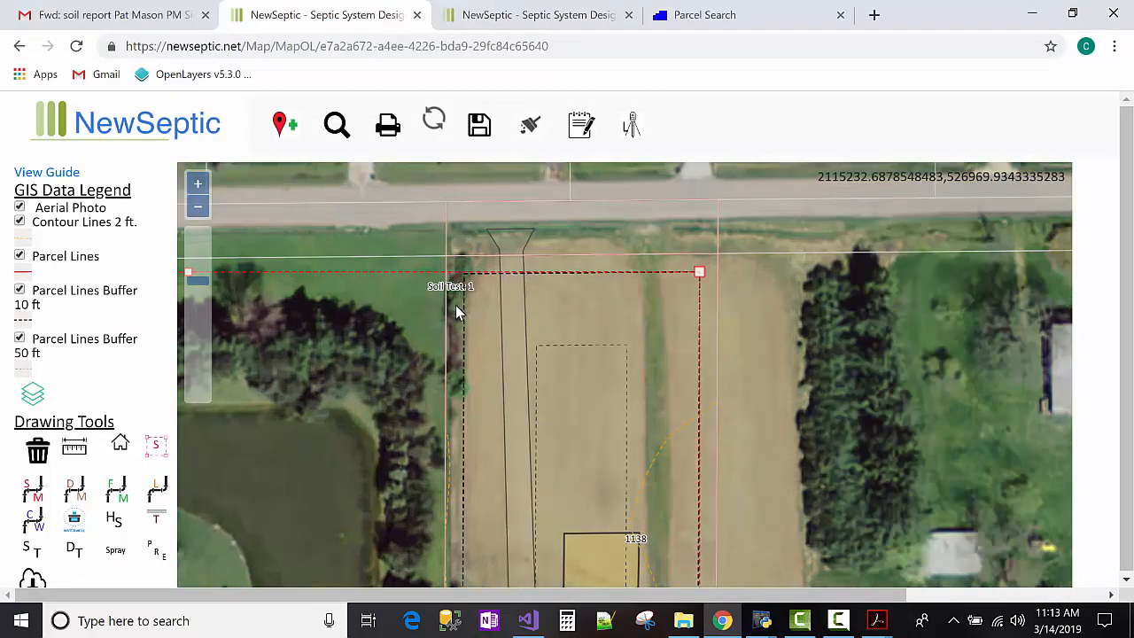
left_click(445, 299)
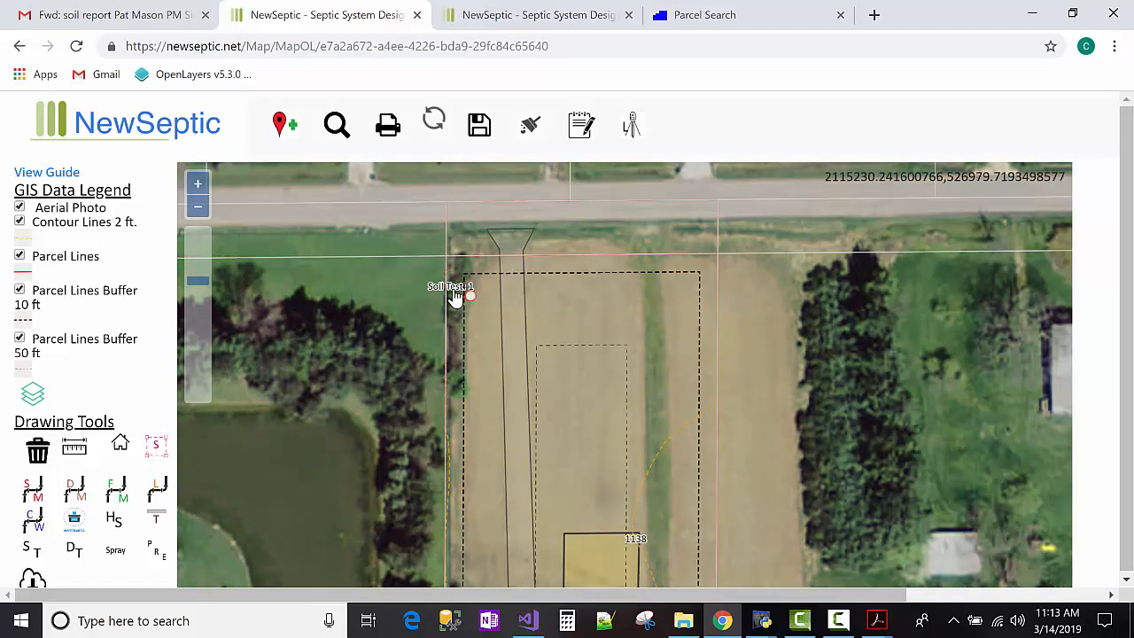
left_click_drag(454, 299, 683, 433)
left_click(714, 356)
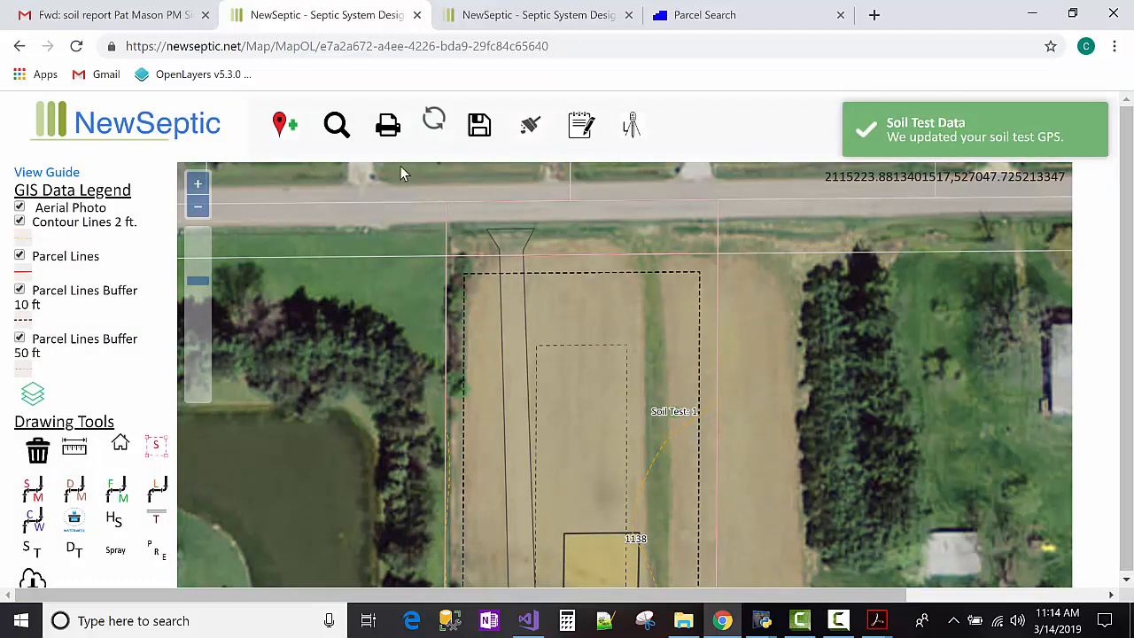
left_click(197, 205)
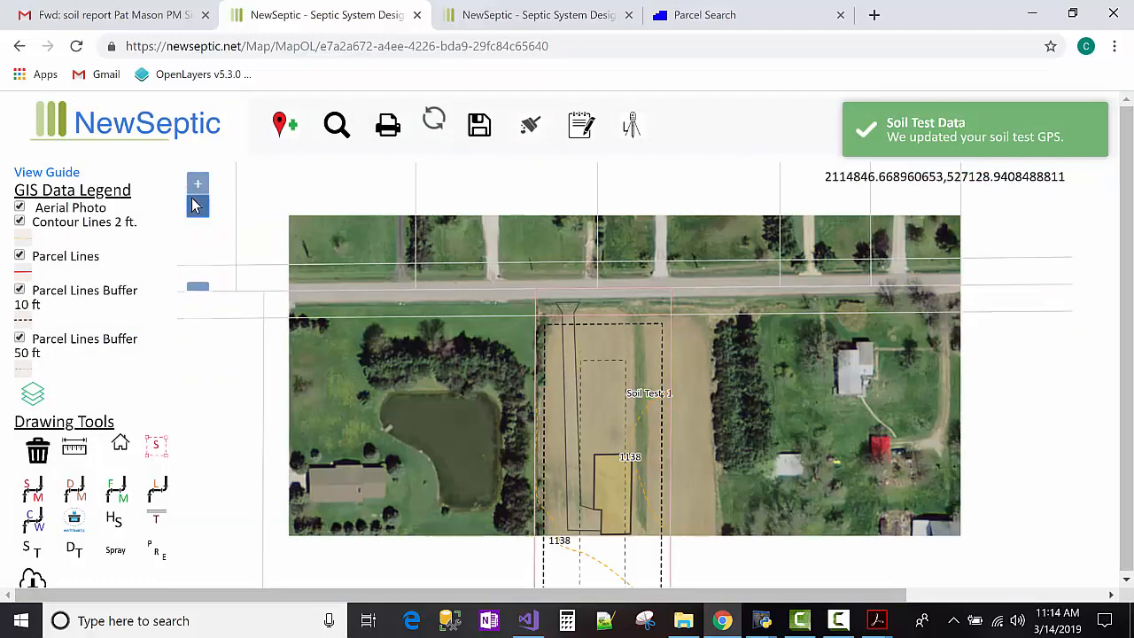
Turn off Aerial Photo, reframe the parcel and house, and select the house footprint.
left_click(20, 207)
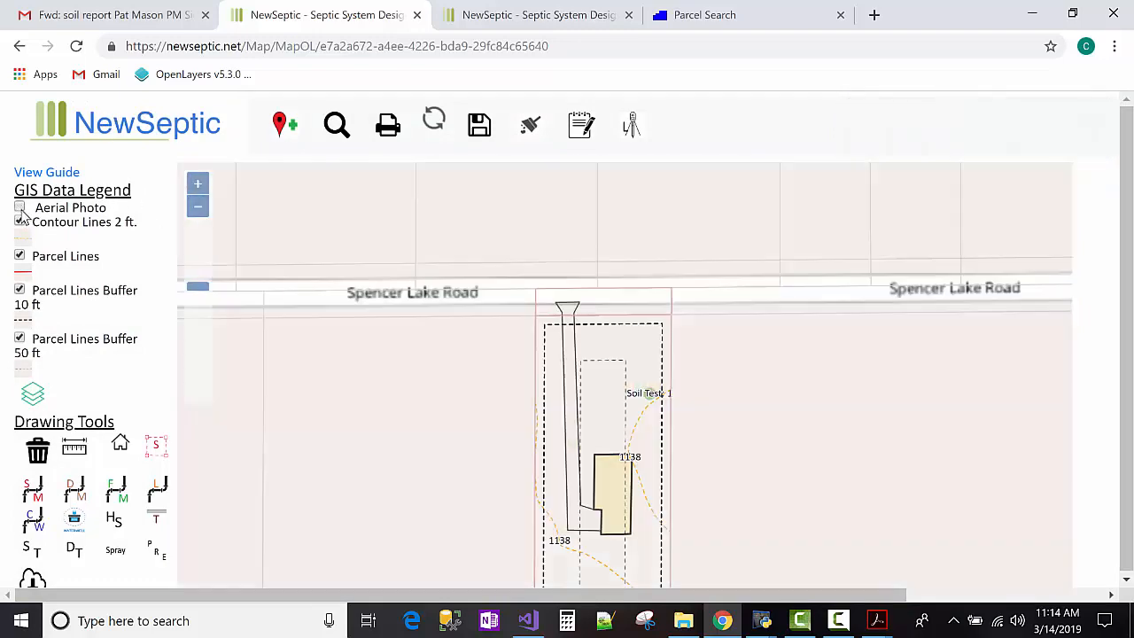
left_click_drag(421, 254, 412, 244)
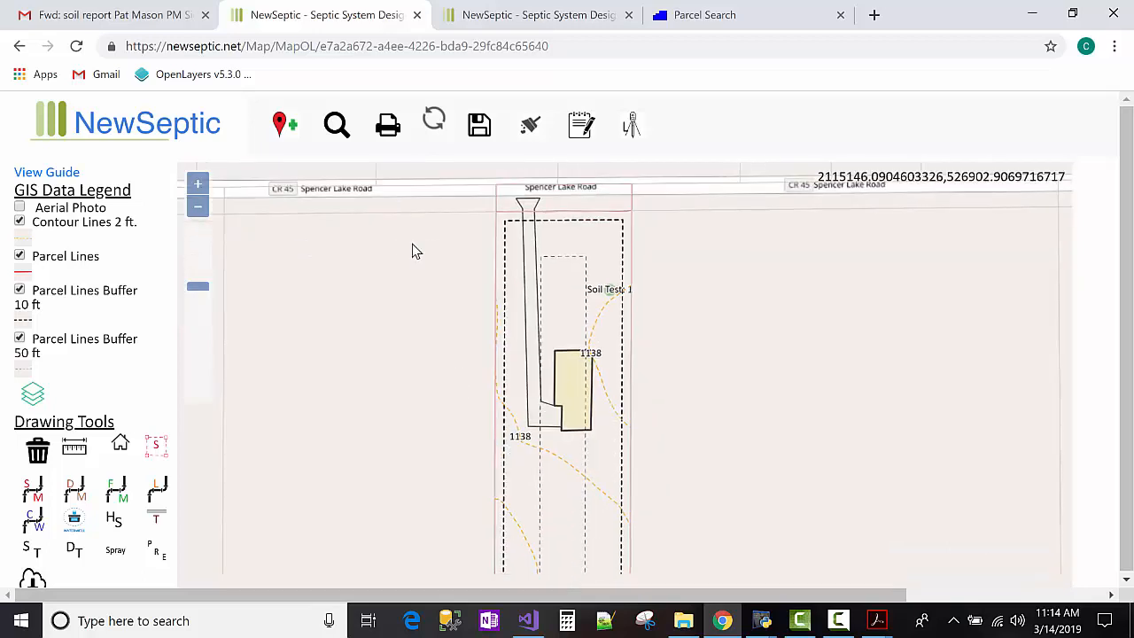
left_click(195, 206)
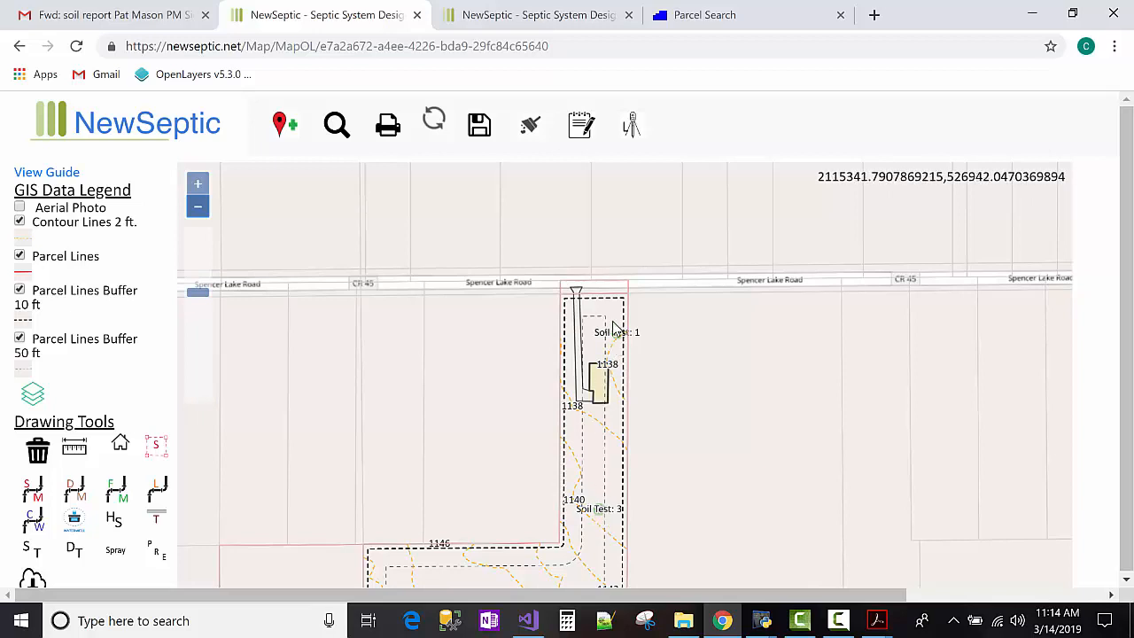
scroll(613, 328, "up", 3)
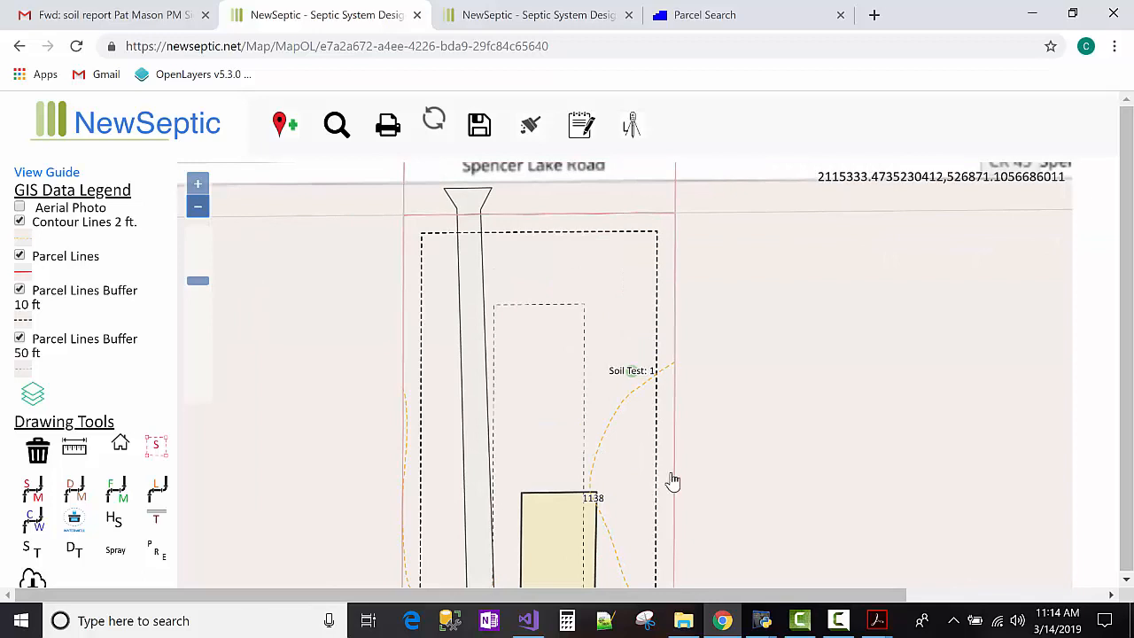
scroll(670, 480, "down", 1)
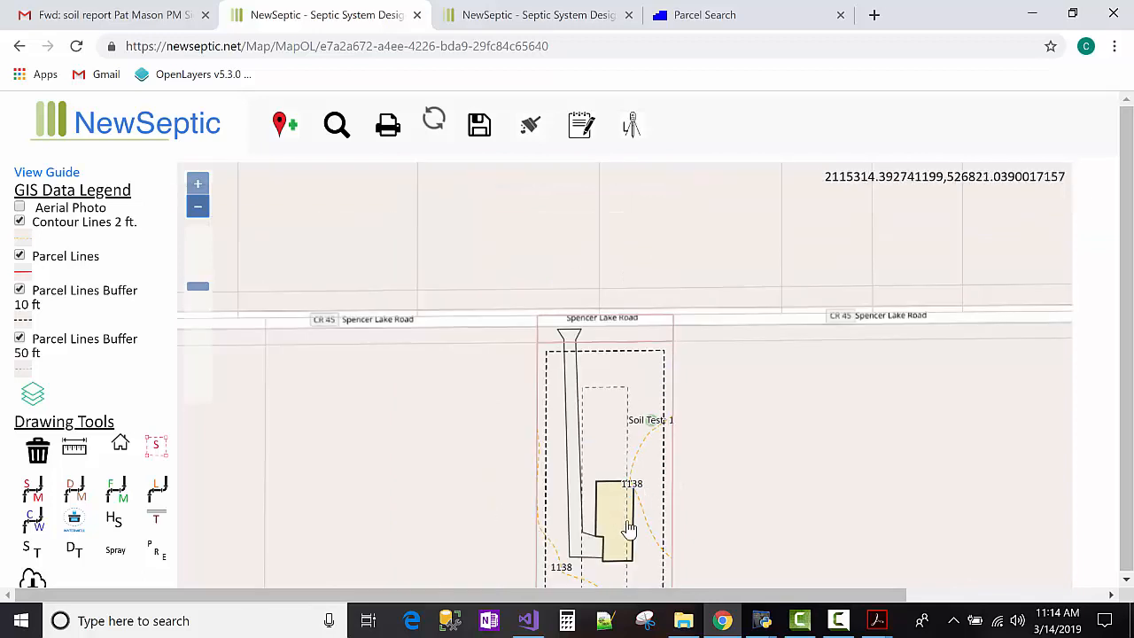
left_click_drag(700, 416, 684, 359)
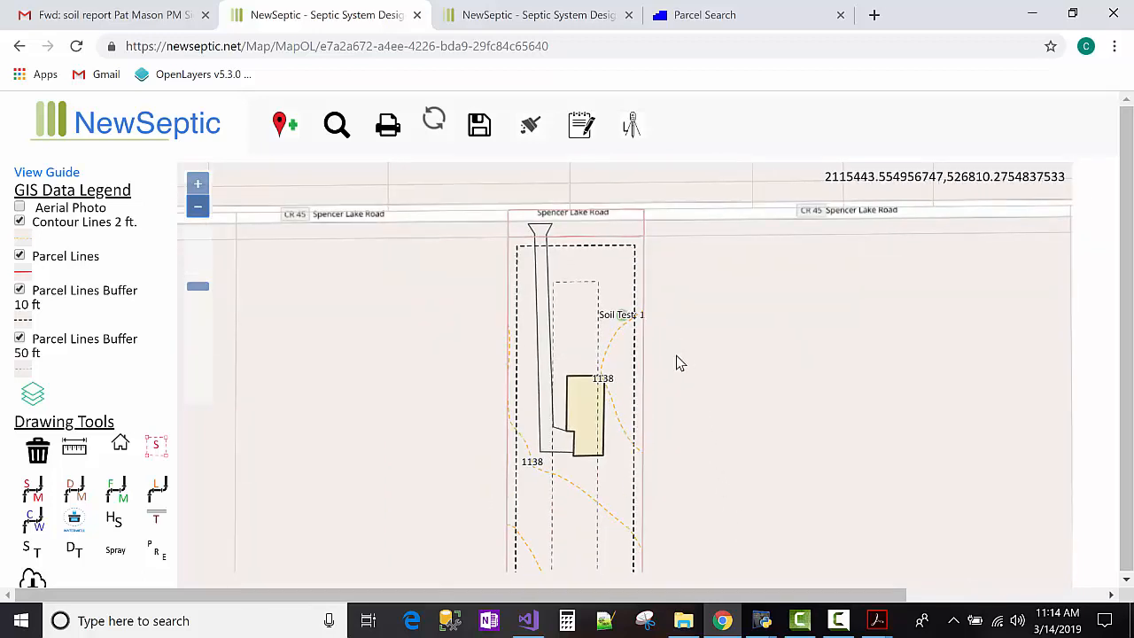
left_click(592, 416)
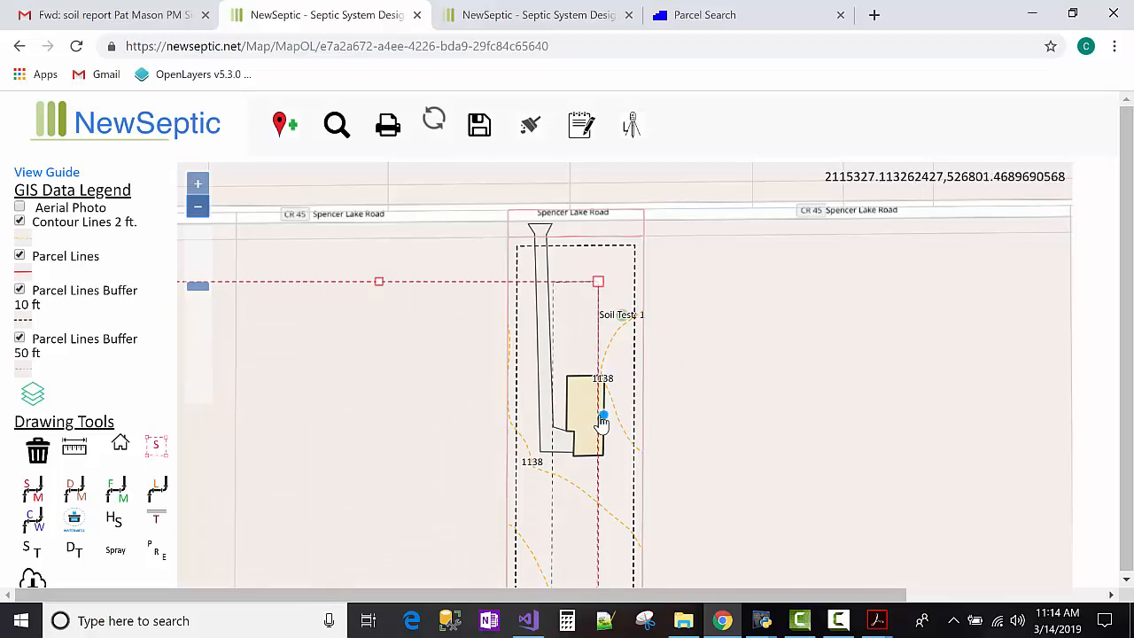
left_click(624, 432)
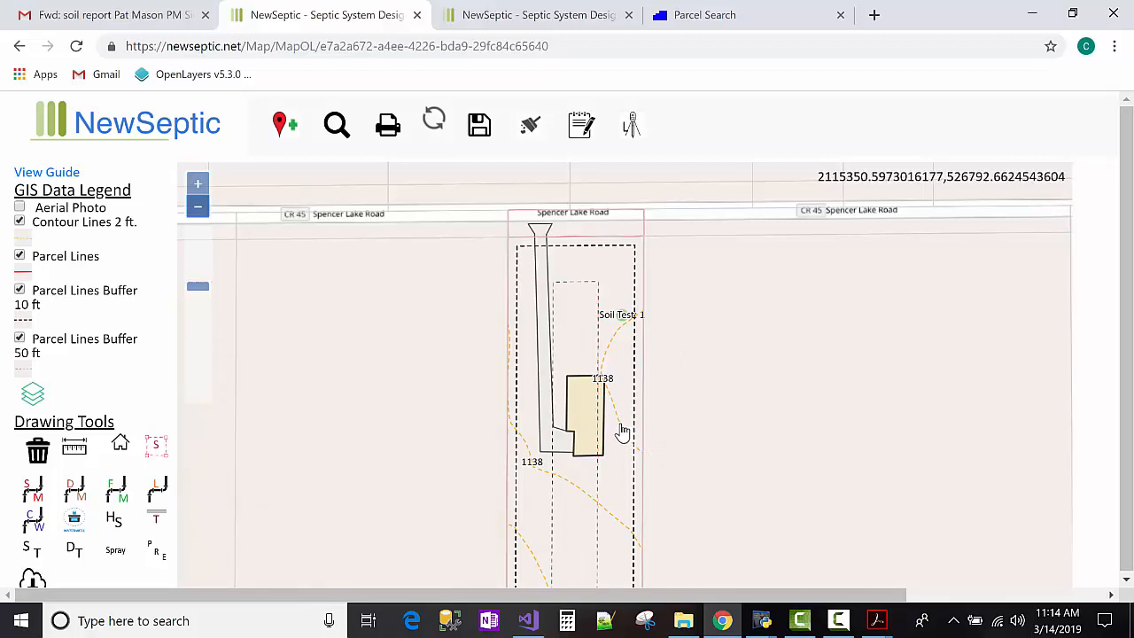
left_click(588, 415)
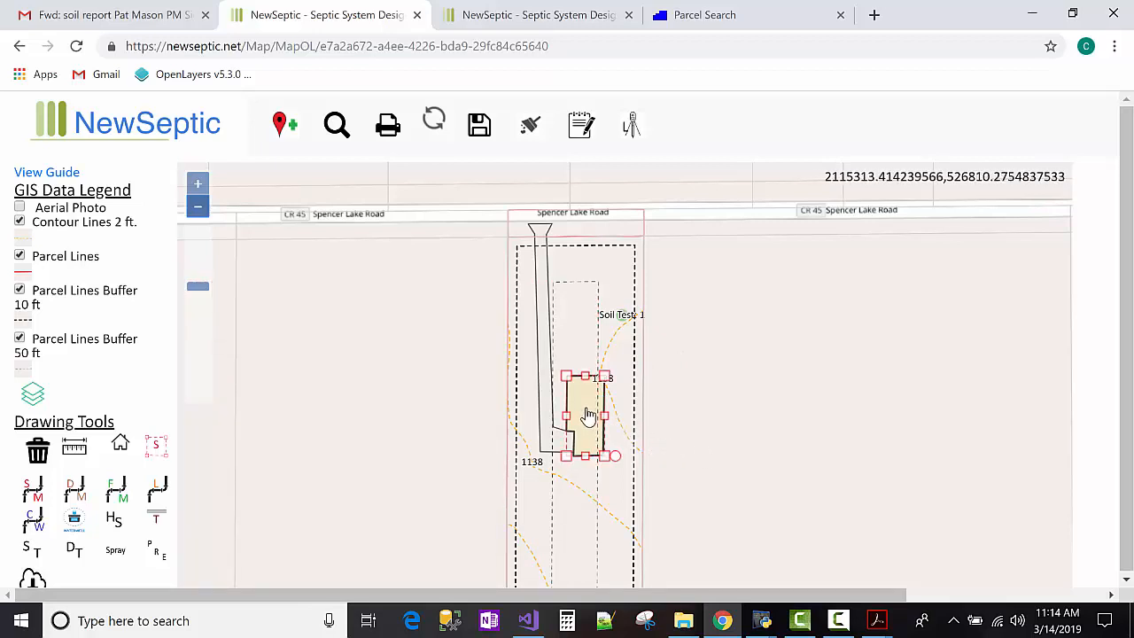
Move the house footprint south and drag the driveway's lower vertices down along its left side.
left_click_drag(588, 418, 588, 520)
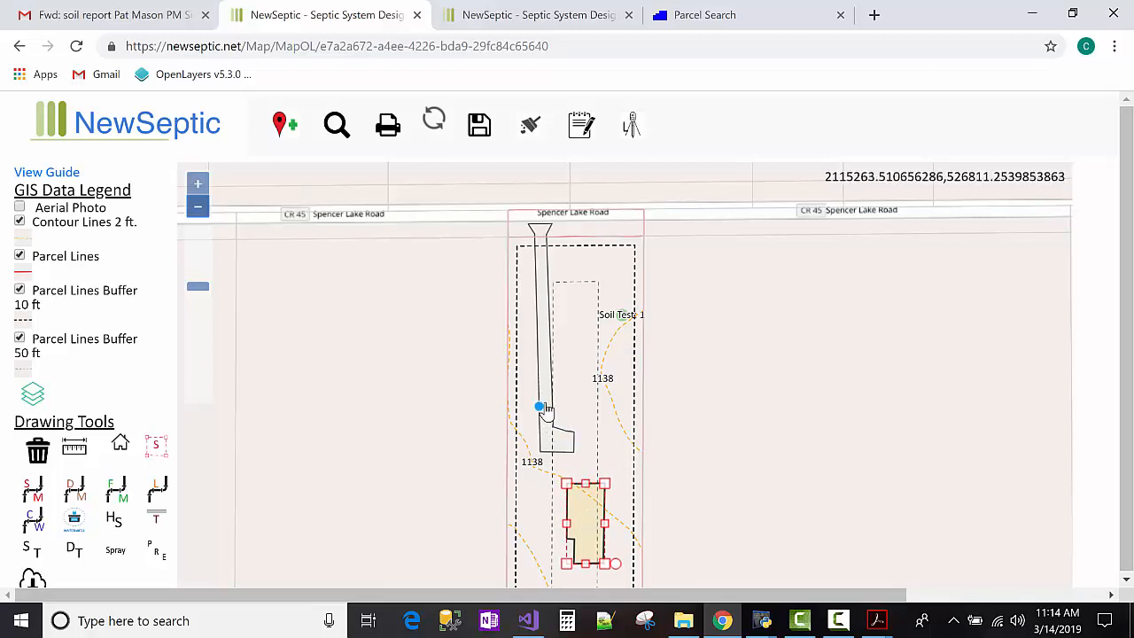
left_click(675, 375)
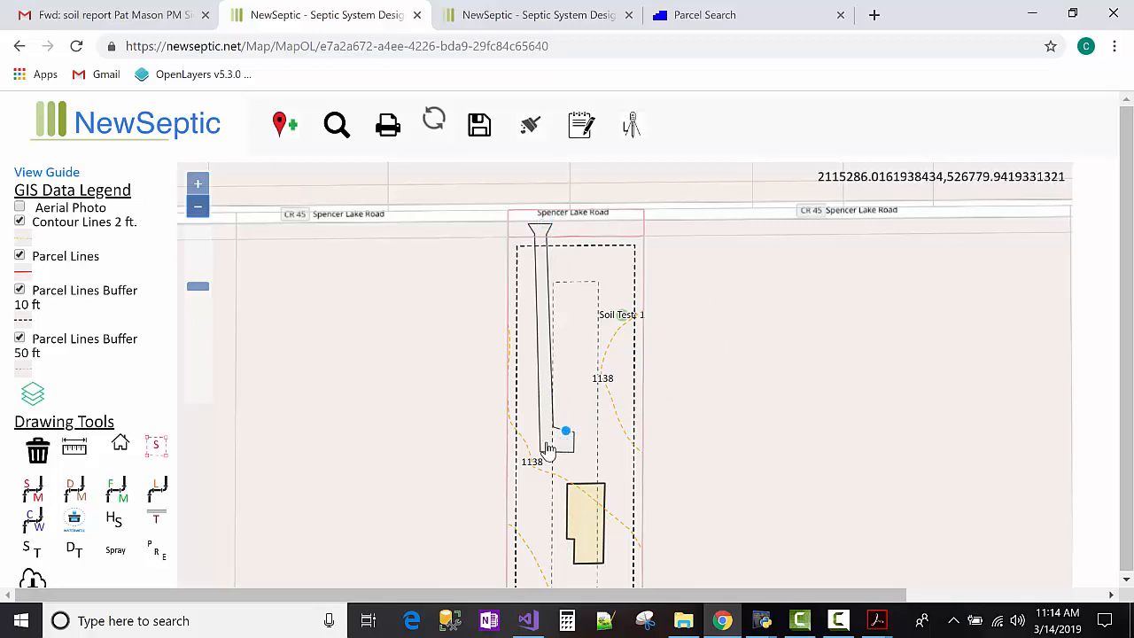
left_click_drag(541, 478, 541, 562)
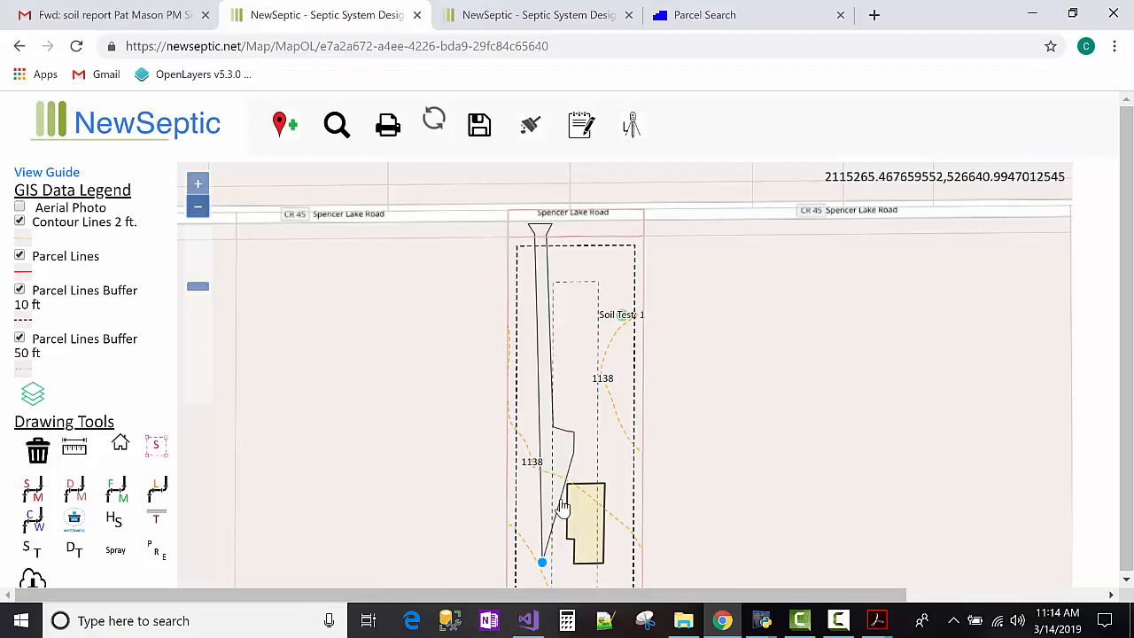
left_click_drag(574, 453, 572, 563)
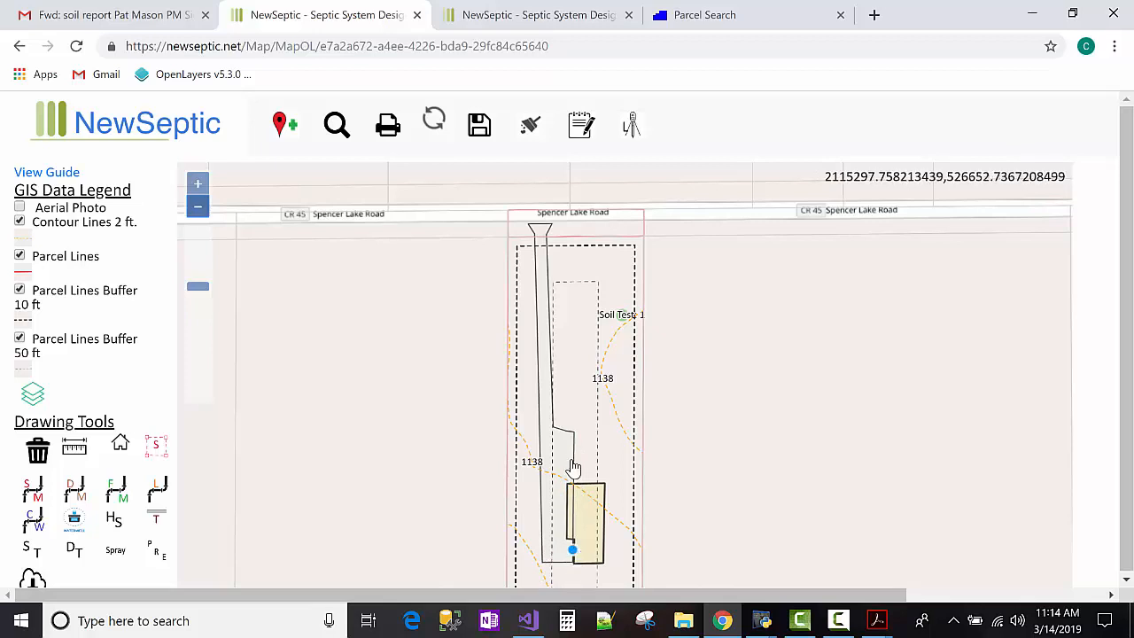
left_click_drag(574, 437, 556, 545)
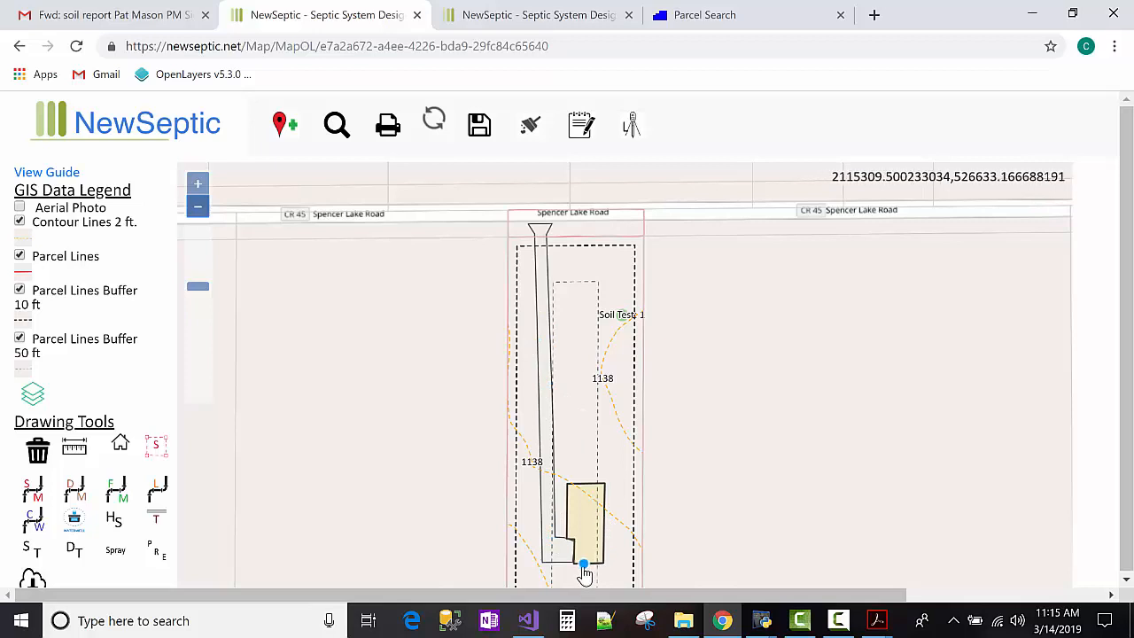
scroll(585, 567, "up", 1)
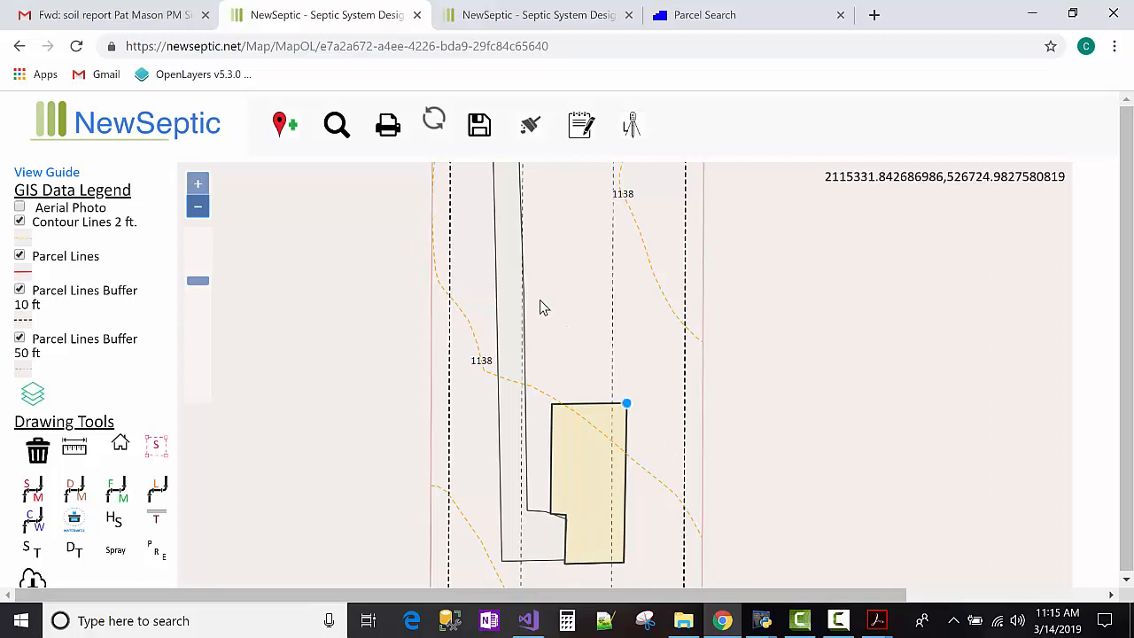
scroll(553, 303, "down", 1)
left_click_drag(698, 396, 694, 404)
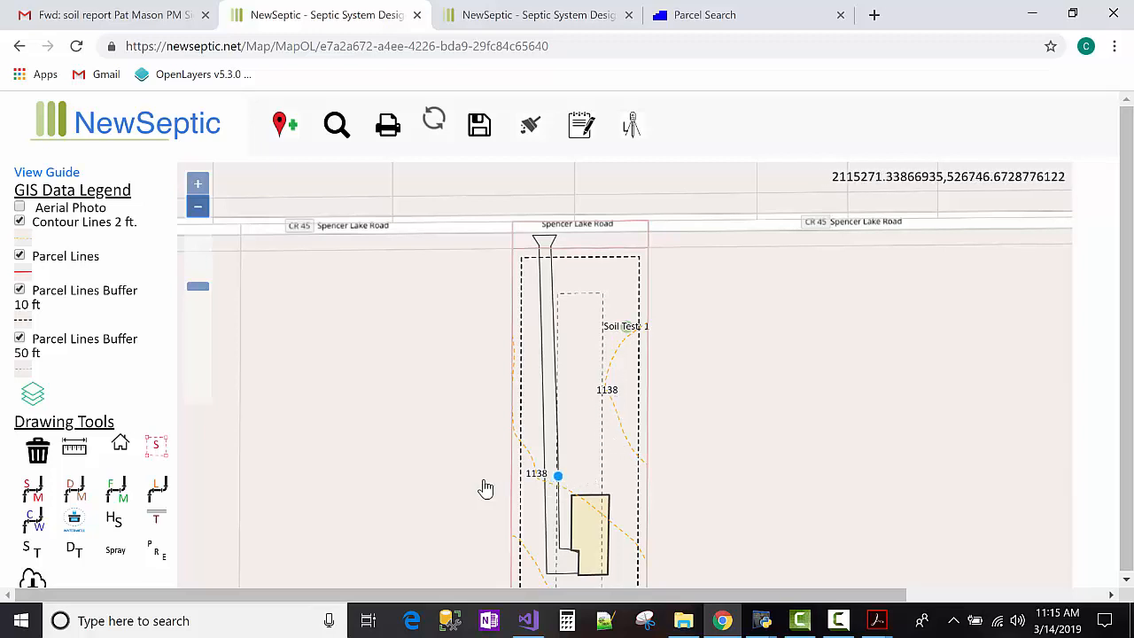
Filter the septic tank list for 'mac' and place a Mack Industries 1500 Gallon Septic Tank.
left_click(34, 556)
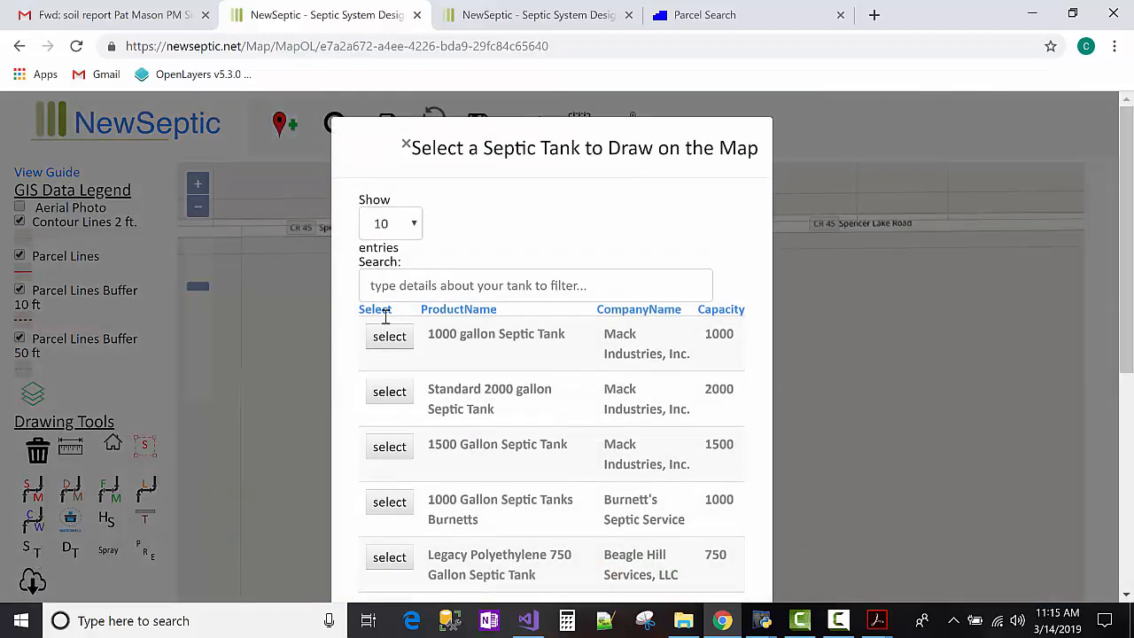
left_click(400, 283)
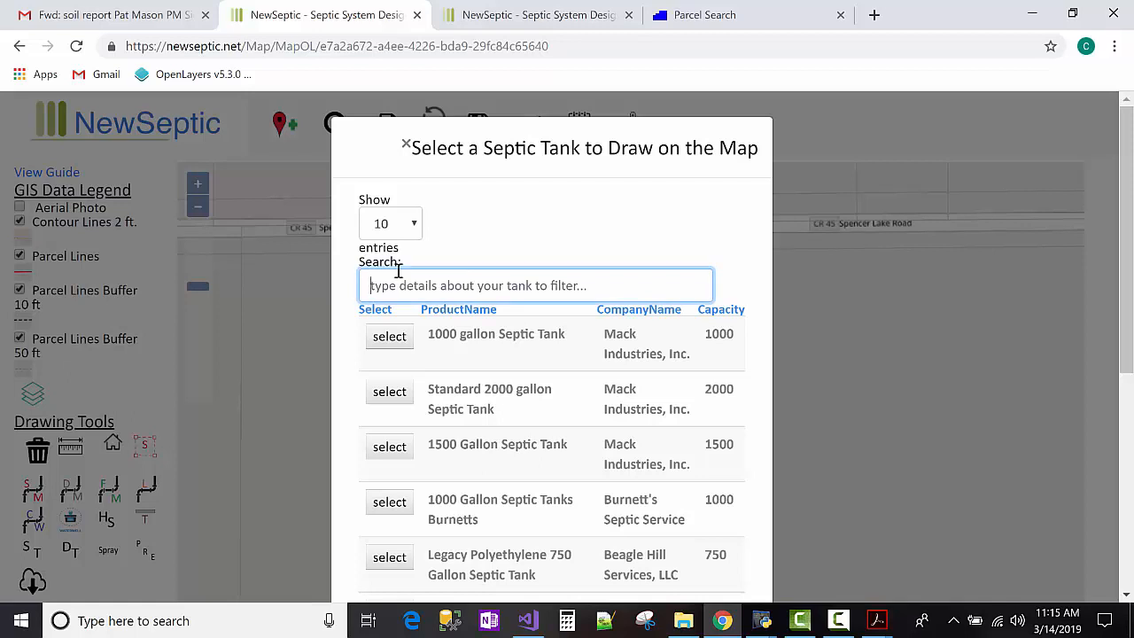
type("mack")
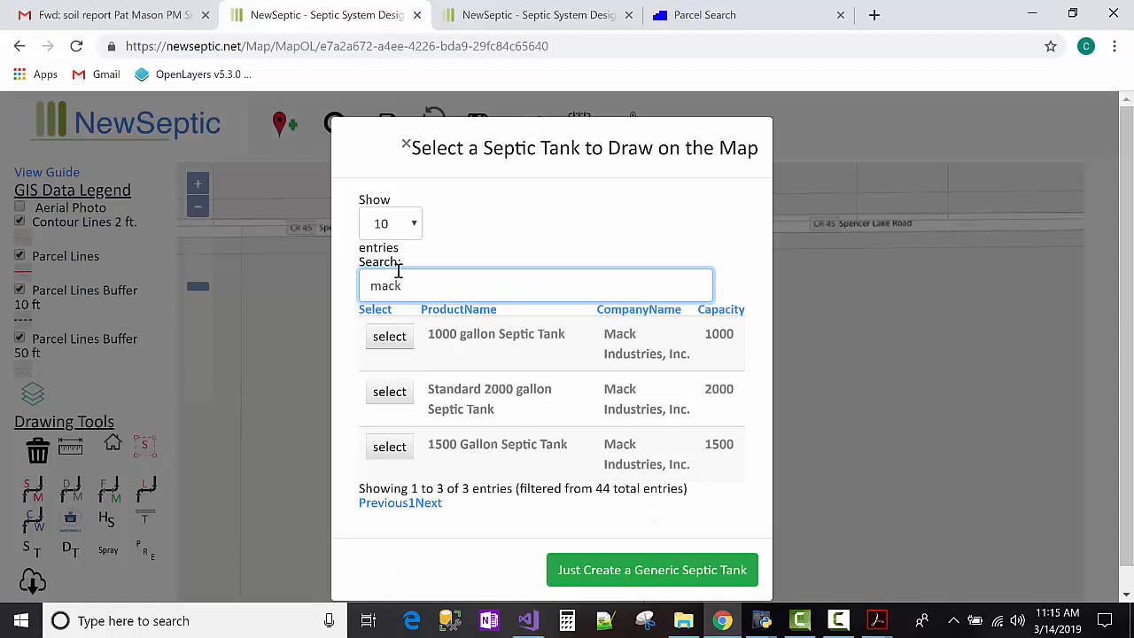
double_click(407, 283)
key("BackSpace")
type("mack")
double_click(405, 283)
type("union")
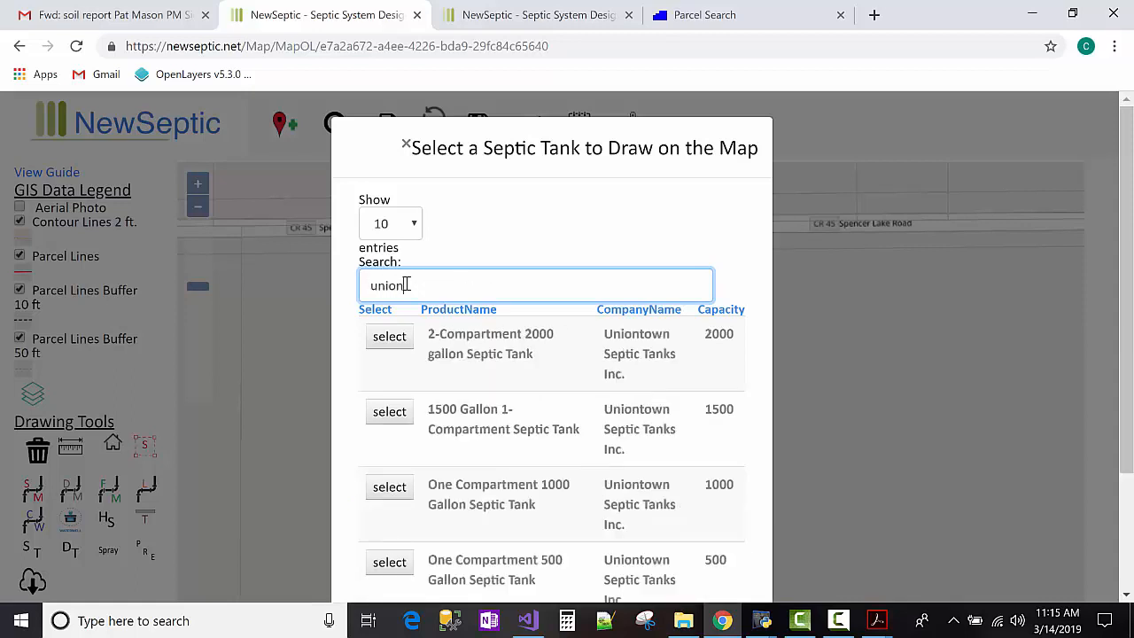
key("BackSpace")
key("BackSpace")
key("BackSpace")
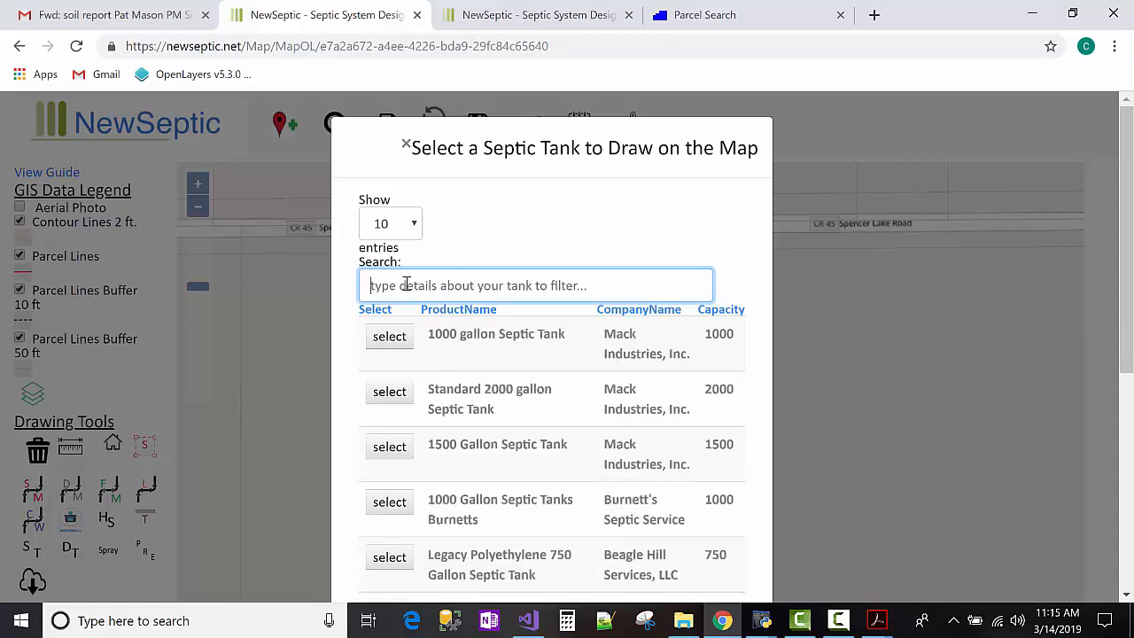
type("nor")
key("BackSpace")
key("BackSpace")
type("mack")
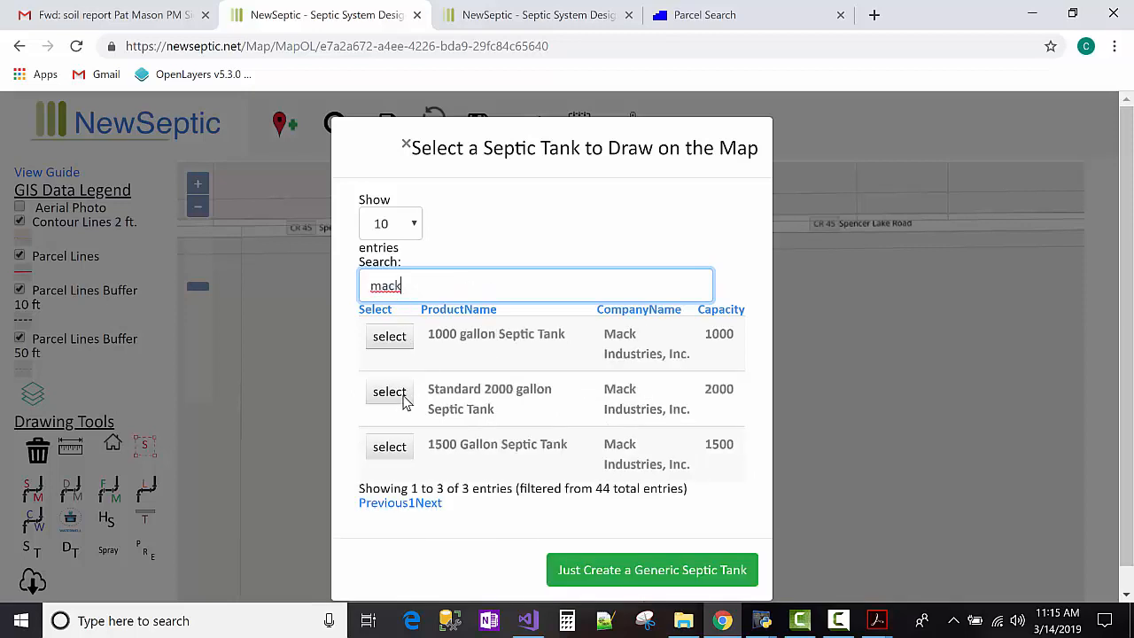
left_click(390, 447)
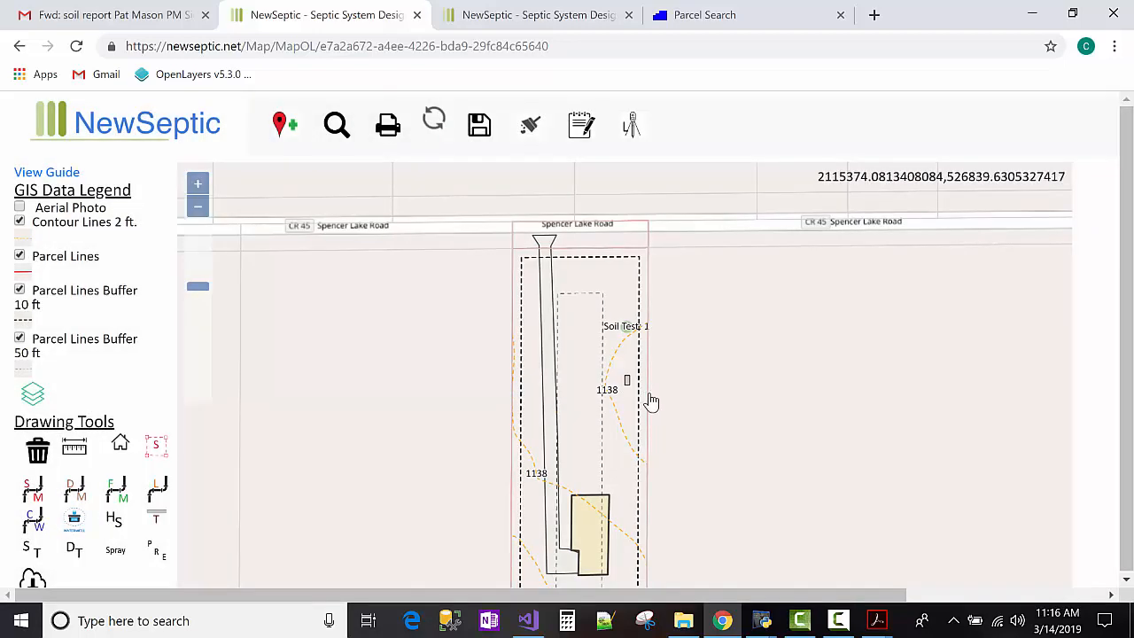
scroll(637, 401, "up", 2)
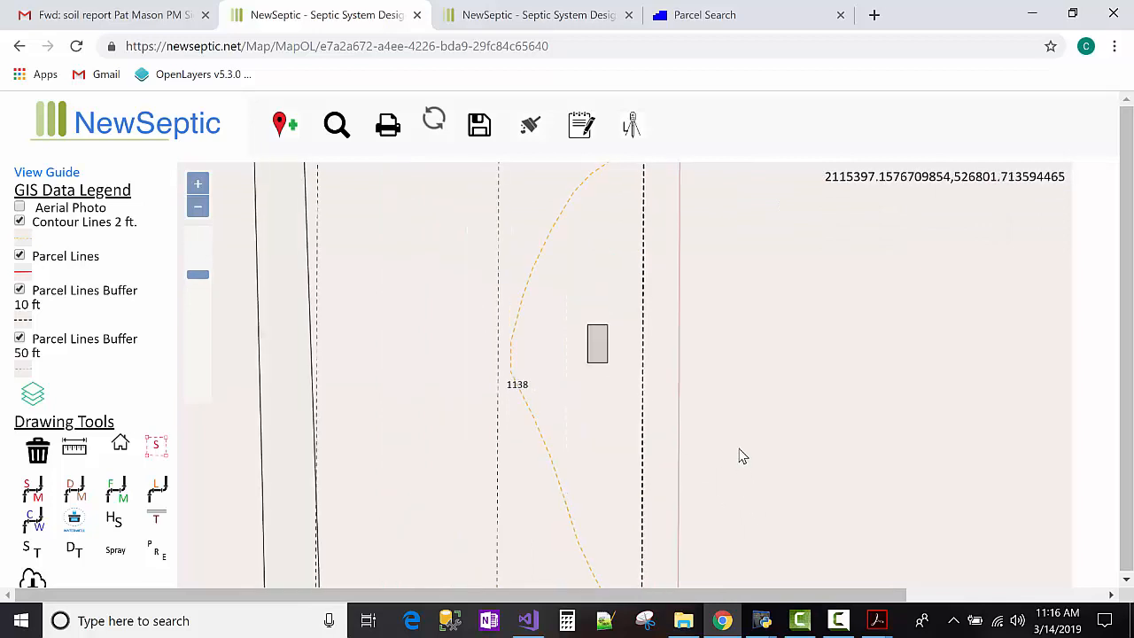
Drag the septic tank down just above the house and turn off Parcel Lines Buffer 50 ft.
left_click_drag(729, 309, 726, 276)
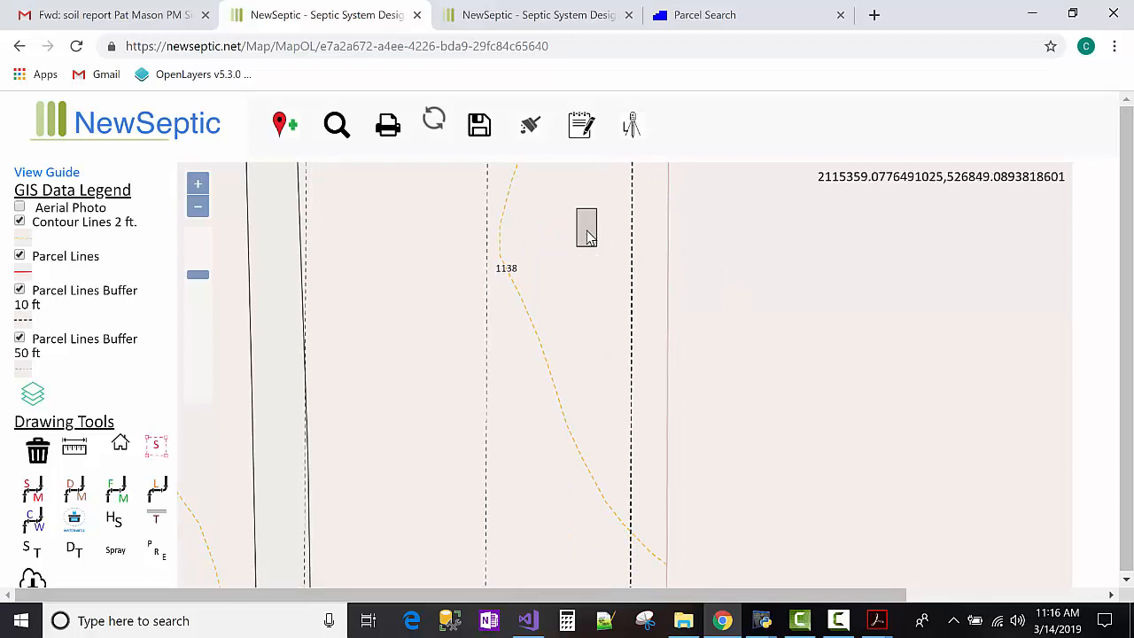
left_click(586, 231)
left_click_drag(587, 228, 477, 501)
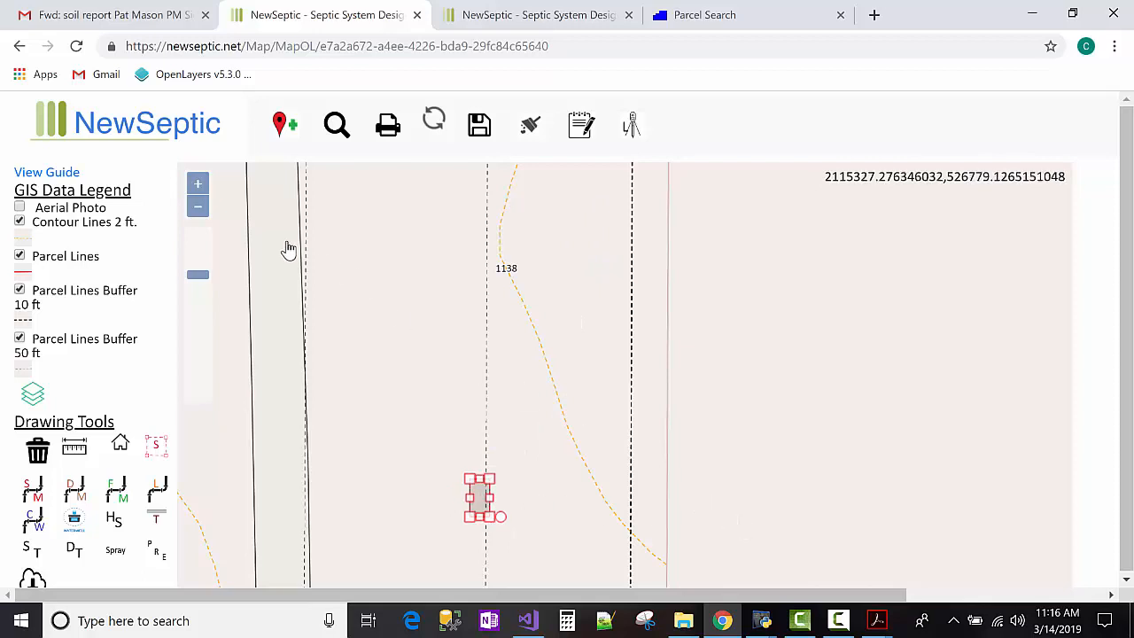
left_click(695, 396)
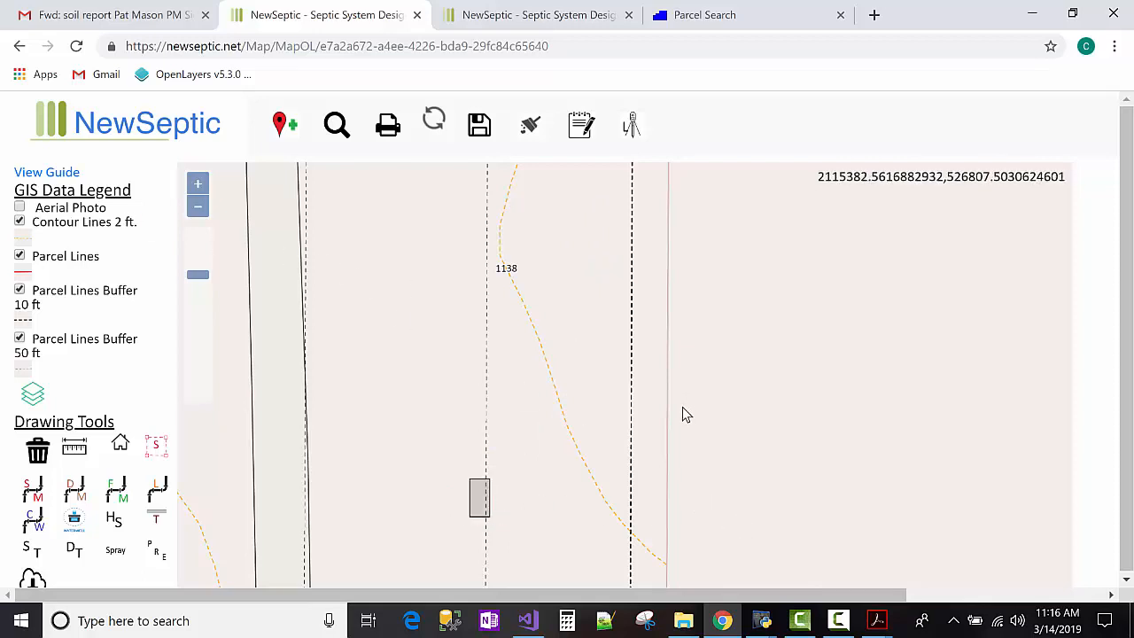
scroll(709, 452, "down", 1)
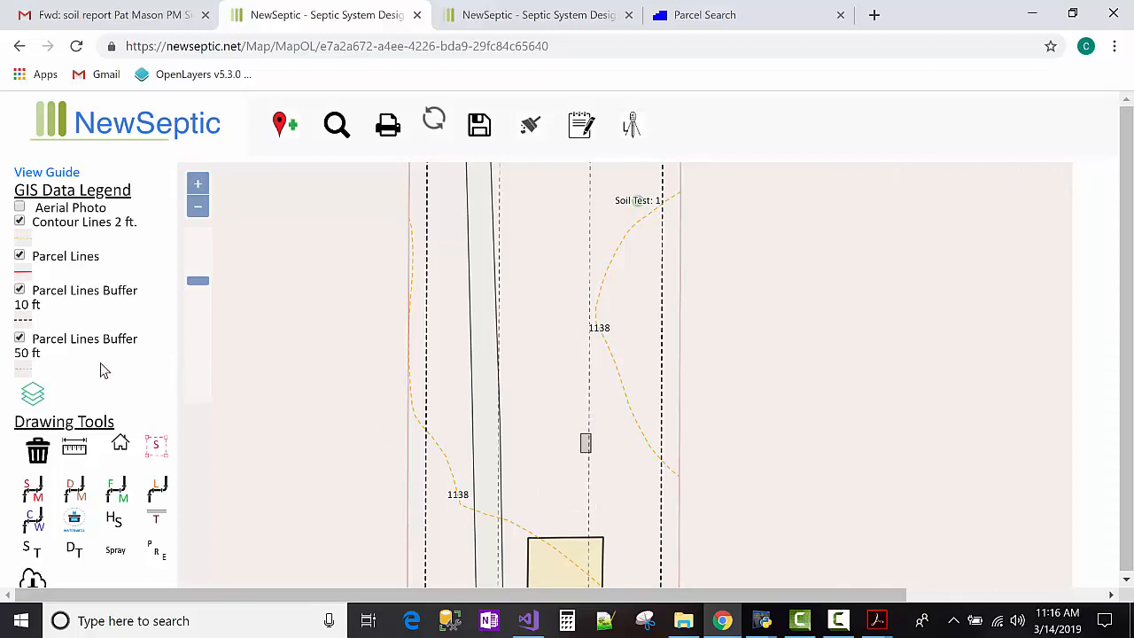
left_click(20, 339)
Draw a 47.6 ft sewer line from the house's top edge north to the septic tank.
left_click(149, 501)
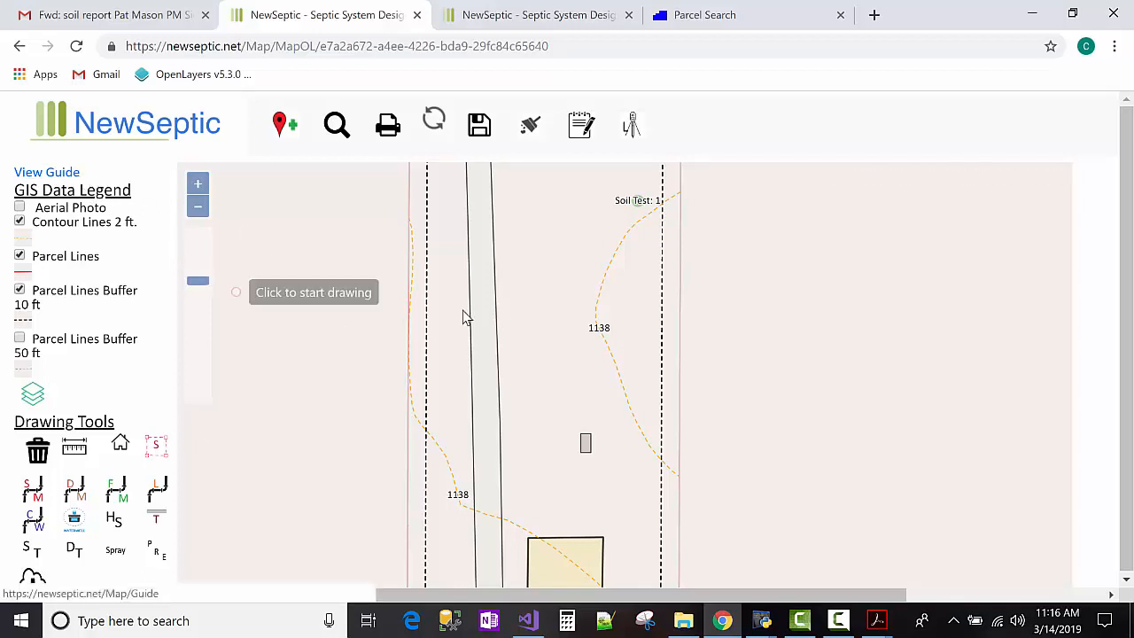
left_click(586, 538)
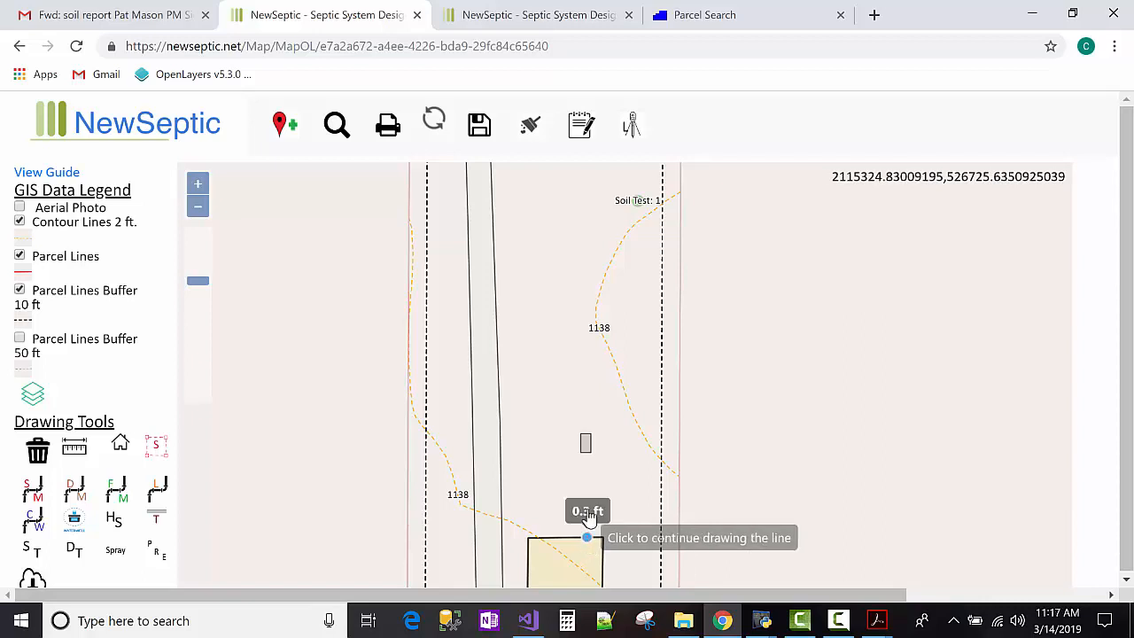
double_click(588, 457)
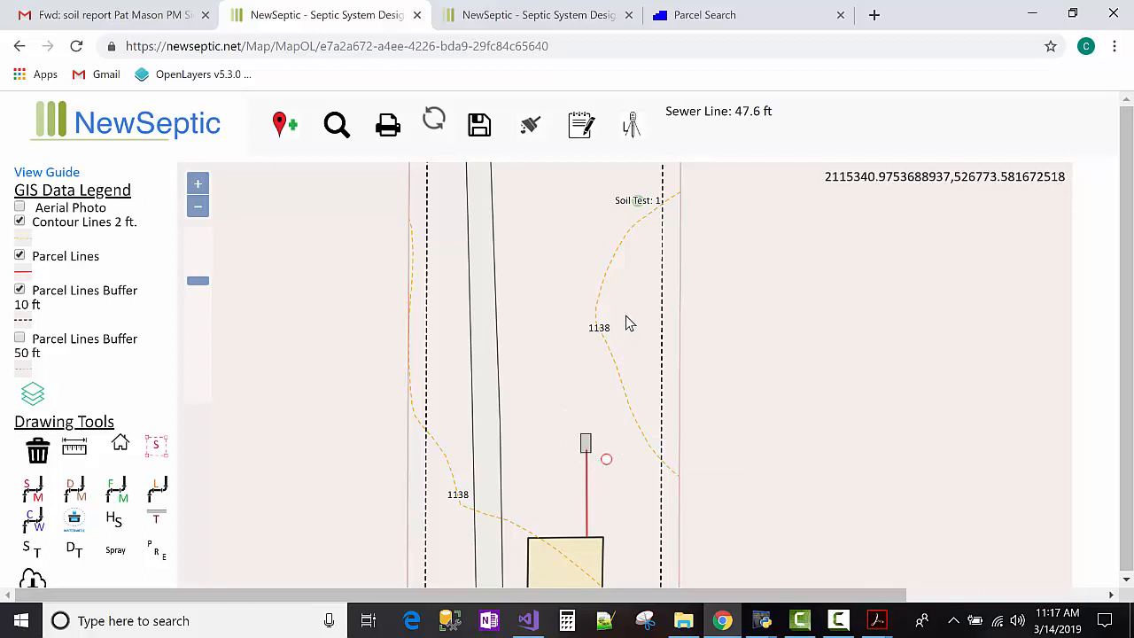
Replace the Sewer Pipe field measure for the 47.6 ft mapped pipe with 50 and save.
left_click(581, 129)
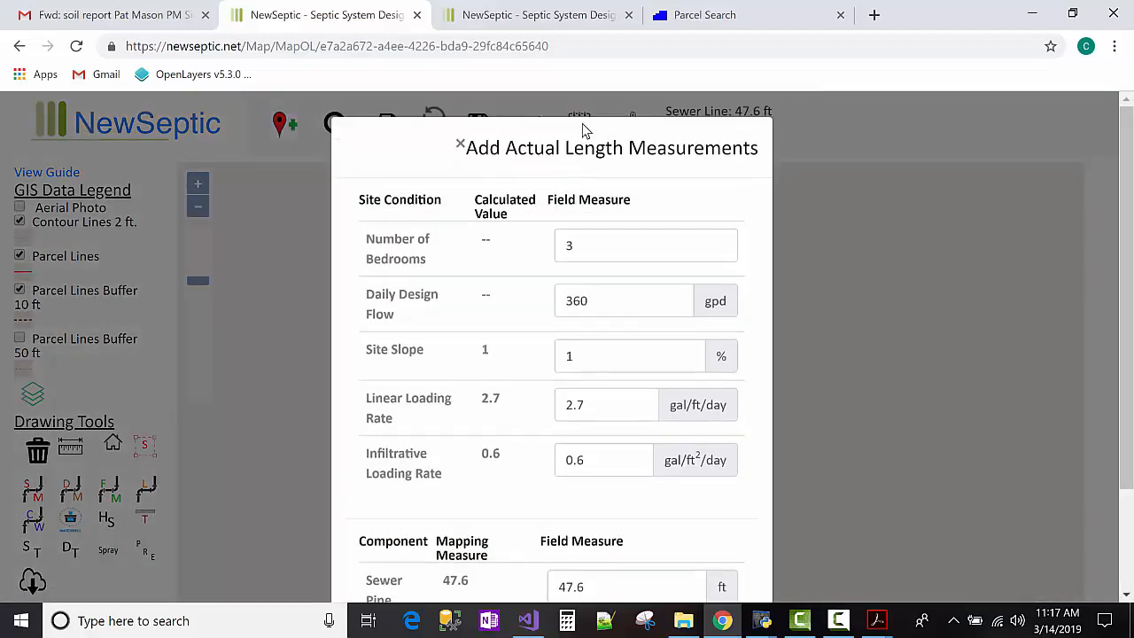
scroll(584, 186, "down", 3)
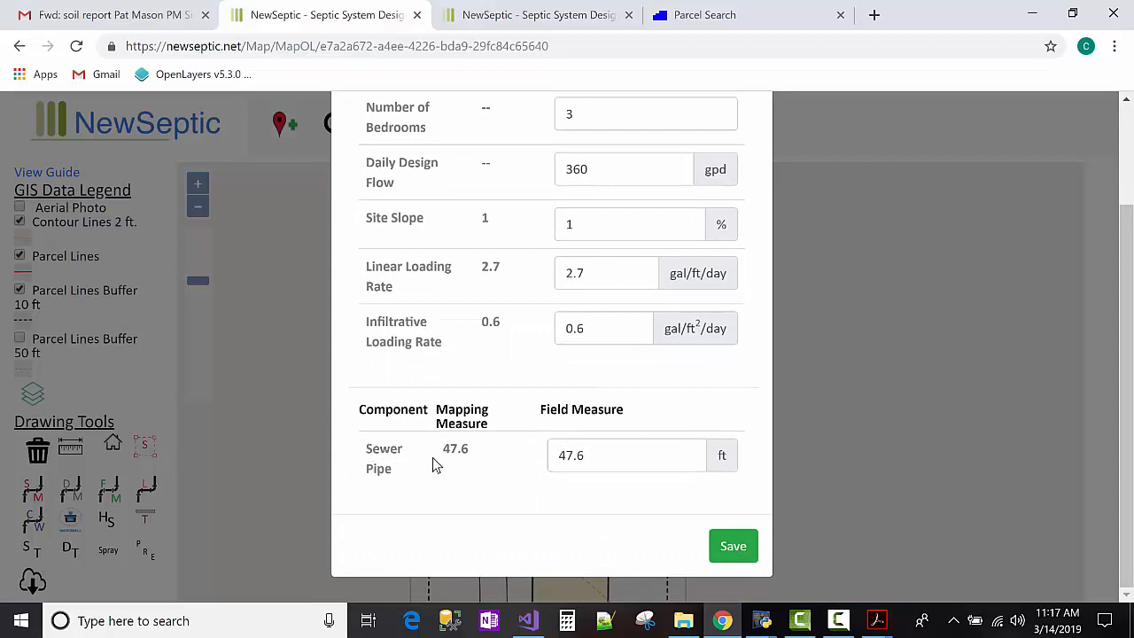
left_click_drag(446, 453, 468, 454)
left_click_drag(561, 455, 585, 455)
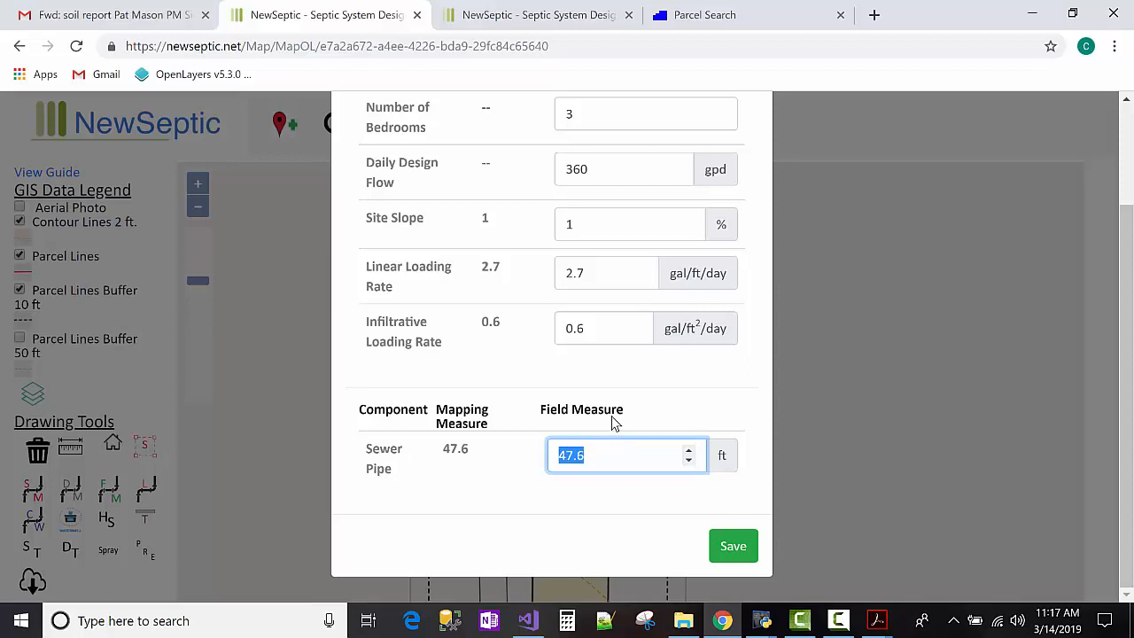
type("50")
double_click(564, 455)
left_click(600, 455)
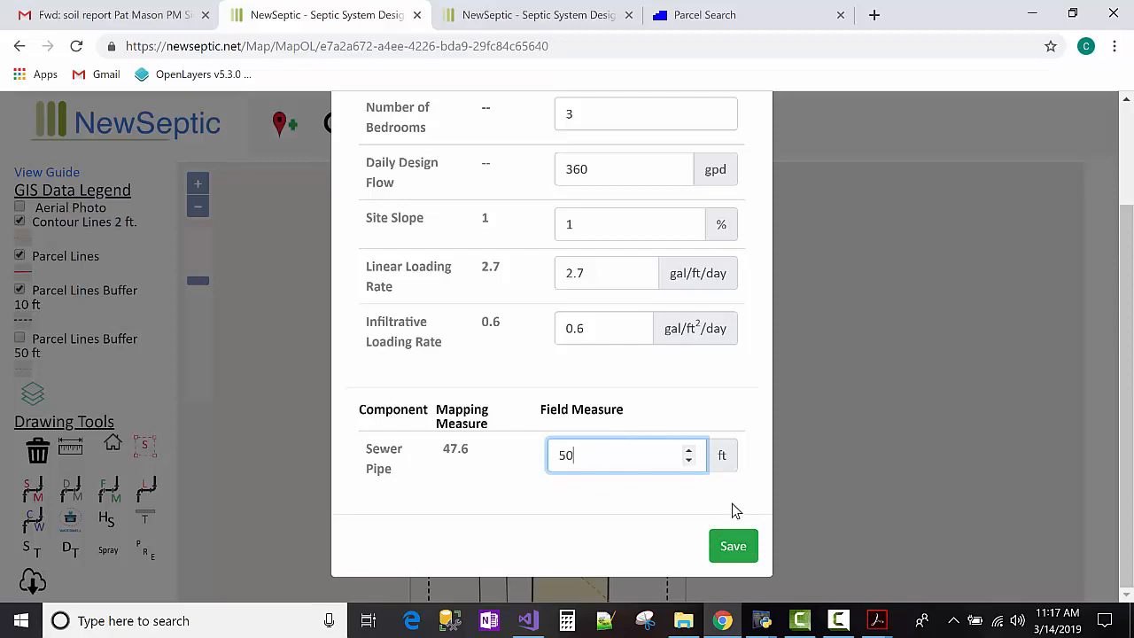
left_click(733, 548)
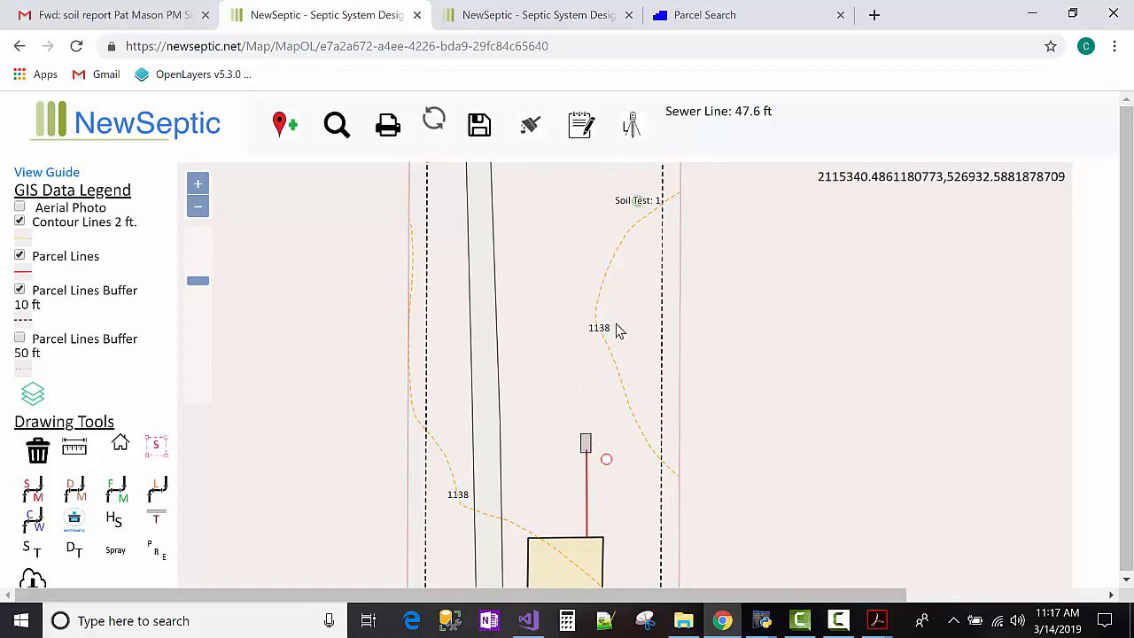
left_click(201, 209)
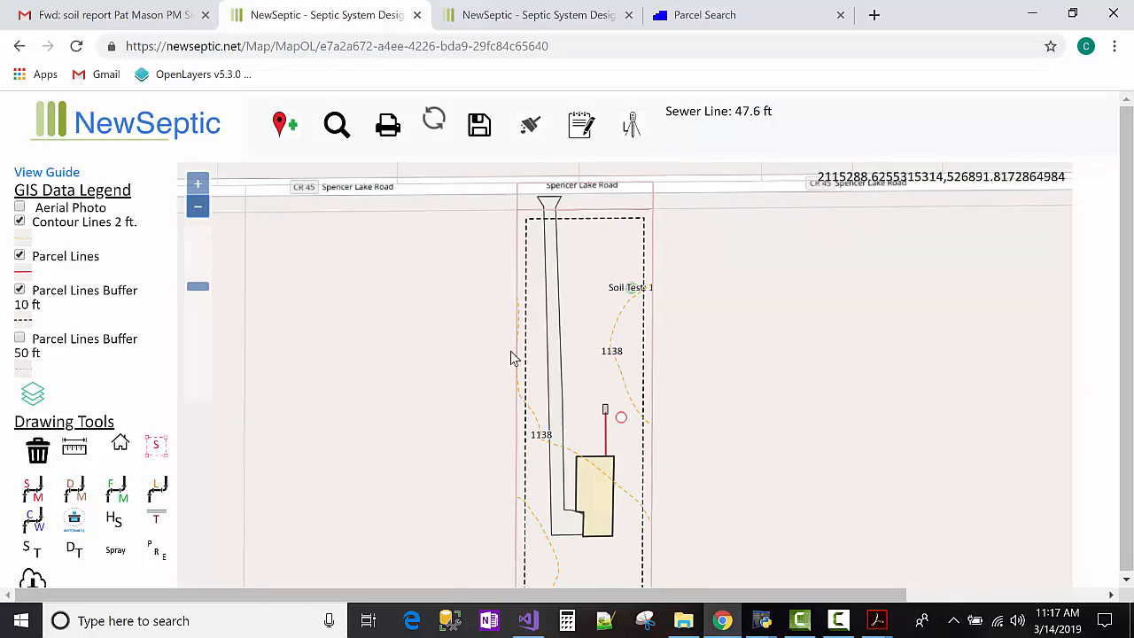
left_click(157, 518)
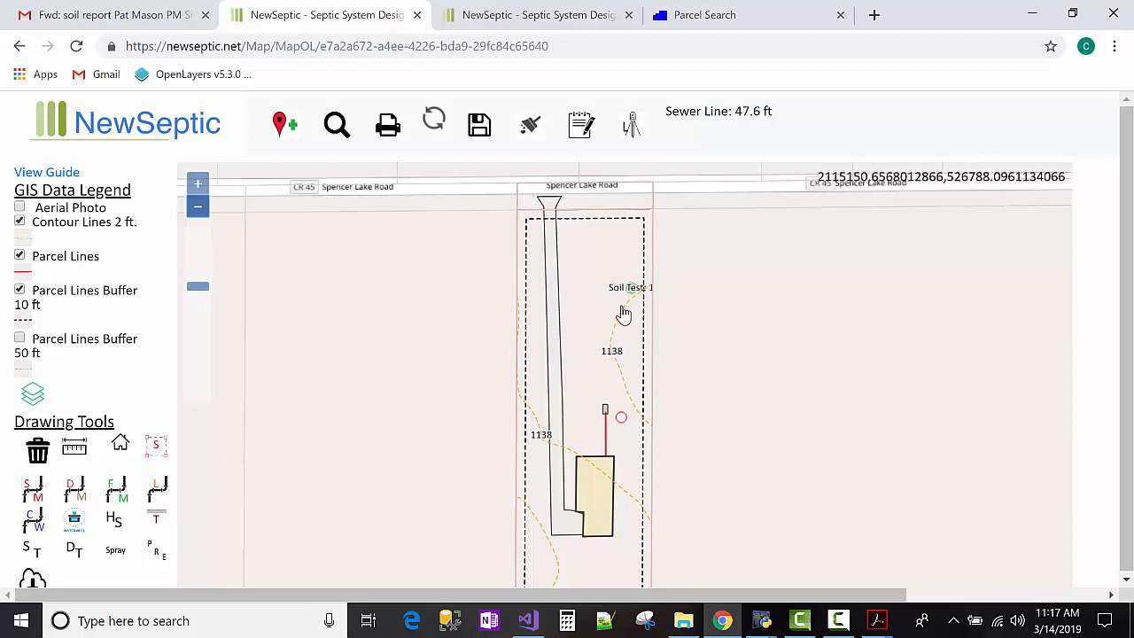
scroll(611, 408, "up", 2)
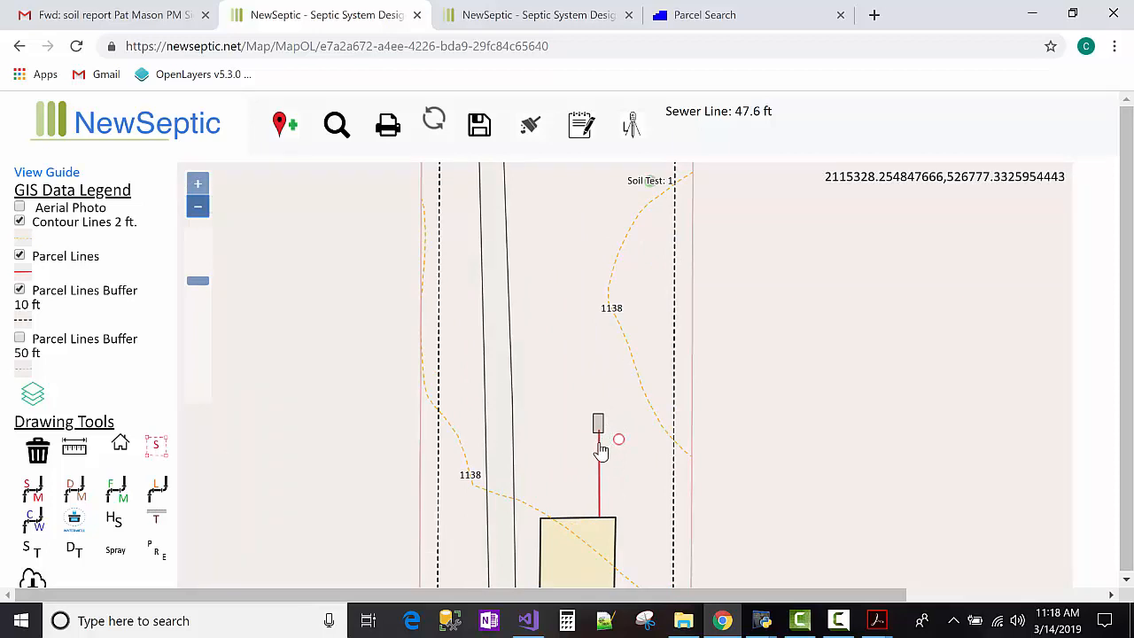
scroll(602, 449, "up", 1)
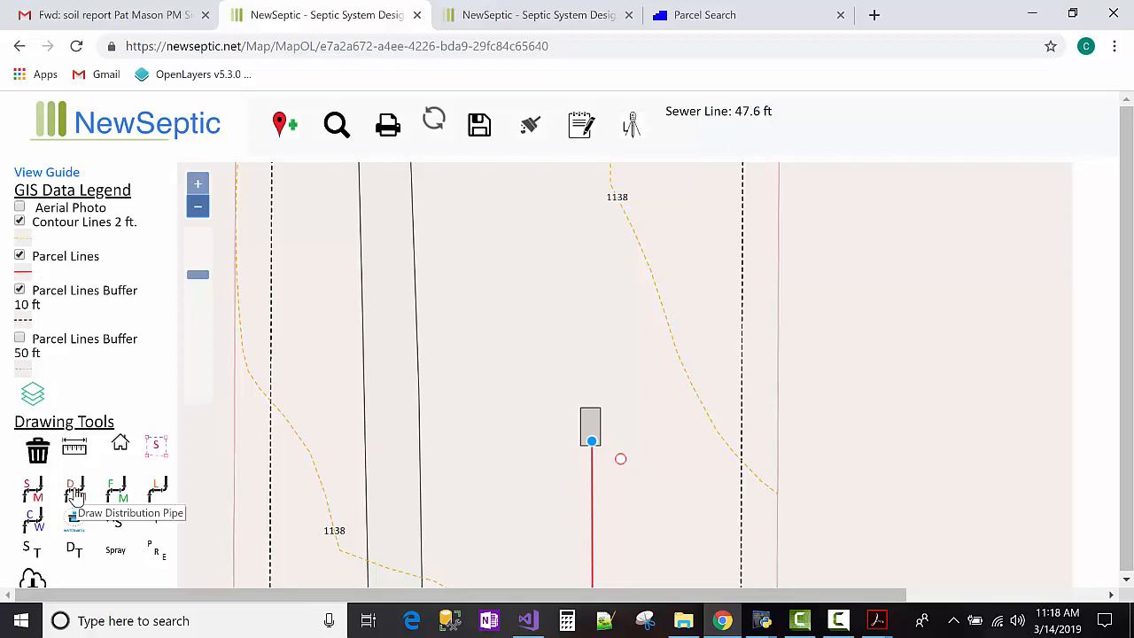
From Add Actual Elevation Measurements, follow the 'Read about how we generate our map elevation data' link.
left_click(634, 128)
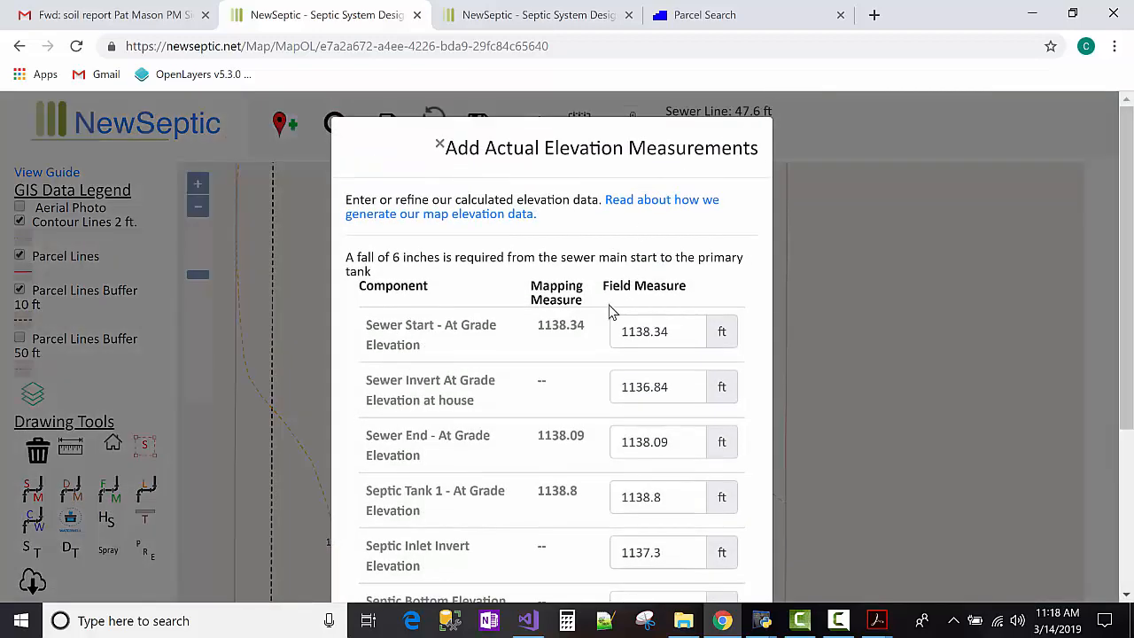
scroll(609, 309, "down", 1)
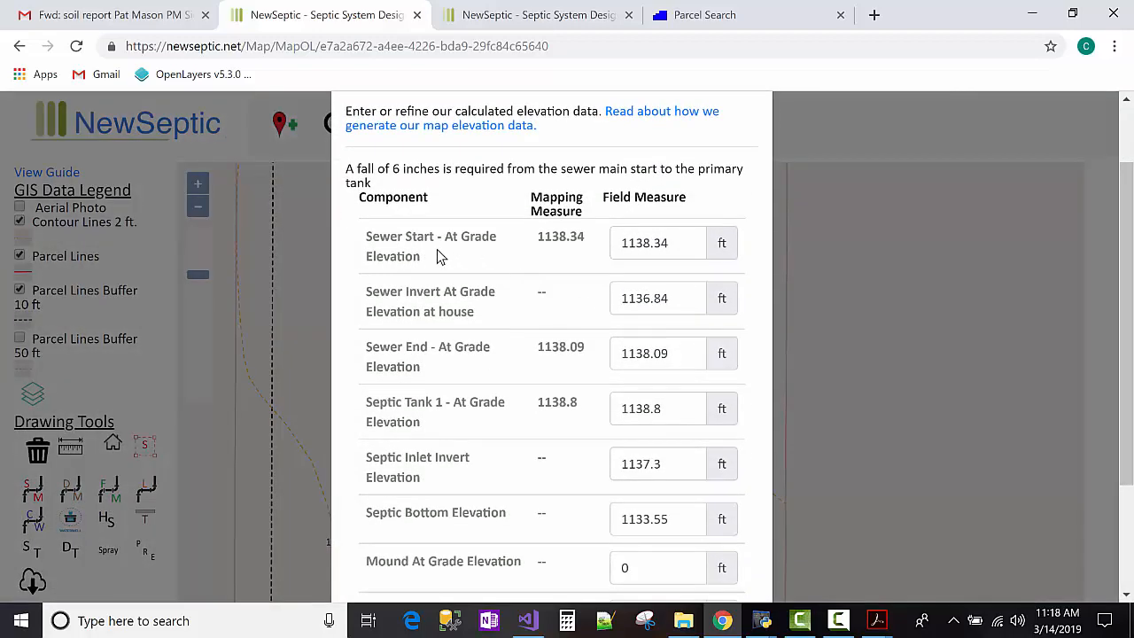
scroll(372, 238, "down", 2)
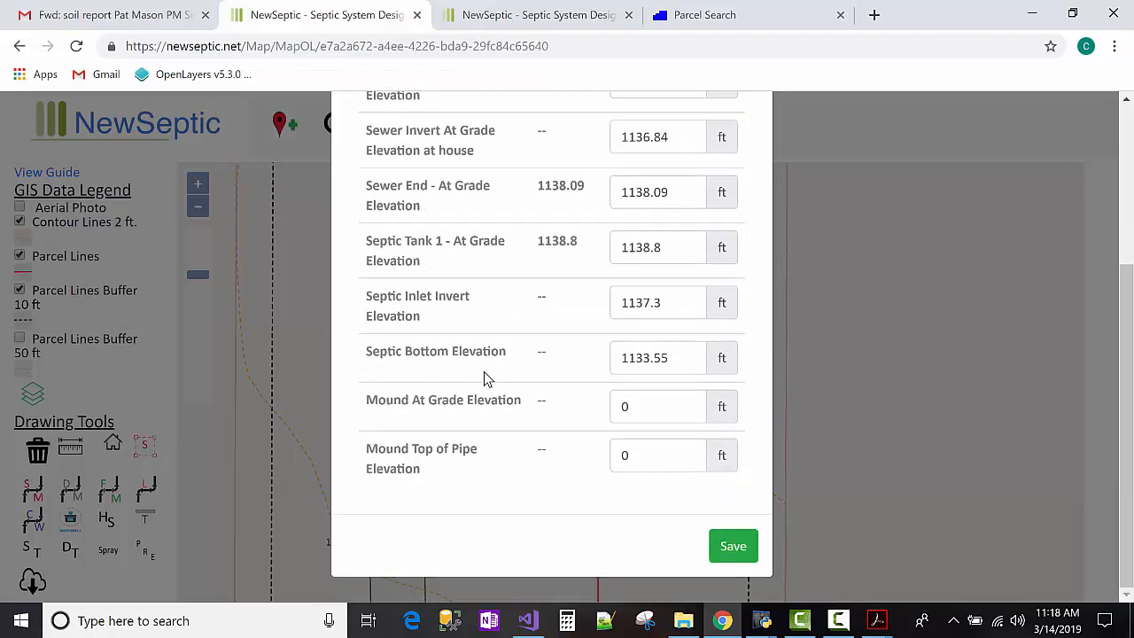
scroll(484, 376, "up", 1)
scroll(493, 376, "up", 1)
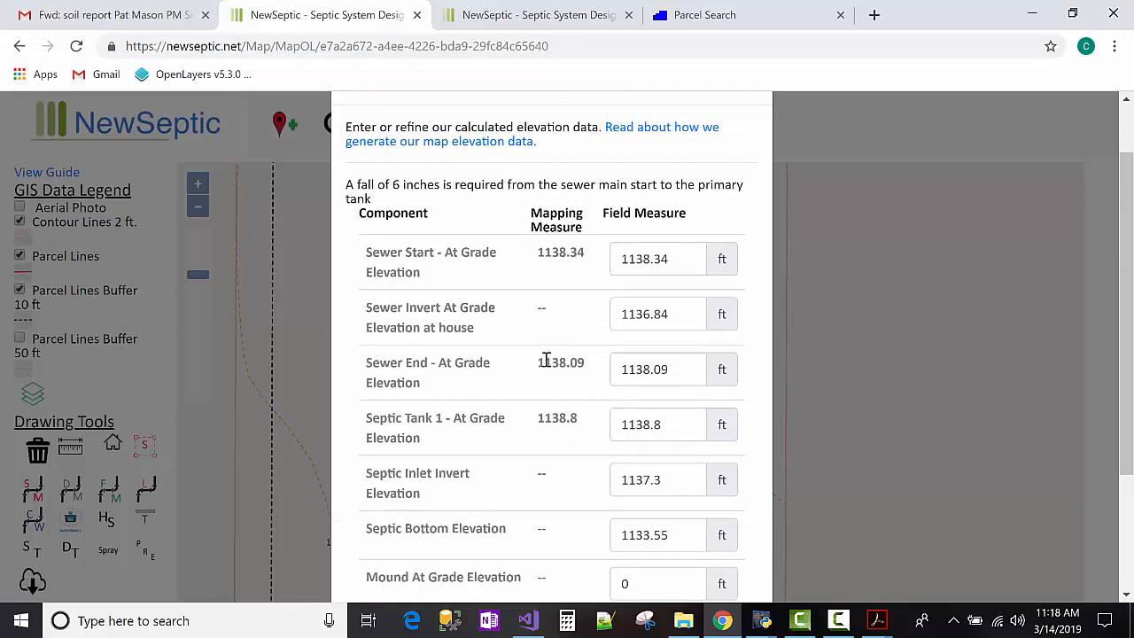
left_click(665, 133)
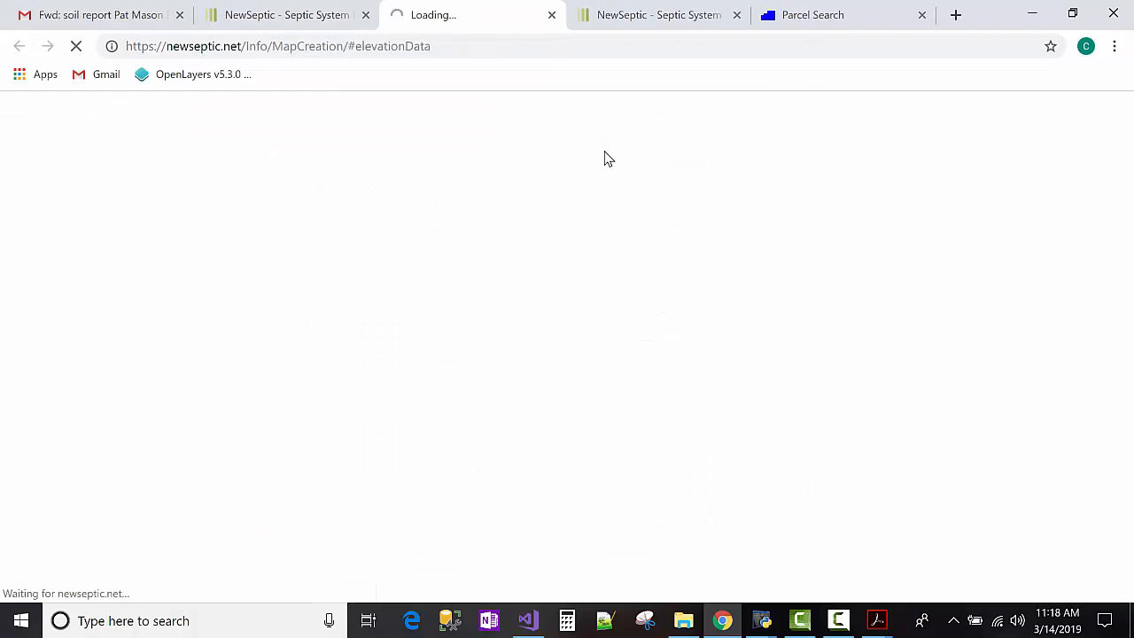
Back on the map tab, check the Sewer Start mapping elevation of 1138.34.
left_click(306, 16)
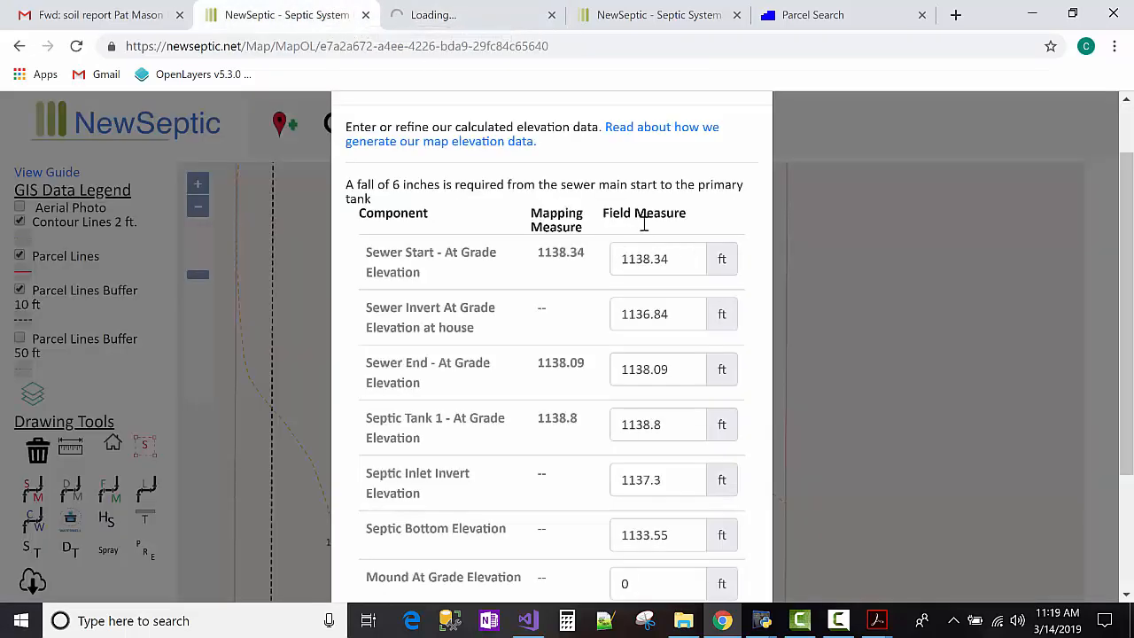
scroll(636, 270, "down", 1)
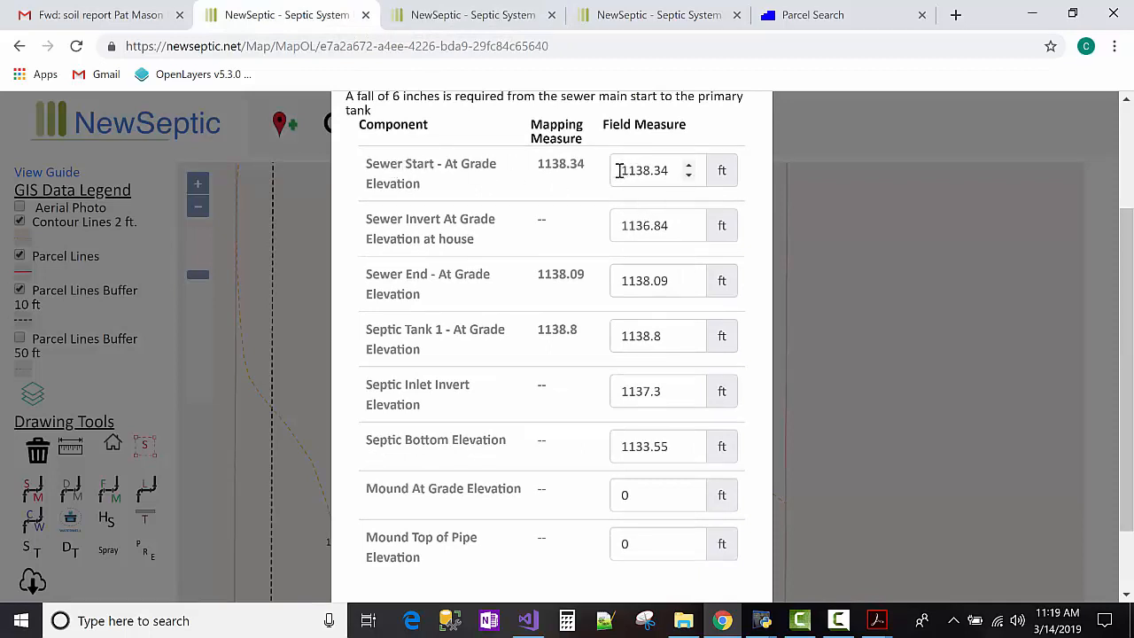
left_click_drag(538, 163, 585, 163)
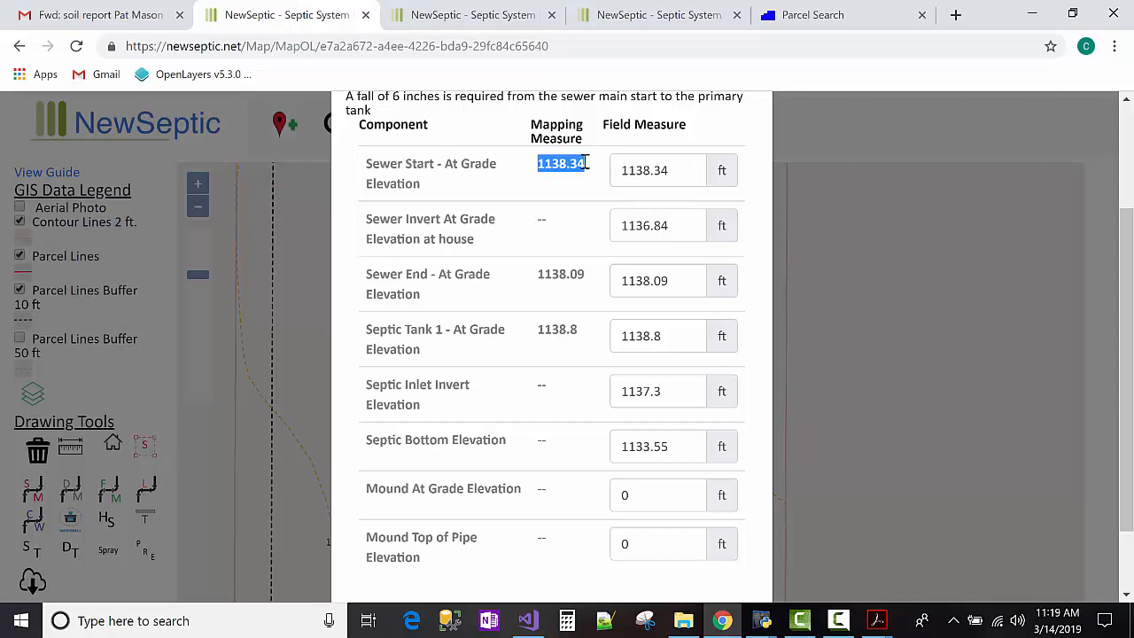
left_click(587, 170)
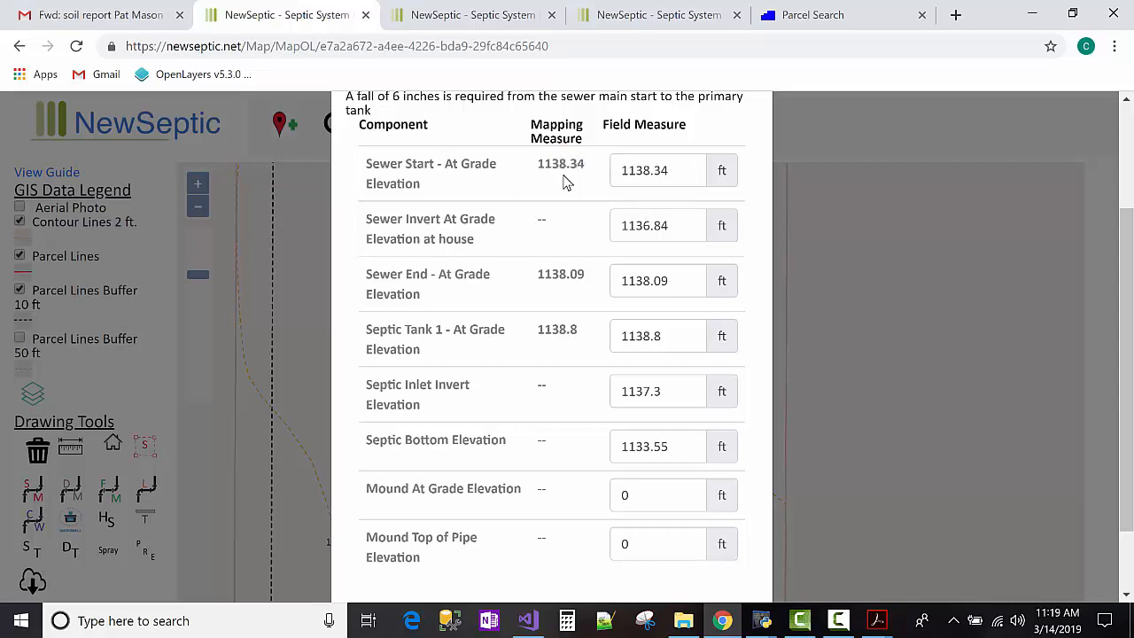
left_click_drag(545, 164, 585, 167)
left_click(594, 177)
Compare the Sewer End elevation 1138.09 with its field value, then close the form unchanged.
left_click_drag(534, 282, 589, 282)
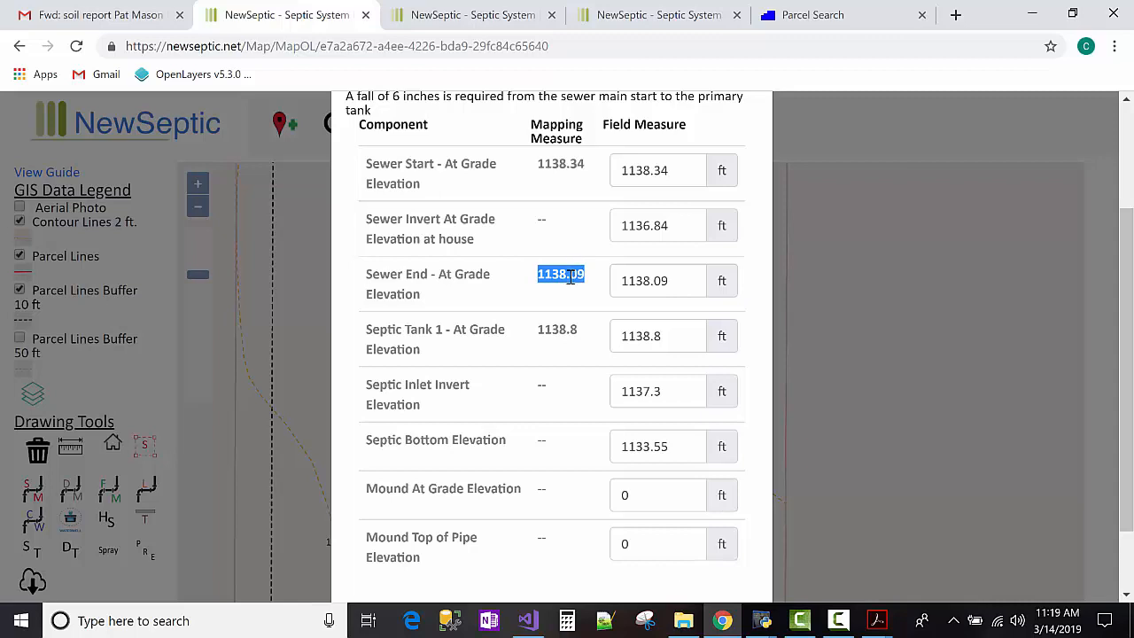
left_click(614, 281)
double_click(615, 281)
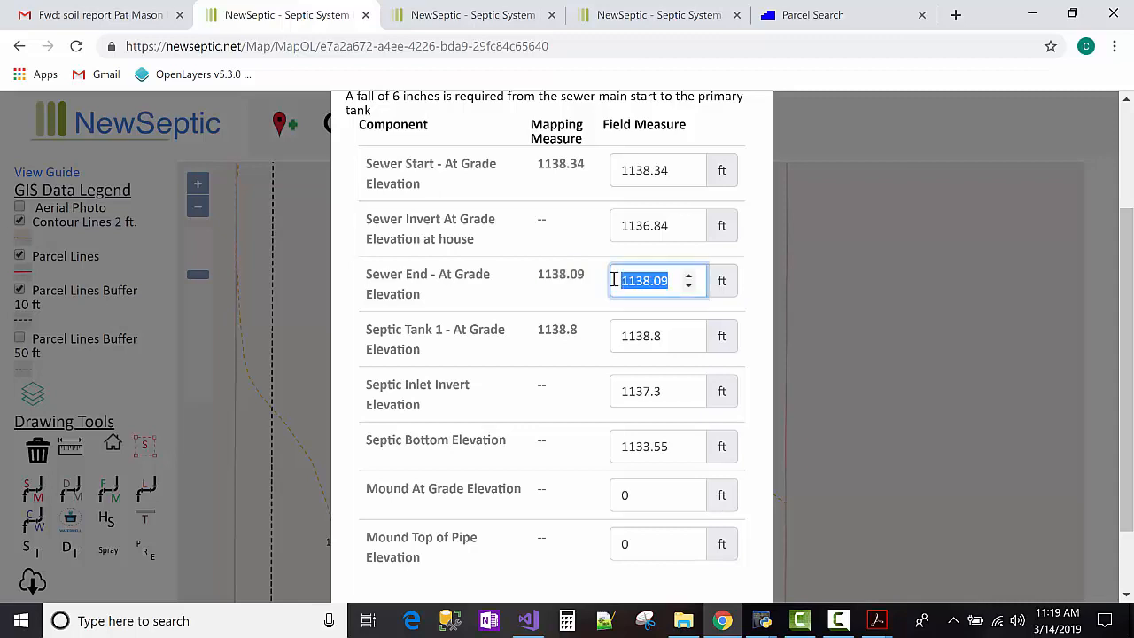
left_click(641, 170)
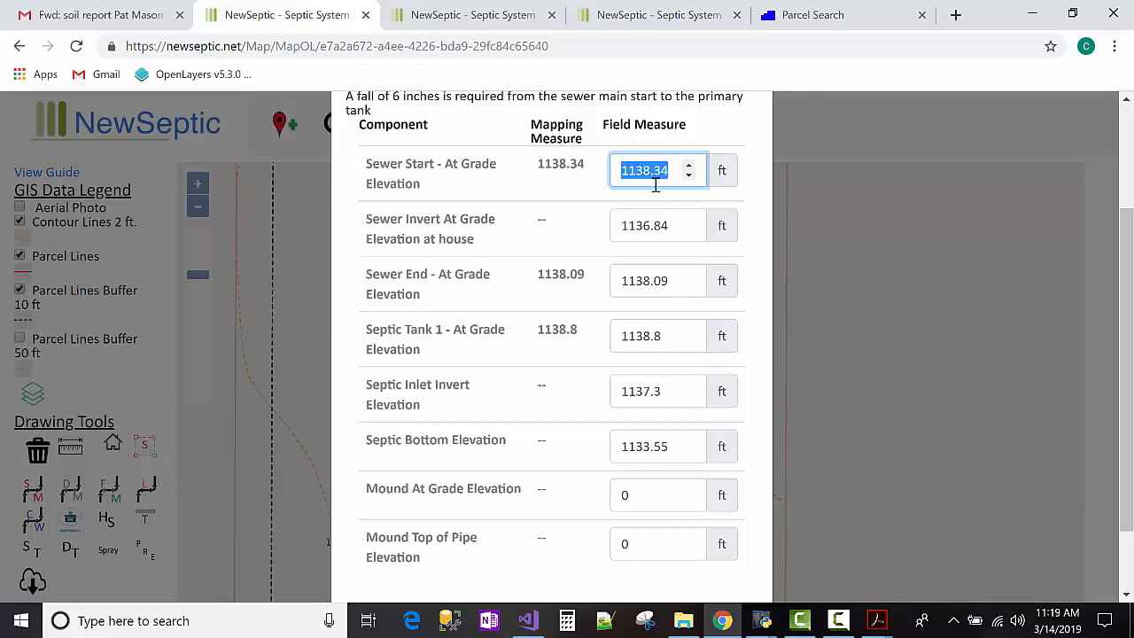
scroll(610, 192, "up", 2)
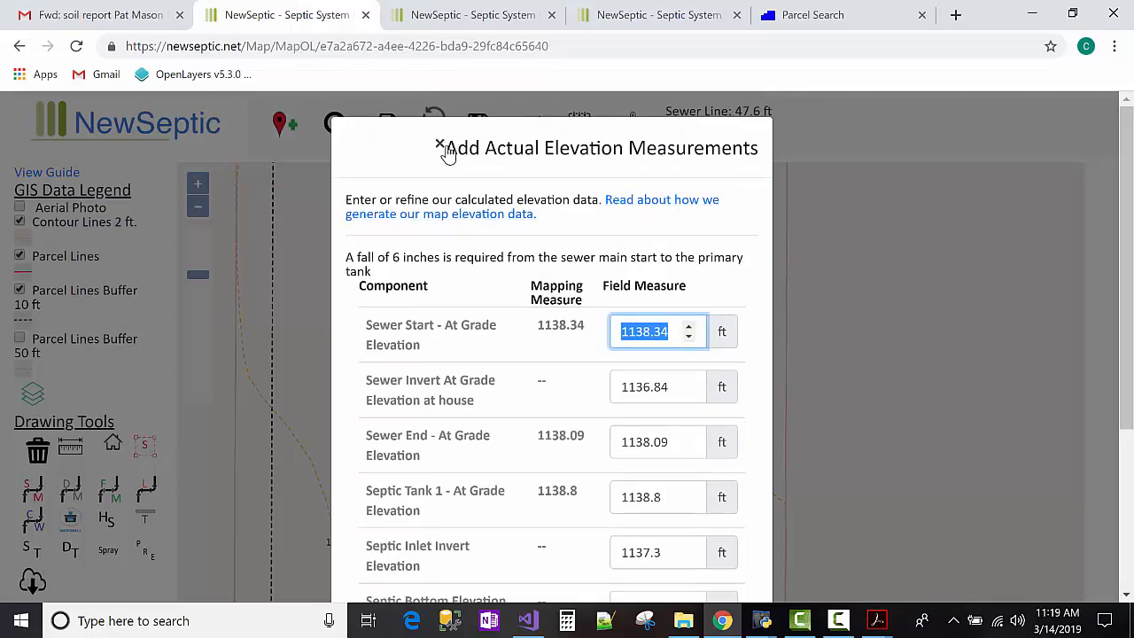
scroll(496, 262, "down", 3)
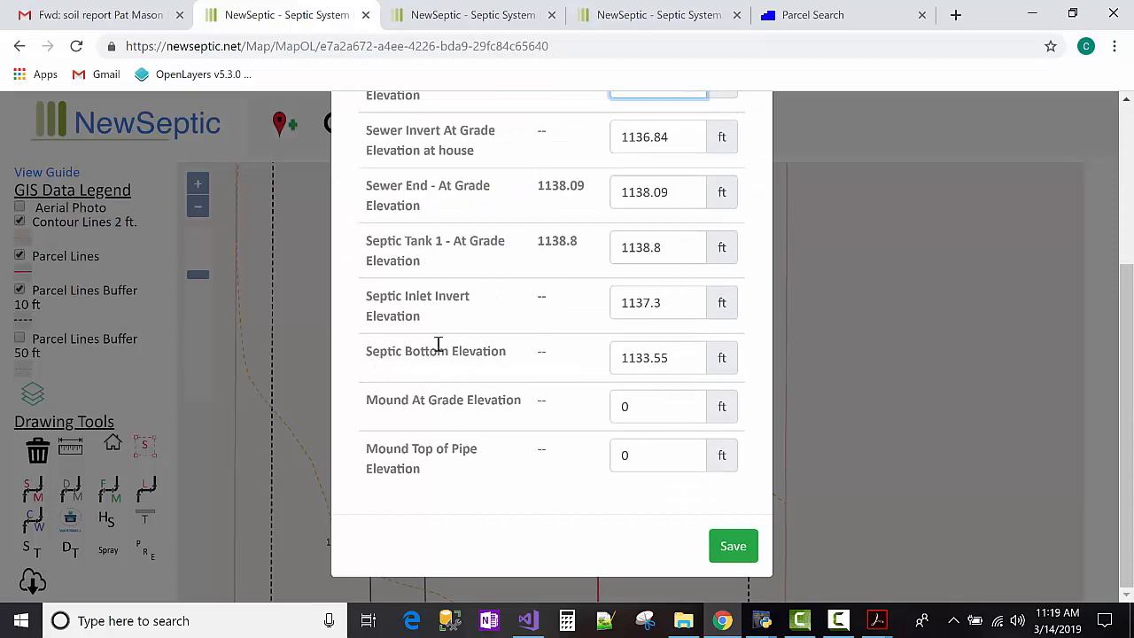
scroll(496, 301, "up", 3)
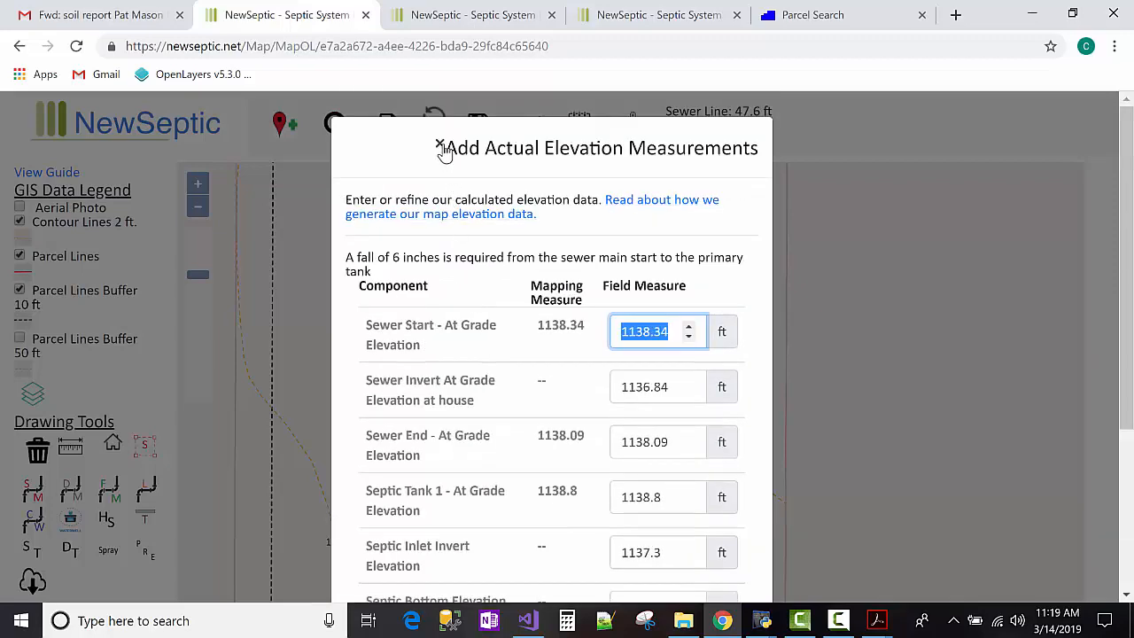
left_click(440, 146)
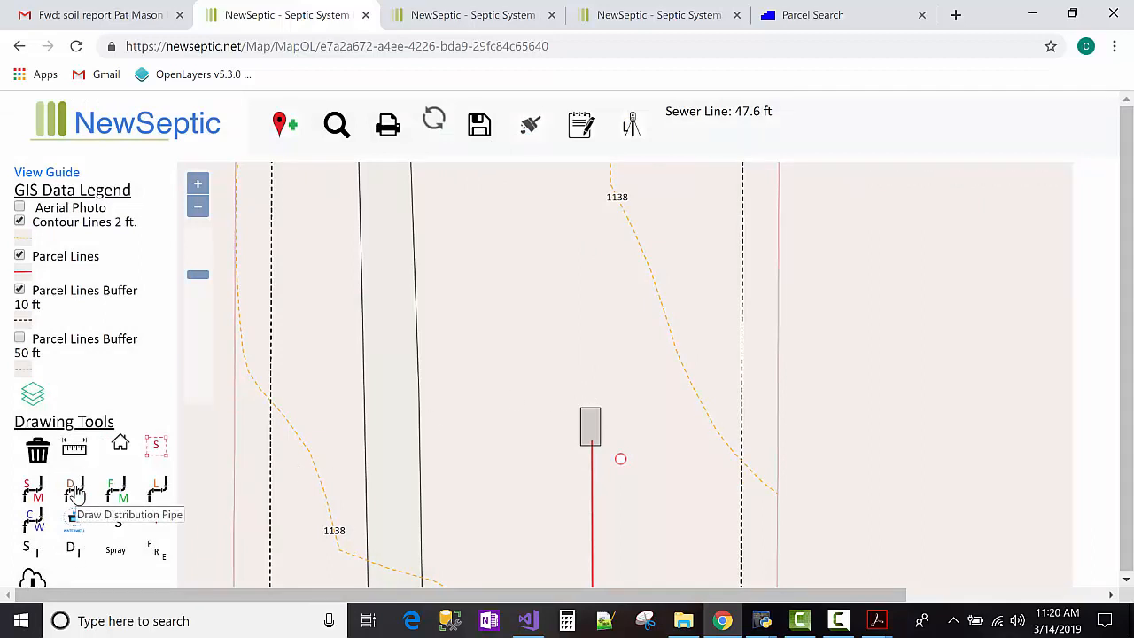
Draw a 2.7 ft distribution line starting at the top of the septic tank.
left_click(589, 404)
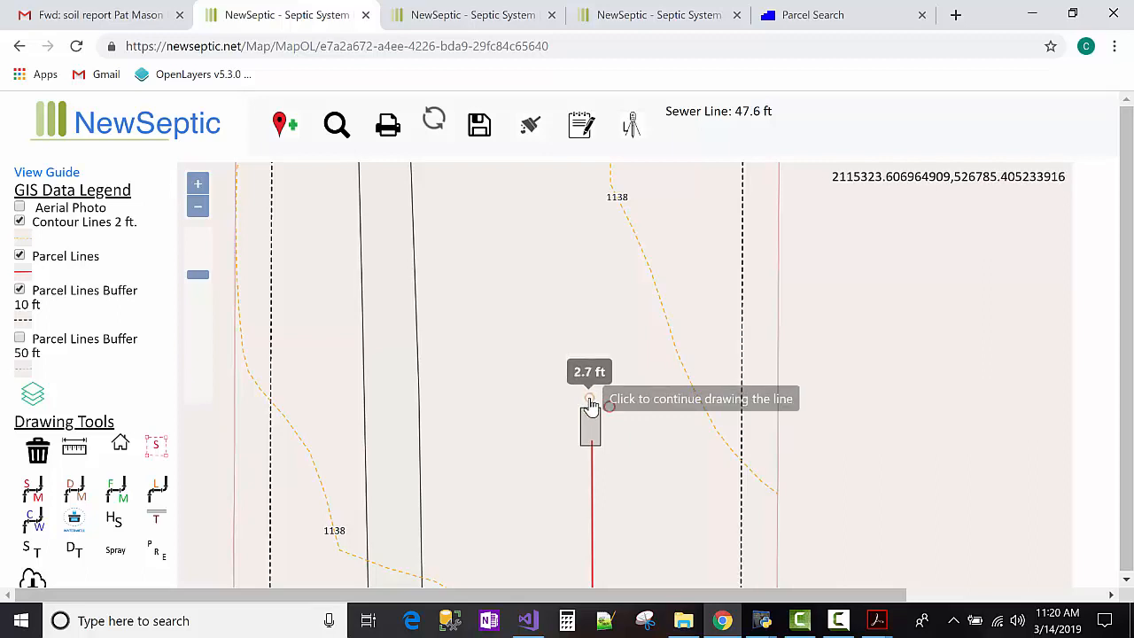
double_click(590, 404)
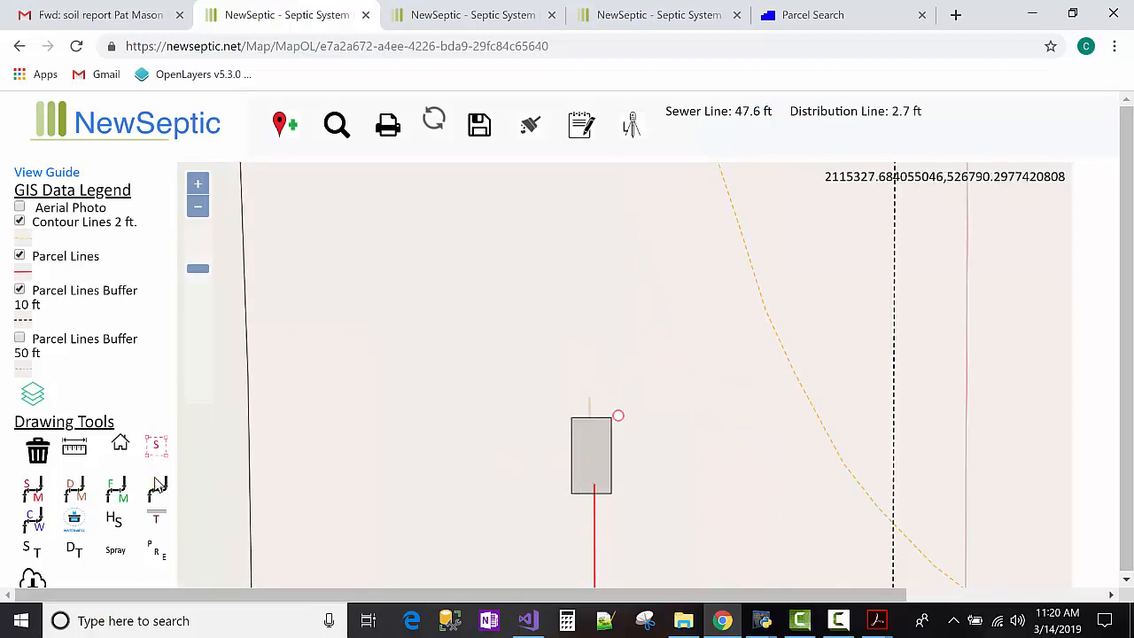
left_click(74, 550)
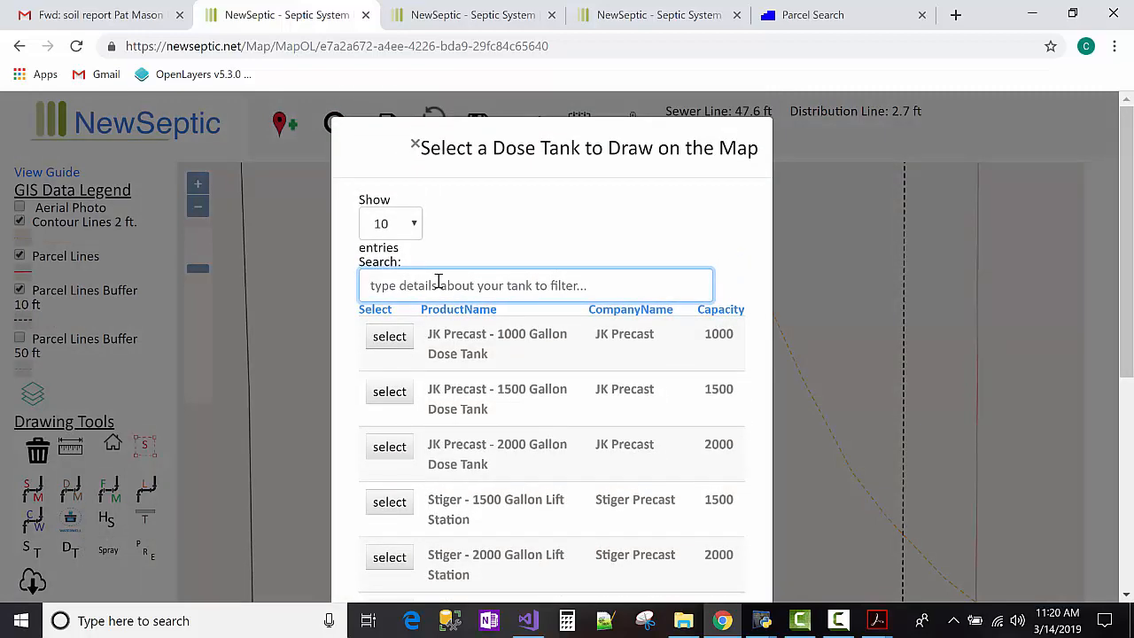
Place the Mack Standard 1000 gallon Dose Tank just north of the septic tank, then zoom out.
type("mack")
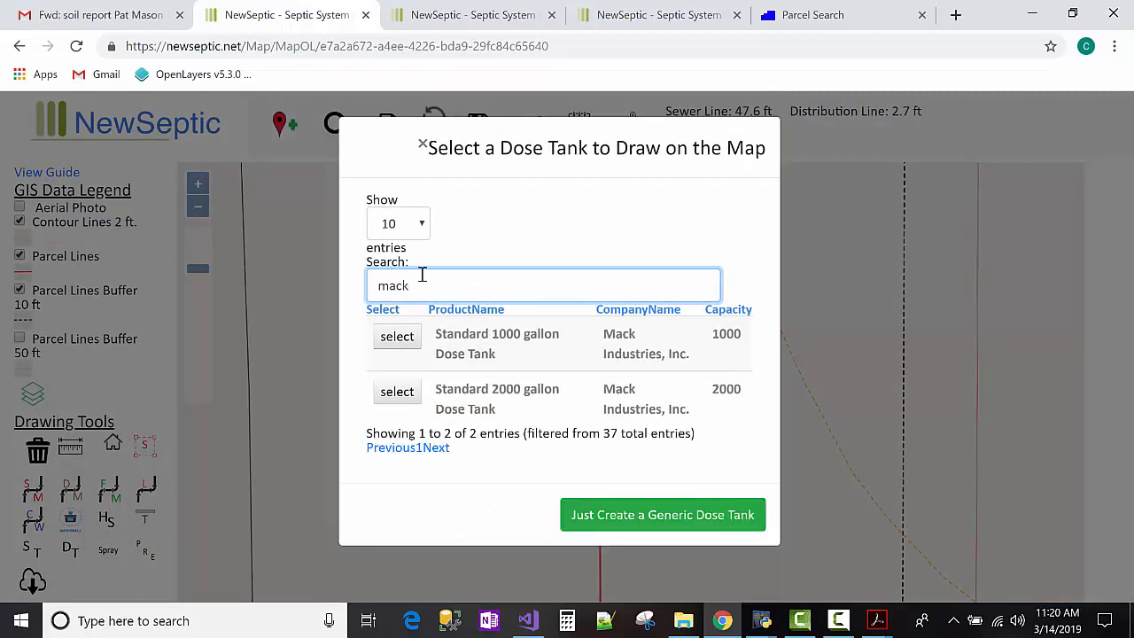
left_click(397, 338)
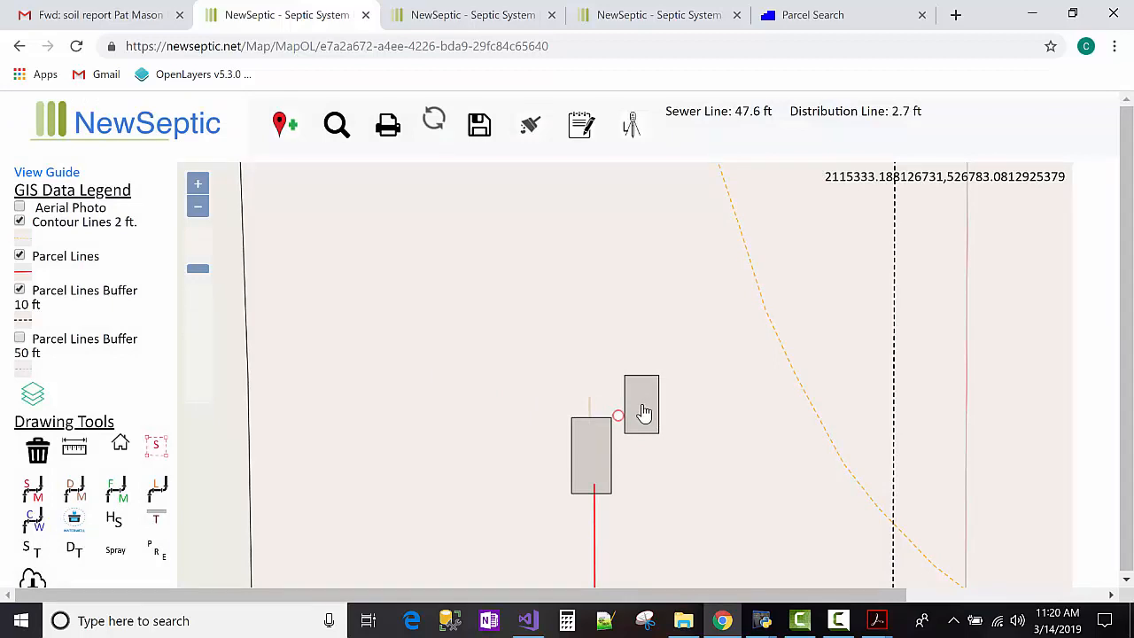
left_click(644, 412)
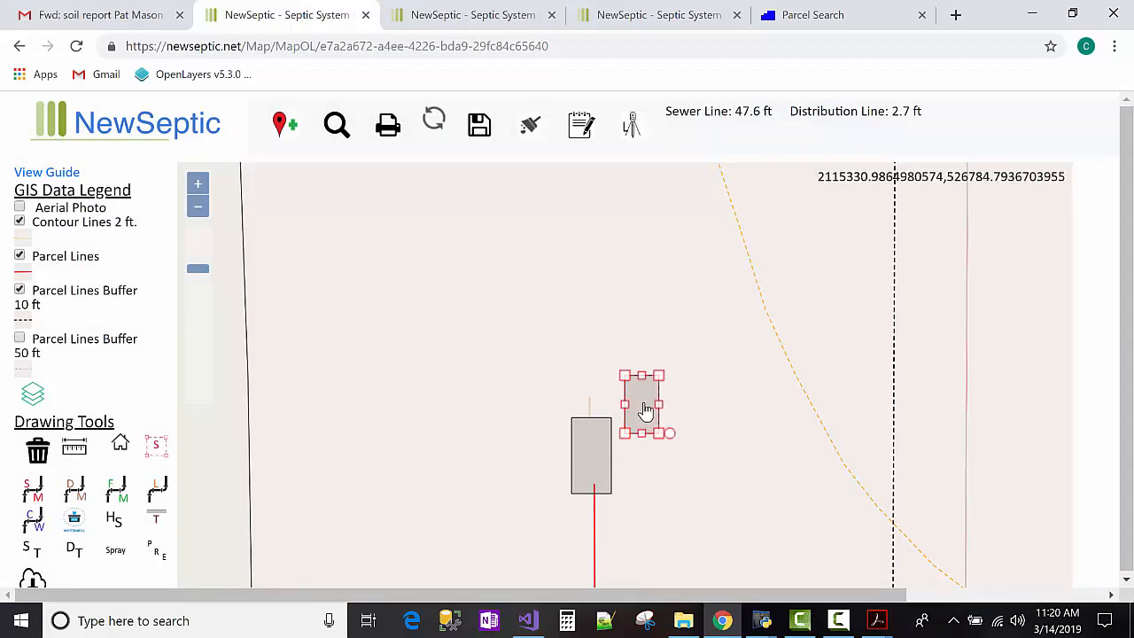
left_click_drag(622, 393, 591, 379)
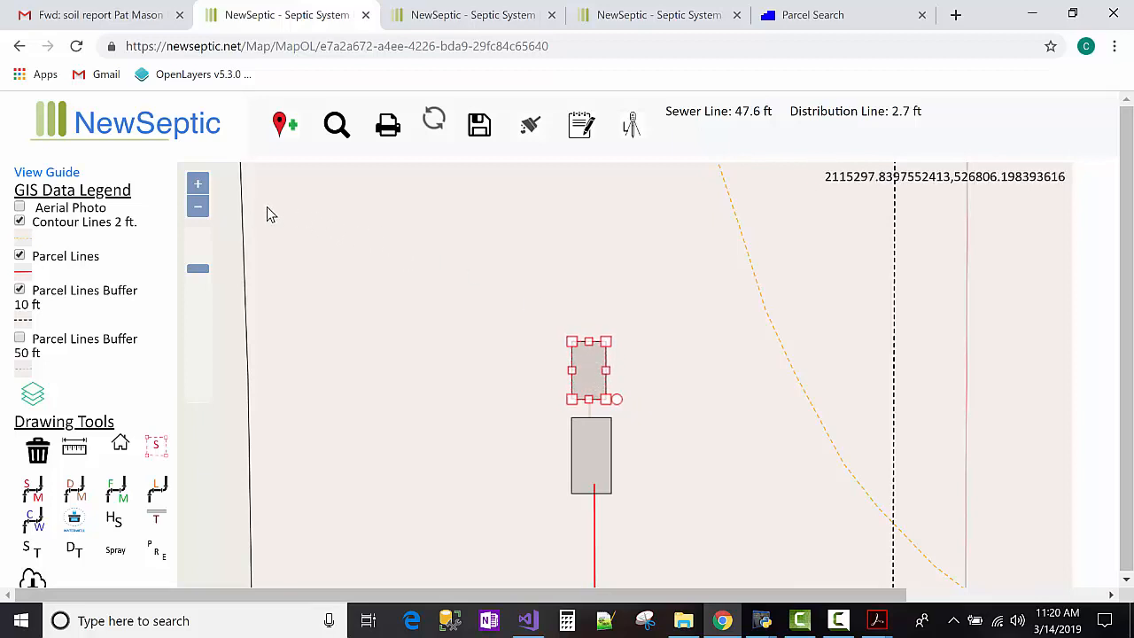
left_click(195, 209)
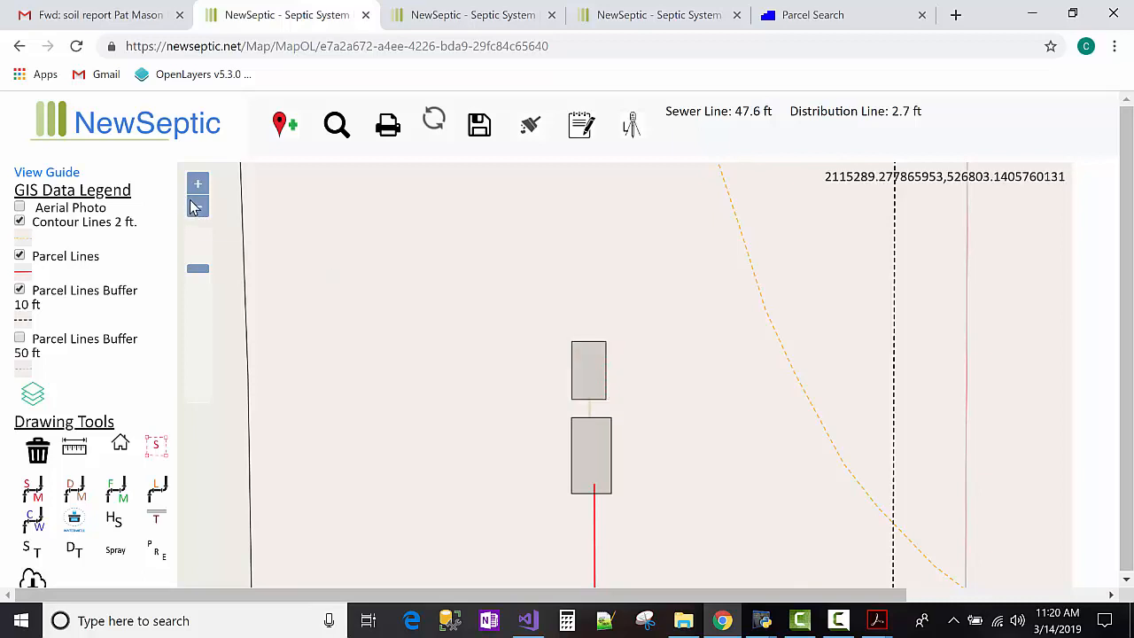
left_click(195, 210)
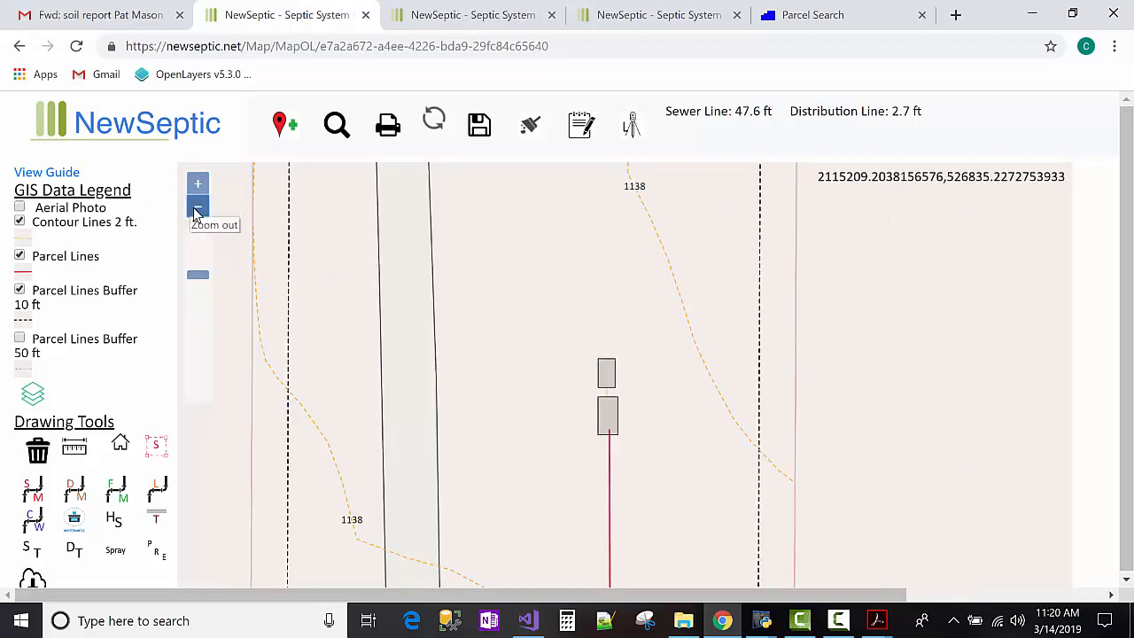
left_click(197, 210)
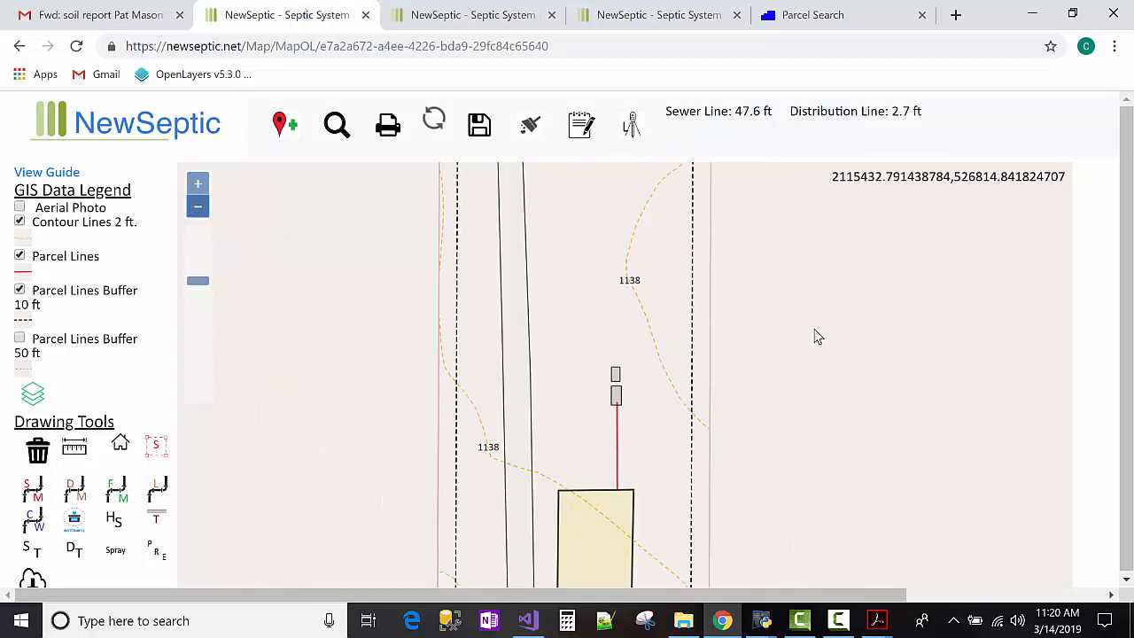
Pan north to Soil Test 1 and begin the absorption area outline near the parcel's top.
left_click_drag(819, 381, 812, 476)
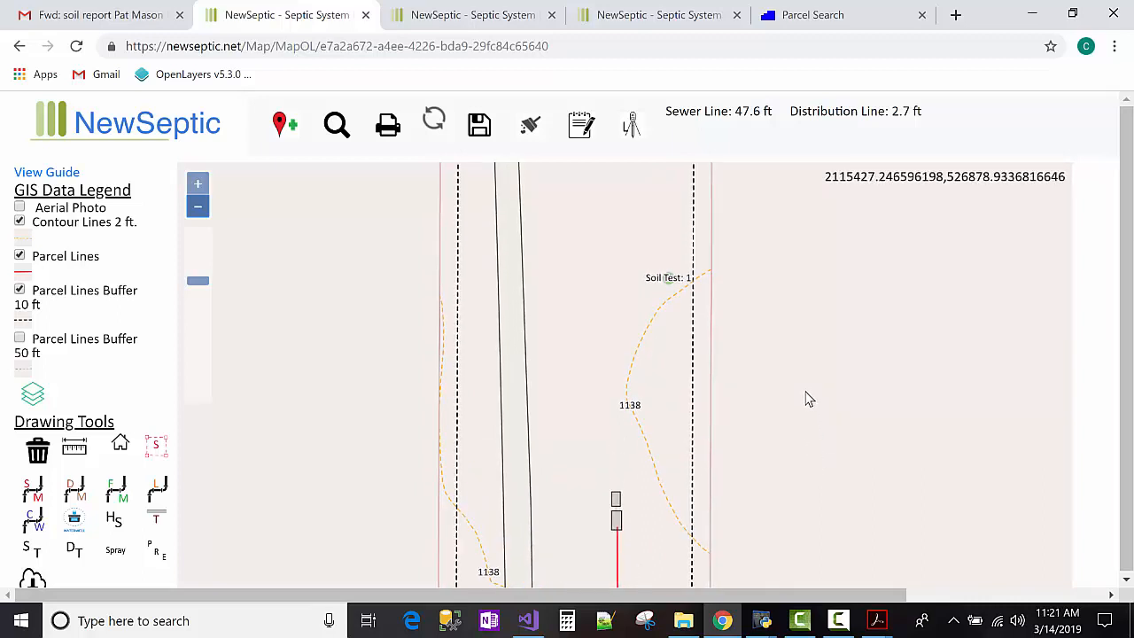
left_click_drag(807, 404, 806, 433)
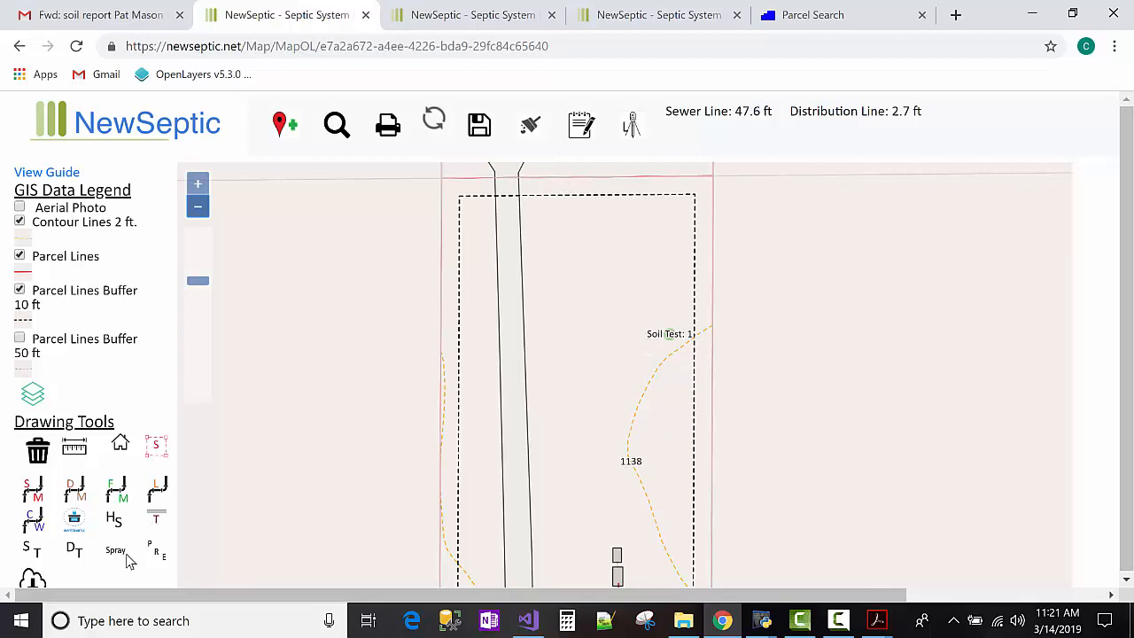
left_click(156, 524)
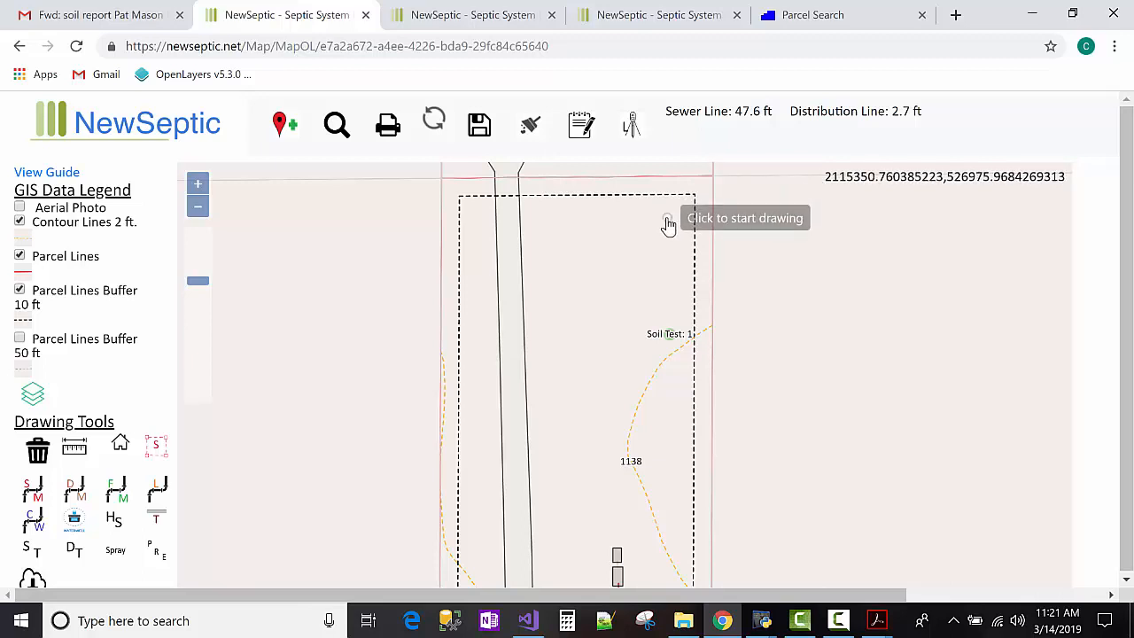
left_click(667, 223)
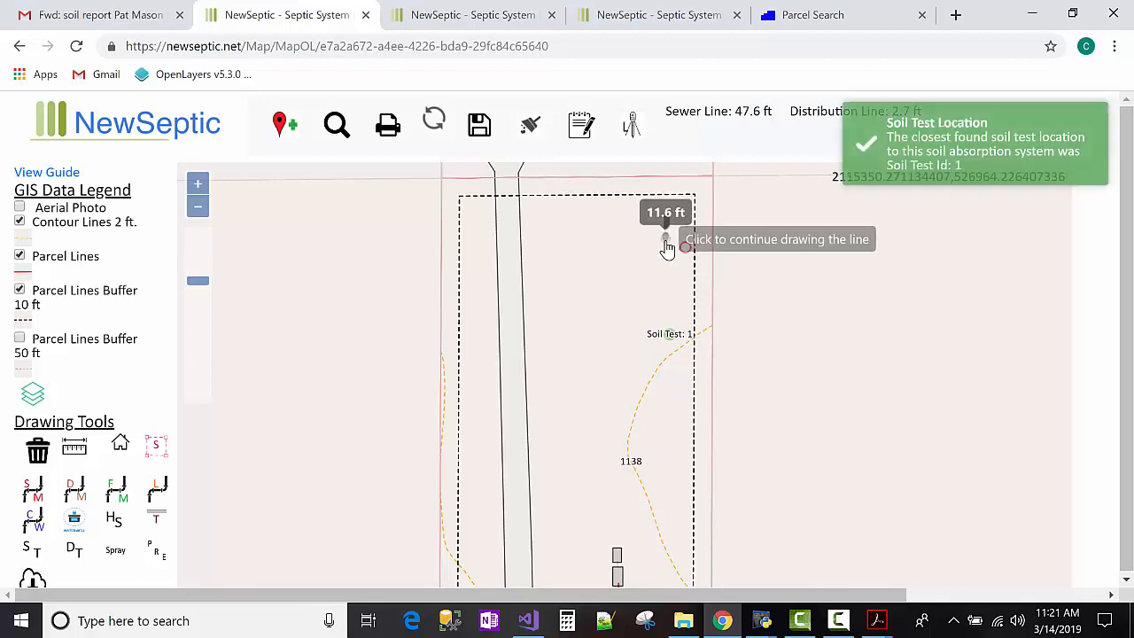
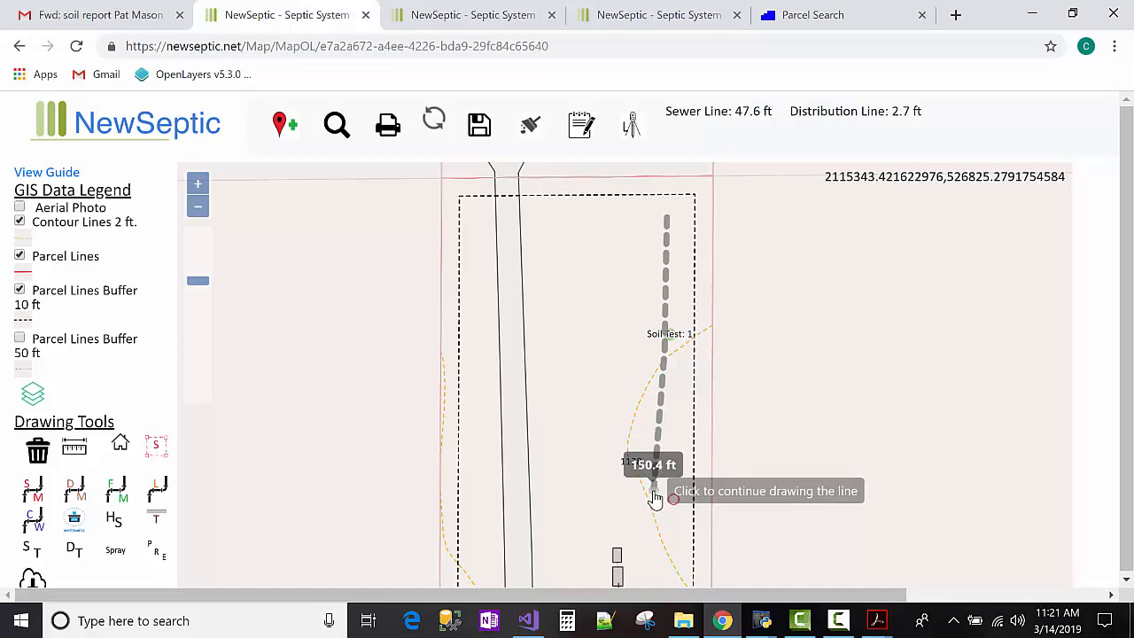
End the 150.4 ft trench line at its final point below Soil Test 1.
double_click(653, 495)
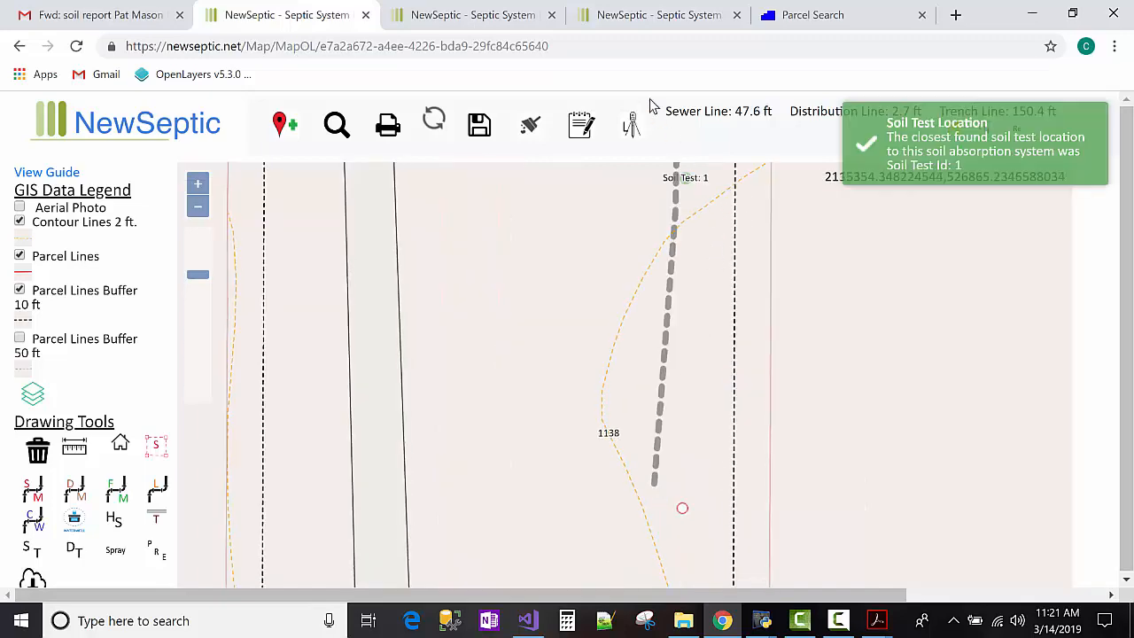
Enter 150 ft as the Trench Main field measure and save the length measurements.
left_click(578, 129)
scroll(578, 255, "down", 3)
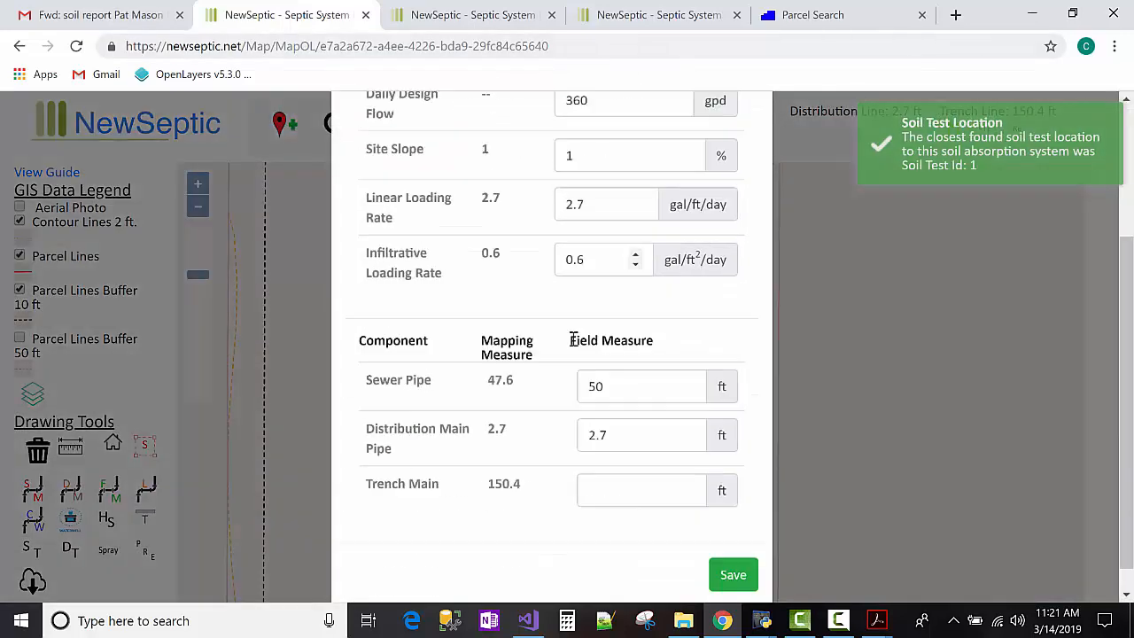
double_click(515, 453)
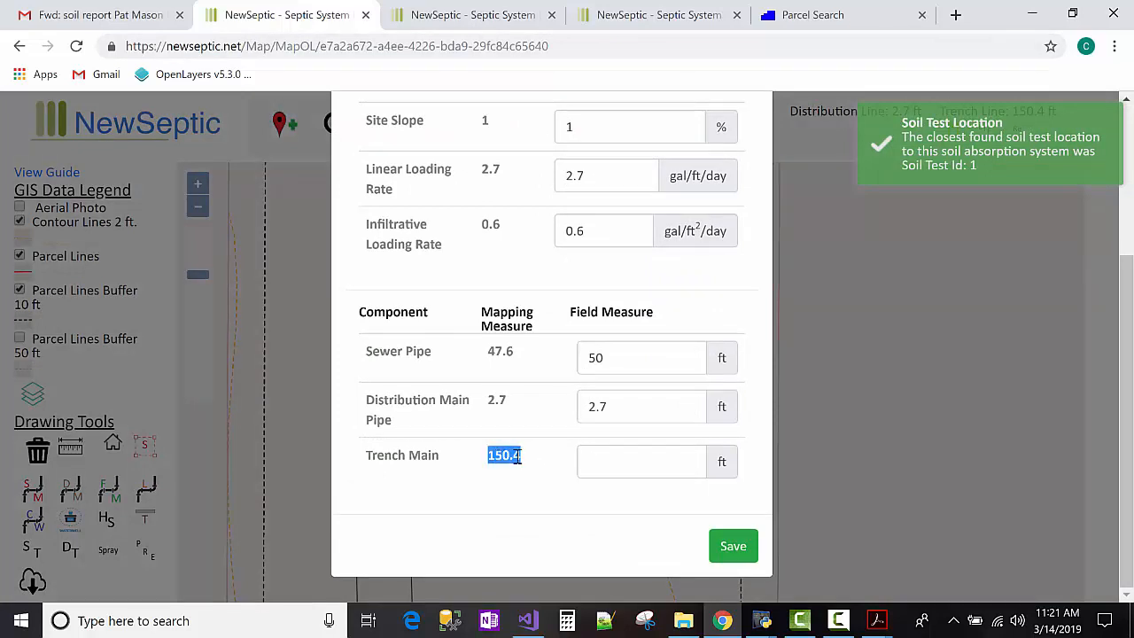
left_click(592, 460)
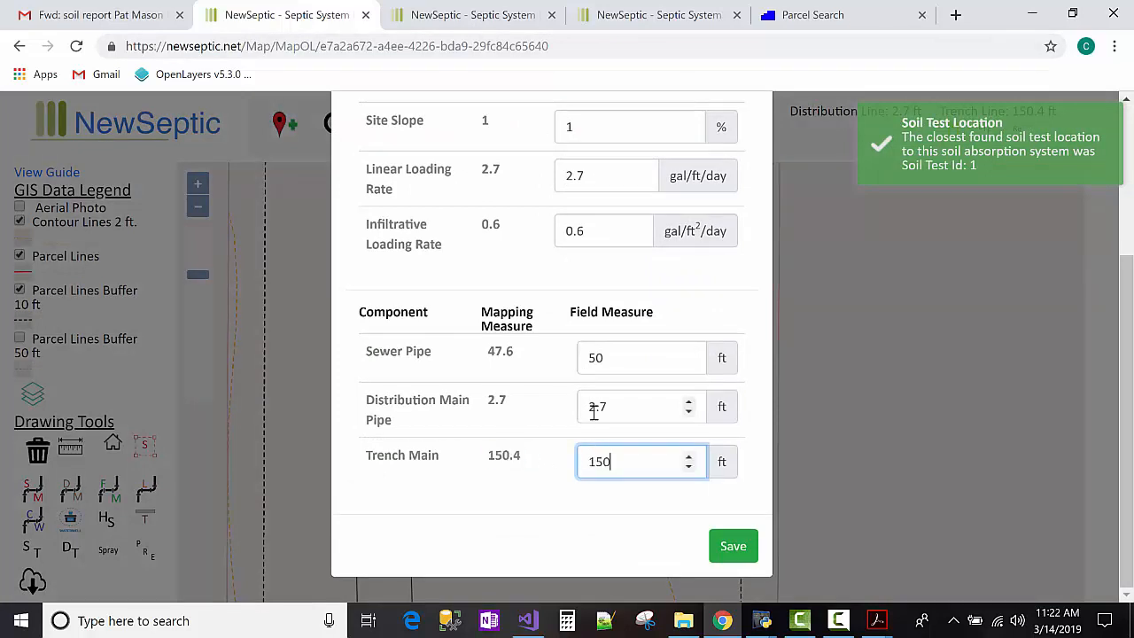
left_click(741, 550)
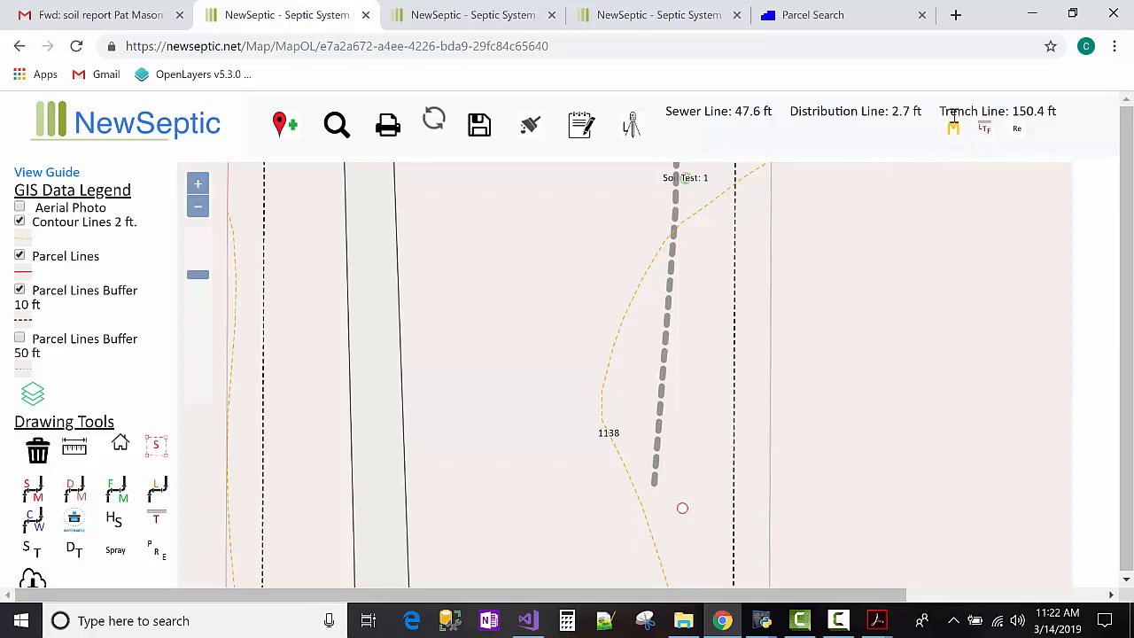
double_click(952, 111)
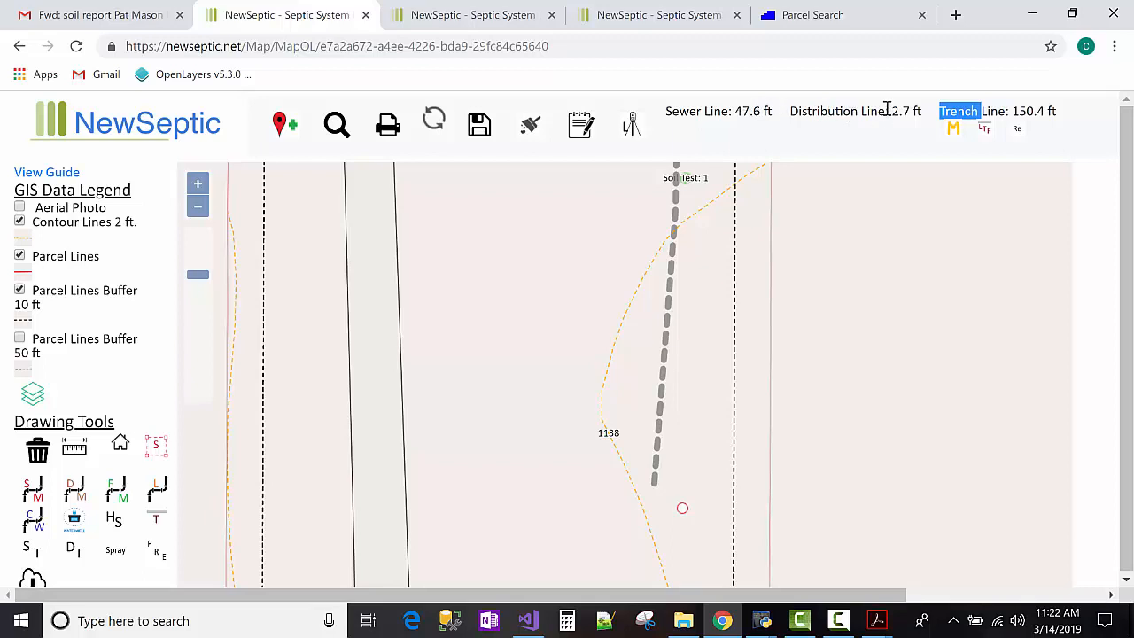
left_click(970, 110)
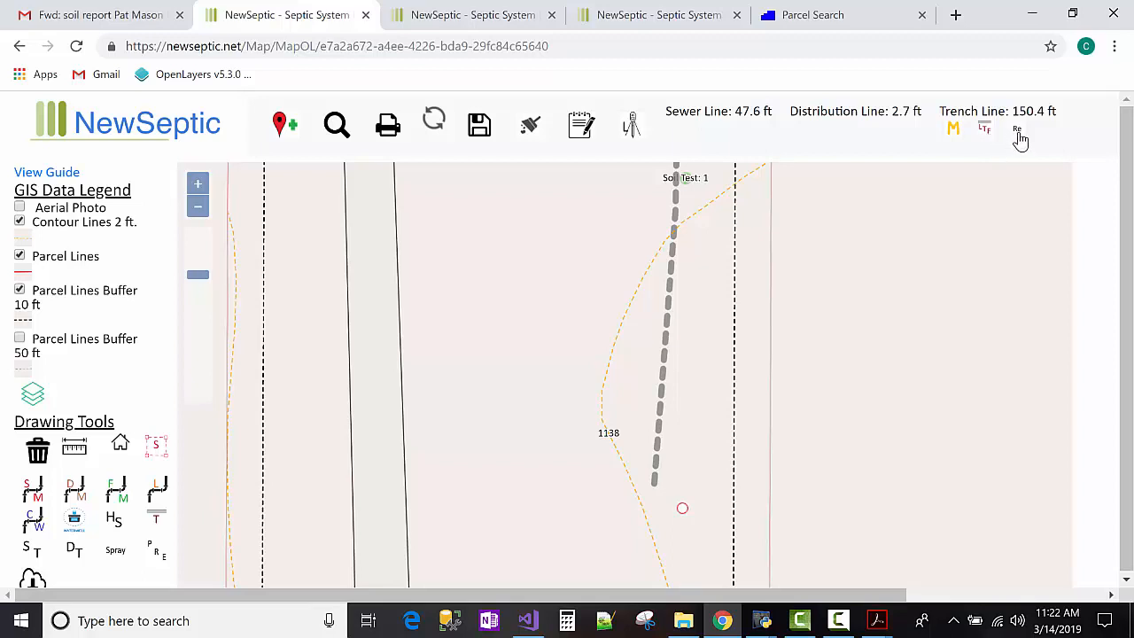
left_click(197, 209)
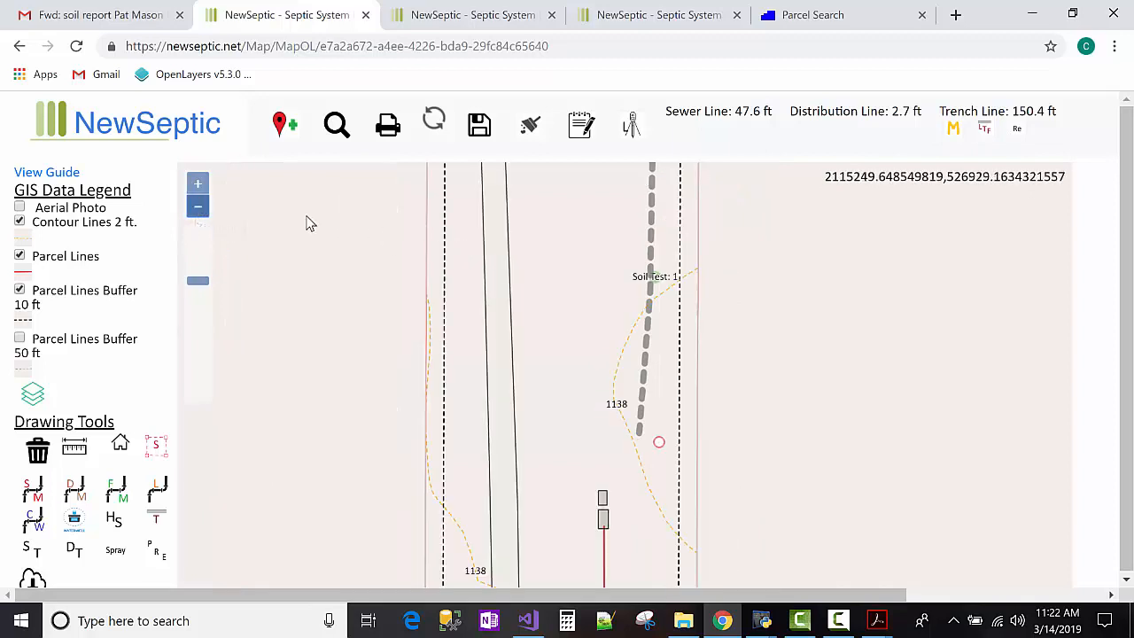
left_click(197, 206)
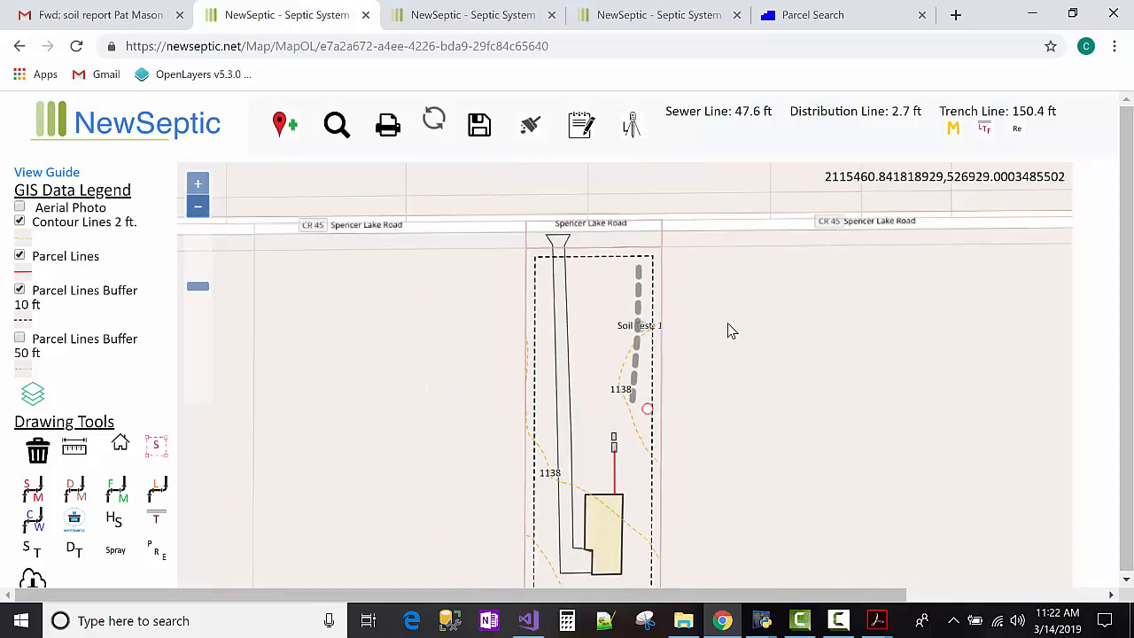
left_click_drag(728, 329, 686, 359)
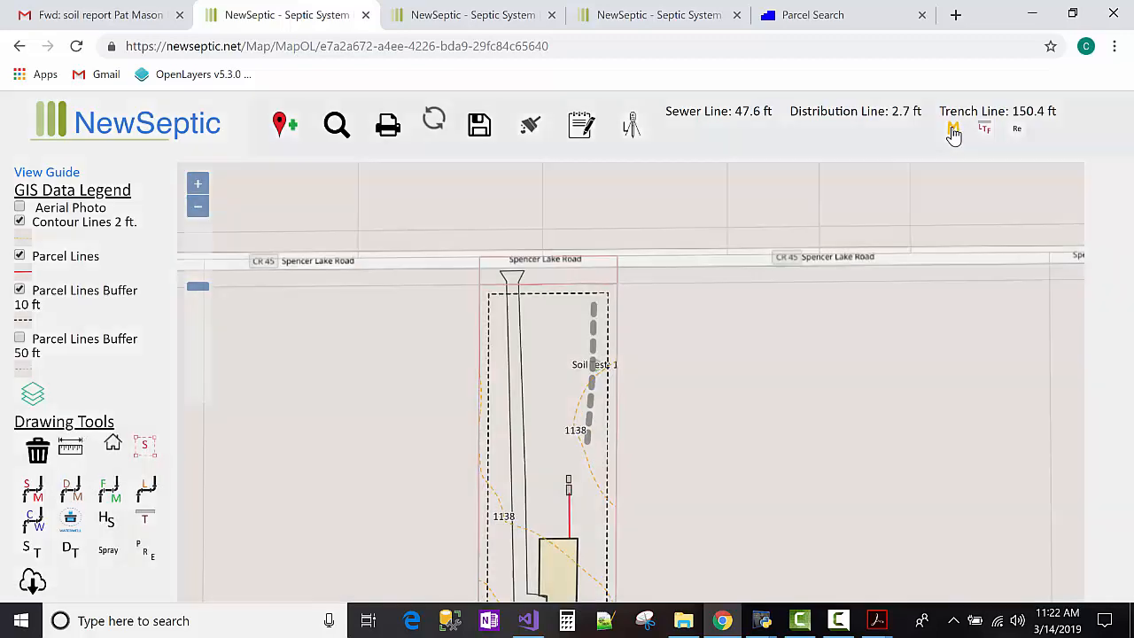
Generate Primary Mound 1 with a 12-inch sand depth, 163.4 ft by 15.7 ft.
left_click(953, 130)
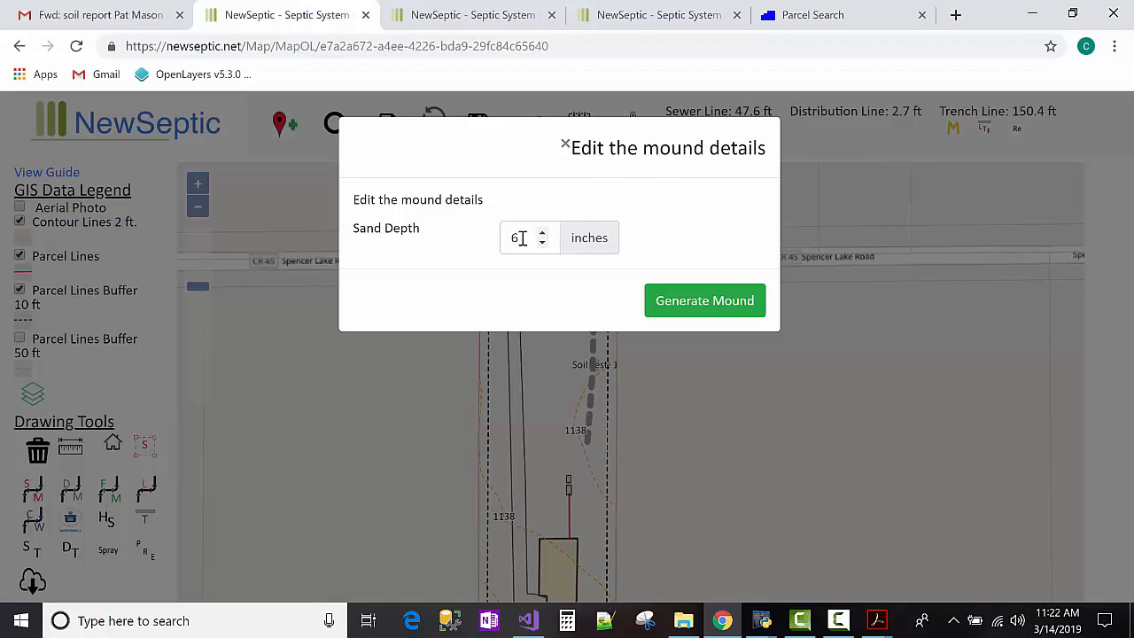
left_click_drag(522, 238, 505, 241)
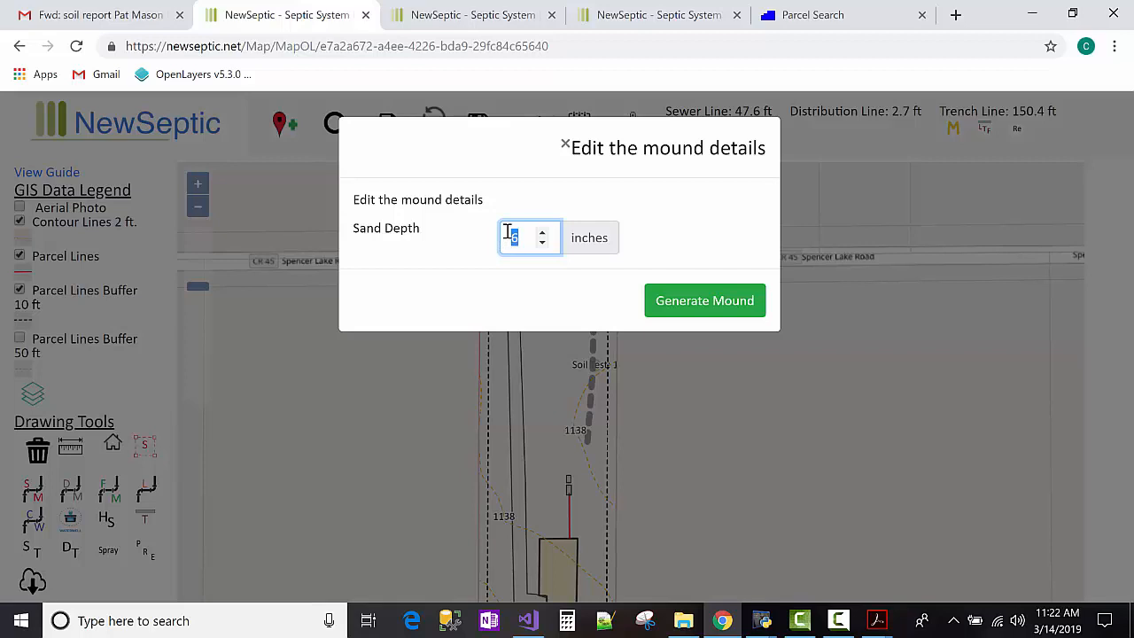
type("12")
left_click(701, 301)
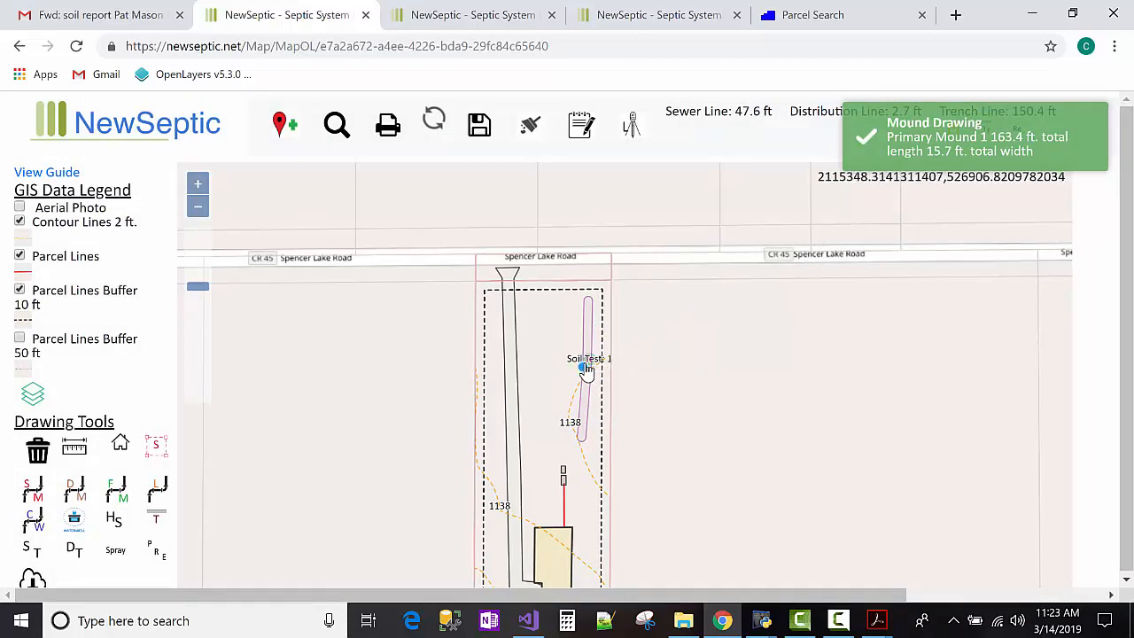
Place the new LTF dashed outline parallel beside the purple mound, inside the 10 ft parcel buffer.
scroll(586, 366, "up", 1)
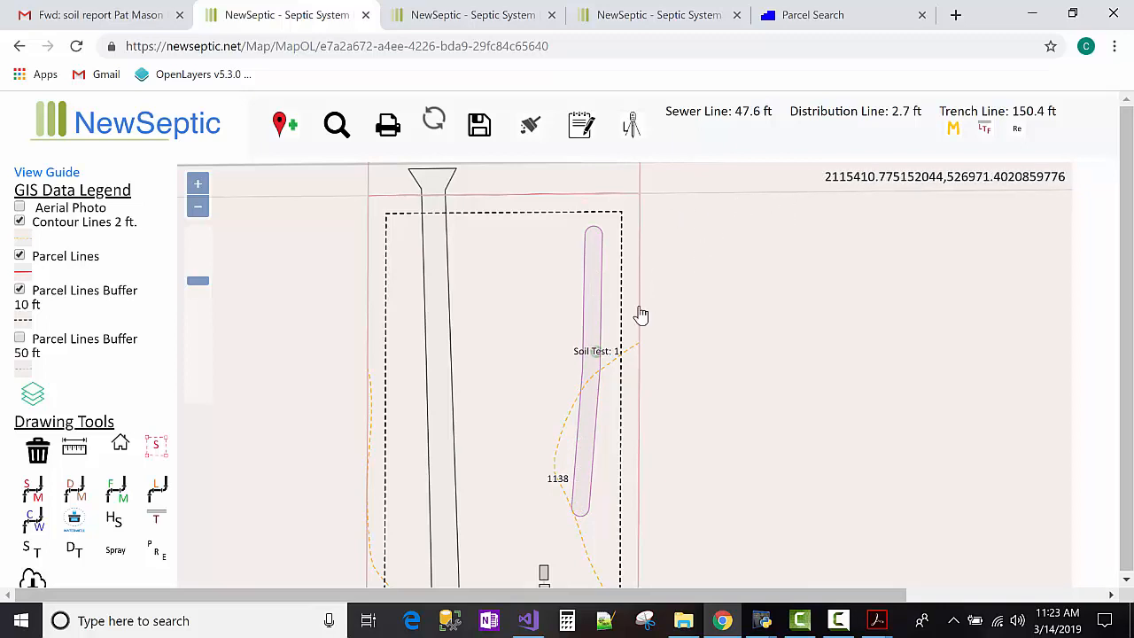
left_click(1016, 131)
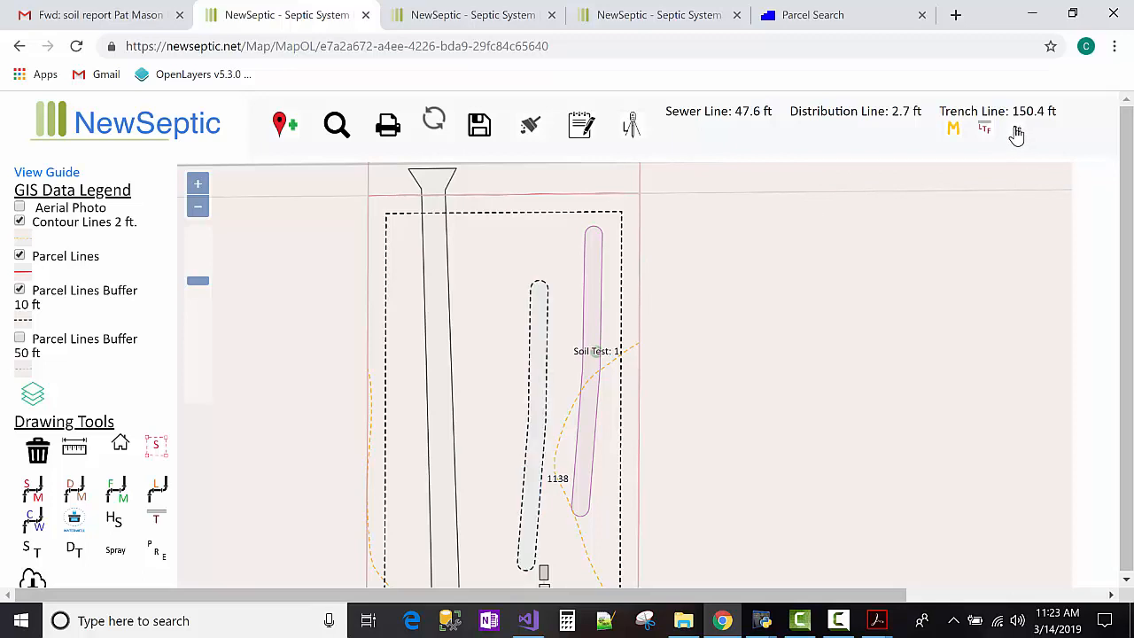
left_click(542, 404)
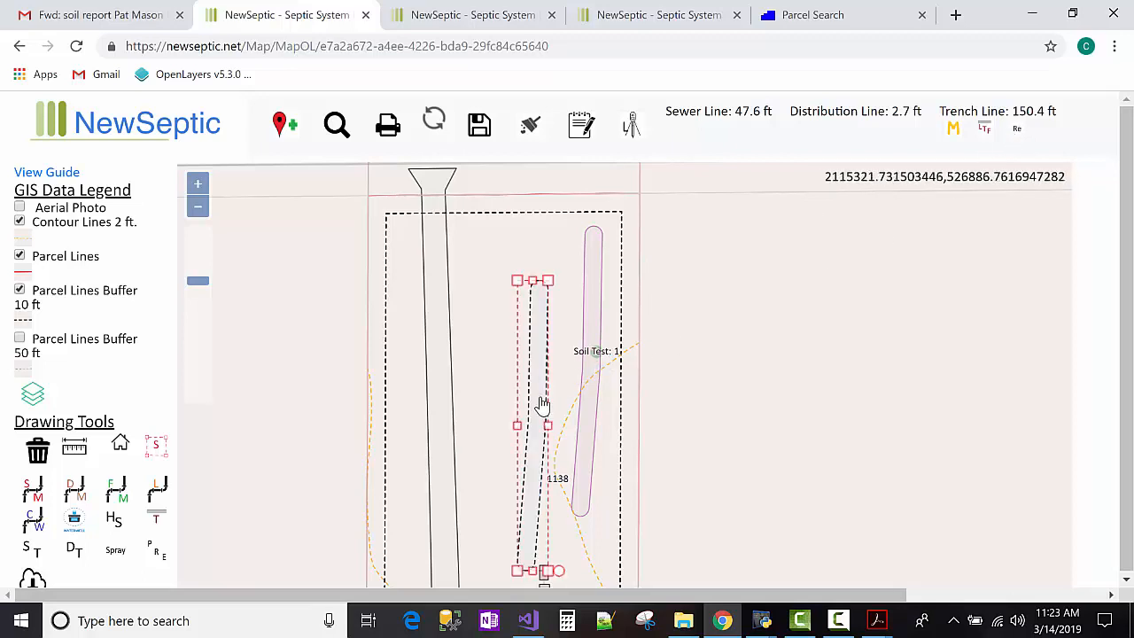
left_click_drag(539, 409, 614, 362)
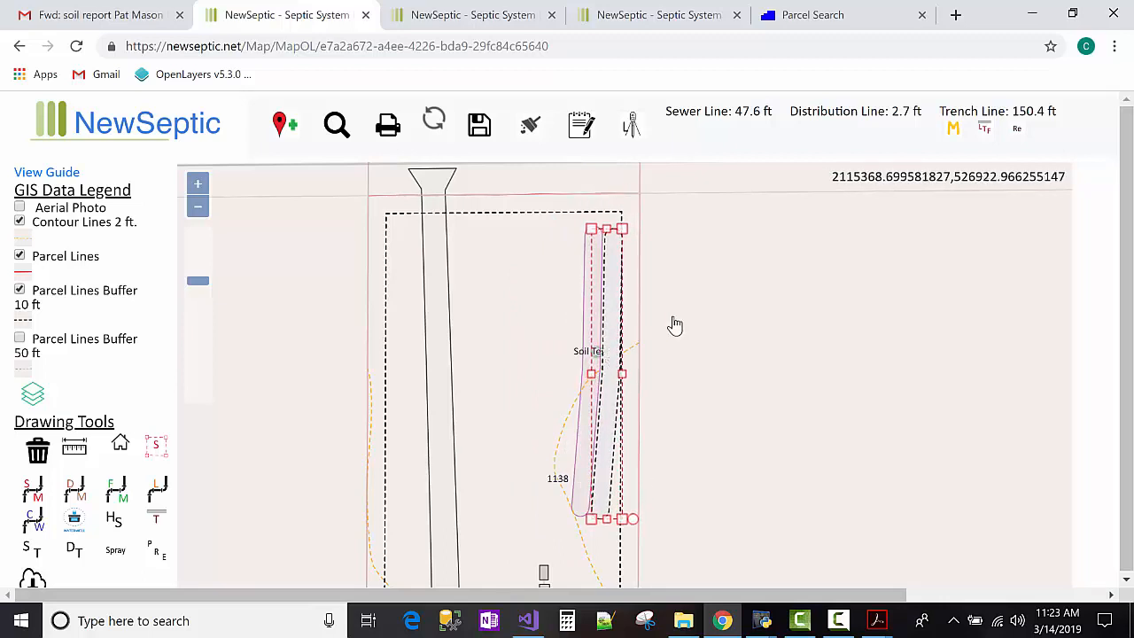
left_click(752, 279)
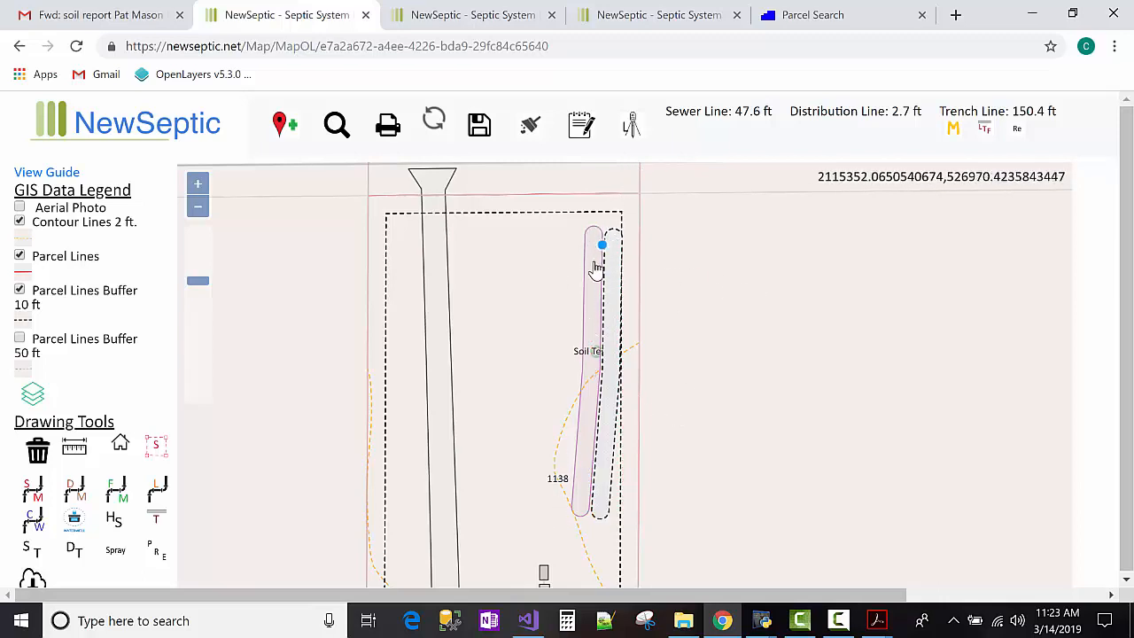
Draw a 130.7 ft force main from the tank, with one bend, to the mound's top.
left_click(197, 206)
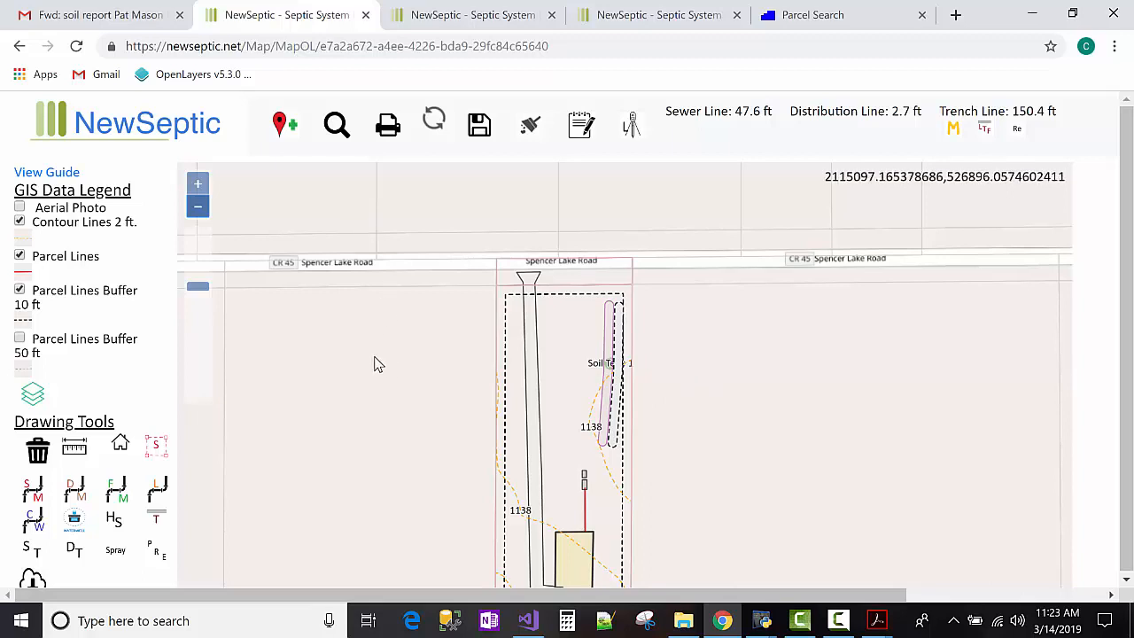
left_click_drag(374, 363, 341, 275)
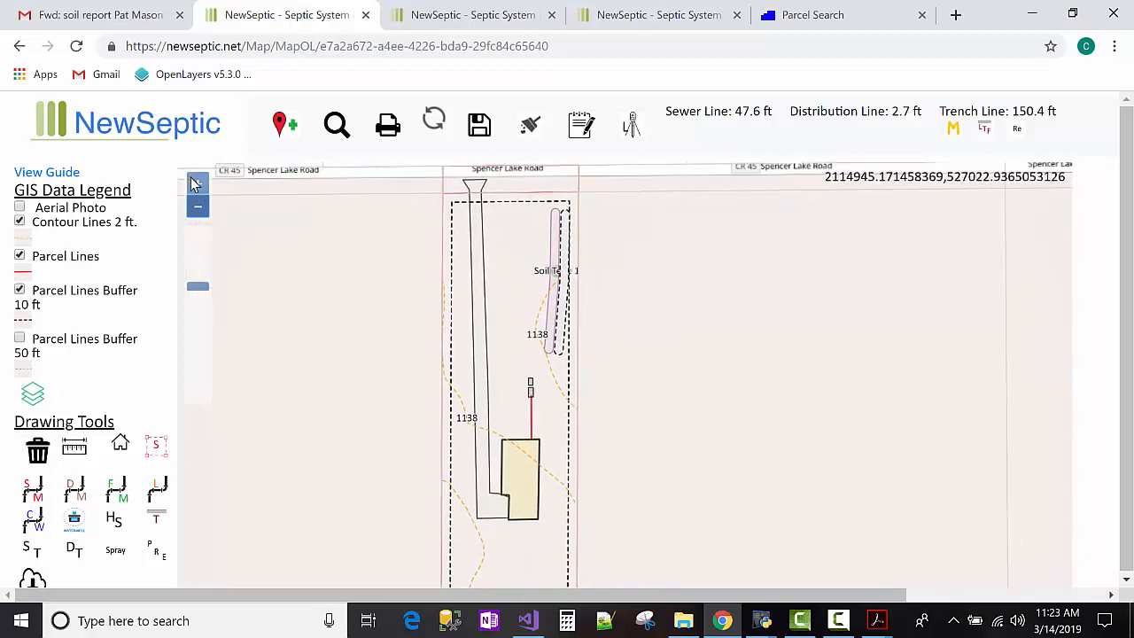
left_click(196, 183)
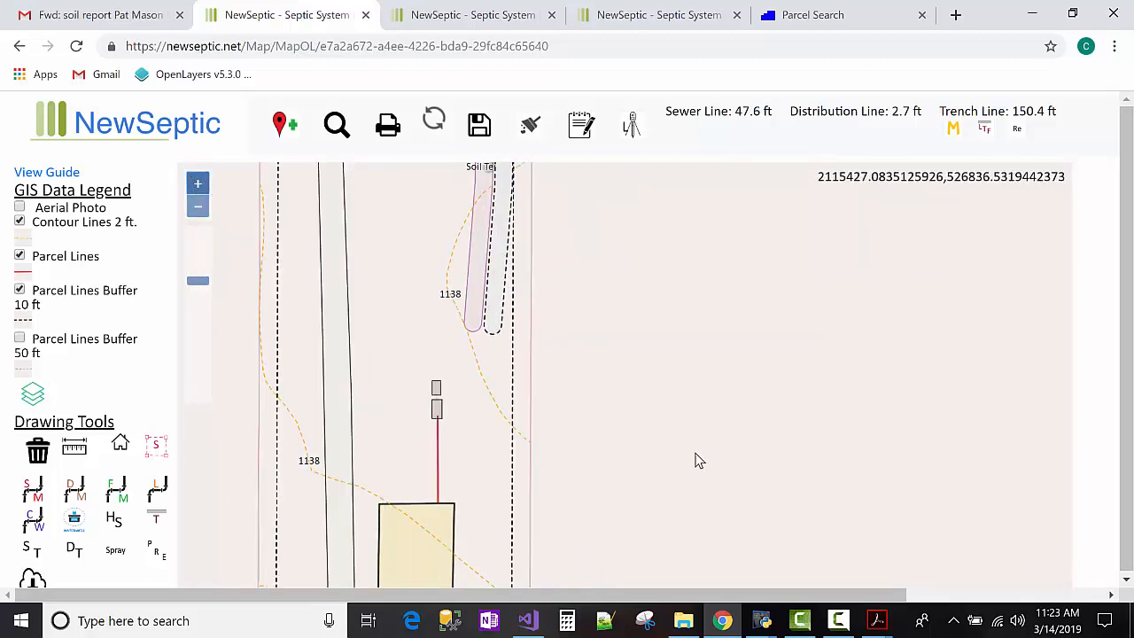
left_click_drag(698, 466, 702, 473)
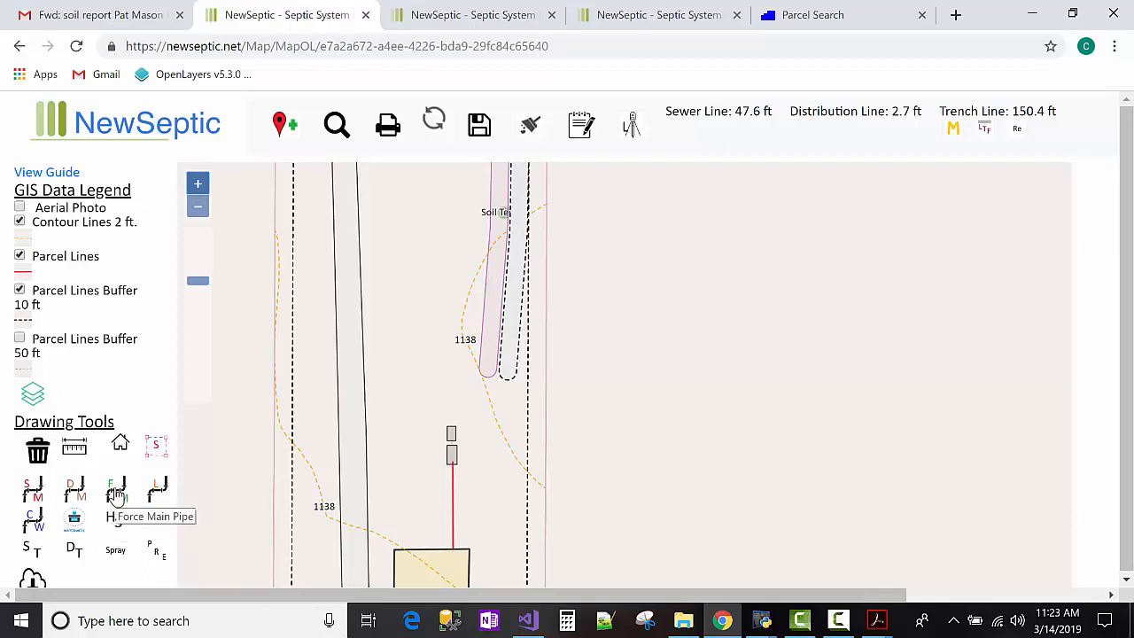
left_click(115, 492)
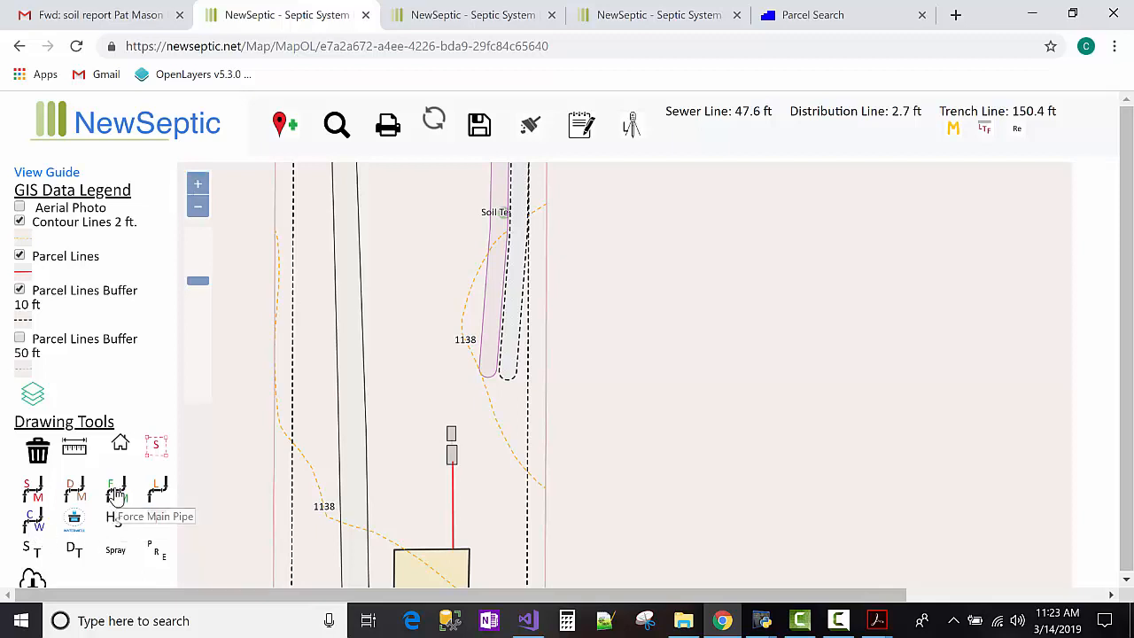
left_click(452, 434)
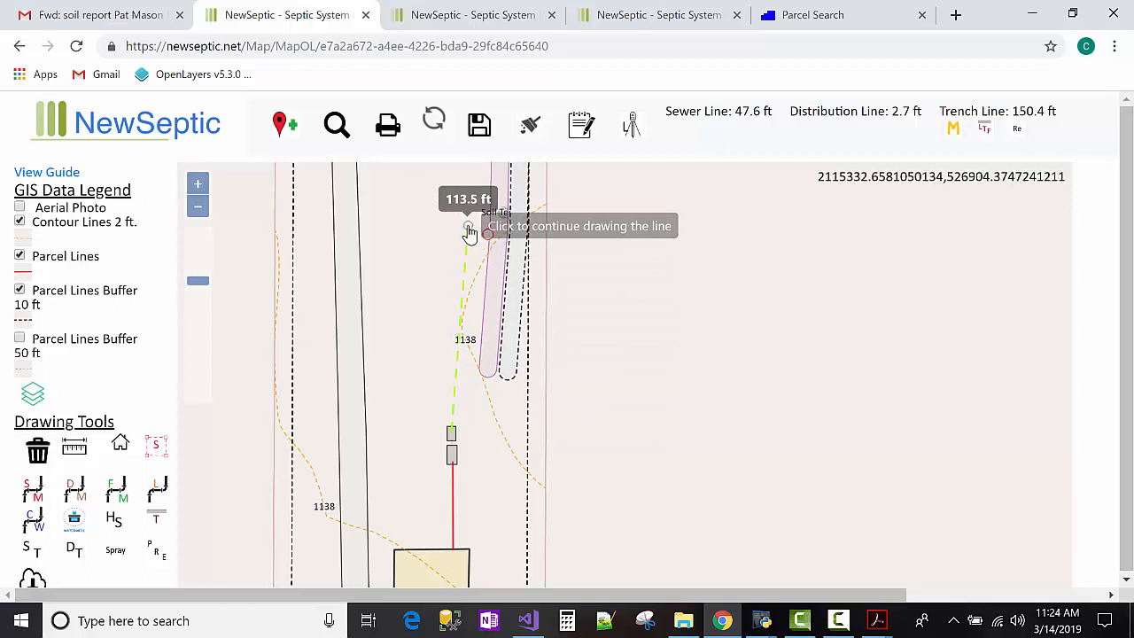
left_click(467, 229)
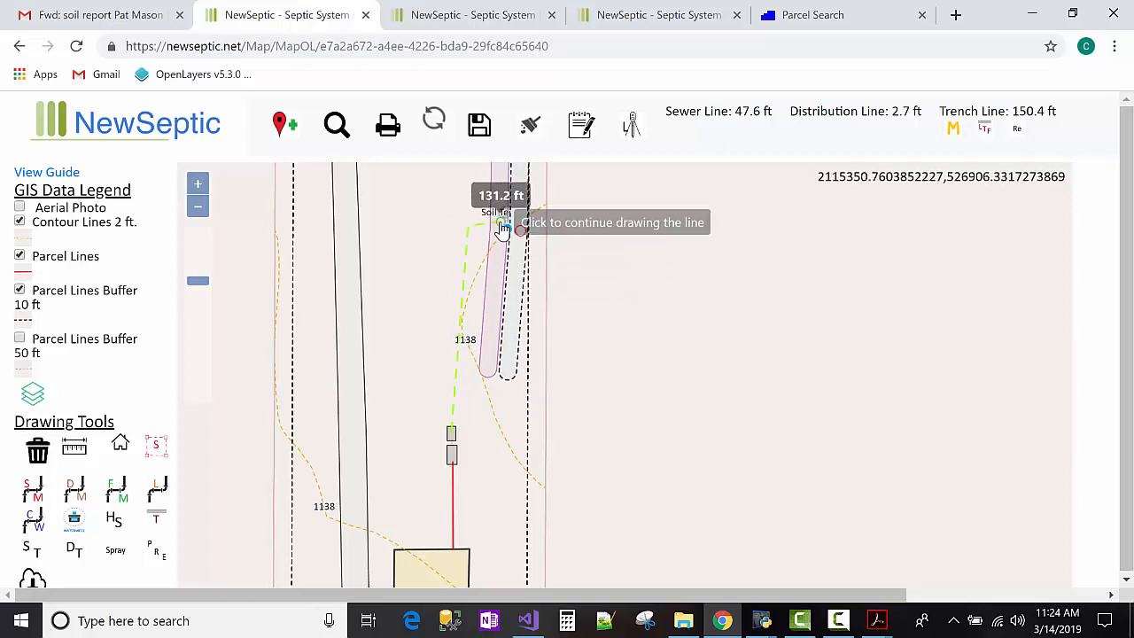
double_click(500, 229)
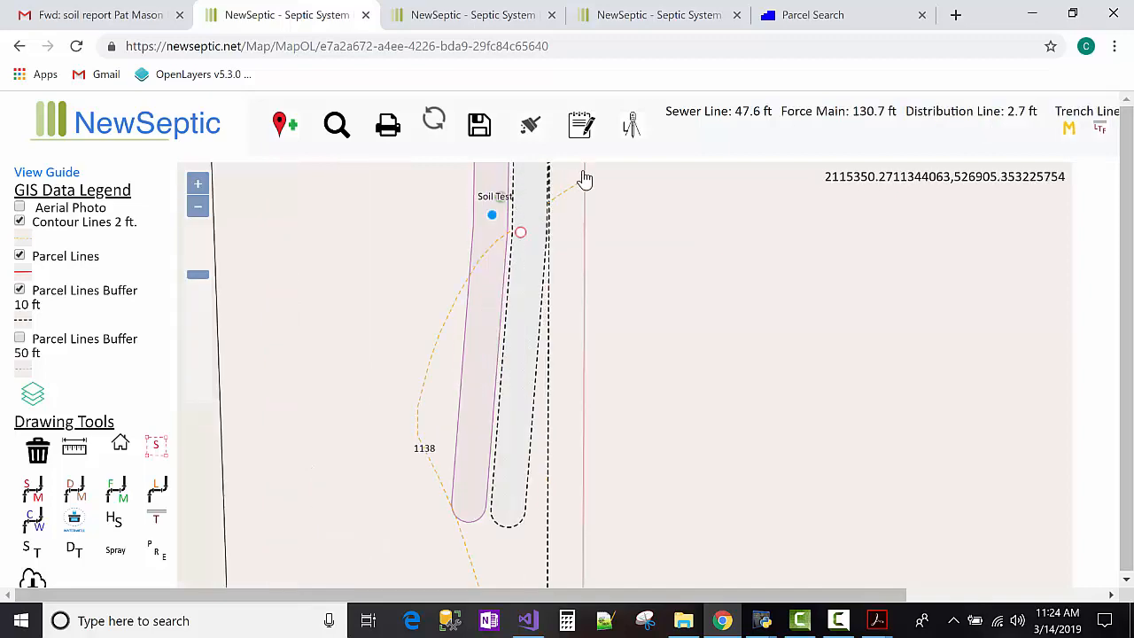
Change the Force Main Pipe field measure to 138 ft and save the measurements.
left_click(572, 124)
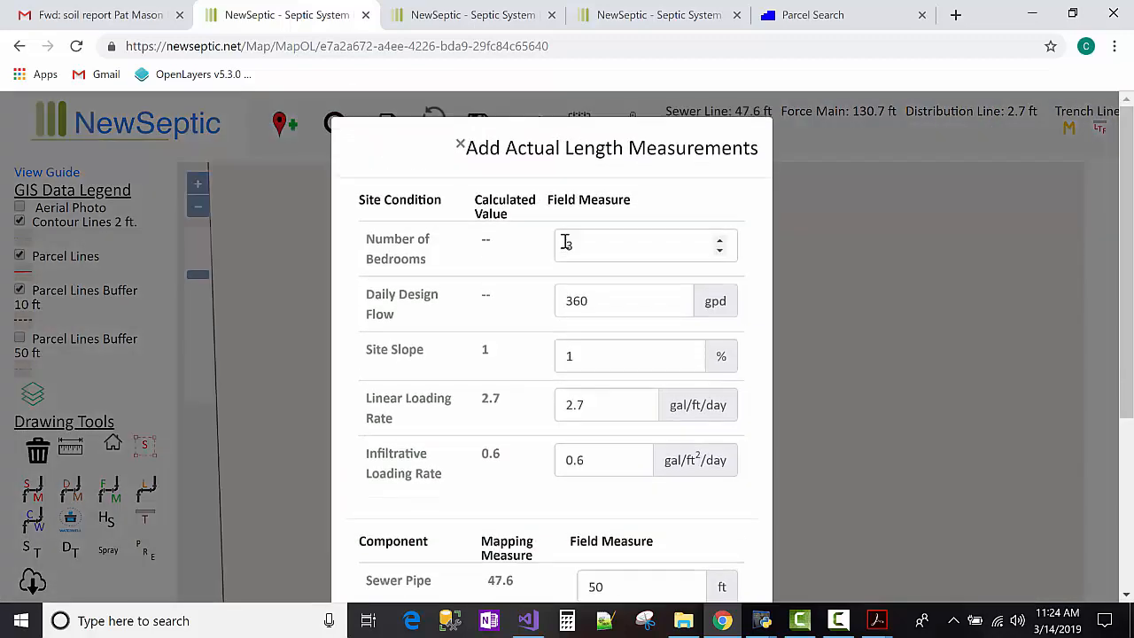
scroll(605, 402, "down", 3)
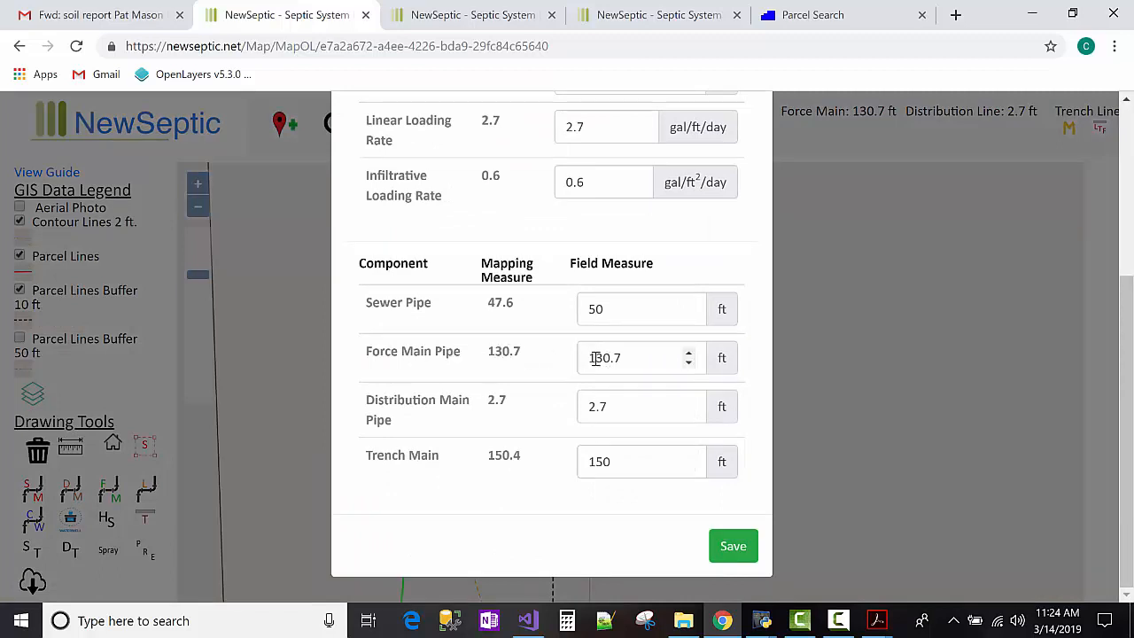
left_click_drag(591, 360, 635, 359)
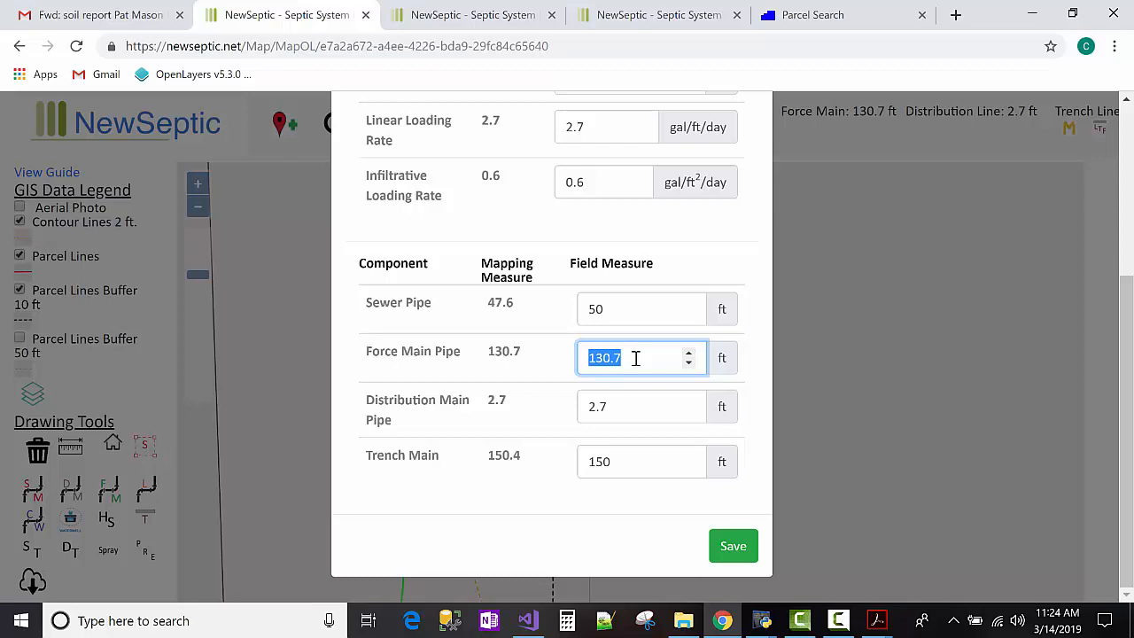
type("138")
left_click(732, 547)
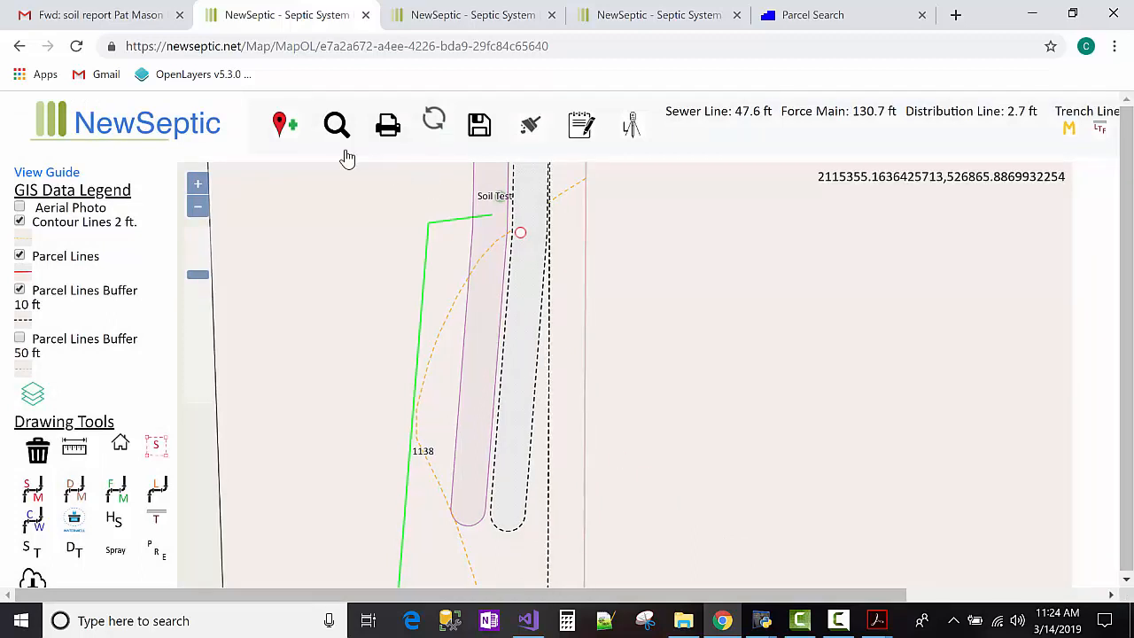
Zoom out and pan to review the layout around the house, then view the Parcel Search results.
left_click(199, 208)
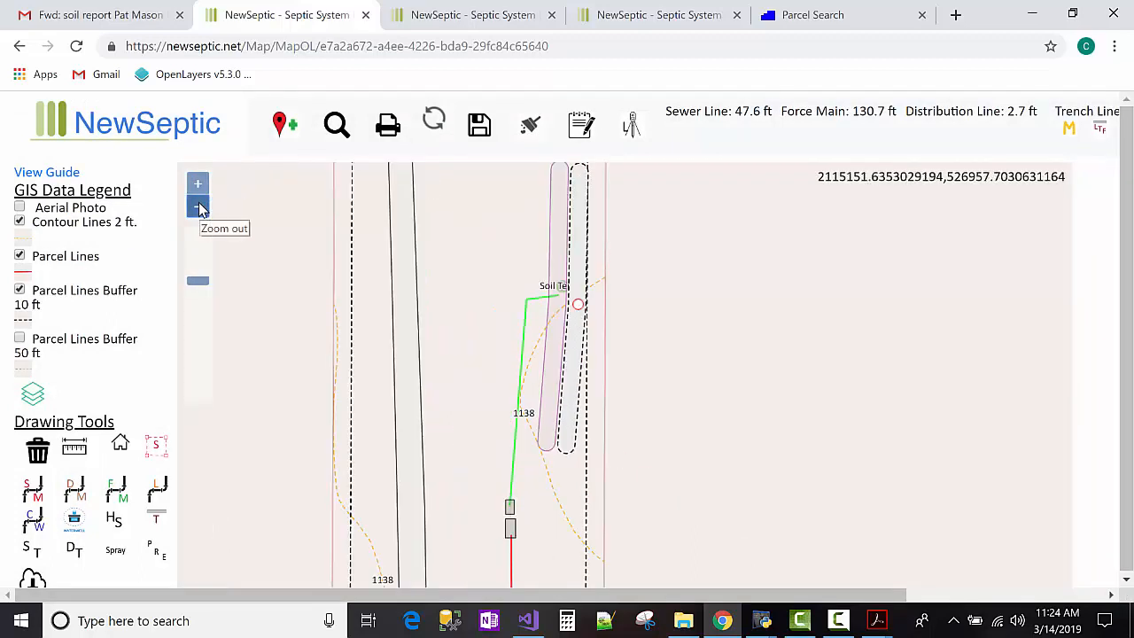
left_click(199, 207)
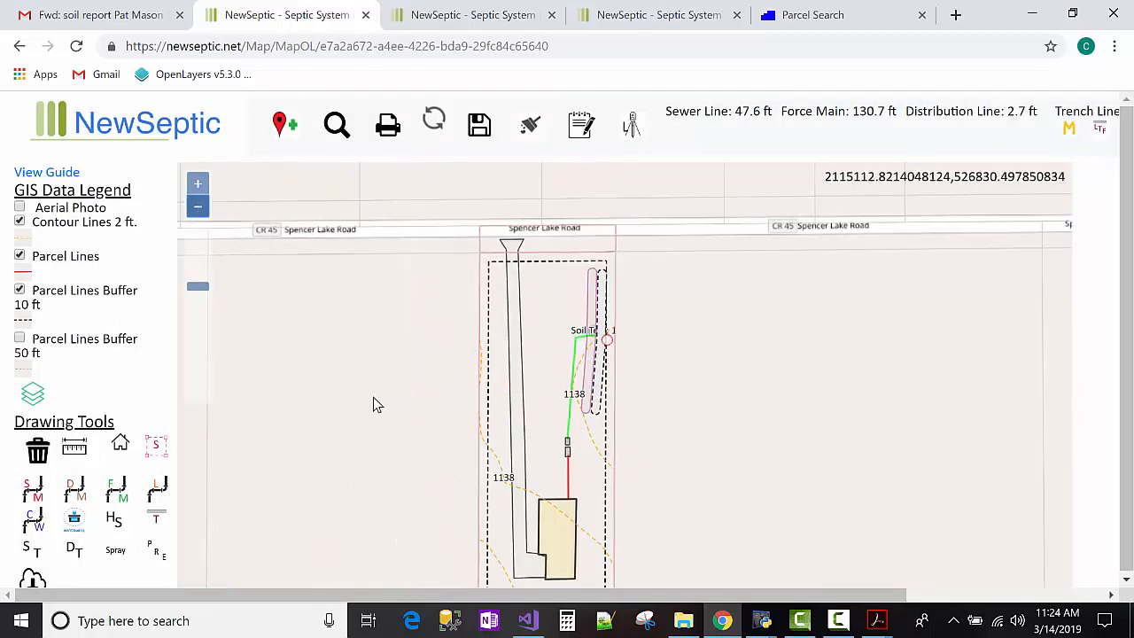
left_click_drag(348, 309, 321, 254)
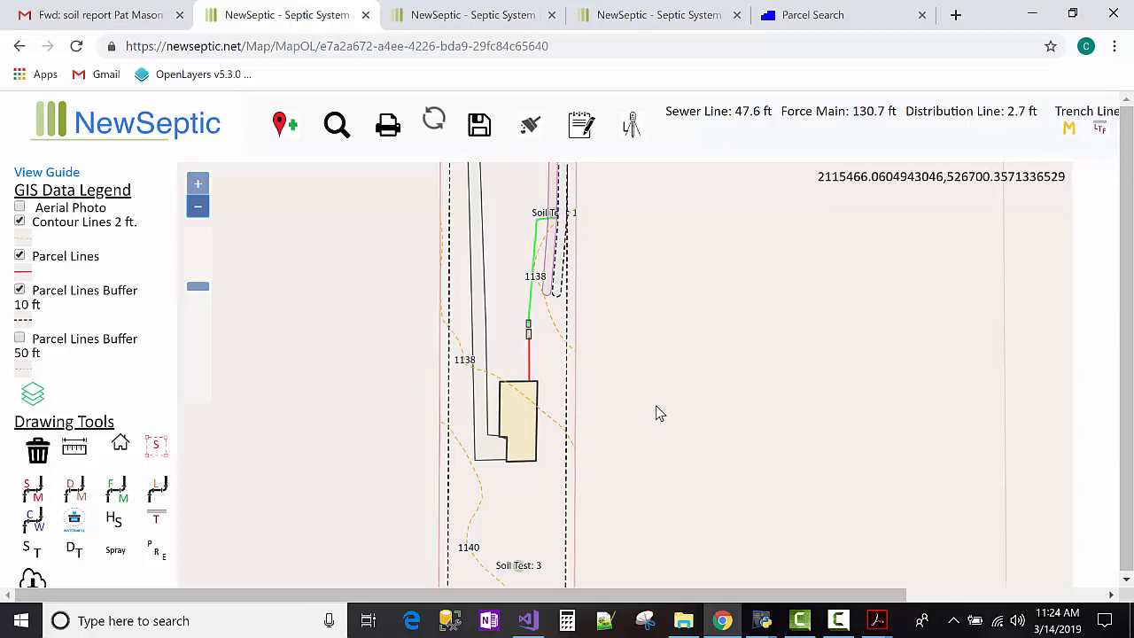
mouse_move(645, 411)
left_mouse_down()
mouse_move(643, 388)
mouse_move(641, 447)
mouse_move(643, 407)
mouse_move(642, 433)
mouse_move(627, 385)
left_mouse_up()
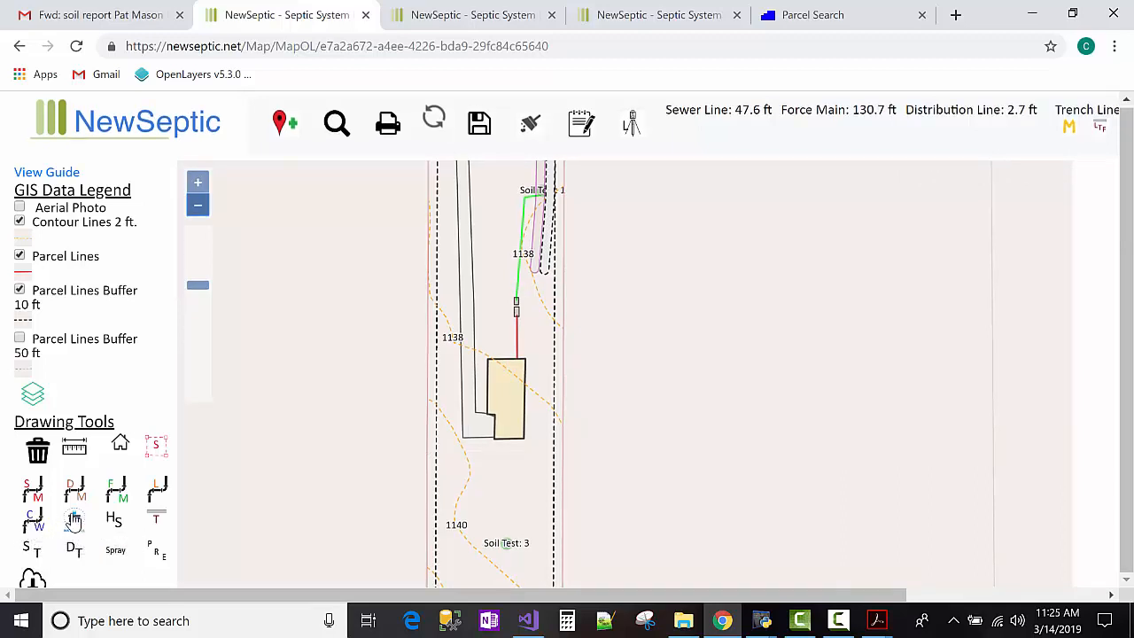
left_click(808, 16)
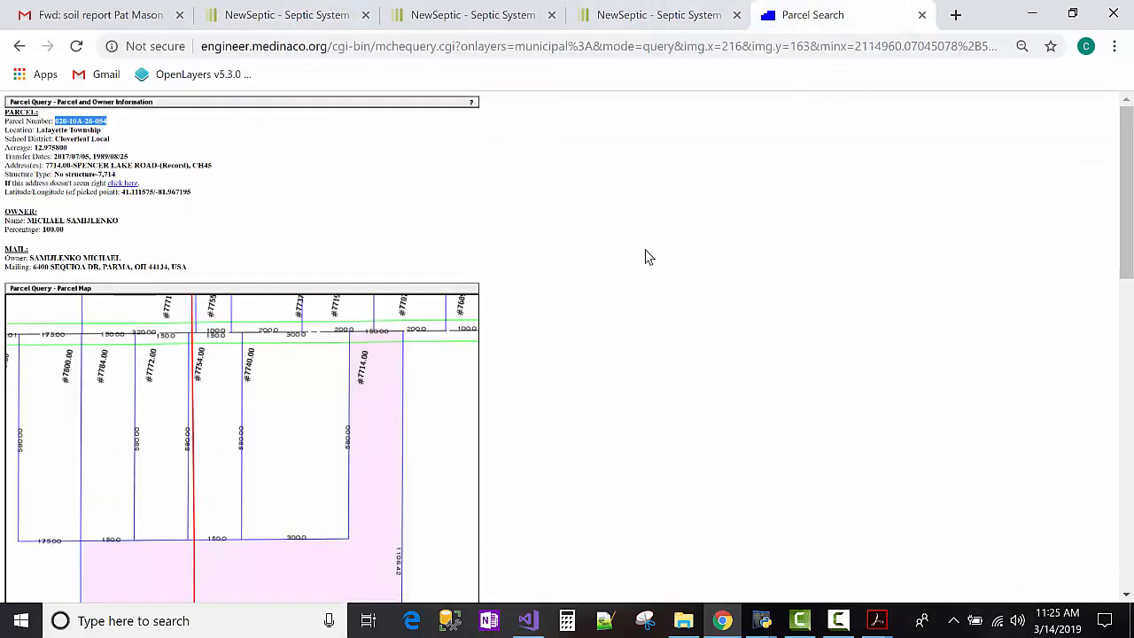
Open the Water lines and hydrants map from the parcel page, then return to NewSeptic.
scroll(549, 301, "down", 5)
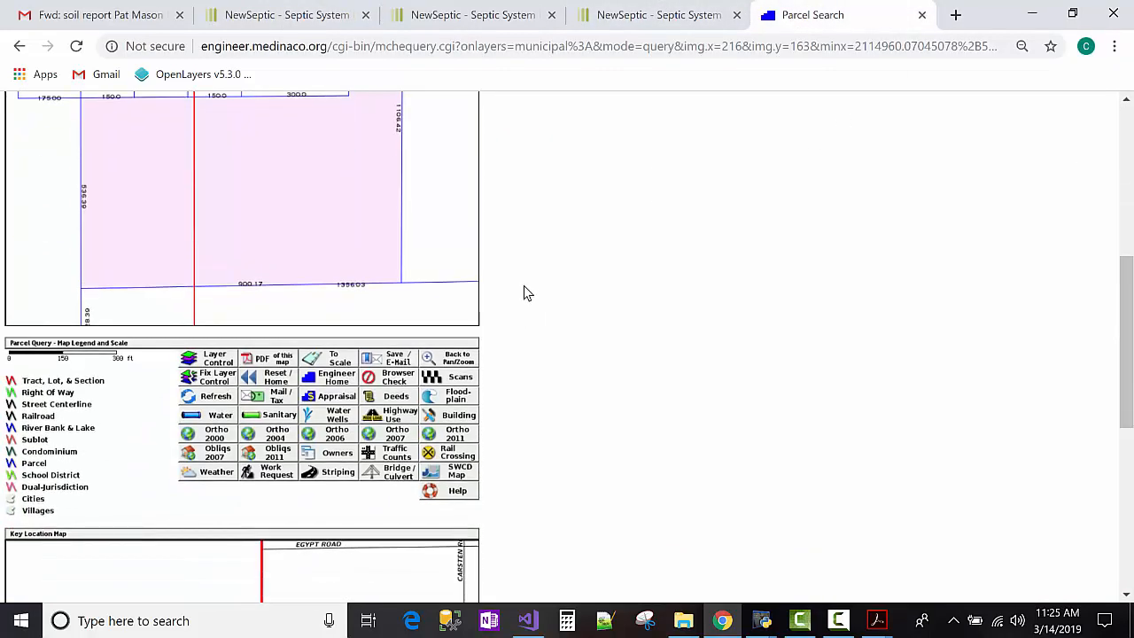
scroll(522, 301, "down", 2)
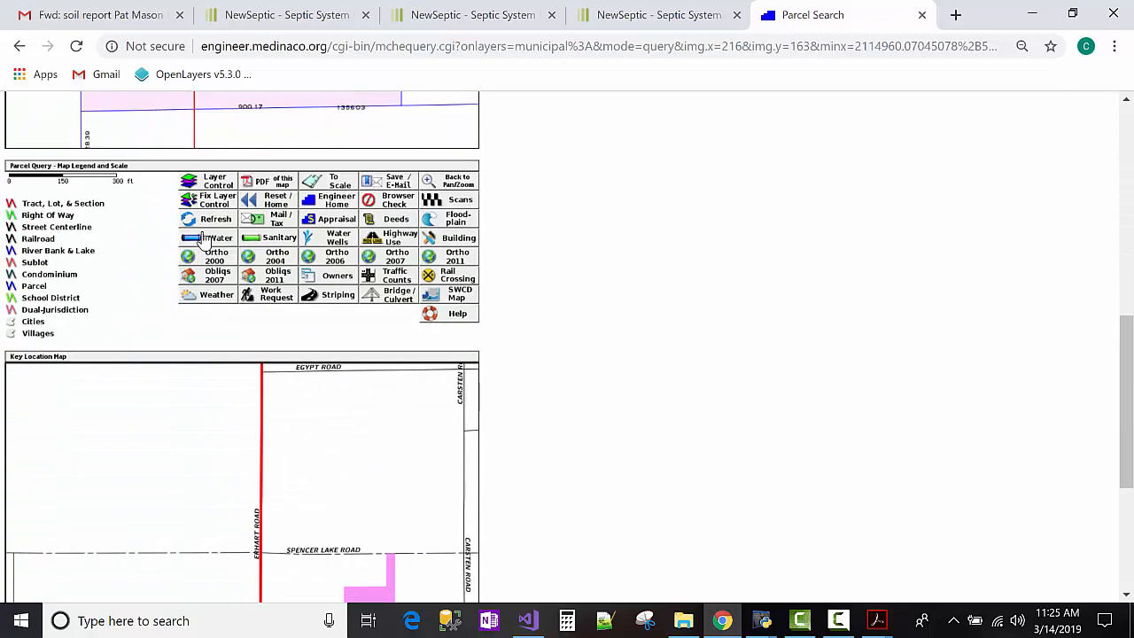
scroll(571, 292, "down", 2)
scroll(321, 278, "up", 3)
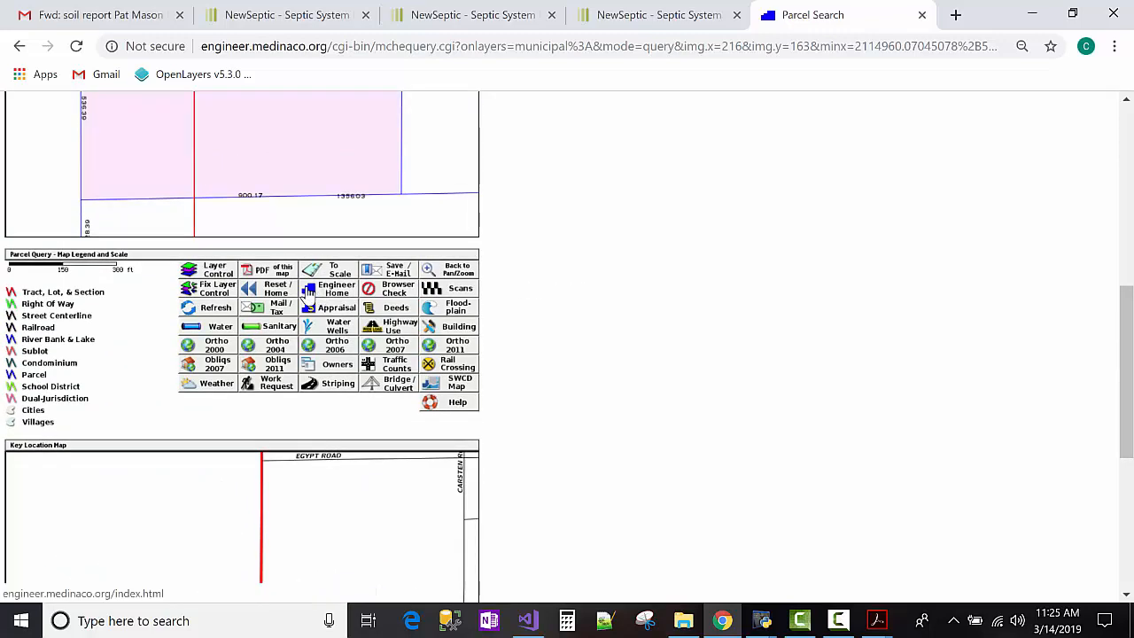
left_click(220, 330)
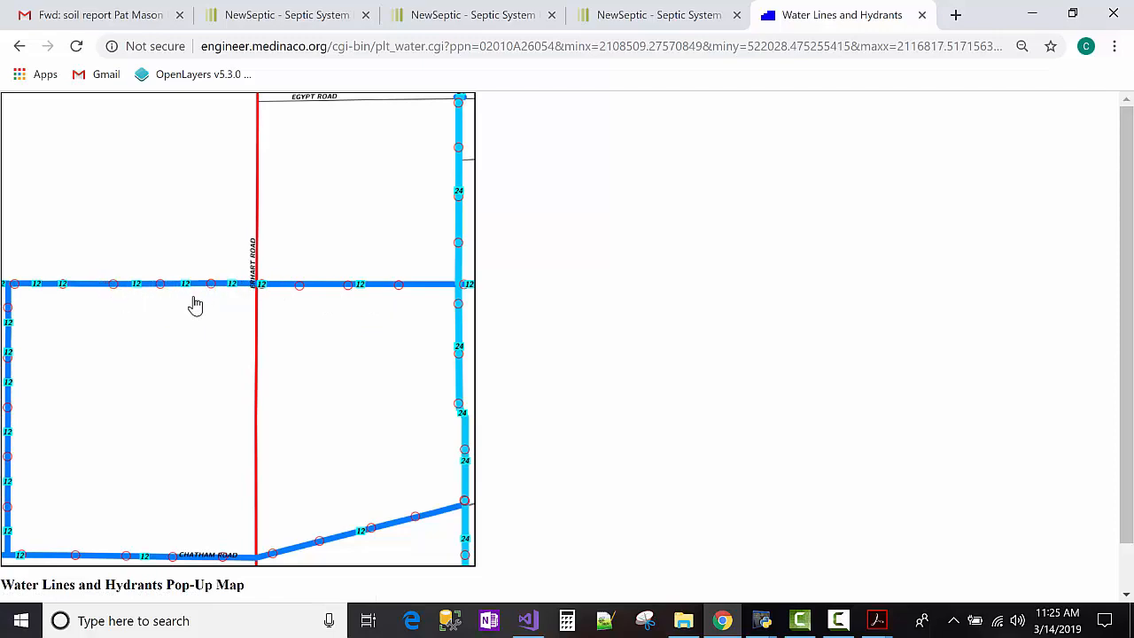
left_click(665, 25)
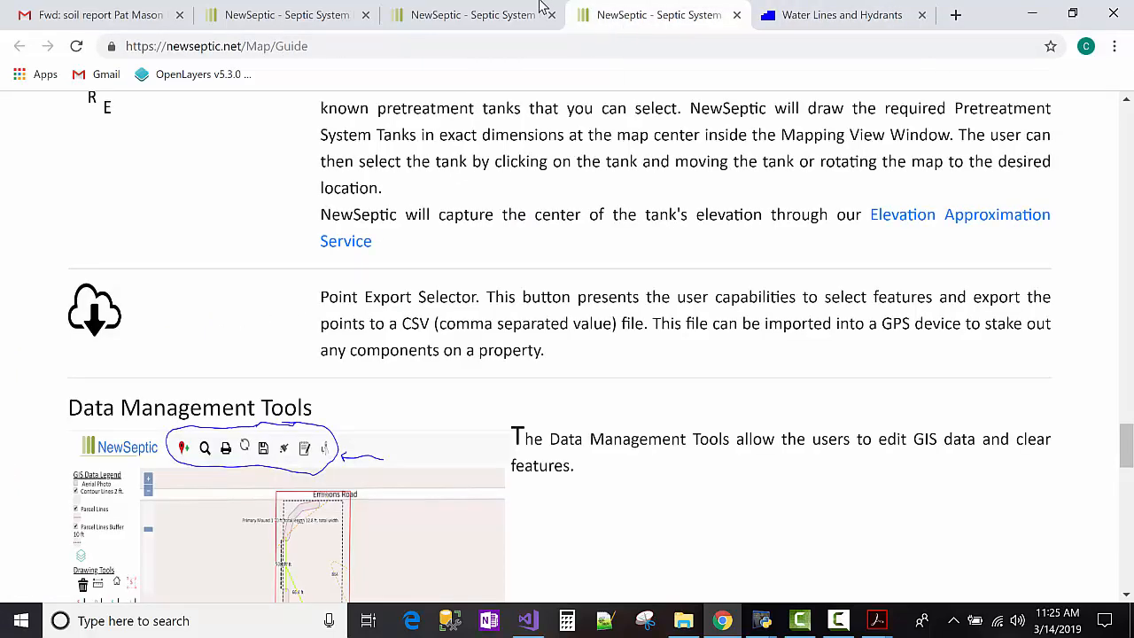
left_click(457, 12)
left_click(315, 11)
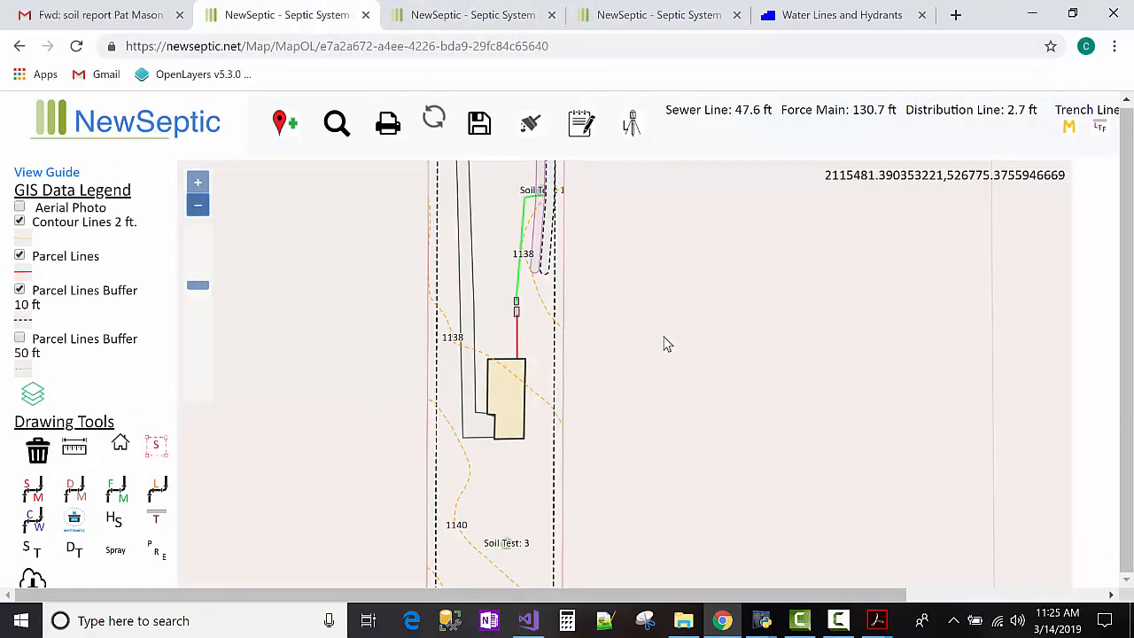
left_click_drag(665, 342, 667, 417)
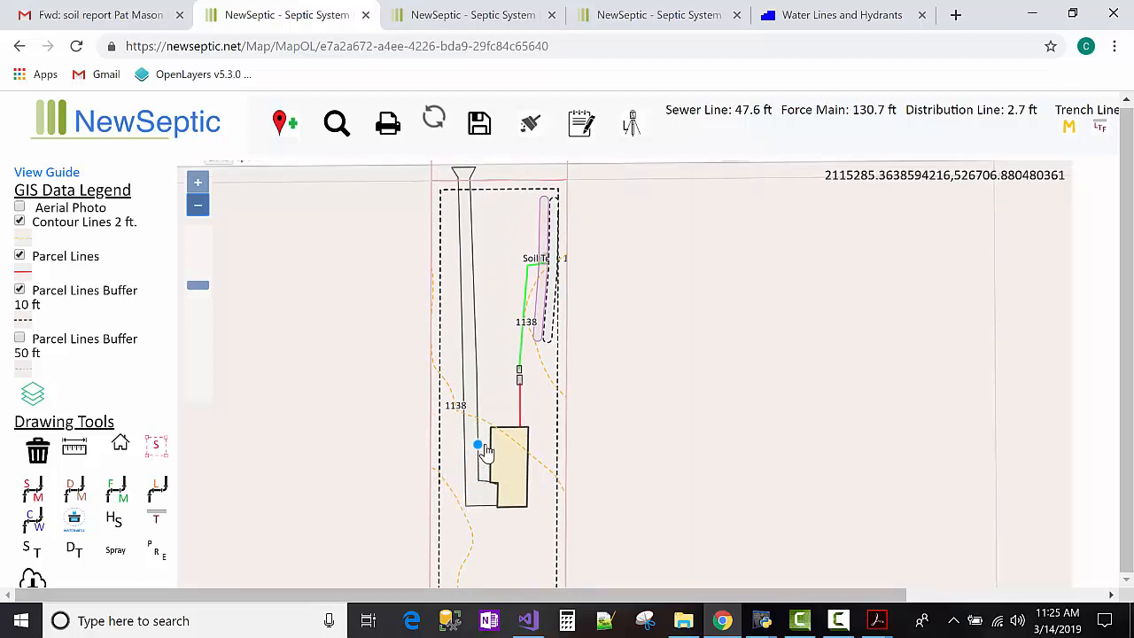
left_click(33, 529)
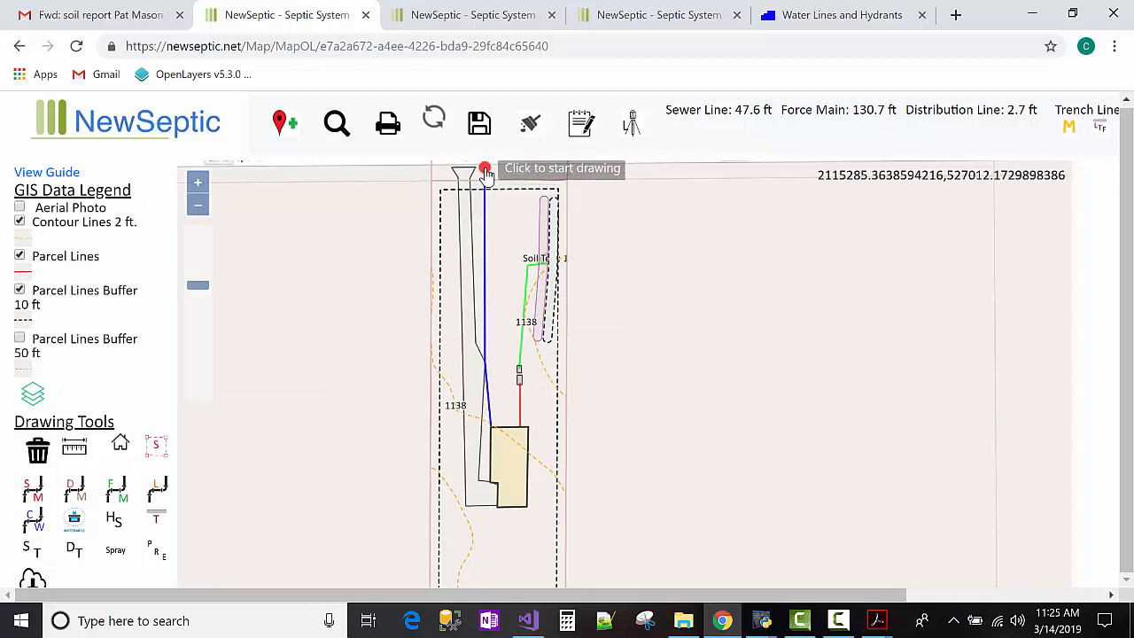
double_click(485, 168)
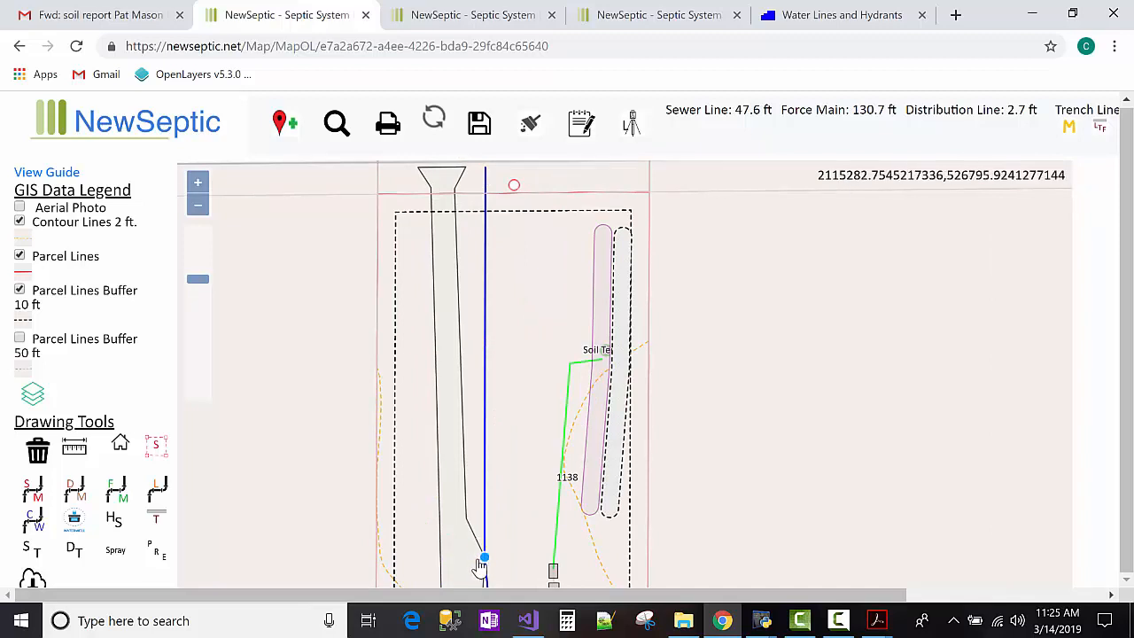
Straighten the water line's bottom point, add a bend, and zoom out to show the road.
mouse_move(479, 567)
left_mouse_down()
mouse_move(468, 561)
mouse_move(502, 562)
mouse_move(472, 565)
left_mouse_up()
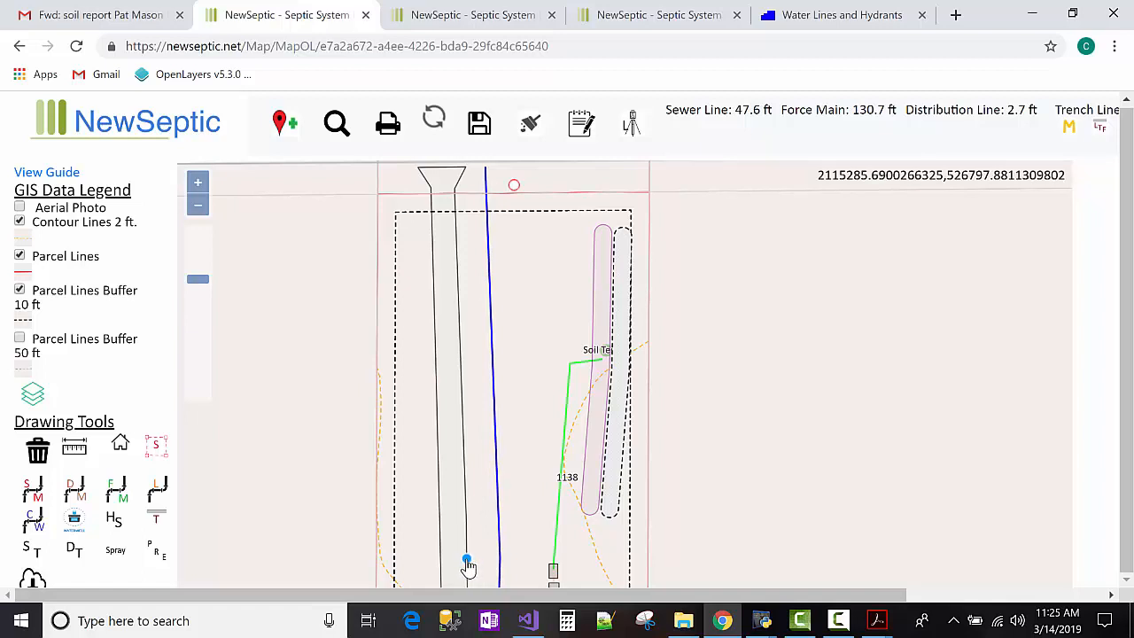
left_click_drag(499, 562, 482, 558)
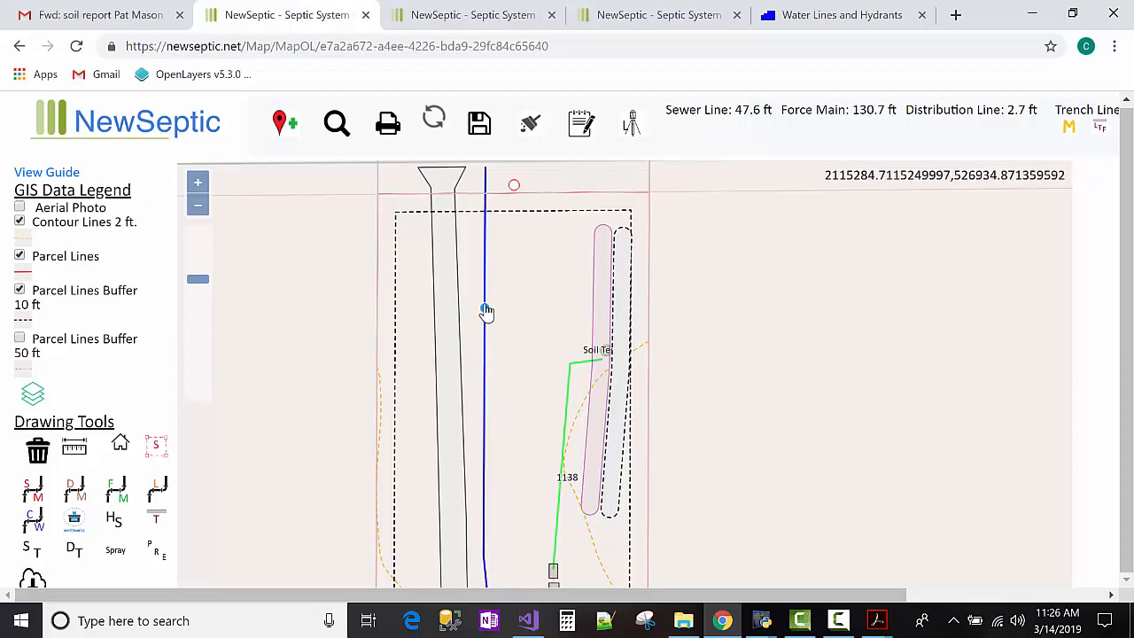
left_click_drag(483, 306, 479, 297)
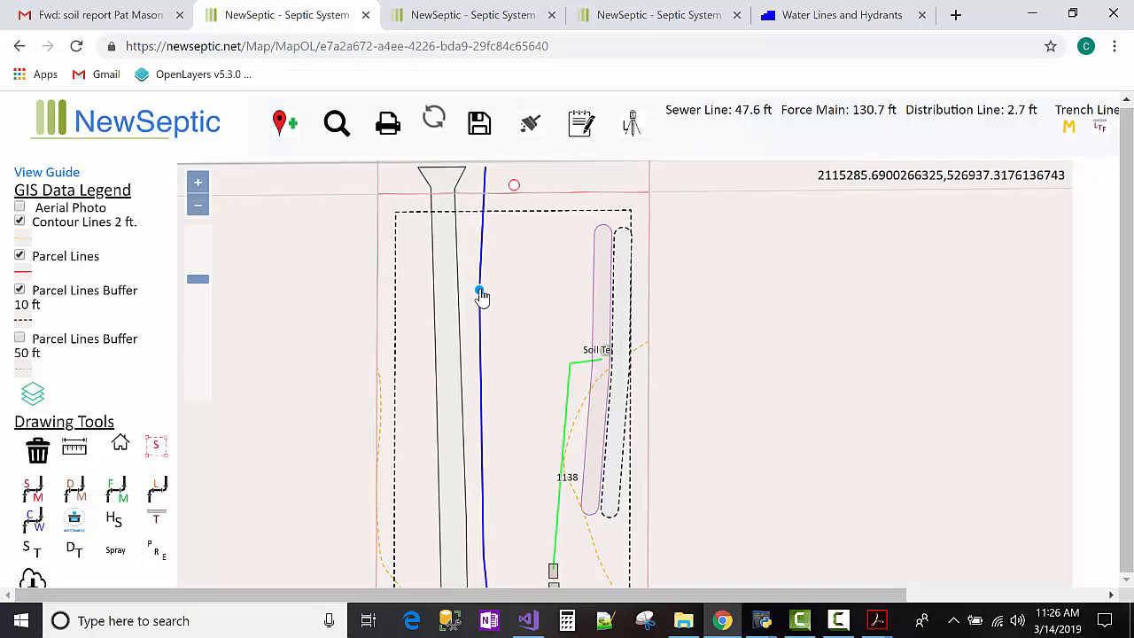
left_click(203, 202)
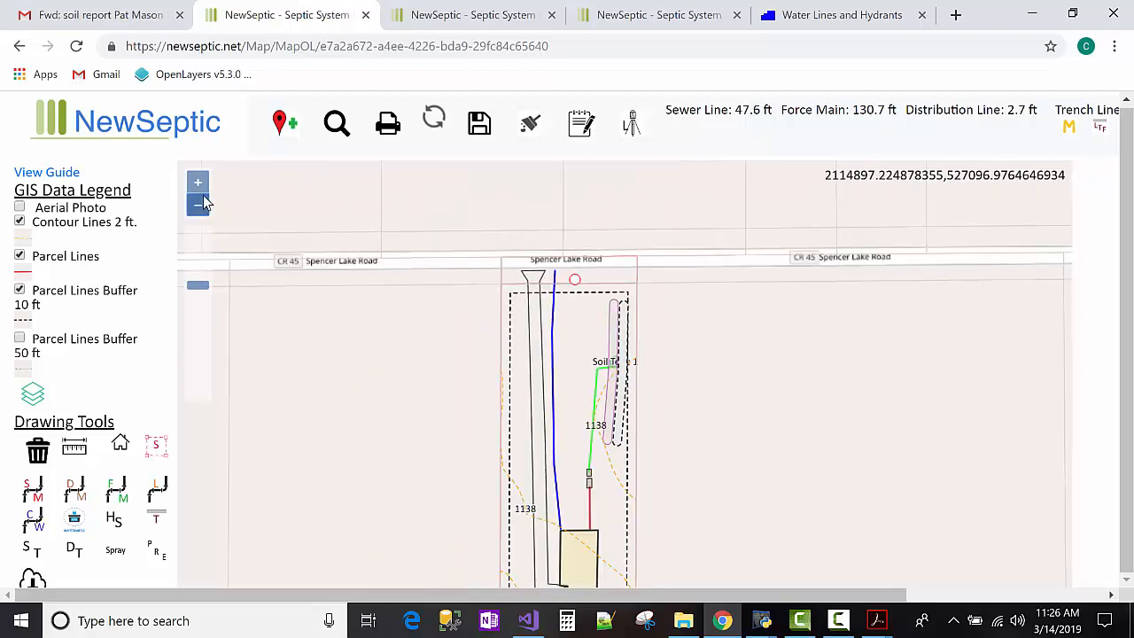
left_click_drag(349, 334, 346, 319)
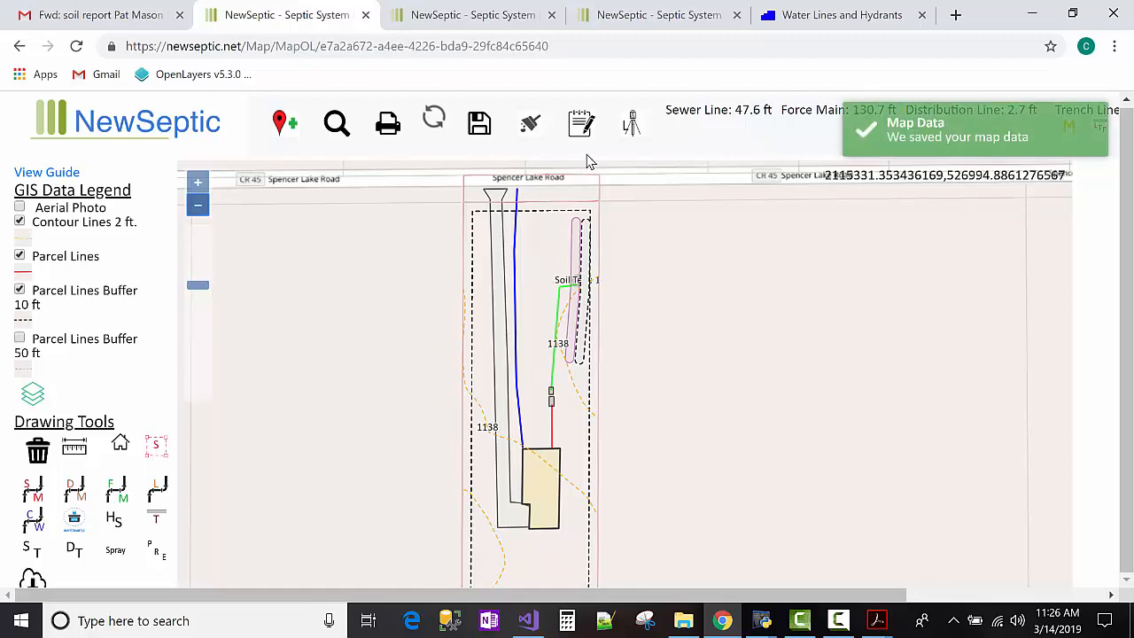
Enter 1136.8 ft as the dose inlet invert elevation, checking the tank grade values.
left_click(635, 130)
scroll(589, 318, "down", 3)
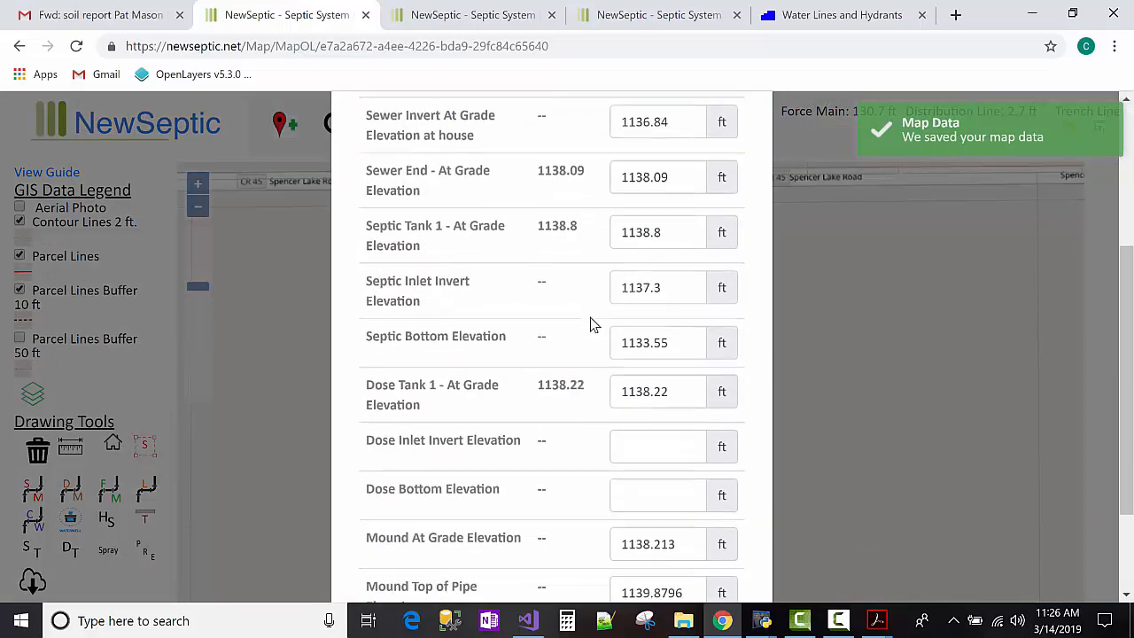
scroll(602, 382, "down", 1)
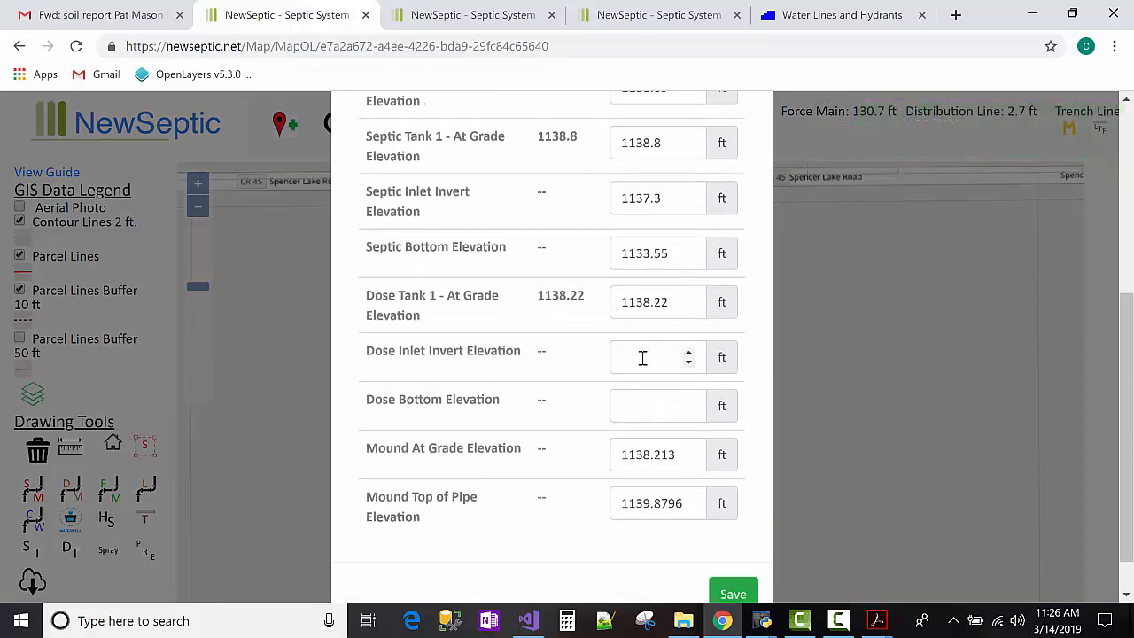
left_click(643, 357)
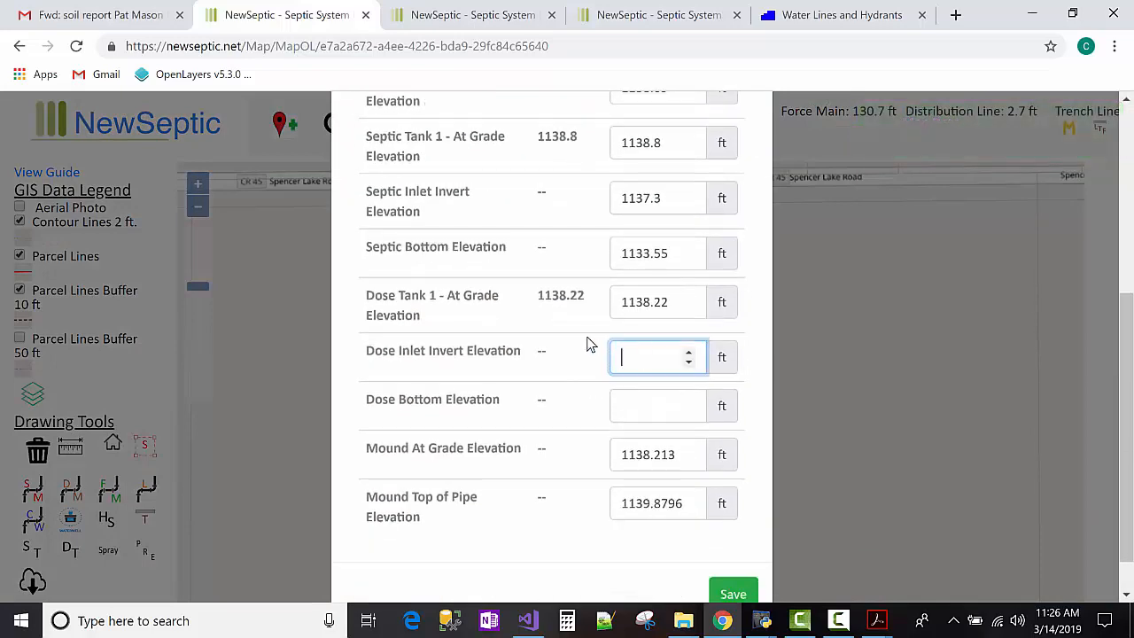
left_click(615, 405)
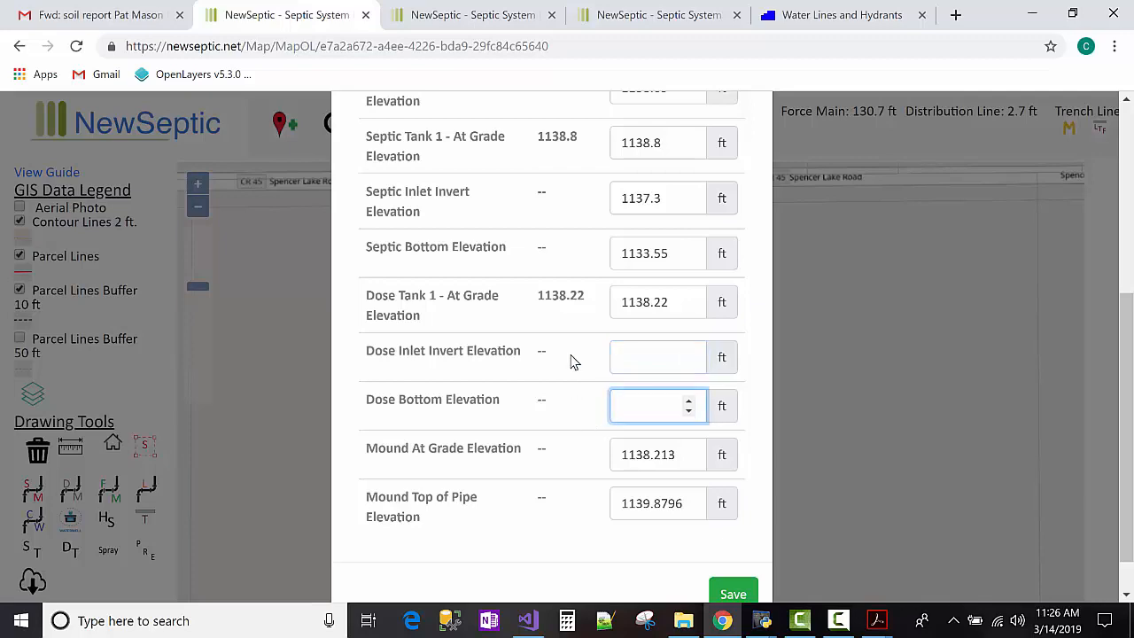
scroll(562, 369, "down", 1)
scroll(584, 405, "up", 3)
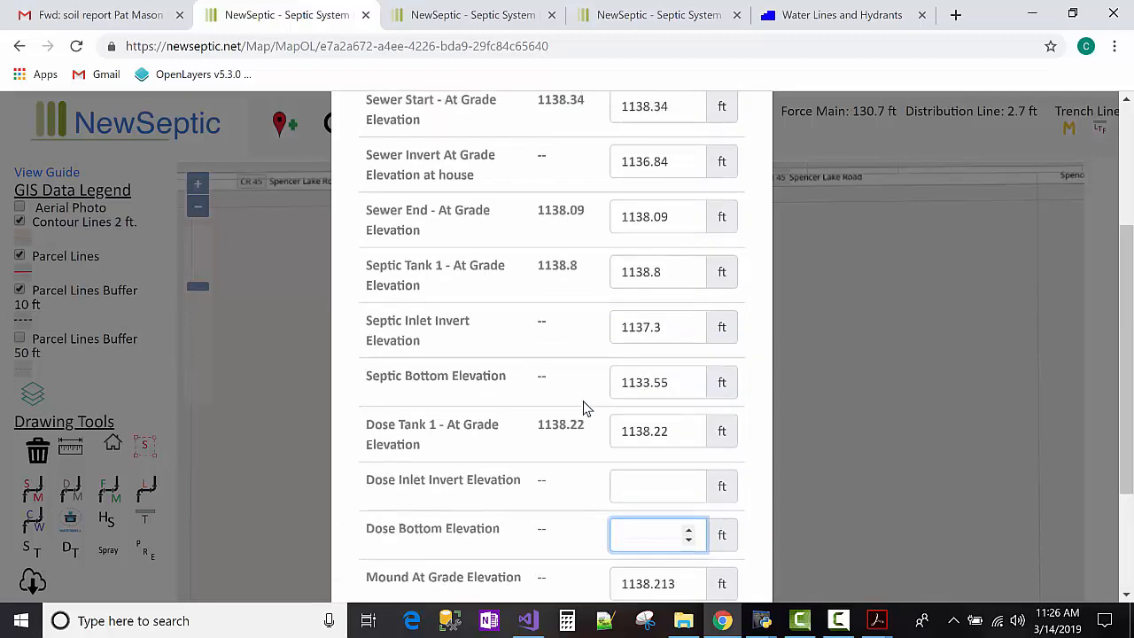
scroll(583, 408, "up", 1)
scroll(582, 405, "down", 2)
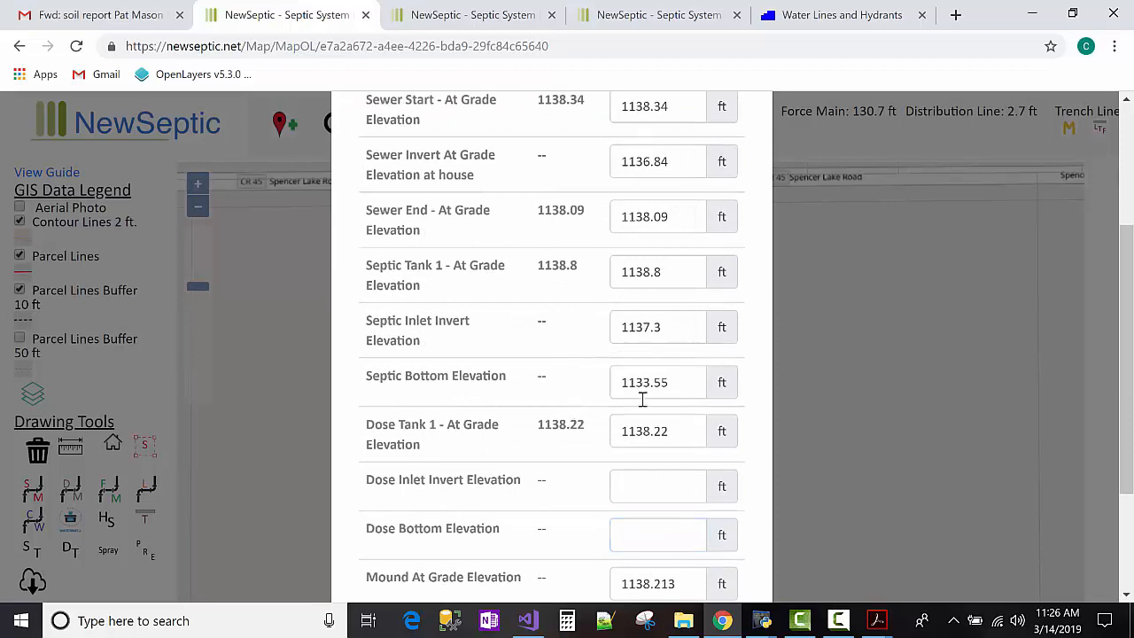
scroll(517, 341, "down", 1)
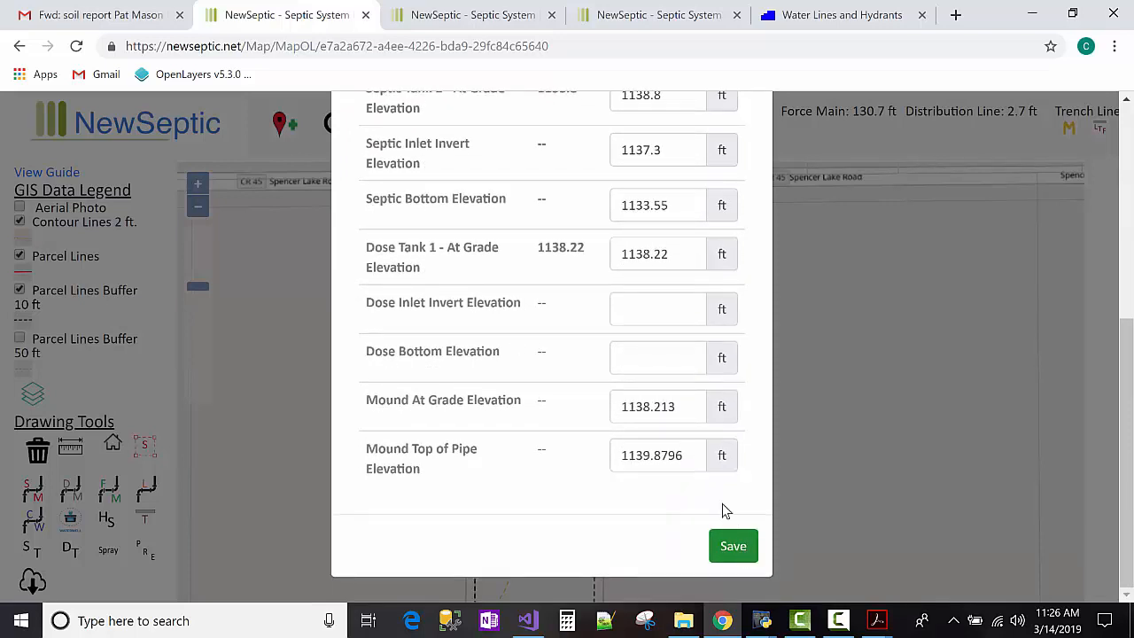
left_click(650, 319)
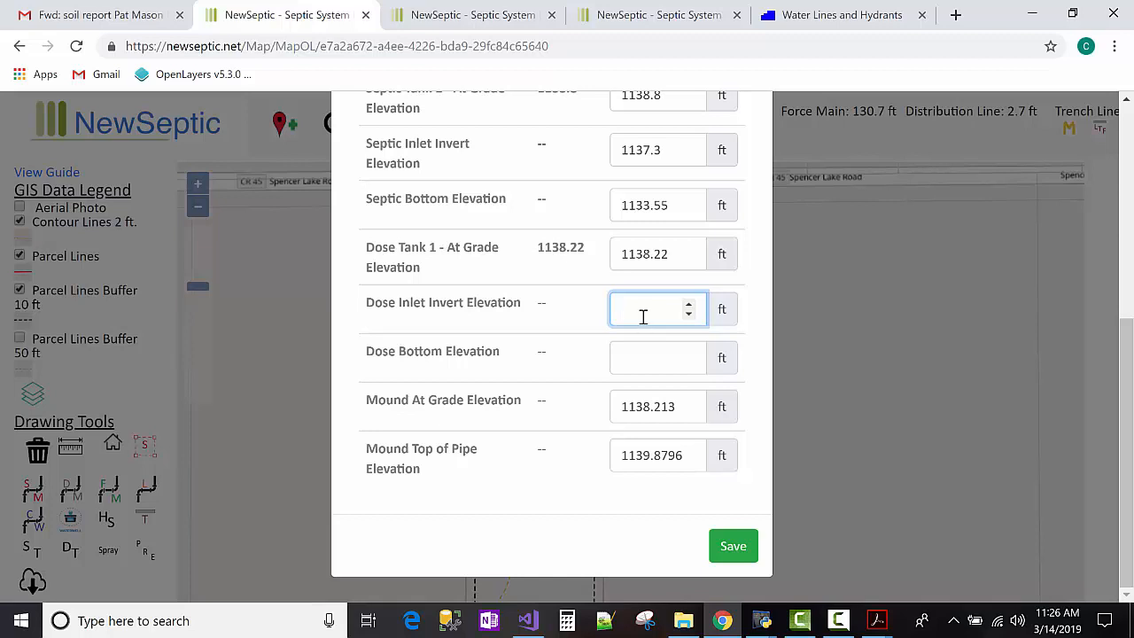
double_click(644, 250)
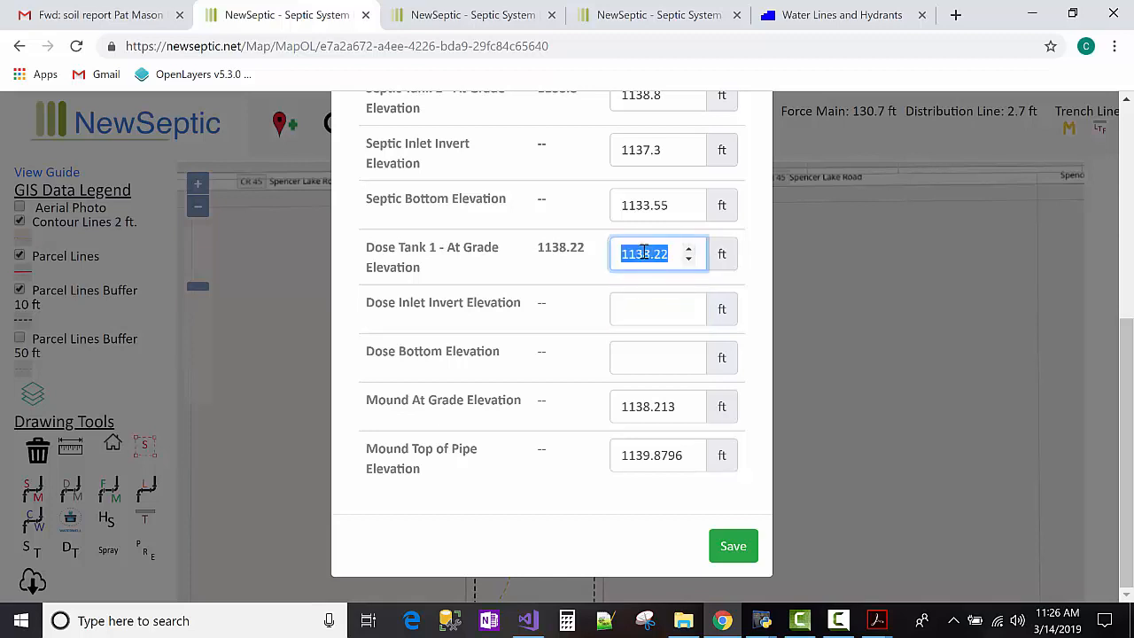
scroll(567, 307, "up", 1)
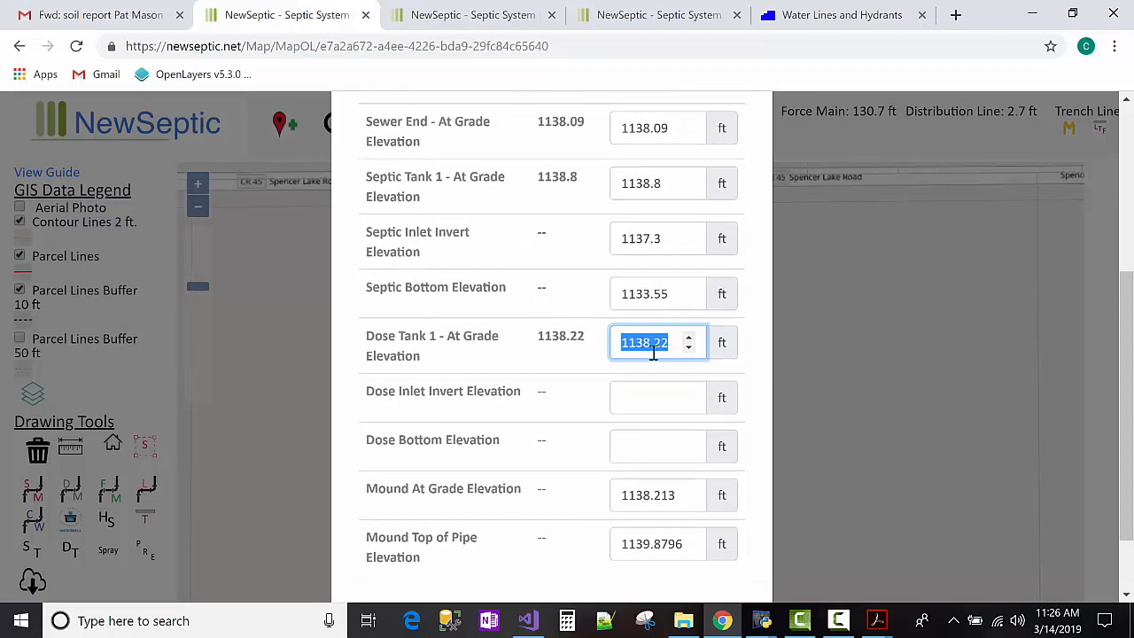
scroll(647, 344, "up", 1)
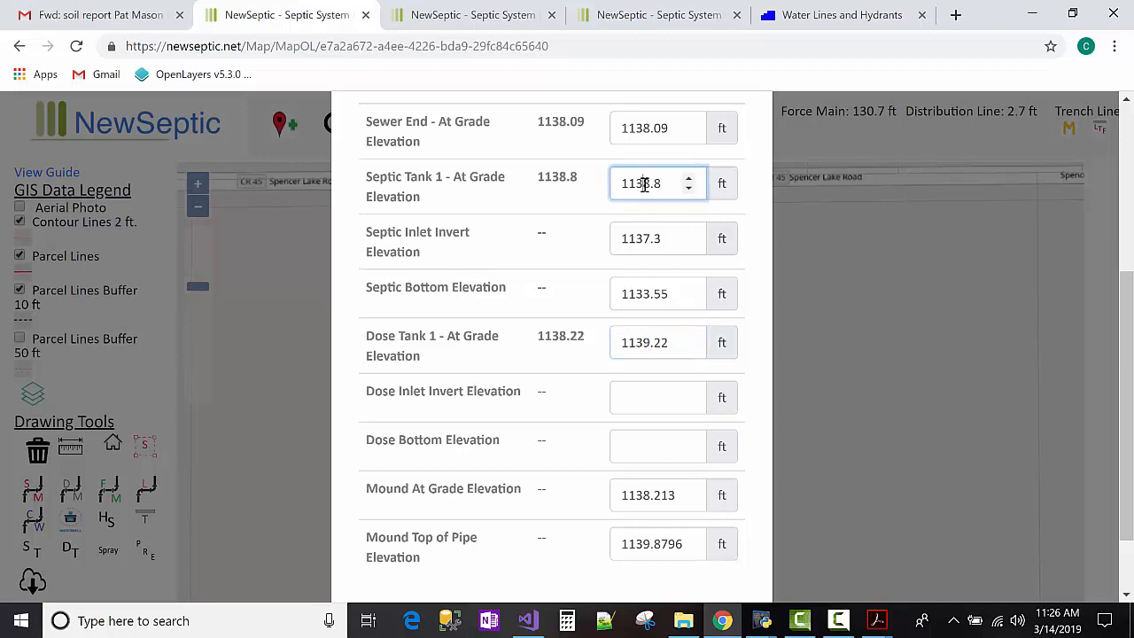
double_click(644, 183)
left_click(650, 394)
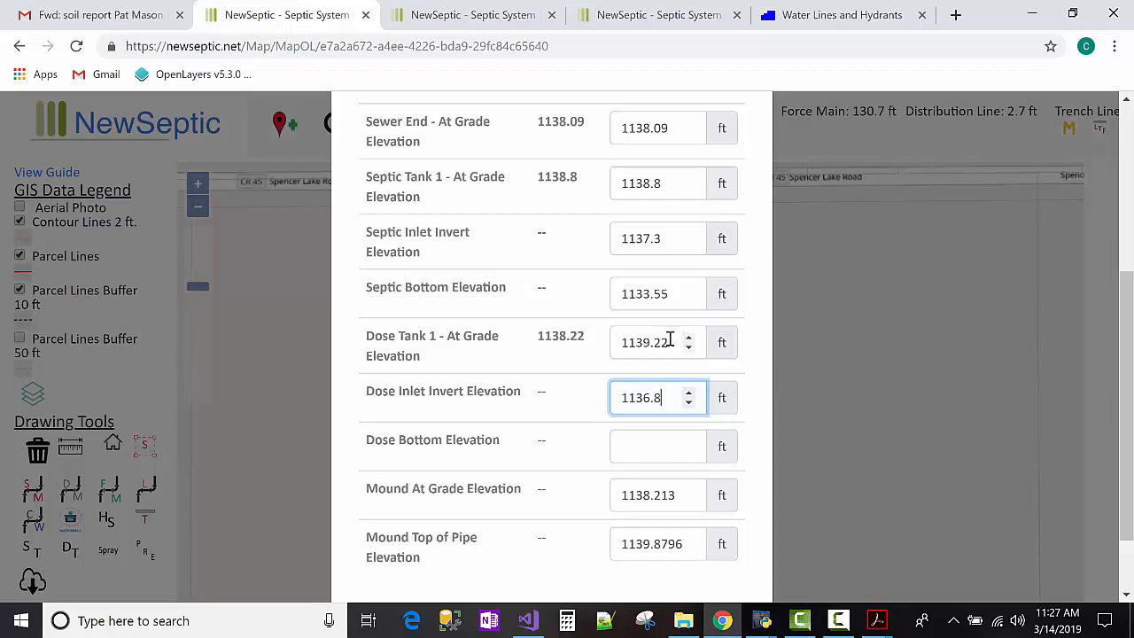
Restore the dose tank grade to 1138.22 ft and save the elevations.
left_click(662, 341)
double_click(574, 335)
key("ctrl+c")
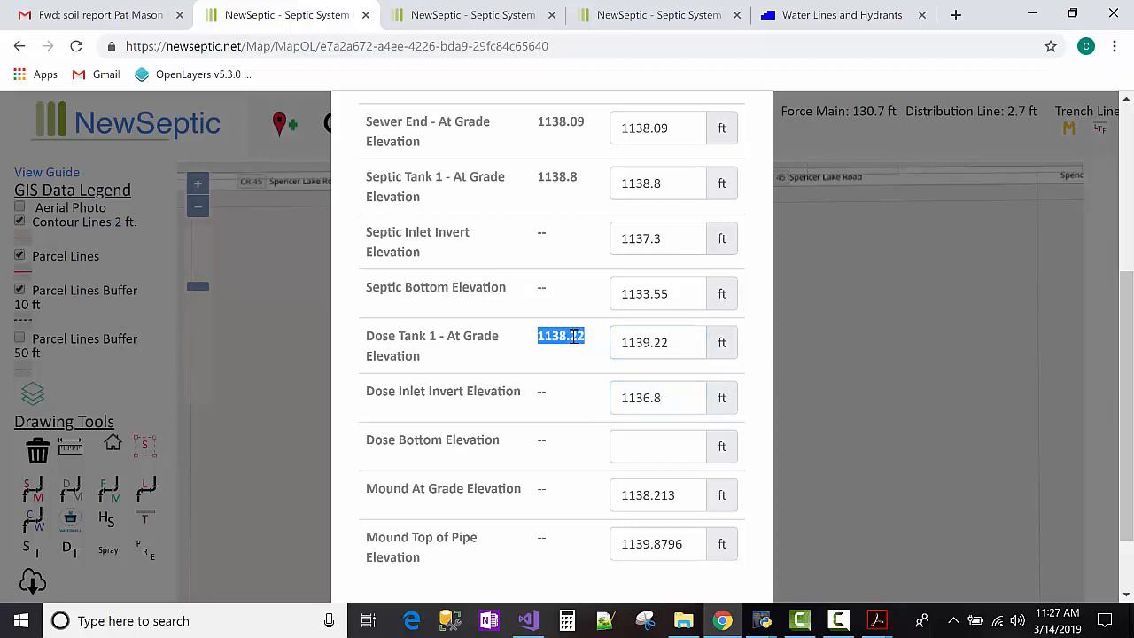
double_click(642, 338)
key("ctrl+v")
scroll(591, 353, "down", 2)
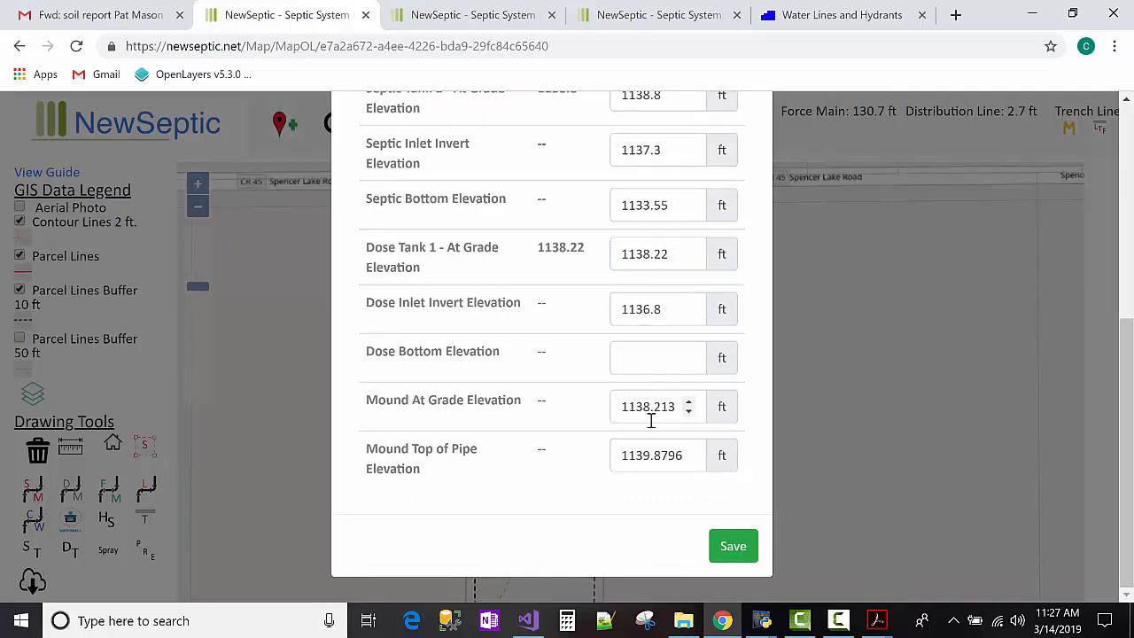
left_click(733, 563)
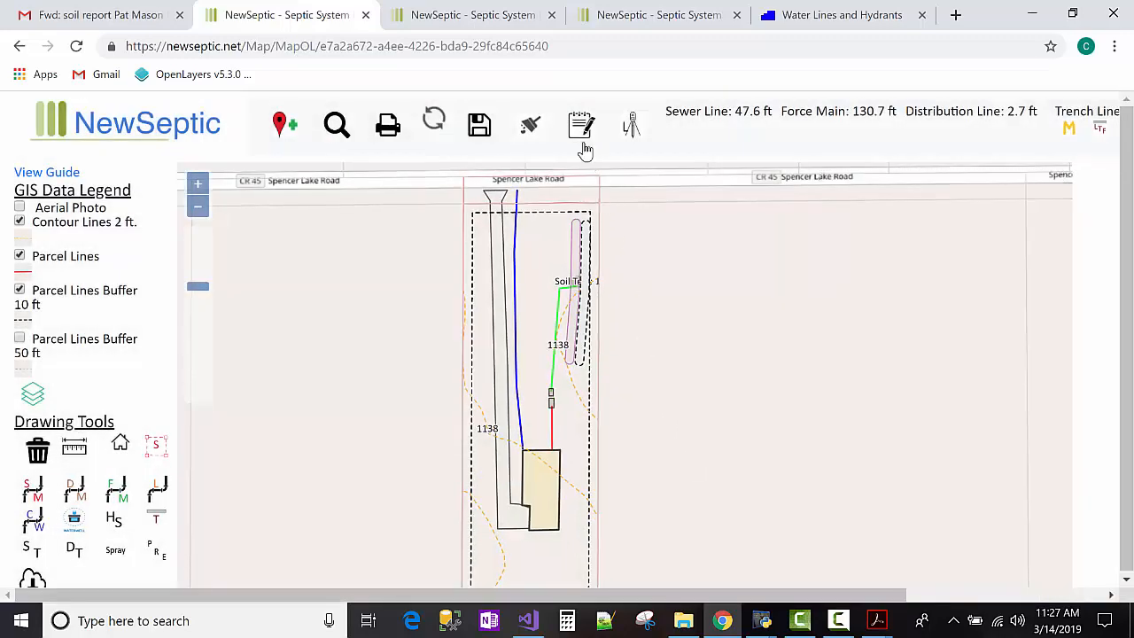
Save the map, then measure 41.7 ft from the house's east wall to the lot line.
left_click(481, 131)
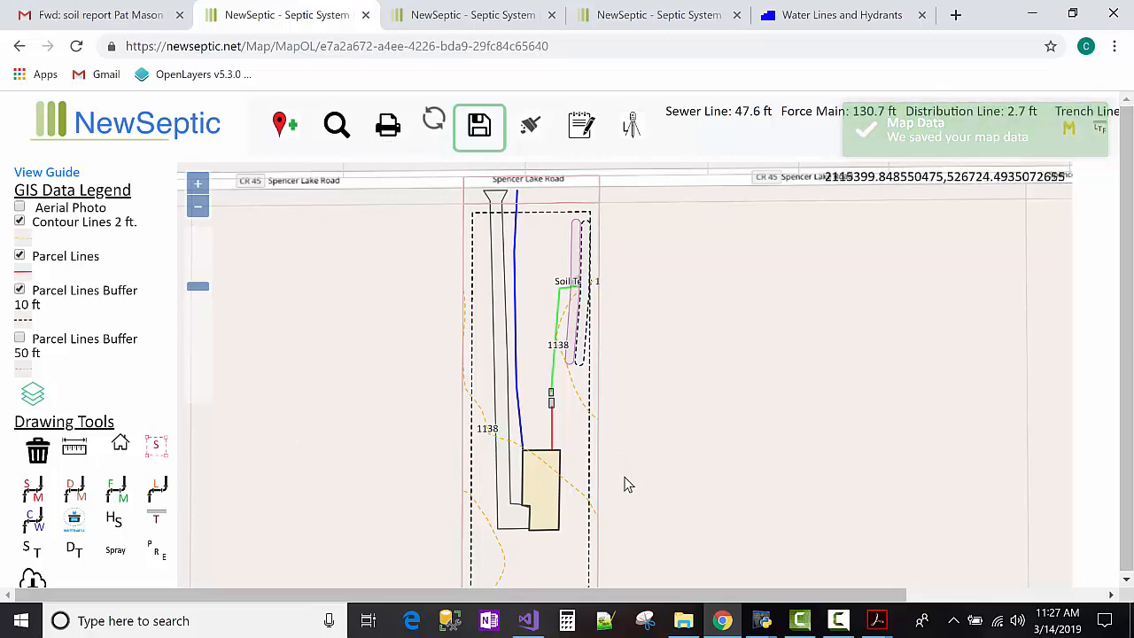
scroll(611, 550, "up", 1)
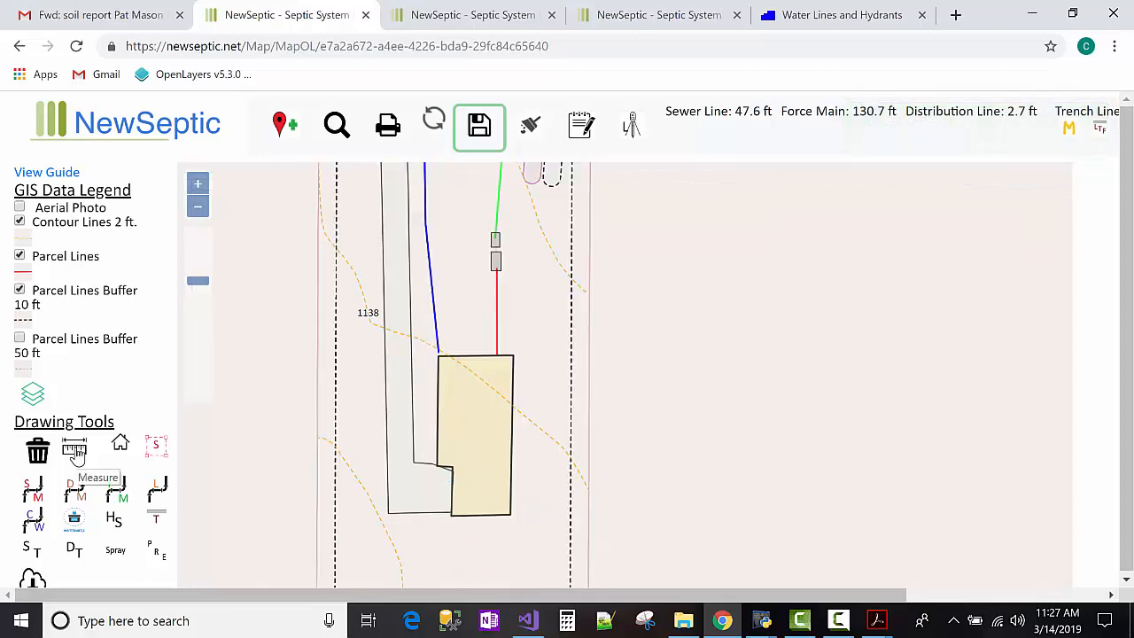
left_click(76, 452)
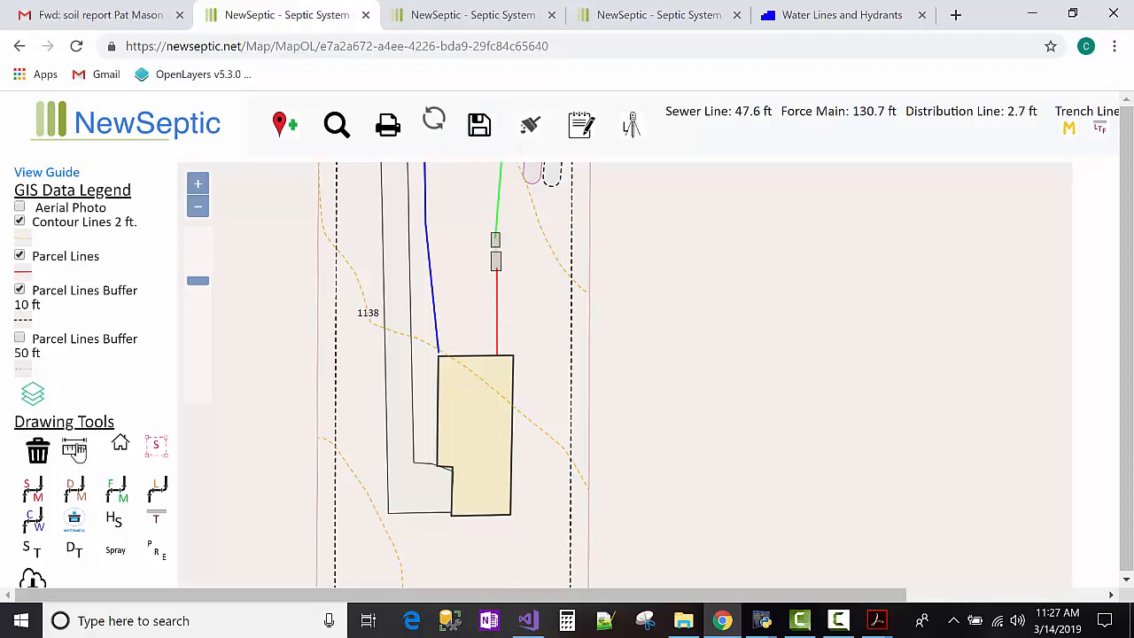
left_click(513, 372)
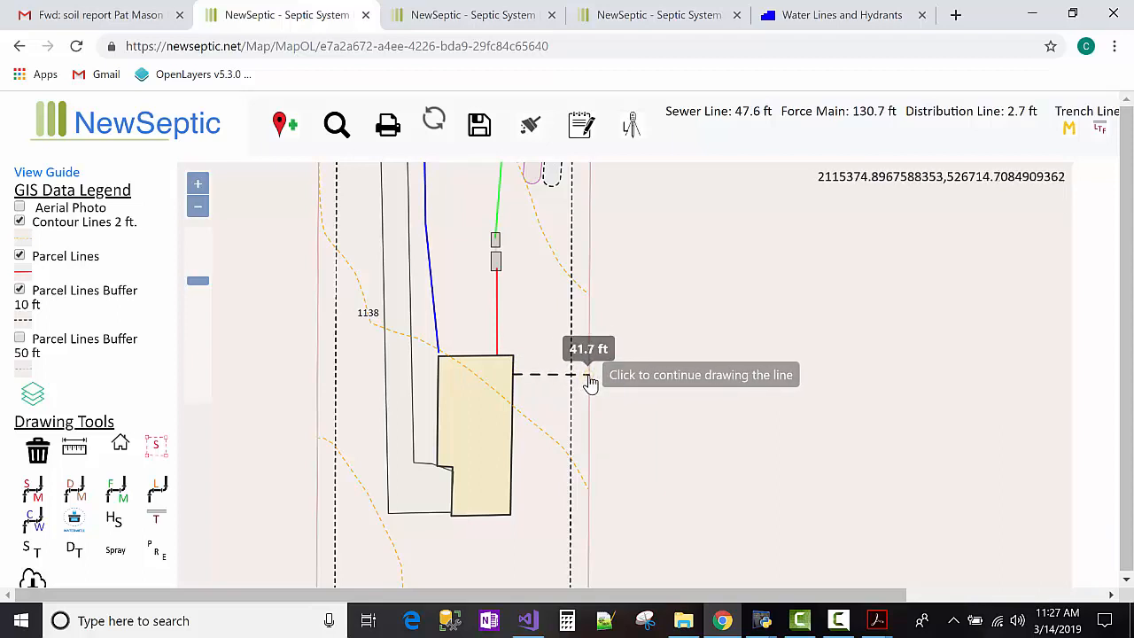
double_click(589, 377)
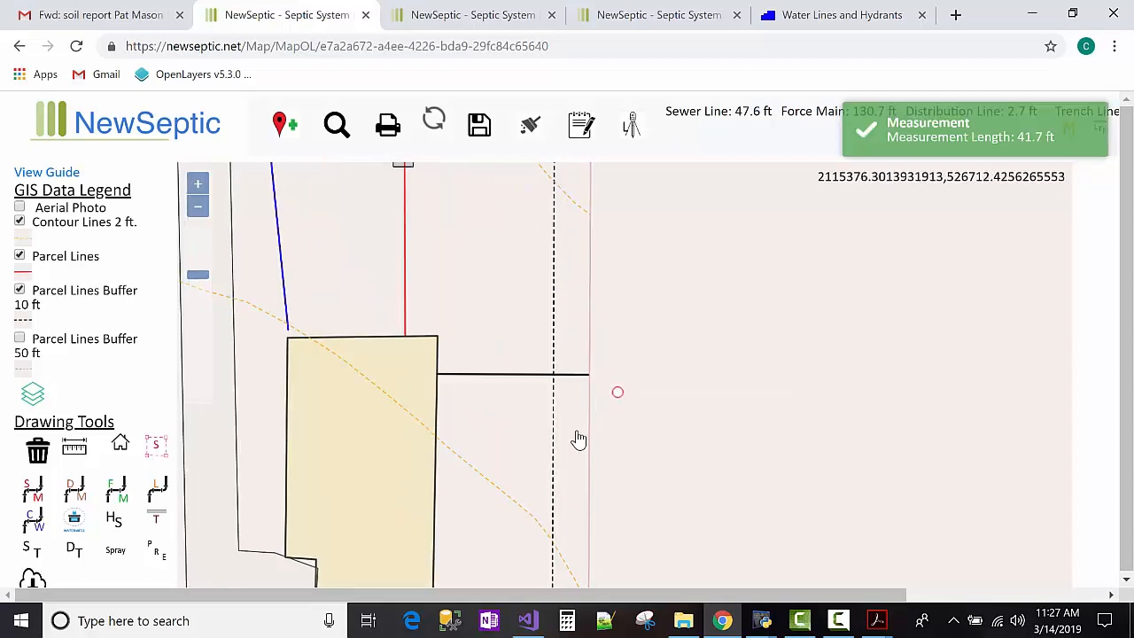
Measure 48.5 ft from the septic tank to the lot line and save the map again.
left_click(198, 208)
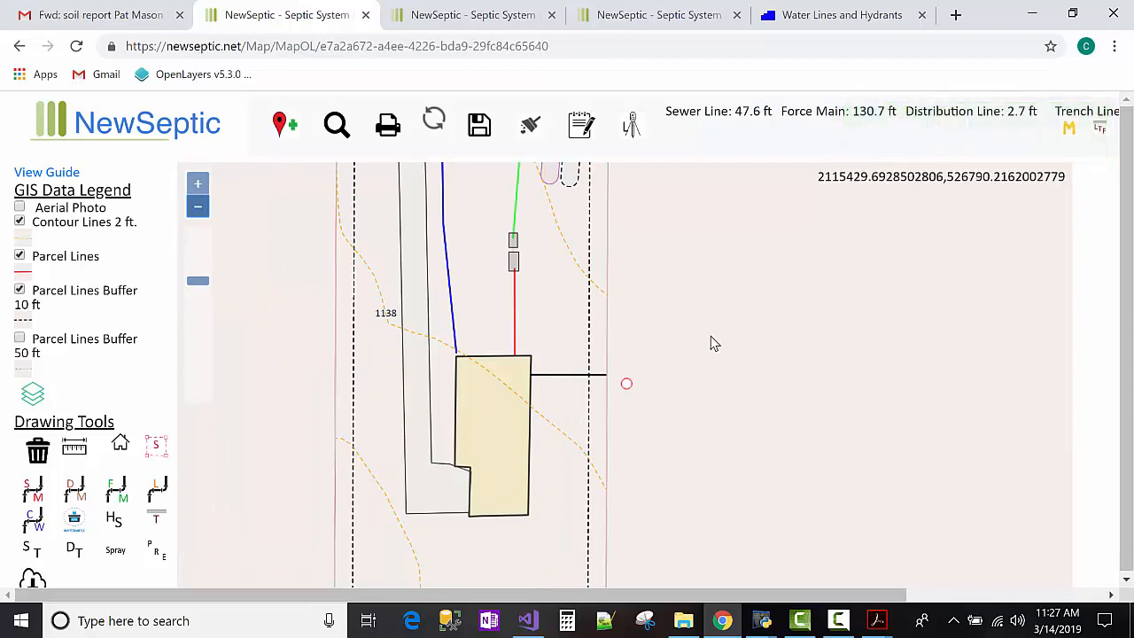
left_click_drag(714, 344, 716, 443)
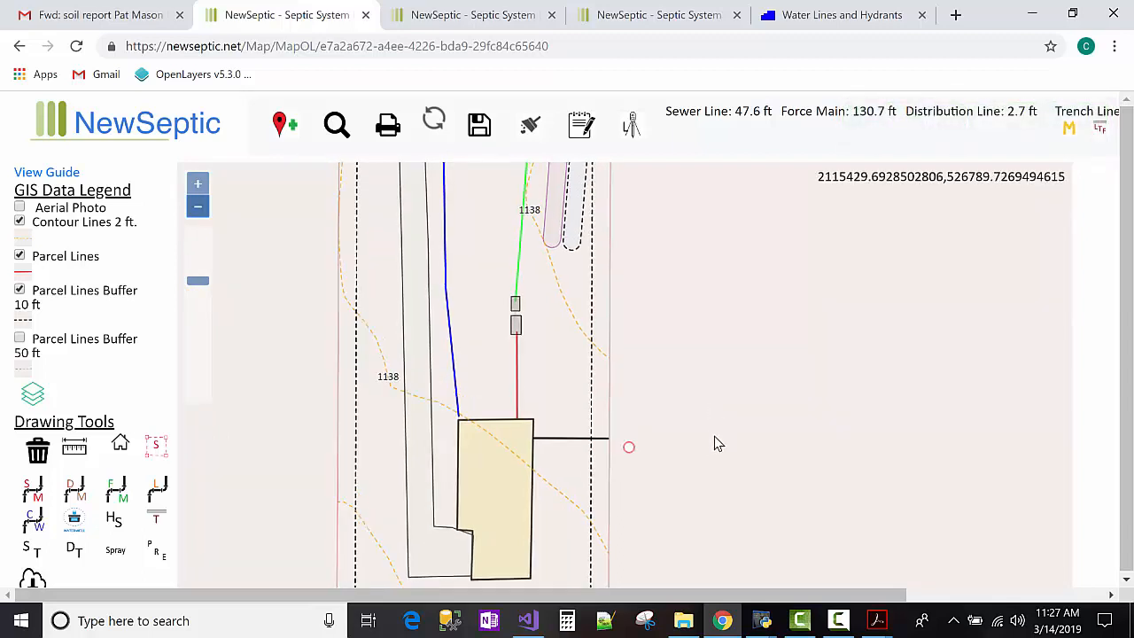
left_click(74, 448)
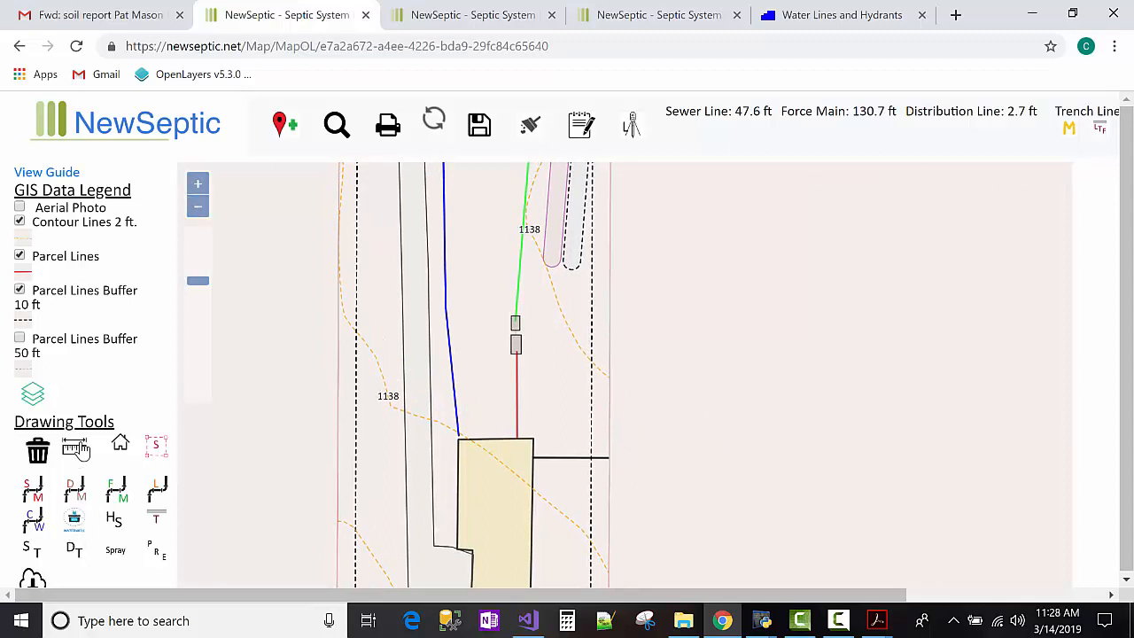
left_click(521, 345)
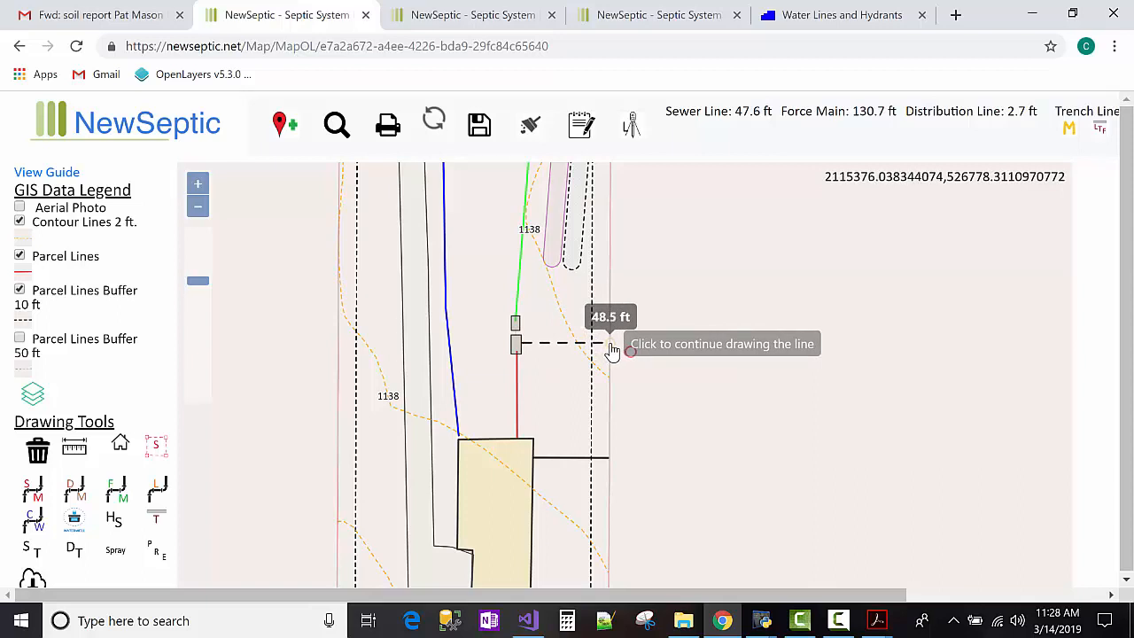
double_click(610, 348)
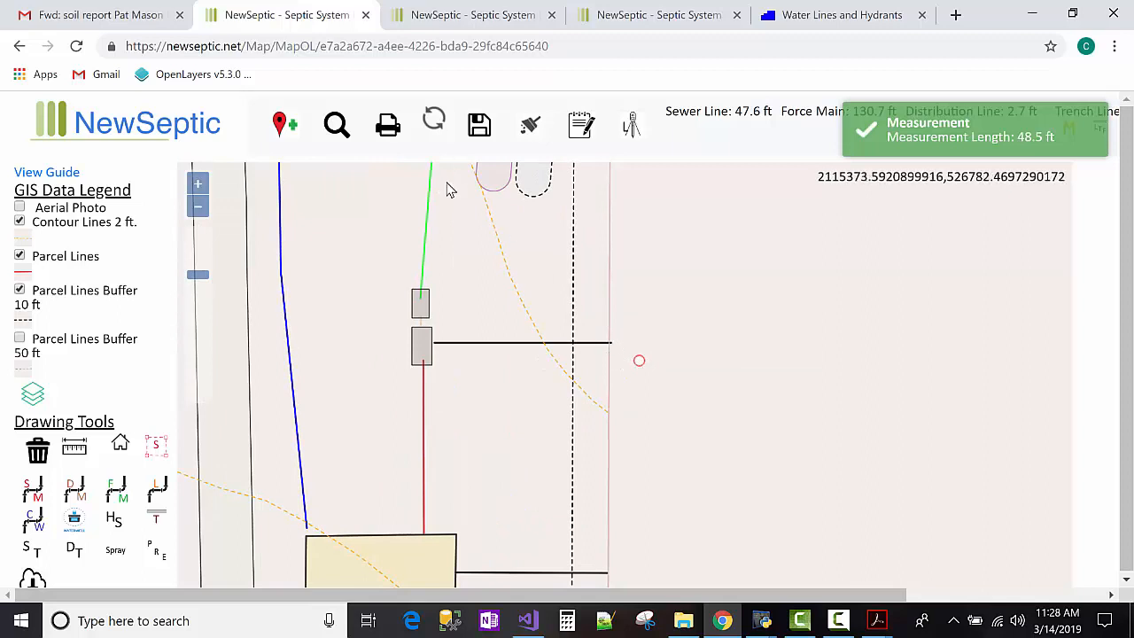
left_click(480, 135)
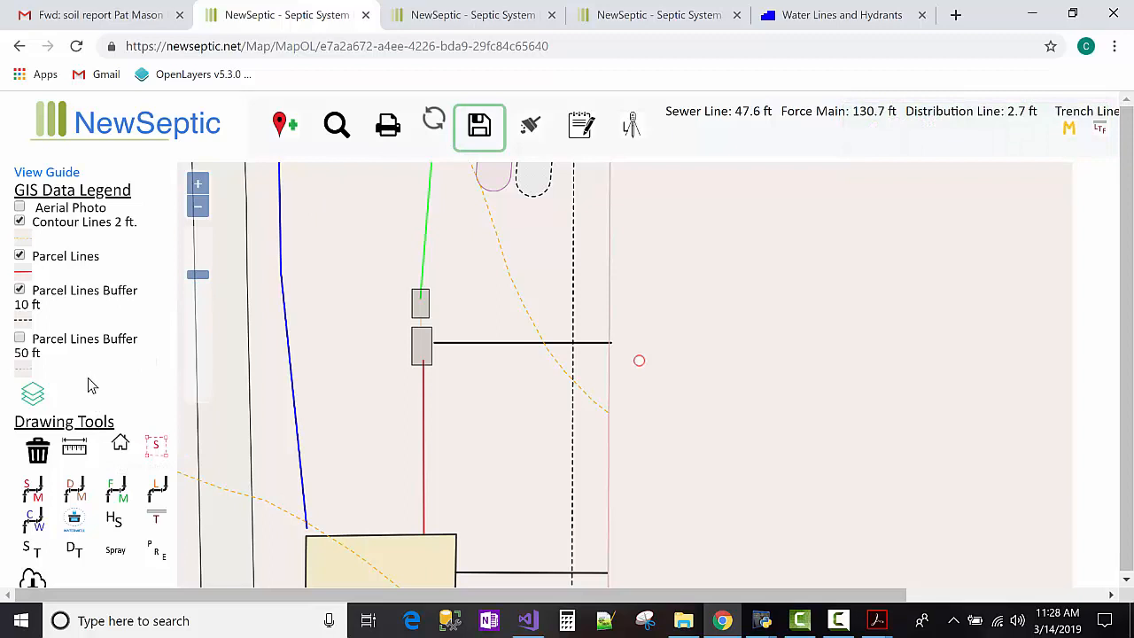
left_click(388, 127)
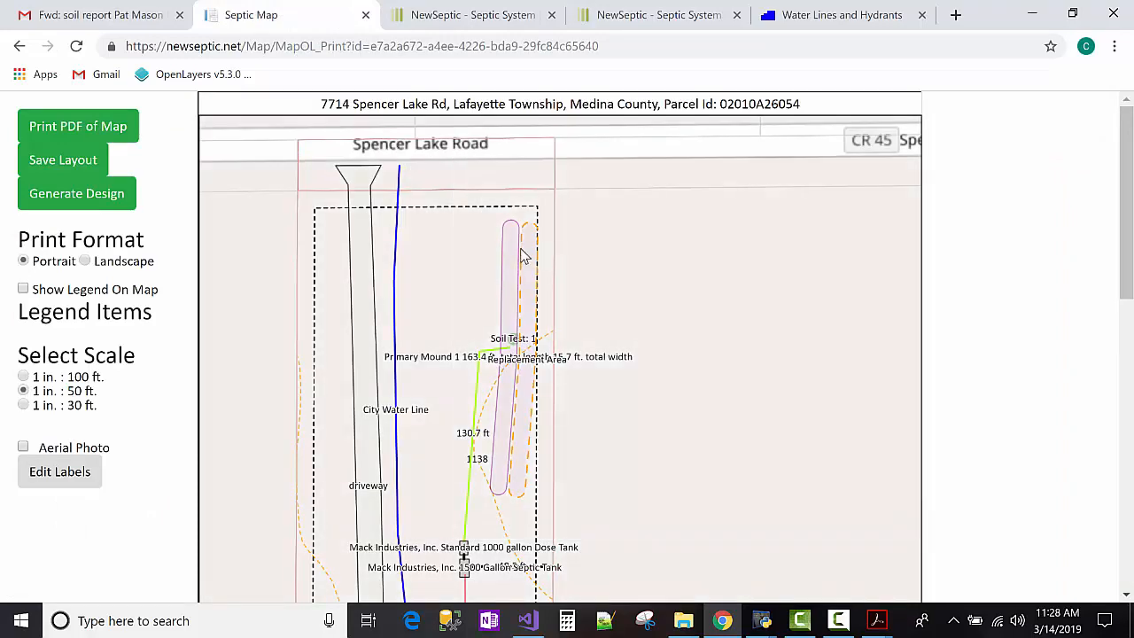
left_click_drag(652, 363, 742, 358)
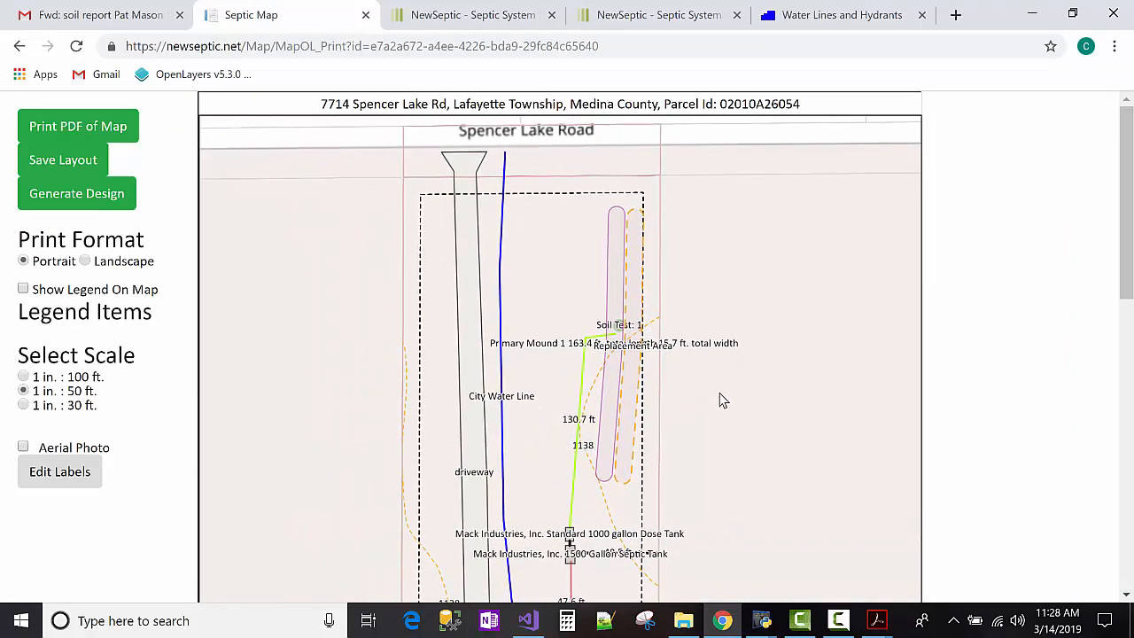
scroll(632, 448, "down", 4)
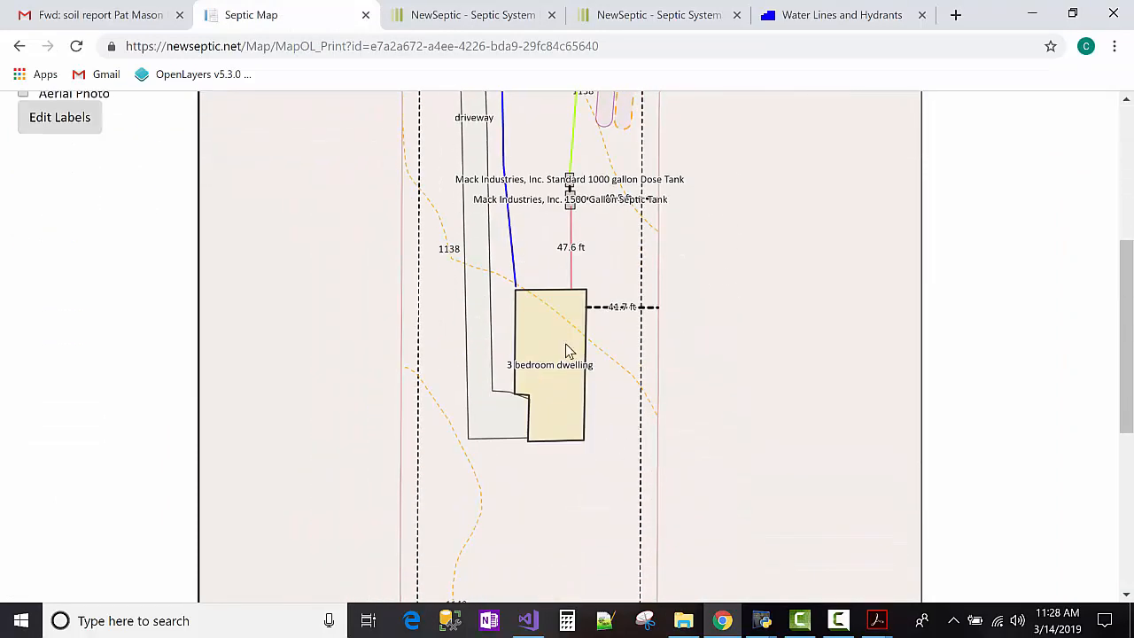
scroll(565, 230, "up", 2)
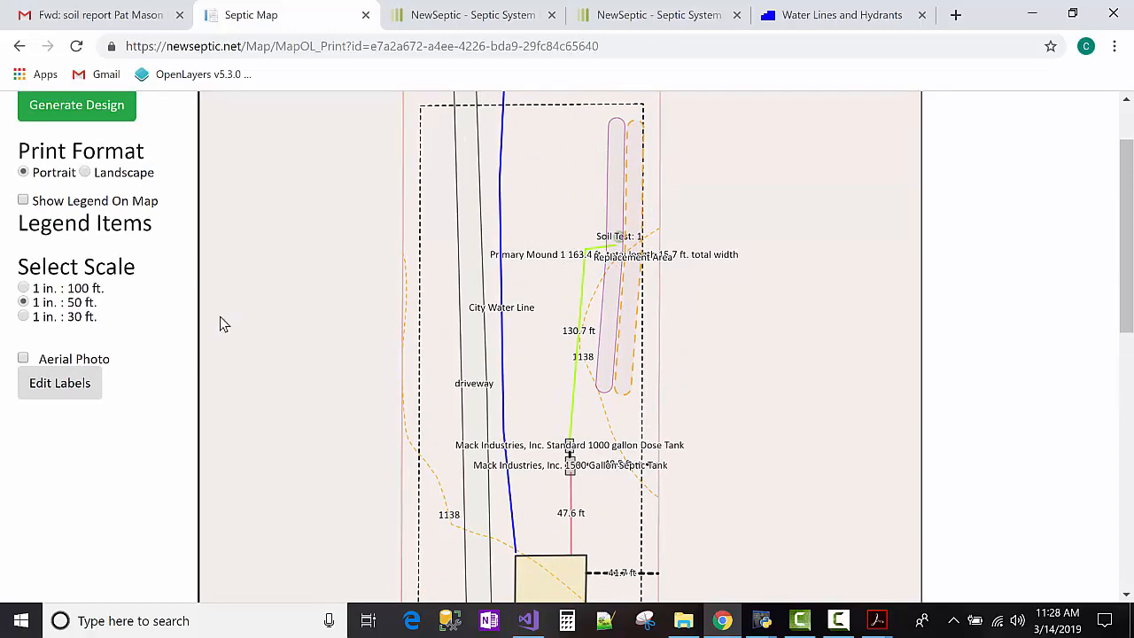
scroll(273, 239, "up", 1)
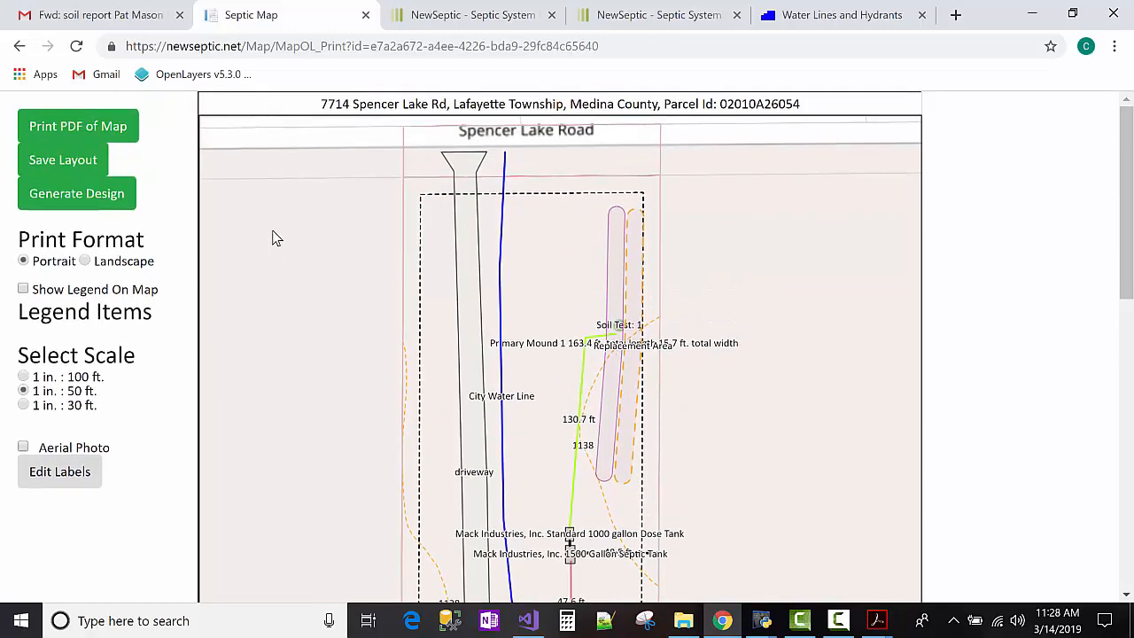
scroll(337, 237, "down", 3)
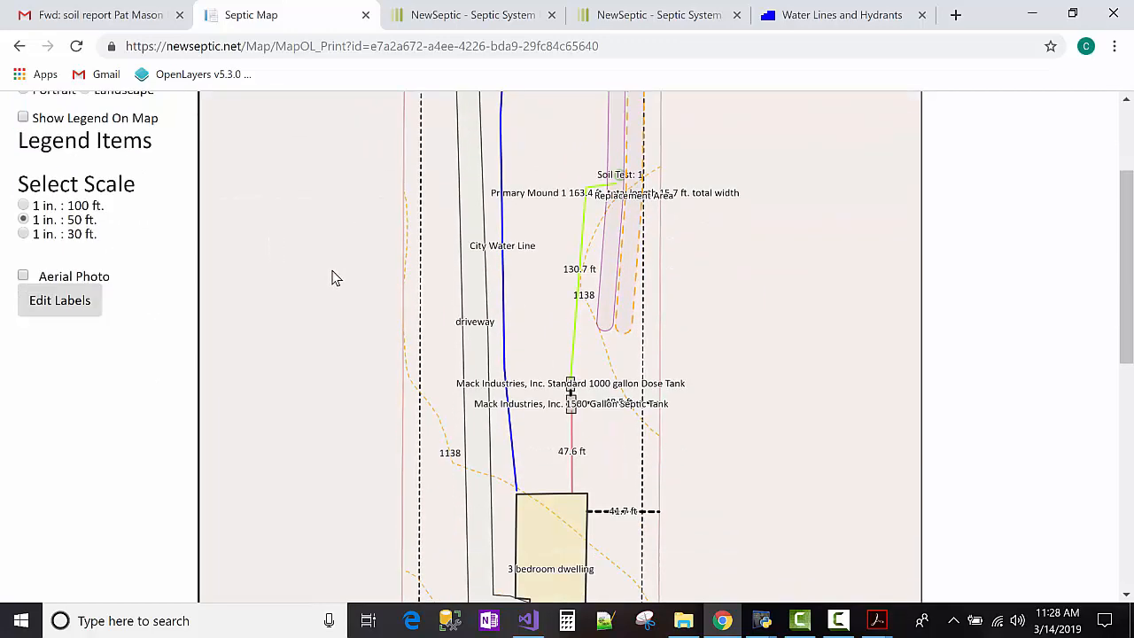
scroll(332, 285, "down", 1)
scroll(62, 292, "up", 2)
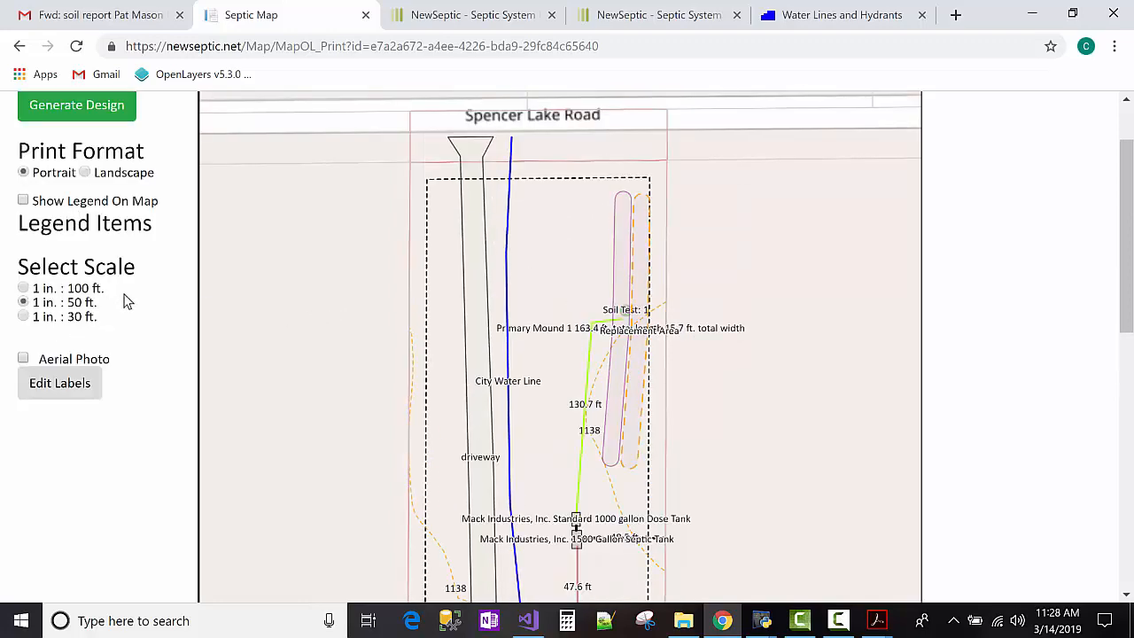
scroll(314, 334, "down", 2)
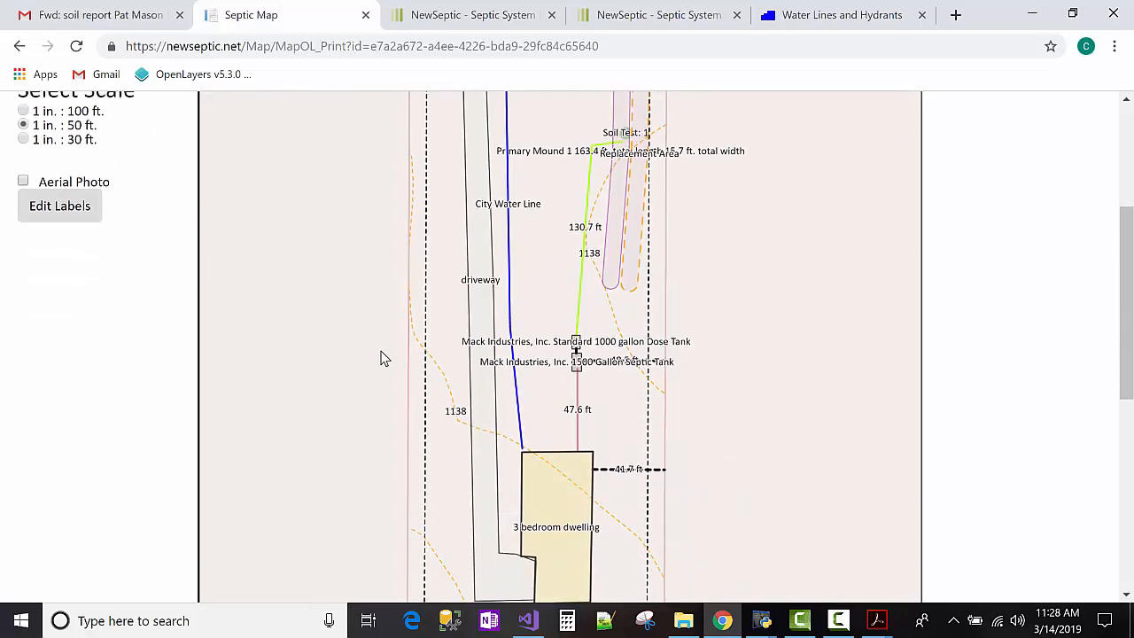
scroll(380, 358, "down", 3)
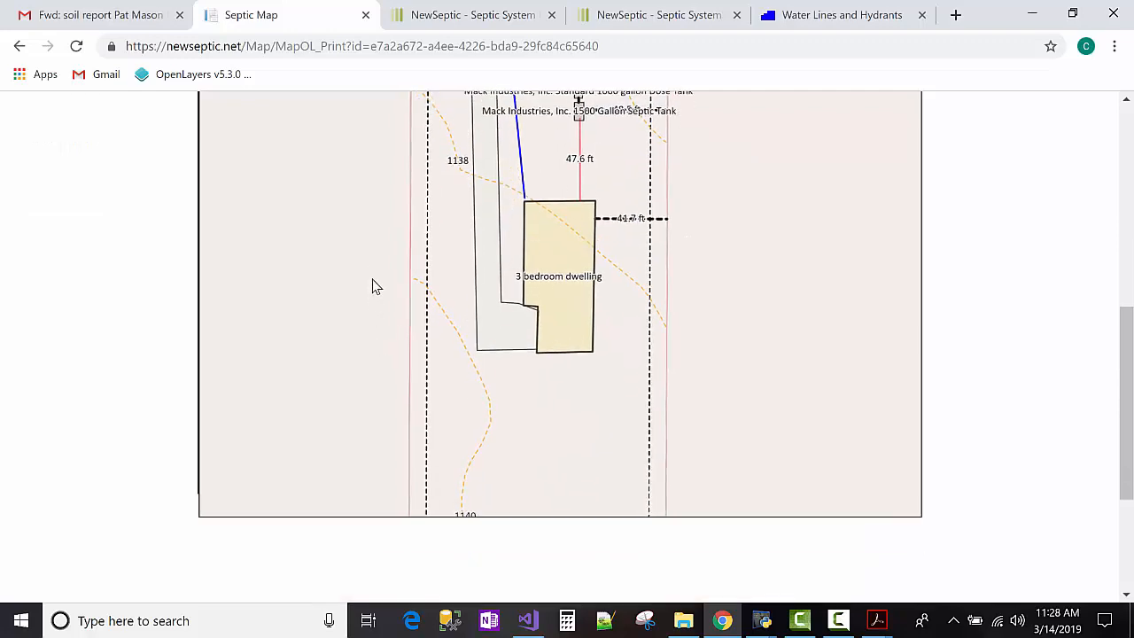
scroll(359, 290, "up", 5)
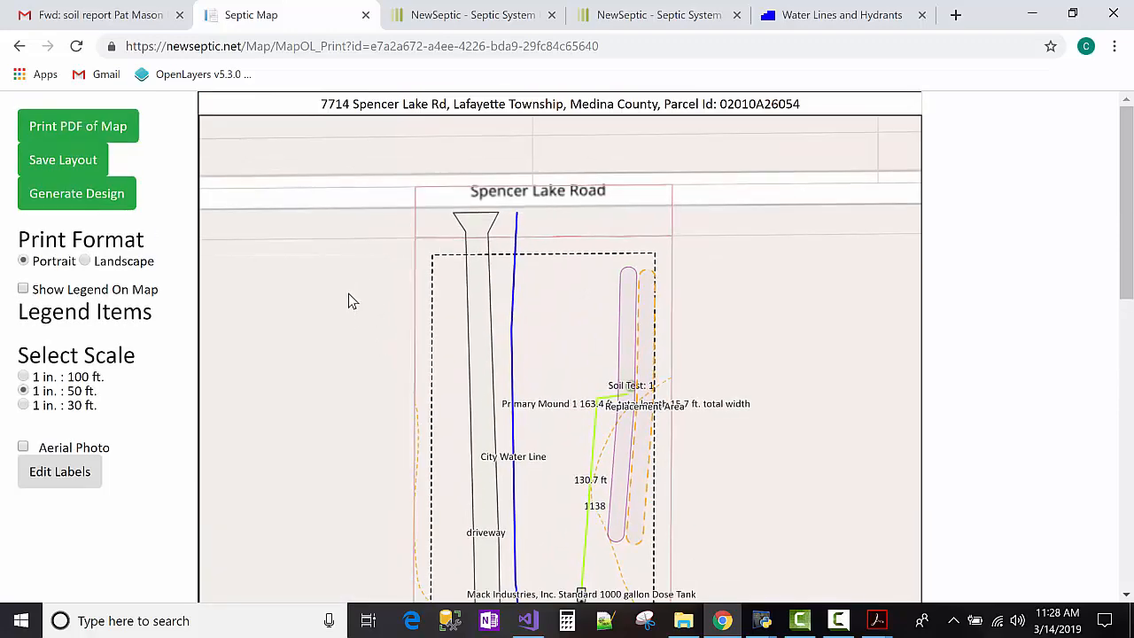
Show the layers legend, move it lower left, keeping Parcel Lines Buffer 10 ft, Parcel Lines, Contour Lines 2 ft.
left_click(24, 291)
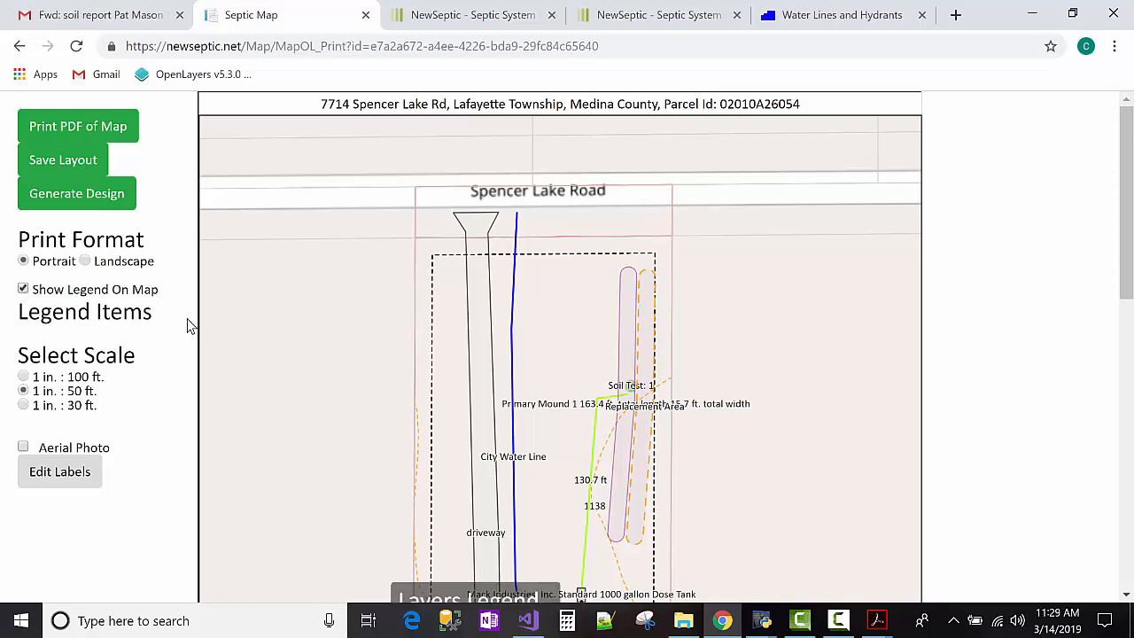
scroll(311, 395, "down", 3)
left_click_drag(429, 361, 394, 519)
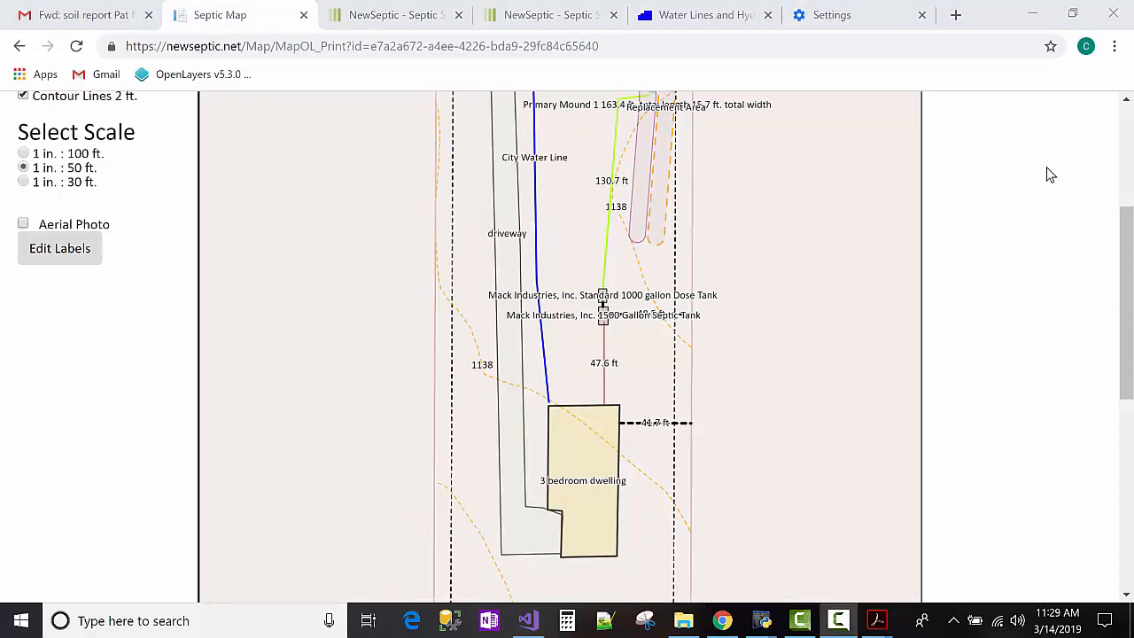
scroll(993, 341, "up", 3)
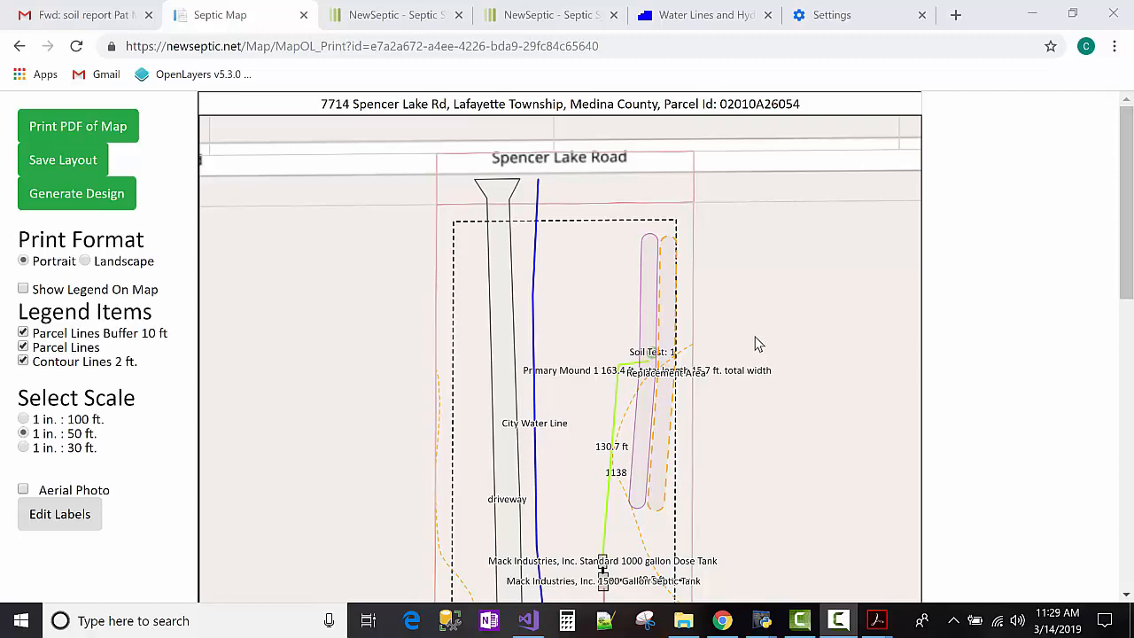
scroll(739, 343, "down", 2)
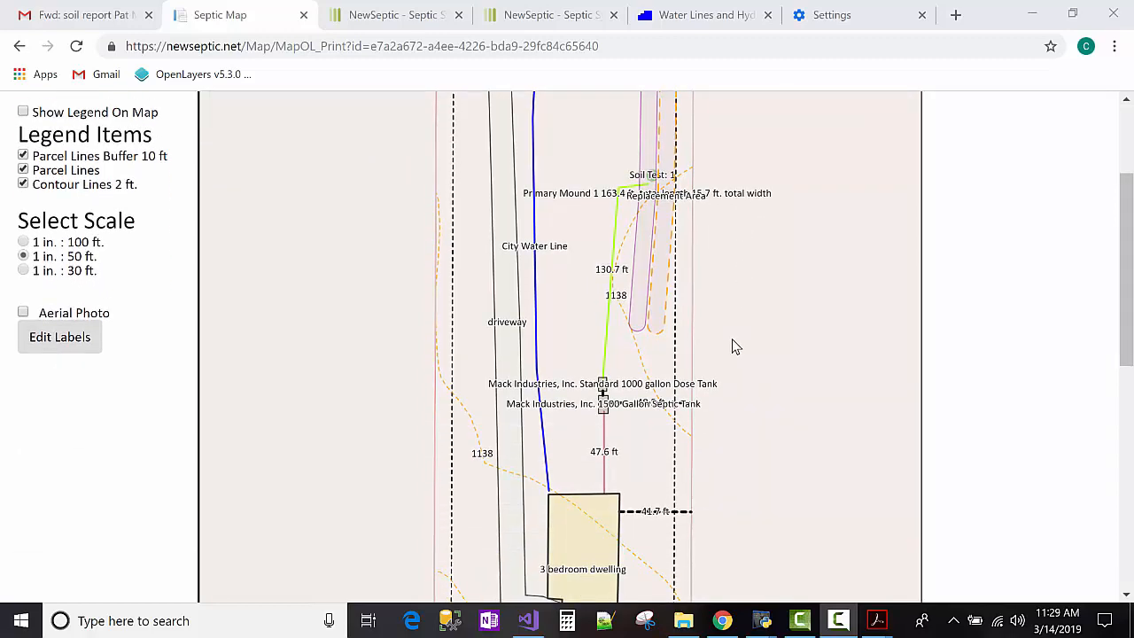
scroll(733, 345, "down", 2)
scroll(732, 344, "up", 4)
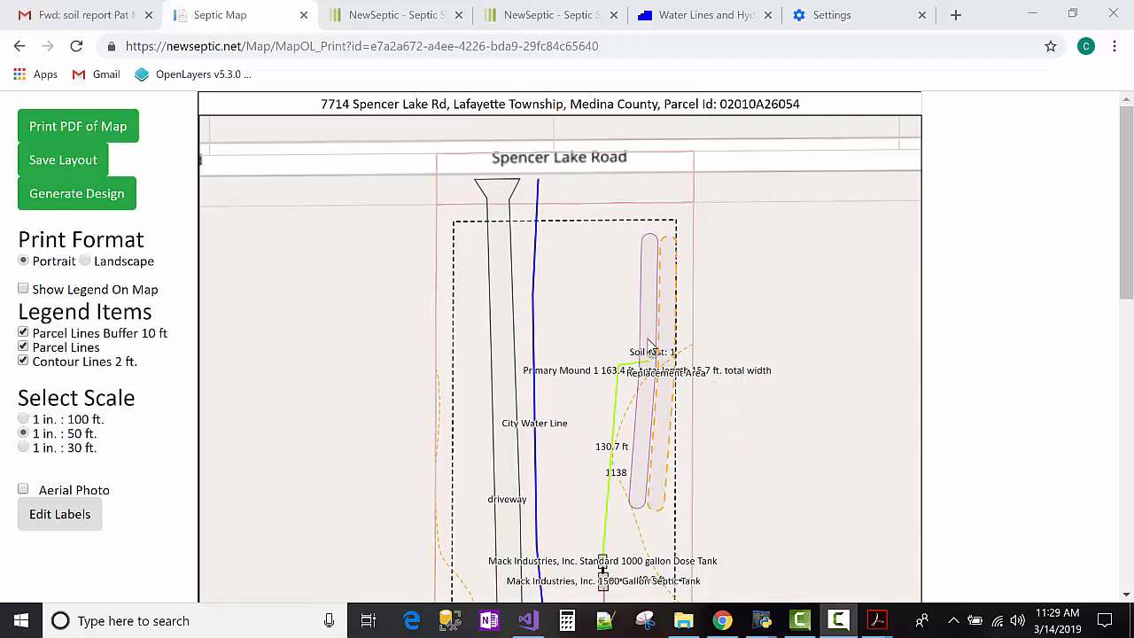
scroll(398, 397, "down", 1)
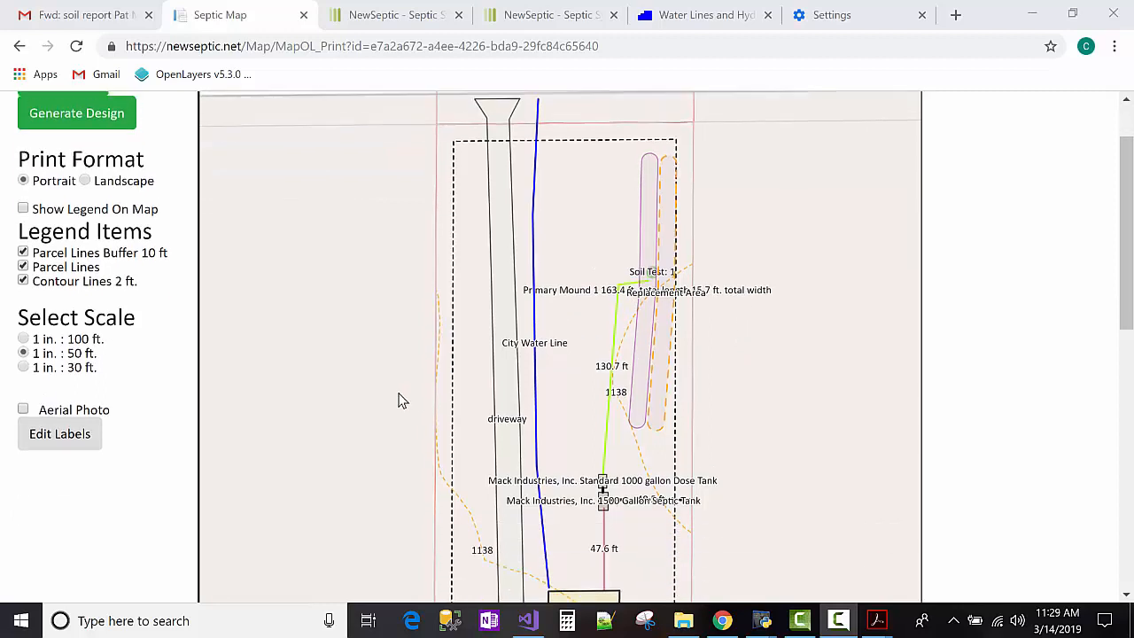
scroll(440, 398, "down", 1)
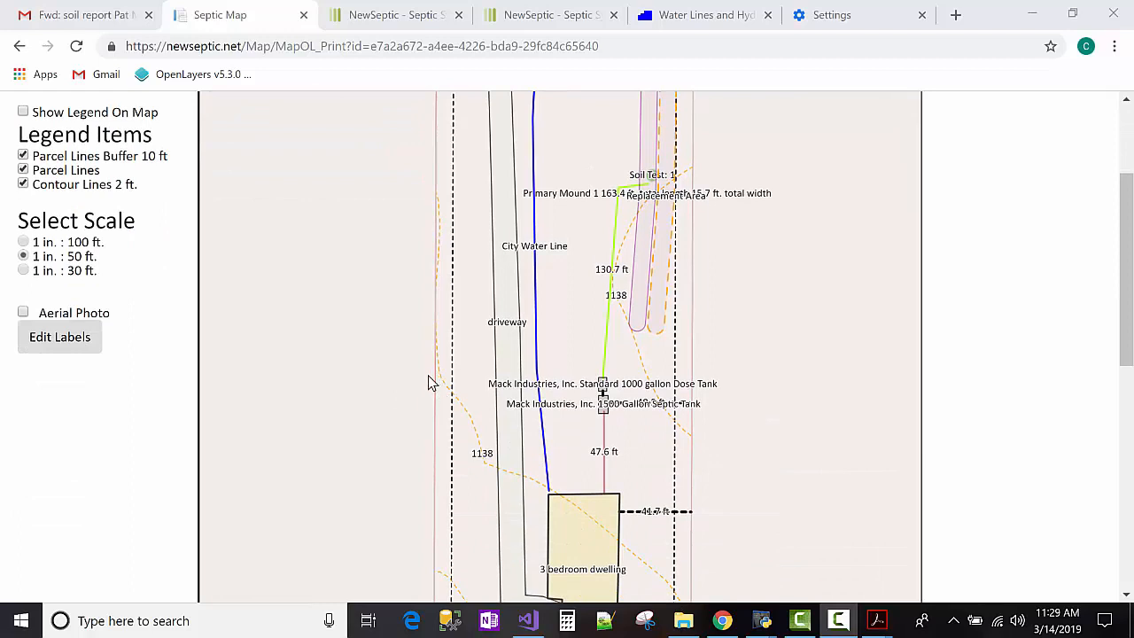
scroll(440, 387, "down", 1)
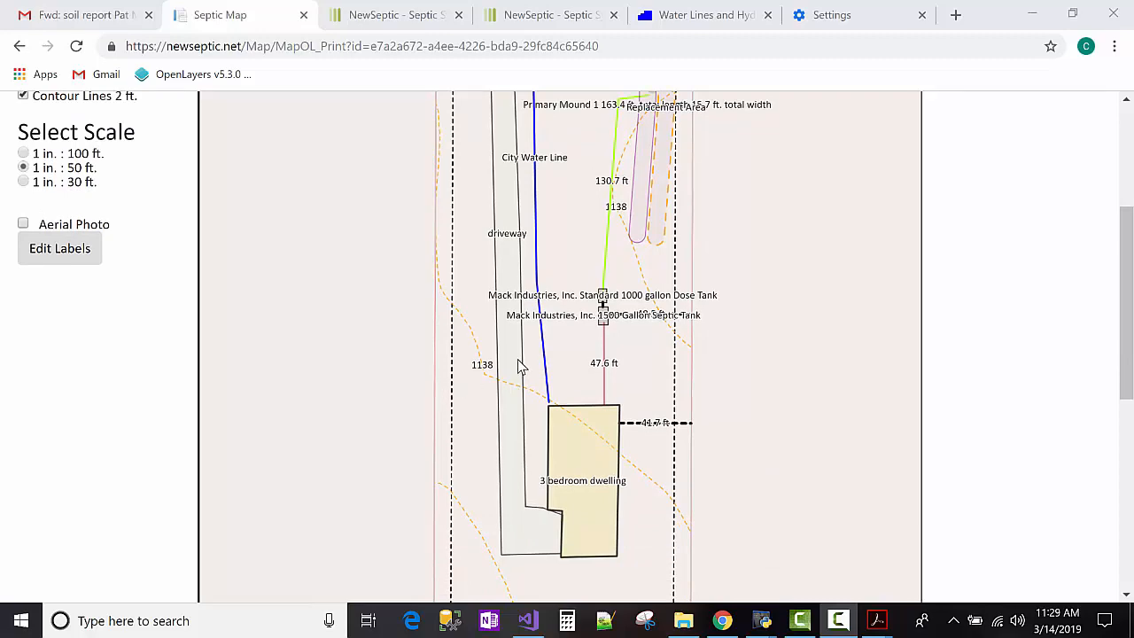
scroll(353, 327, "up", 3)
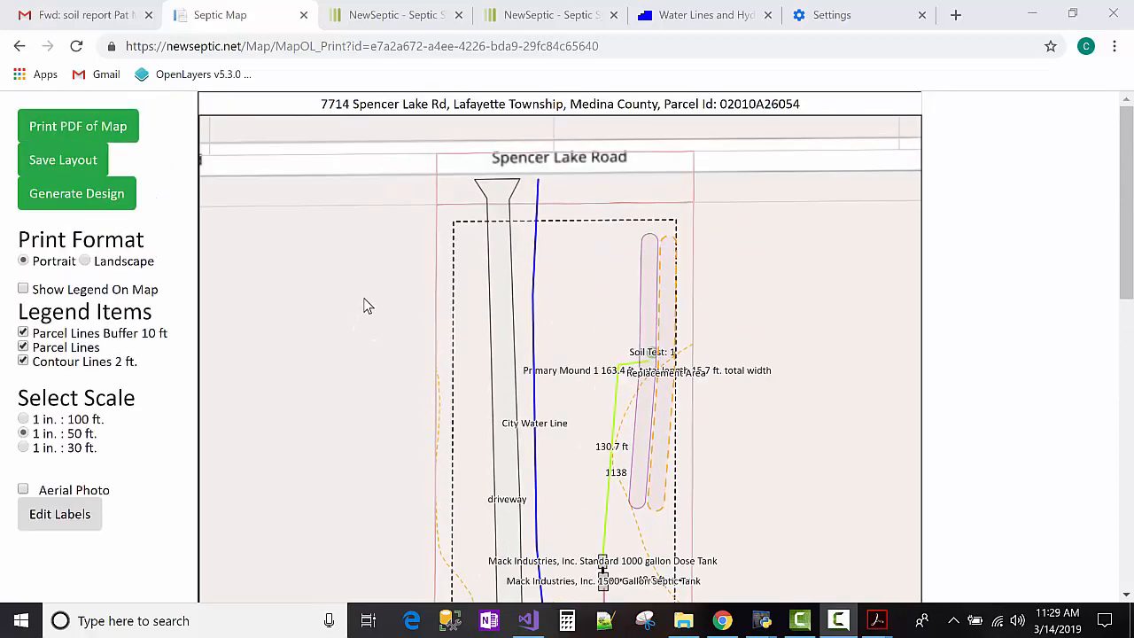
scroll(324, 313, "down", 2)
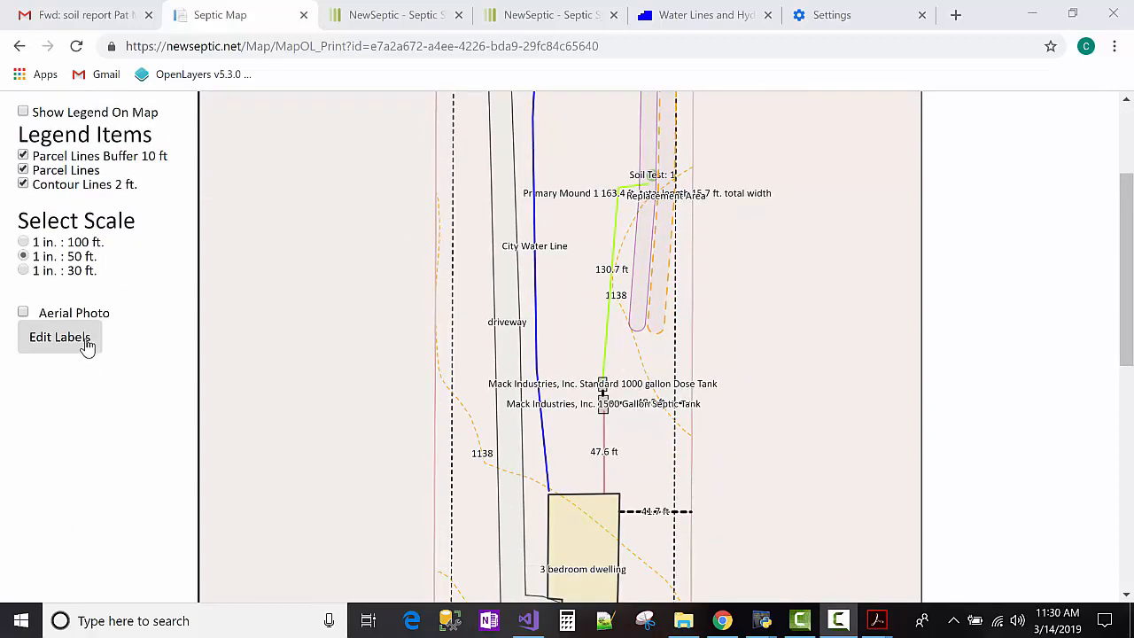
scroll(71, 334, "up", 2)
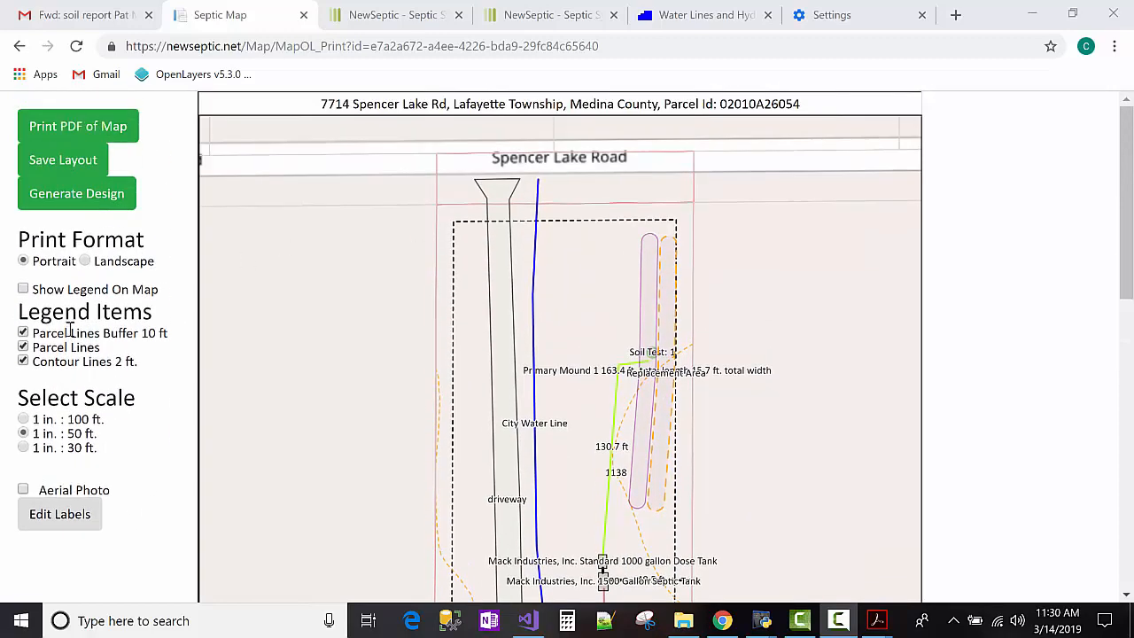
scroll(71, 329, "down", 1)
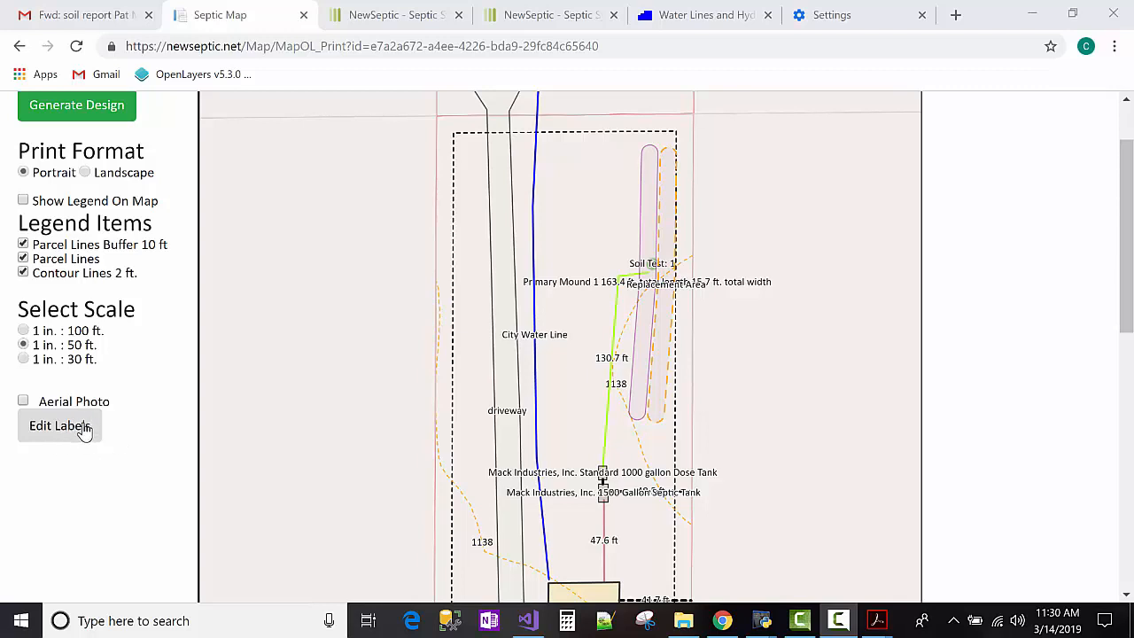
Set the Primary Mound 1 label to End alignment and 90° rotation.
left_click(85, 431)
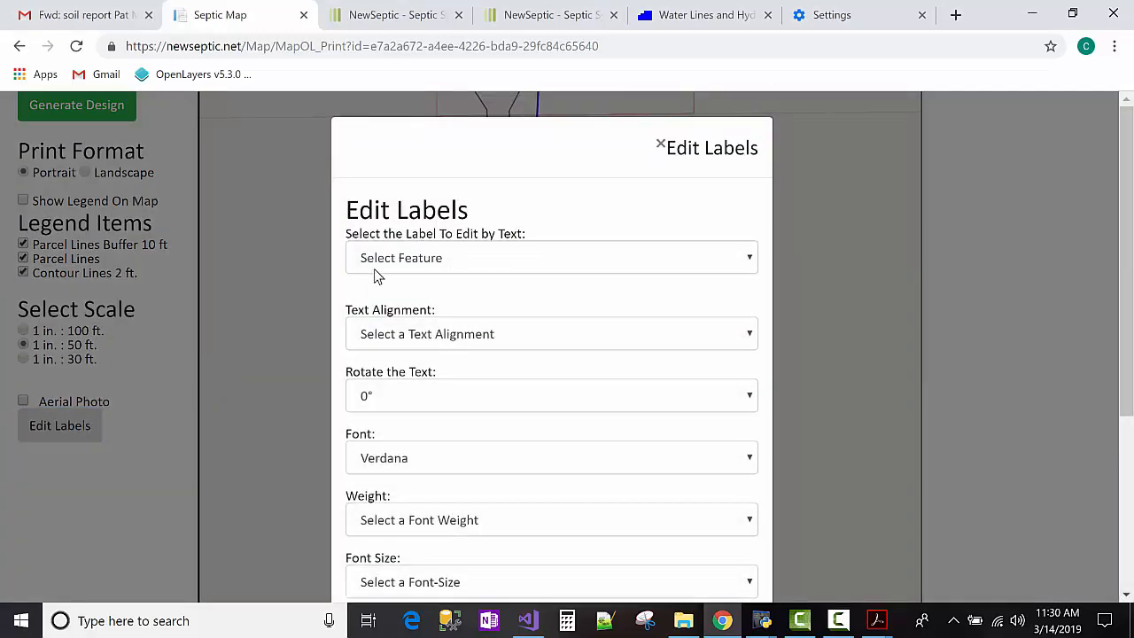
left_click(418, 260)
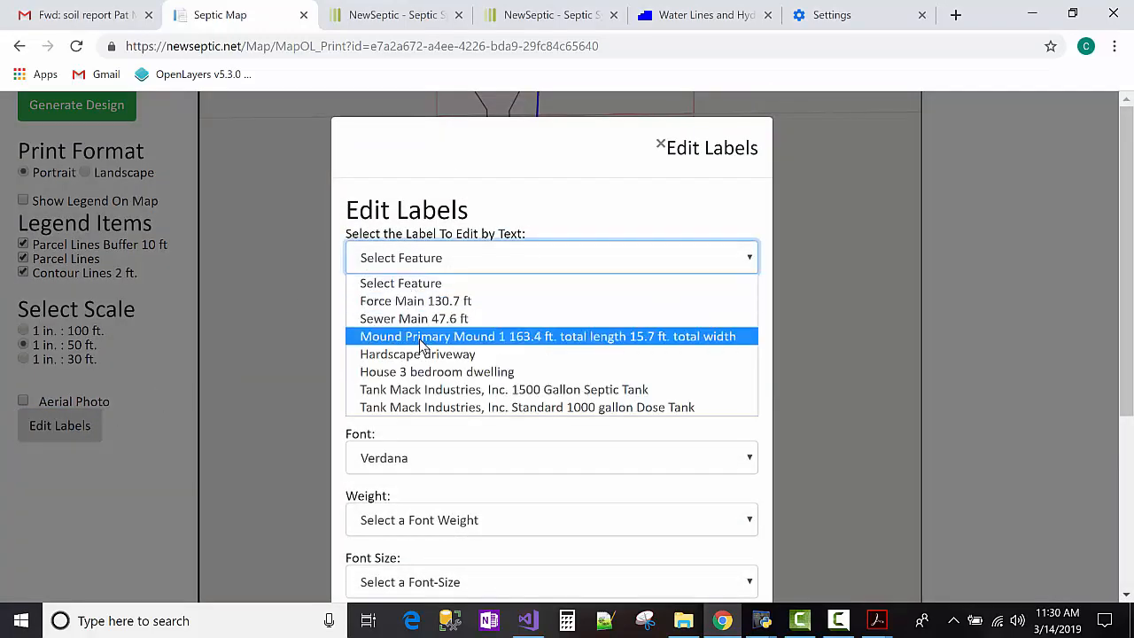
left_click(422, 342)
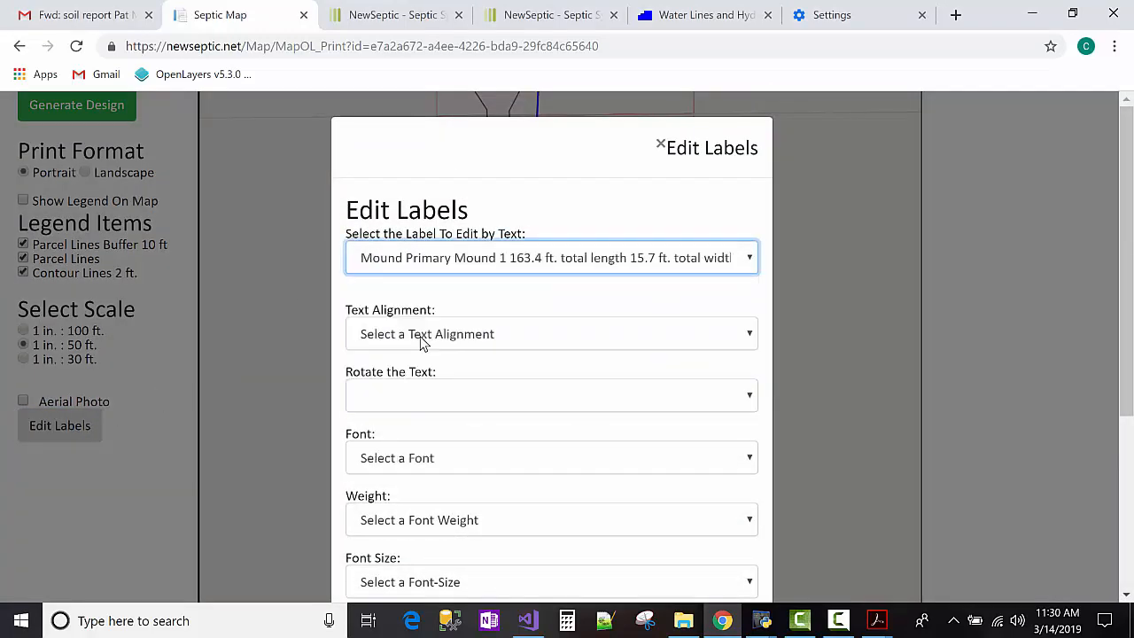
left_click(476, 342)
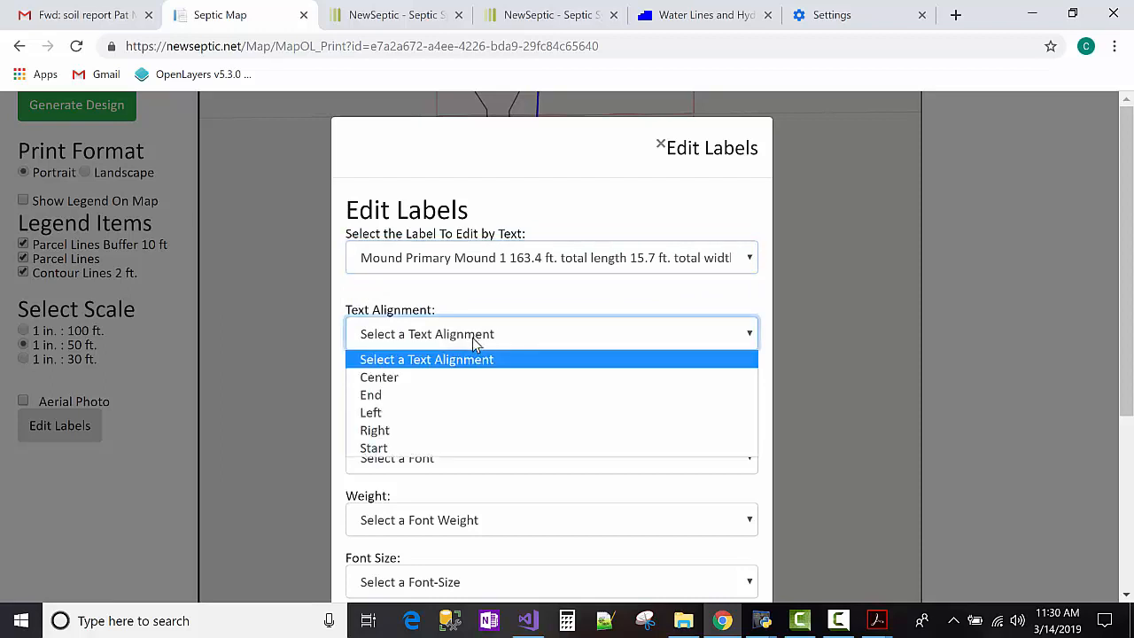
left_click(468, 394)
left_click(463, 396)
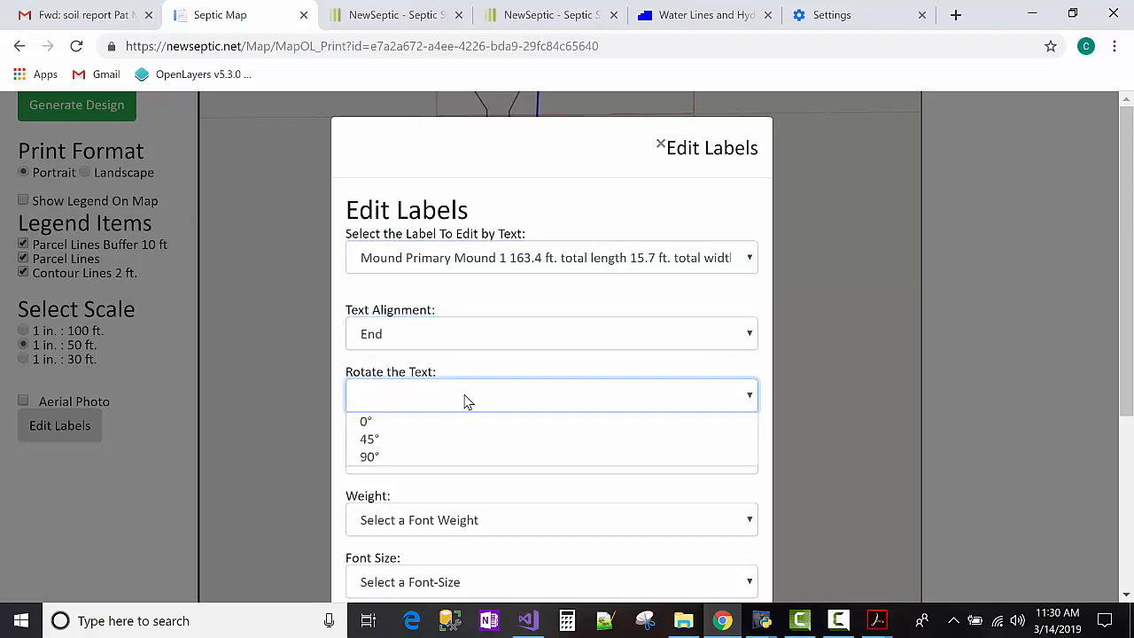
left_click(463, 456)
Style the mound label in bold 10px blue Verdana with a white outline and save.
scroll(467, 377, "down", 2)
left_click(476, 281)
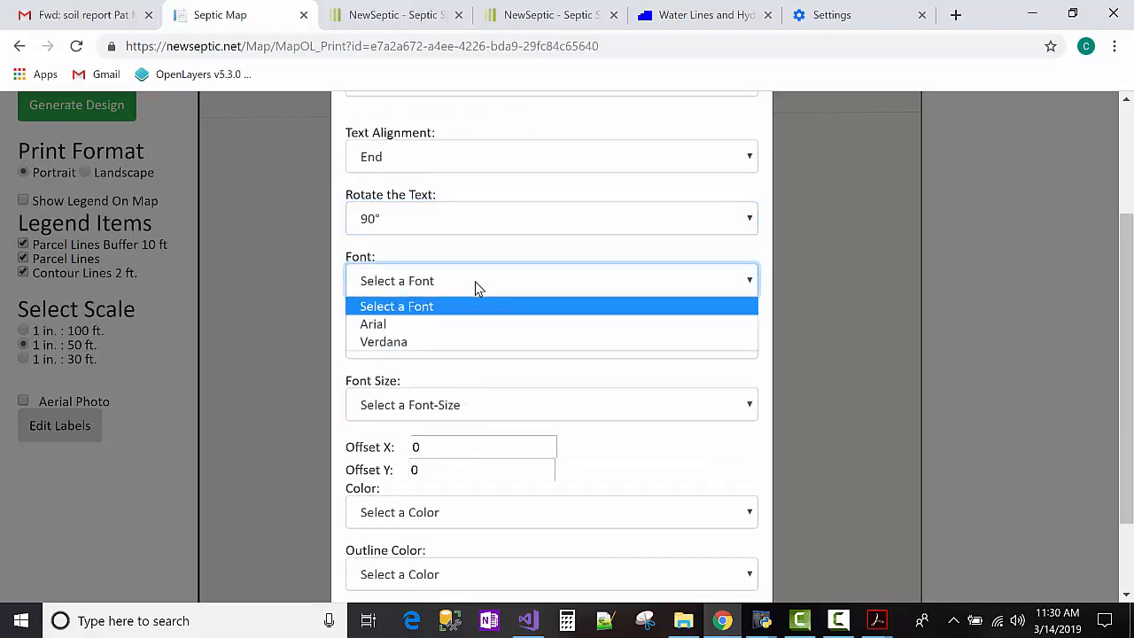
left_click(476, 342)
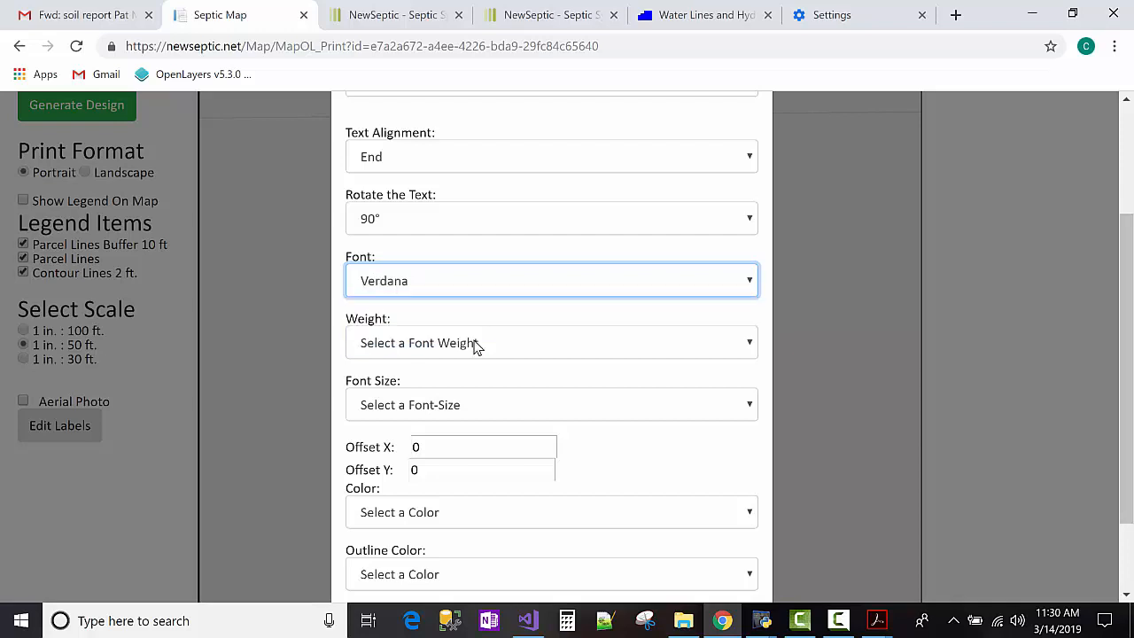
left_click(476, 346)
left_click(472, 383)
scroll(474, 372, "down", 1)
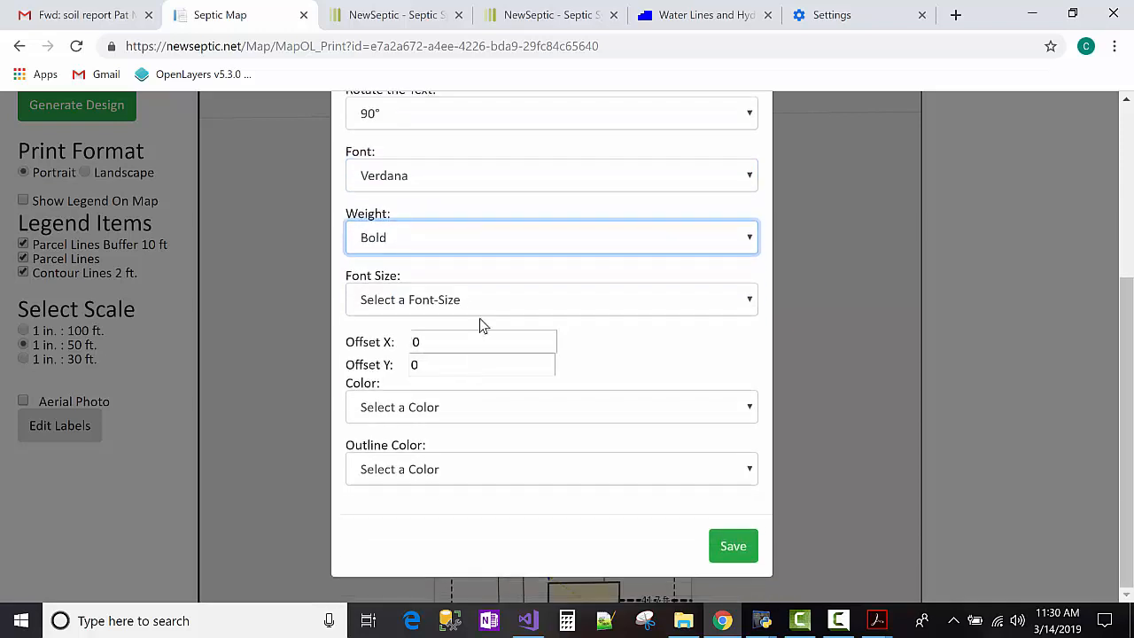
left_click(484, 309)
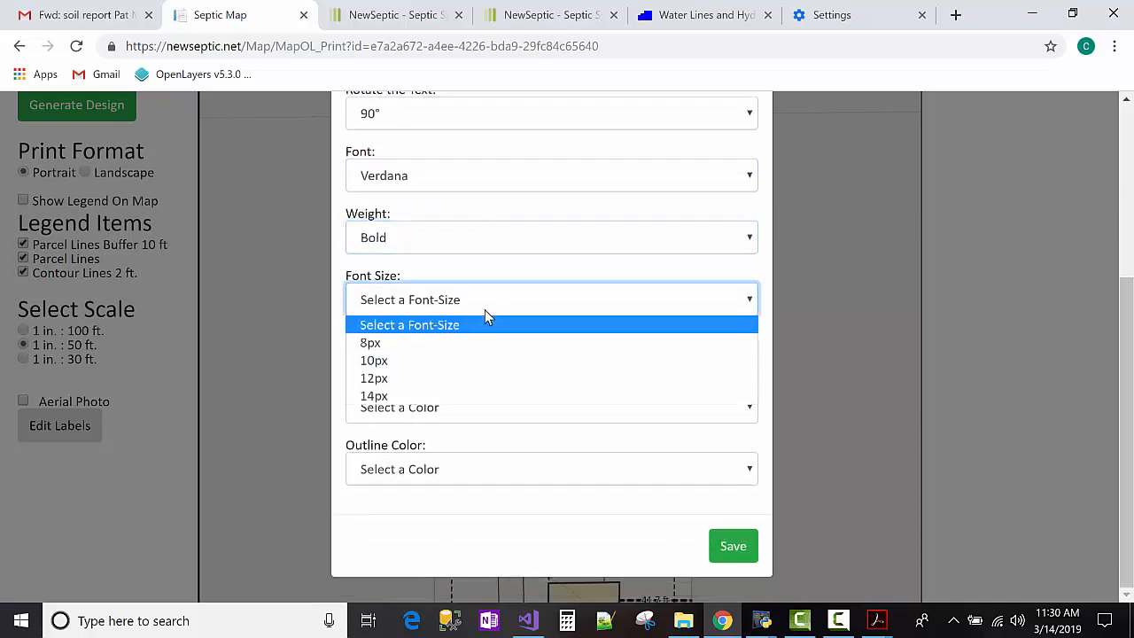
left_click(485, 364)
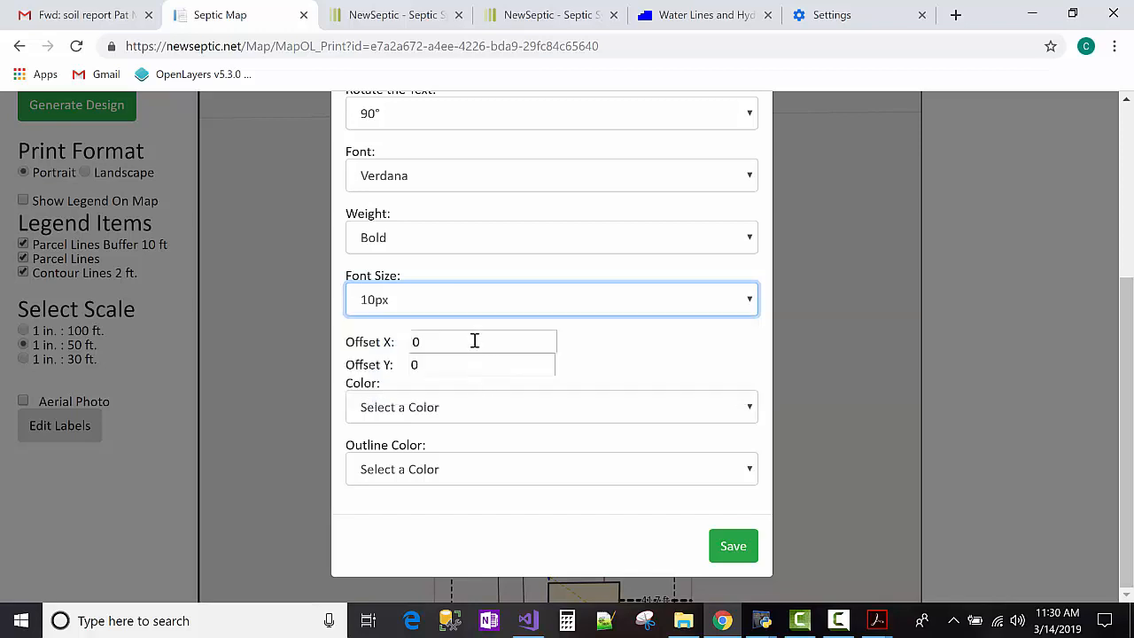
left_click(486, 409)
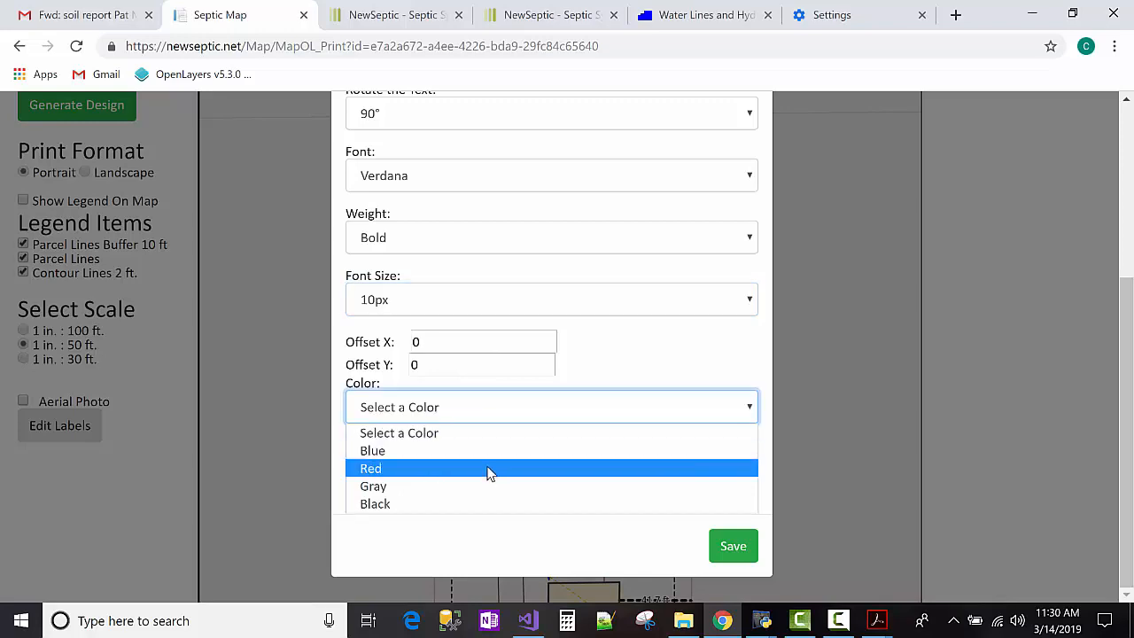
left_click(489, 450)
left_click(489, 470)
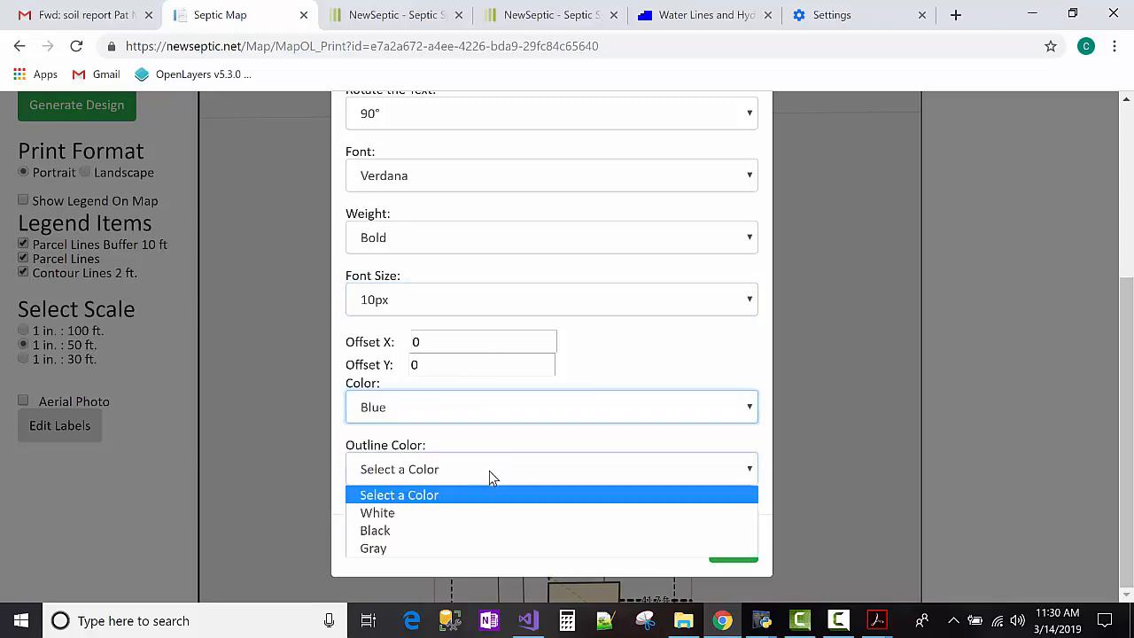
left_click(486, 516)
left_click(731, 549)
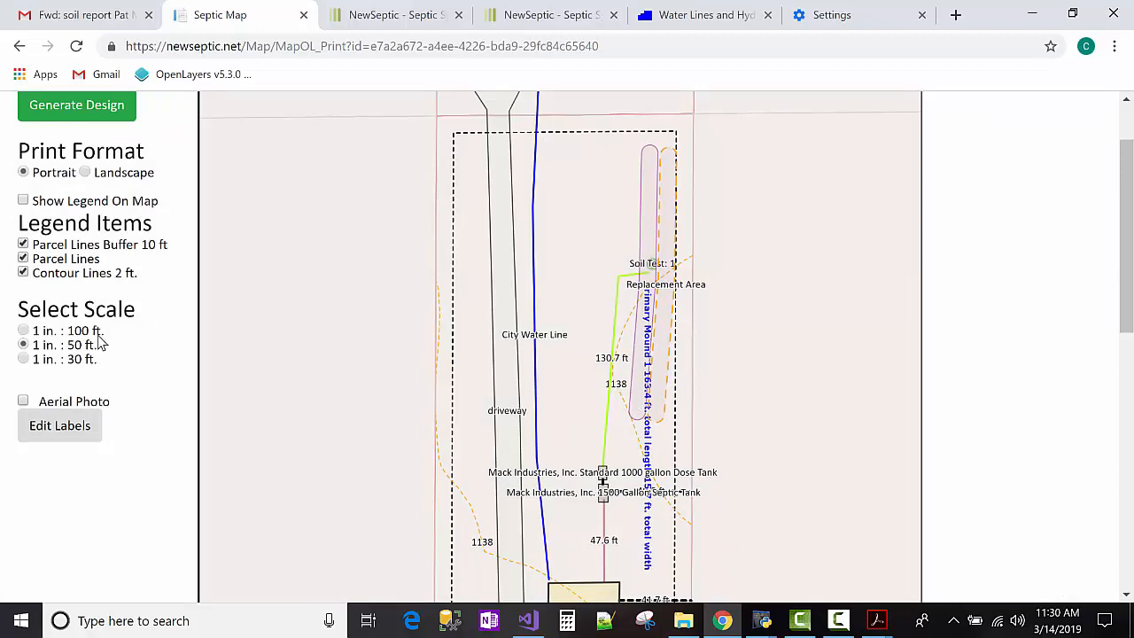
Change the primary mound label rotation to 45° and save.
left_click(38, 425)
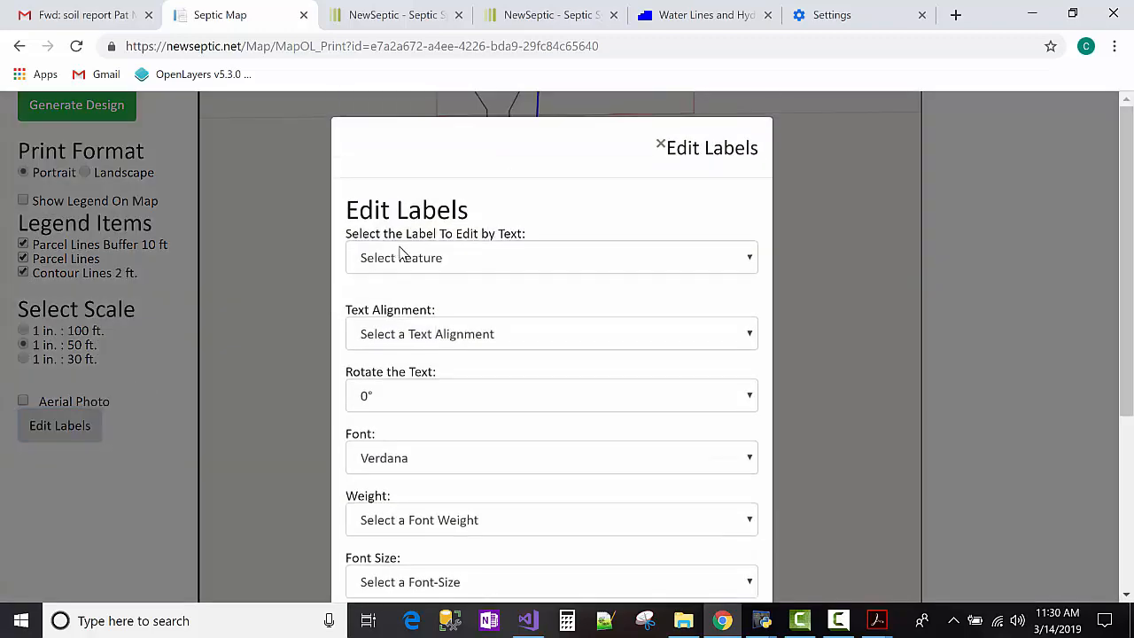
left_click(403, 257)
left_click(417, 337)
scroll(417, 345, "down", 2)
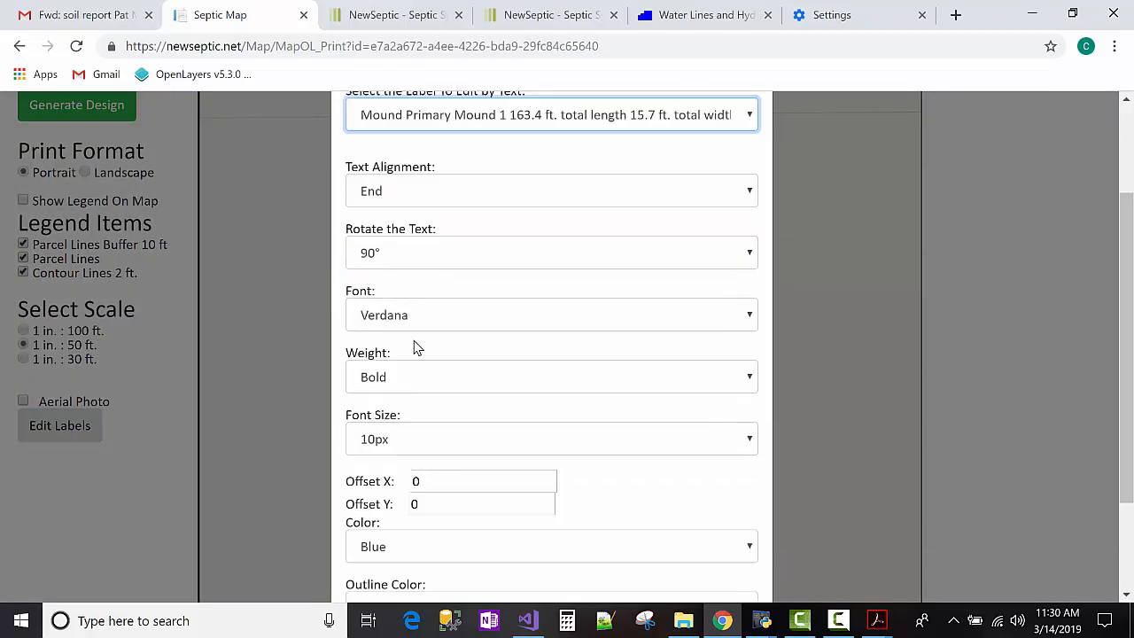
left_click(473, 221)
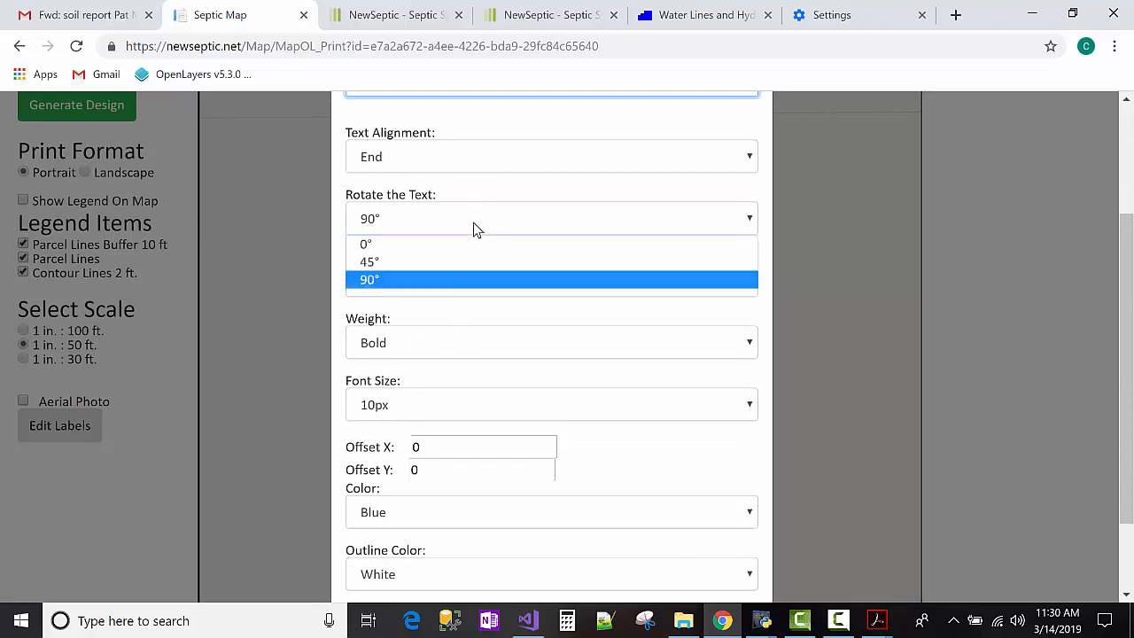
left_click(469, 261)
scroll(452, 301, "down", 1)
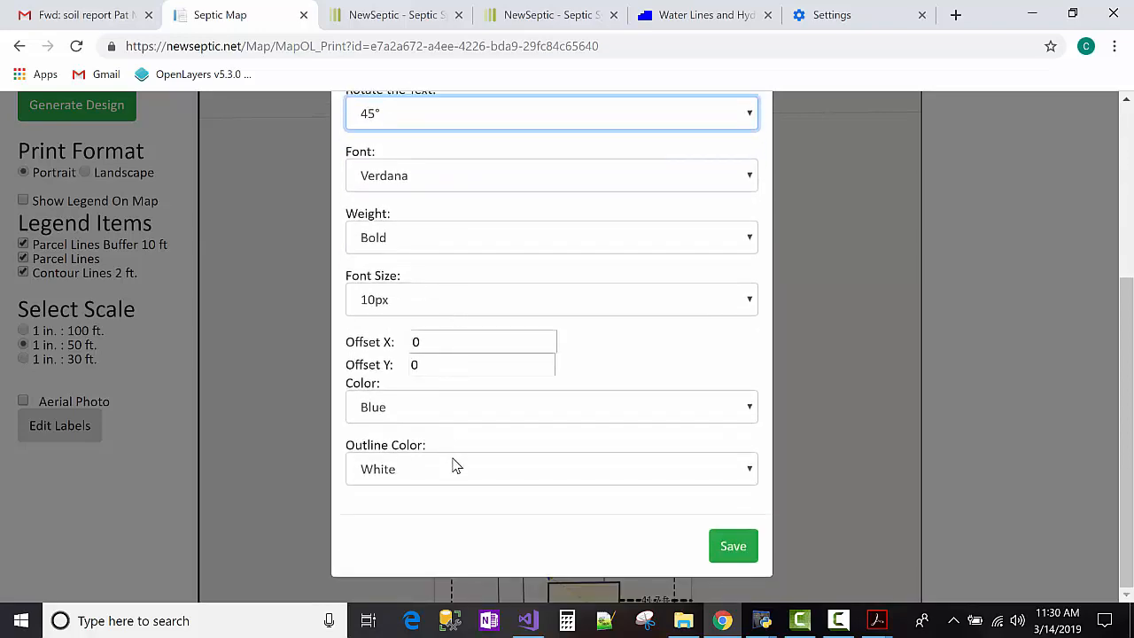
left_click(730, 547)
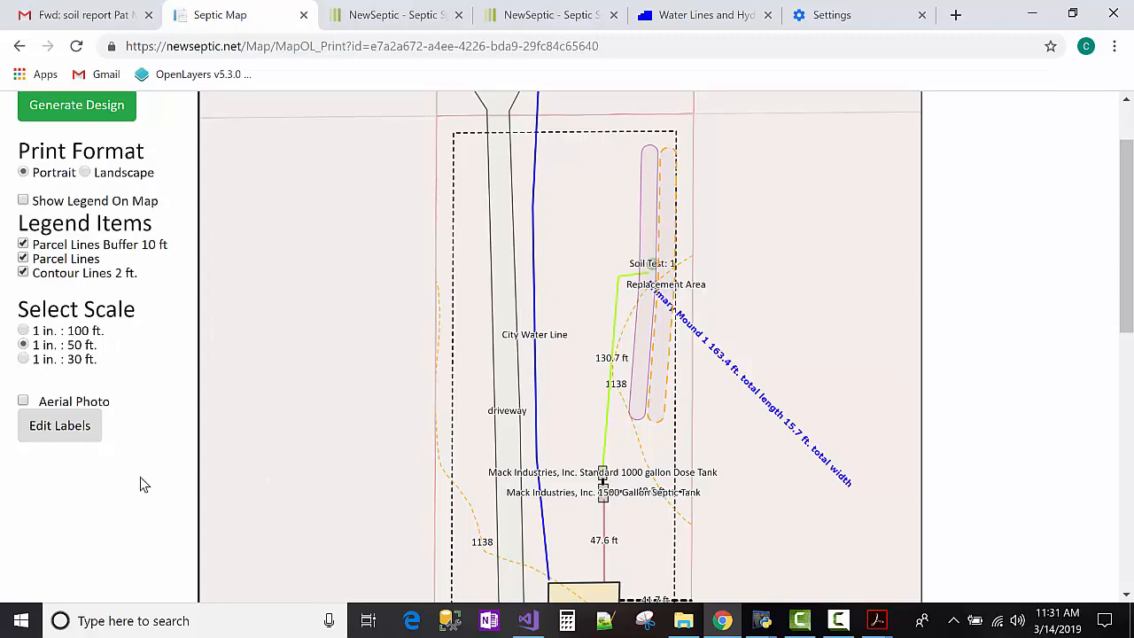
Pan the map up to bring the 3 bedroom dwelling into view.
left_click(75, 429)
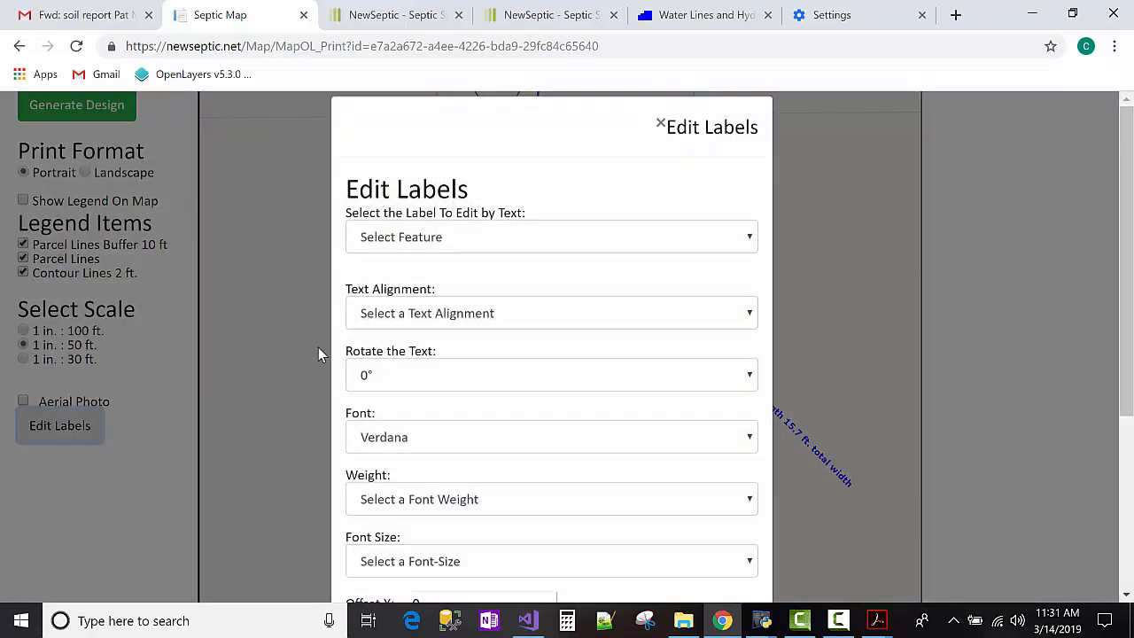
left_click(460, 266)
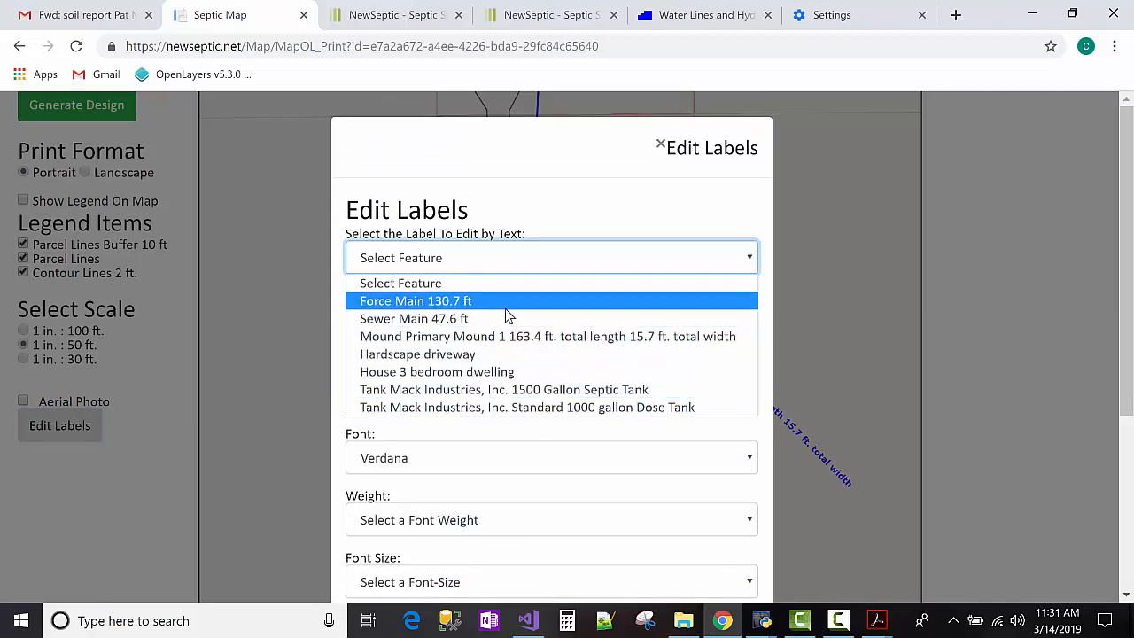
left_click(607, 225)
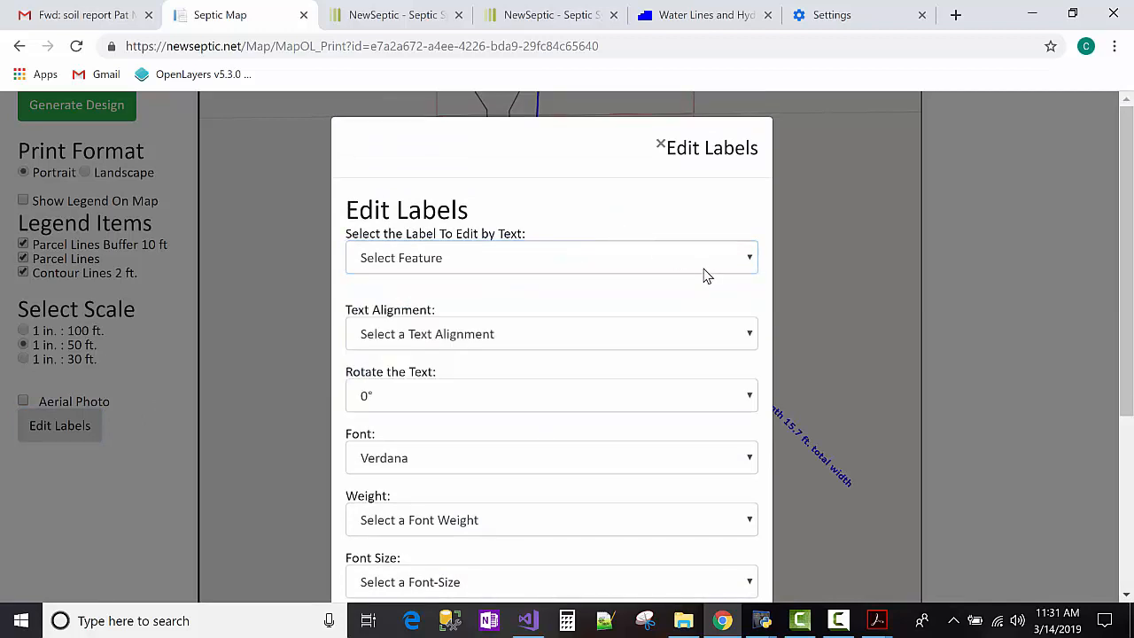
left_click(660, 144)
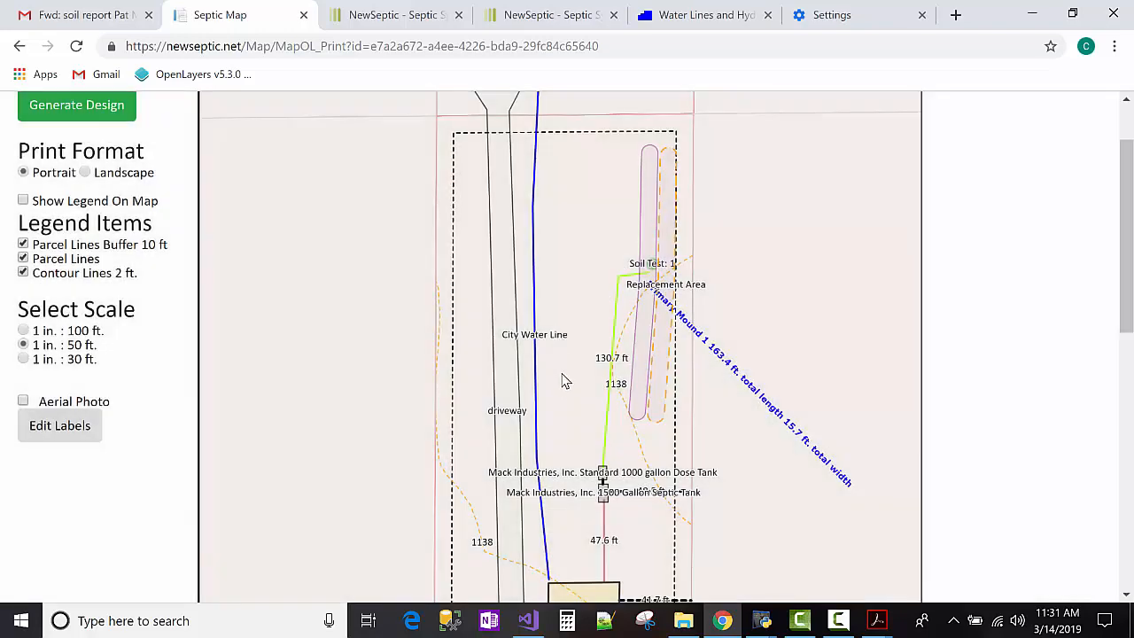
left_click_drag(569, 361, 567, 239)
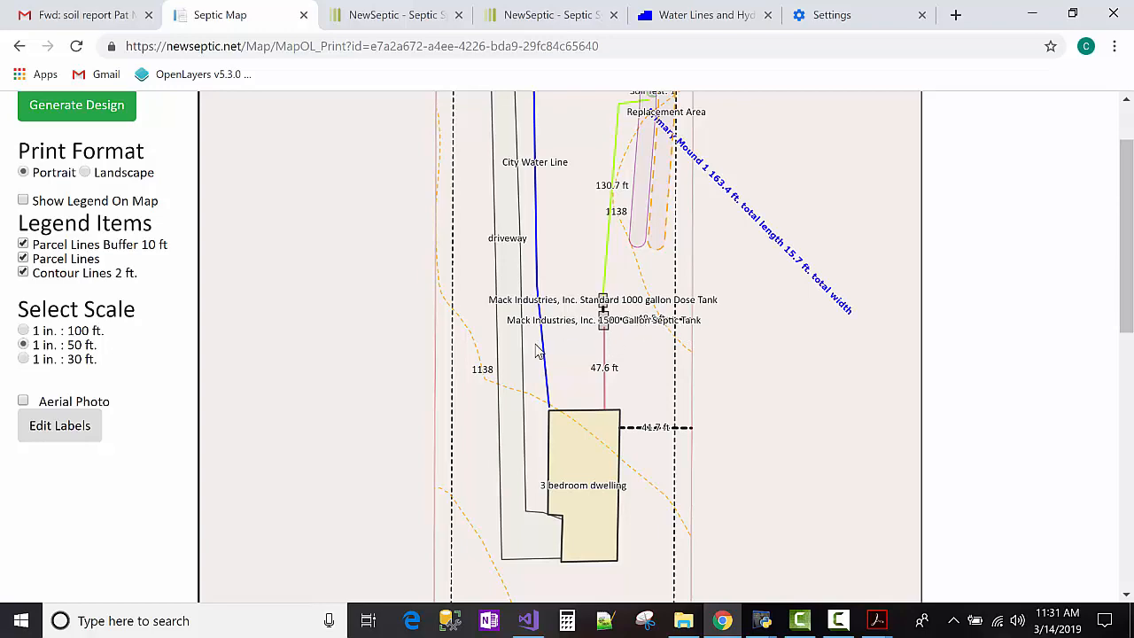
left_click(51, 426)
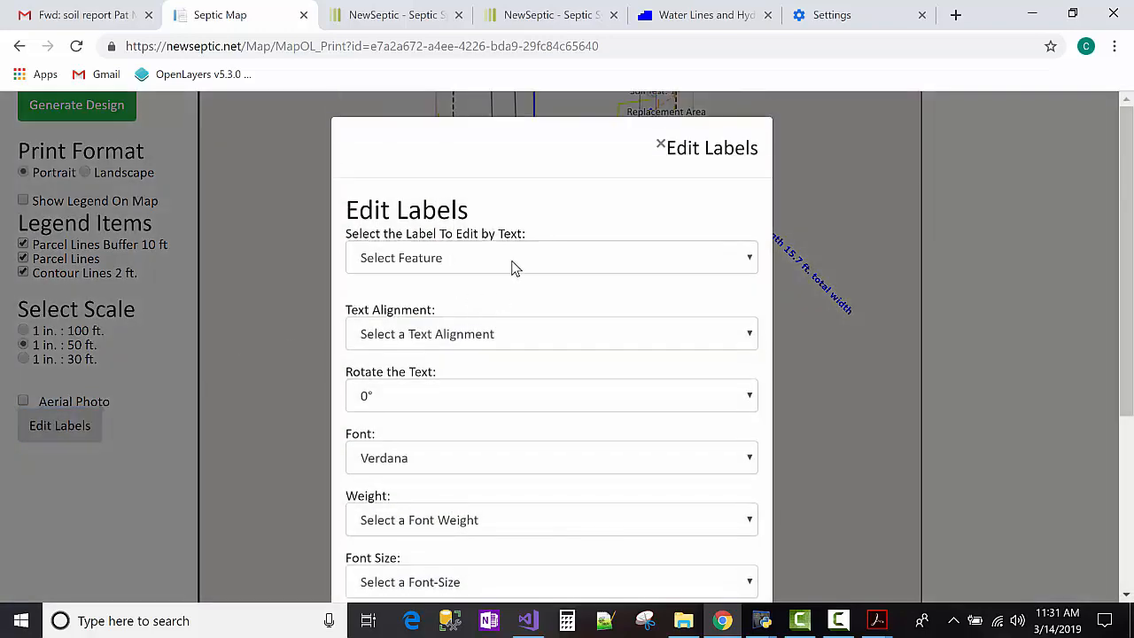
Set the 1500 Gallon Septic Tank label to End alignment and 45° rotation.
left_click(511, 260)
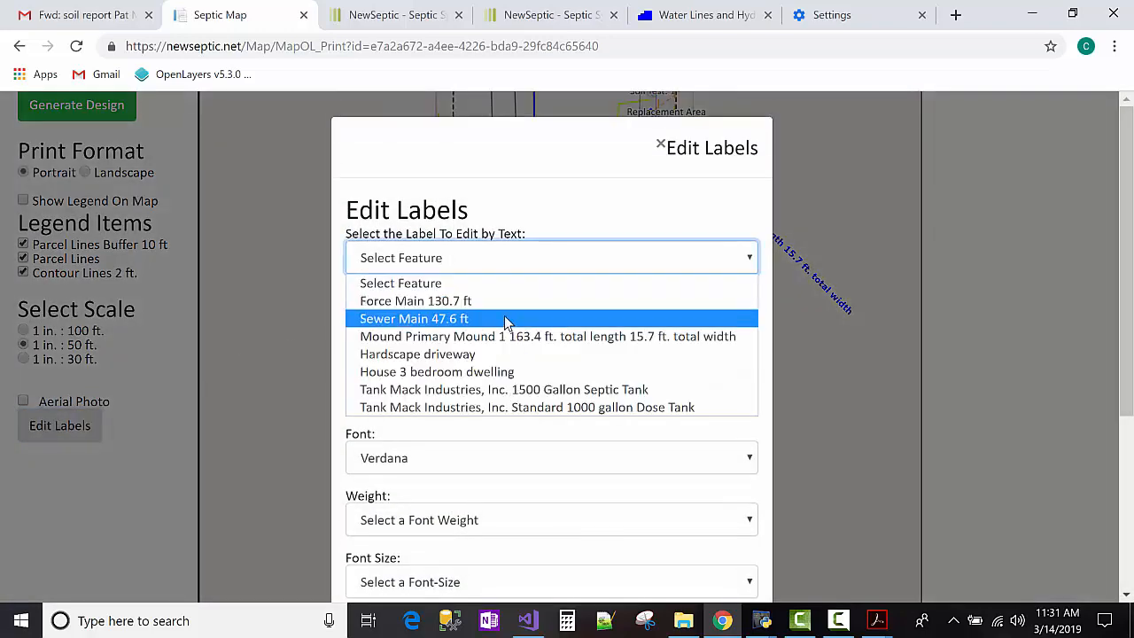
left_click(503, 390)
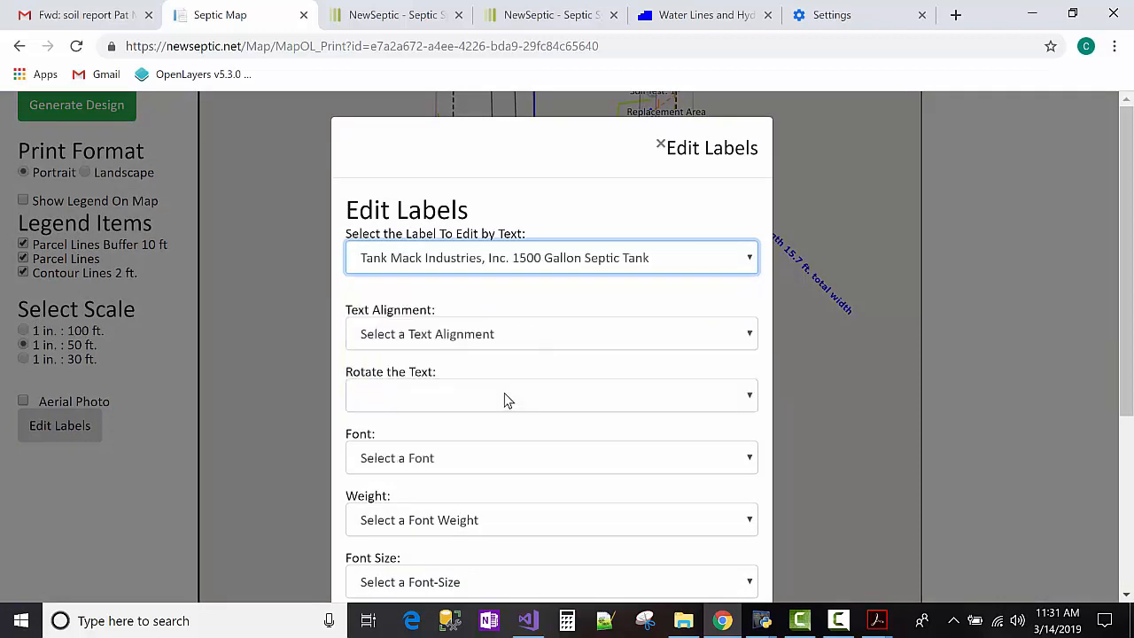
left_click(513, 337)
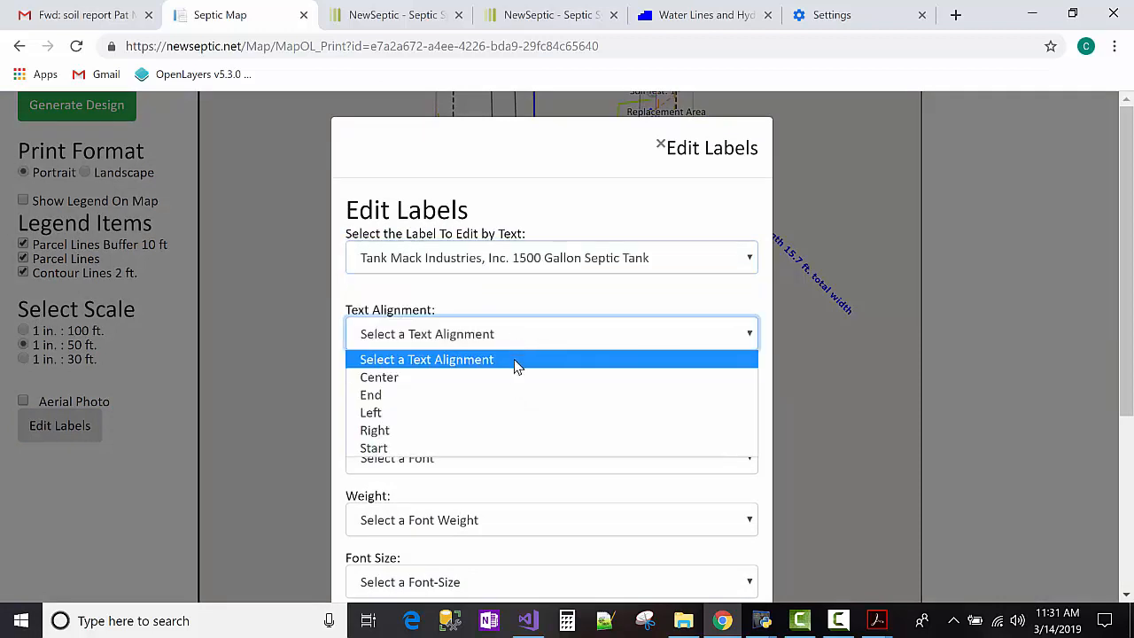
left_click(511, 395)
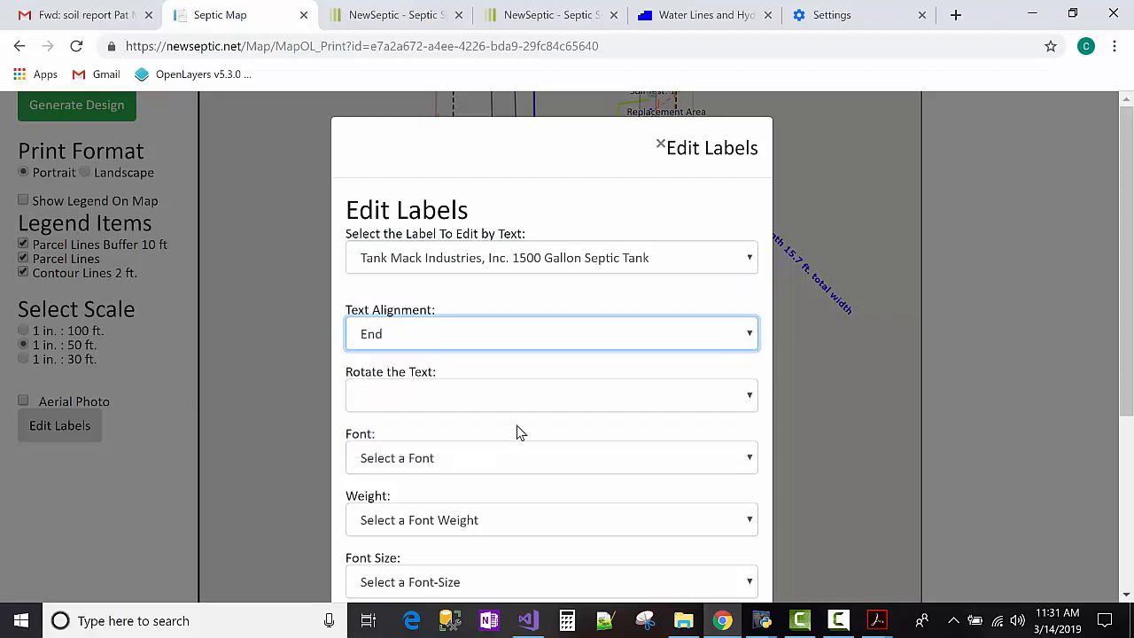
left_click(524, 405)
left_click(519, 438)
Style the tank label in bold 10px blue Verdana with a white outline and save.
scroll(519, 443, "down", 3)
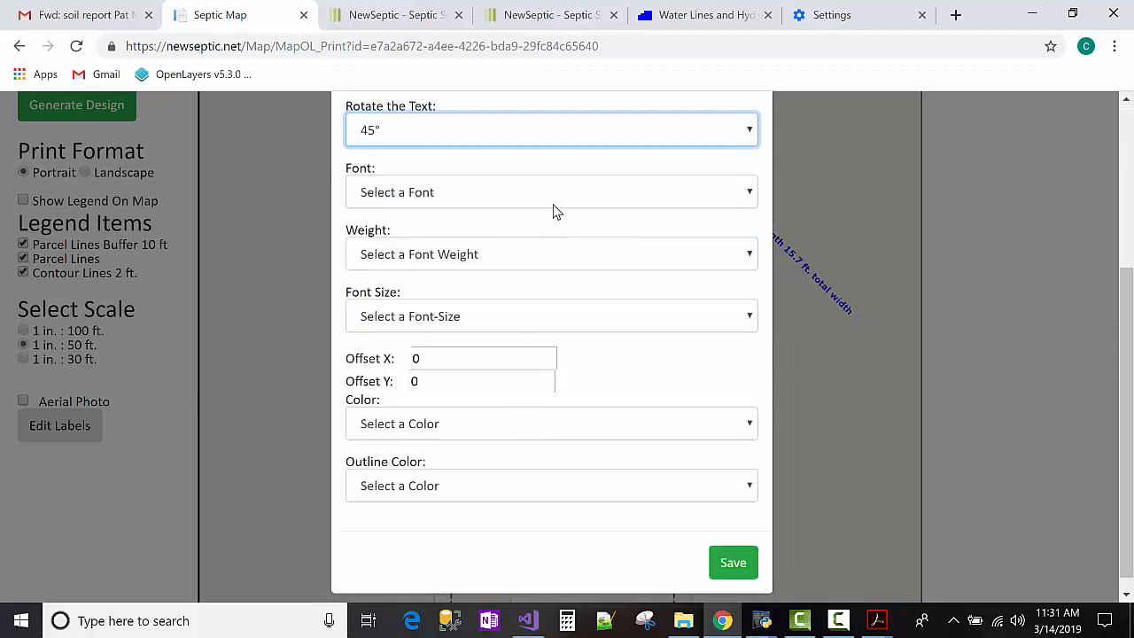
left_click(555, 210)
left_click(553, 253)
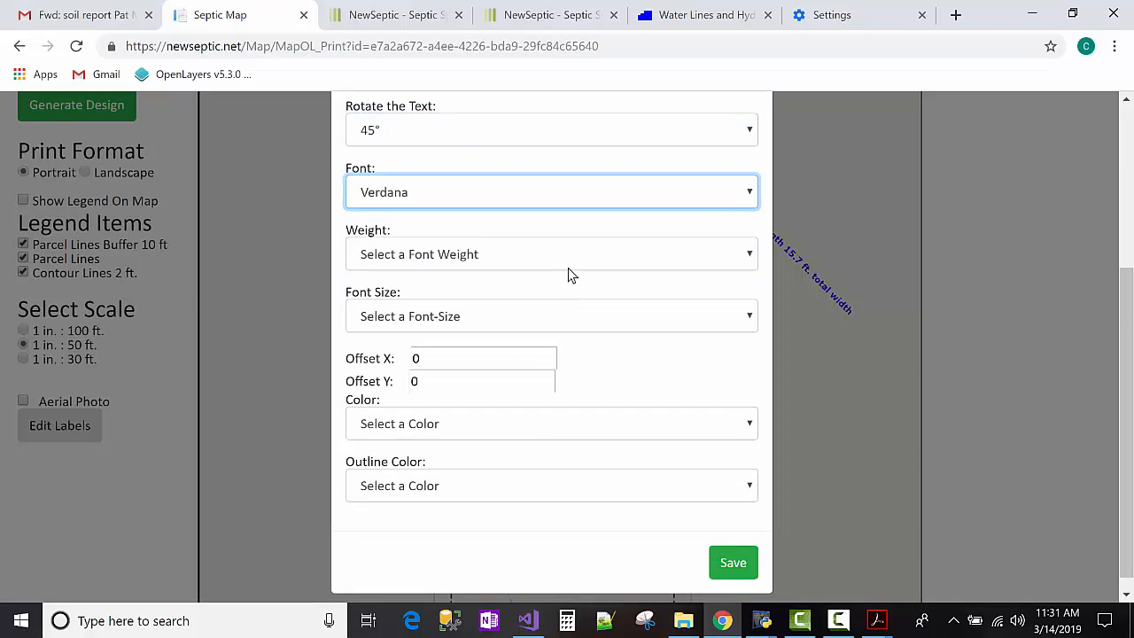
left_click(568, 267)
left_click(564, 299)
left_click(564, 314)
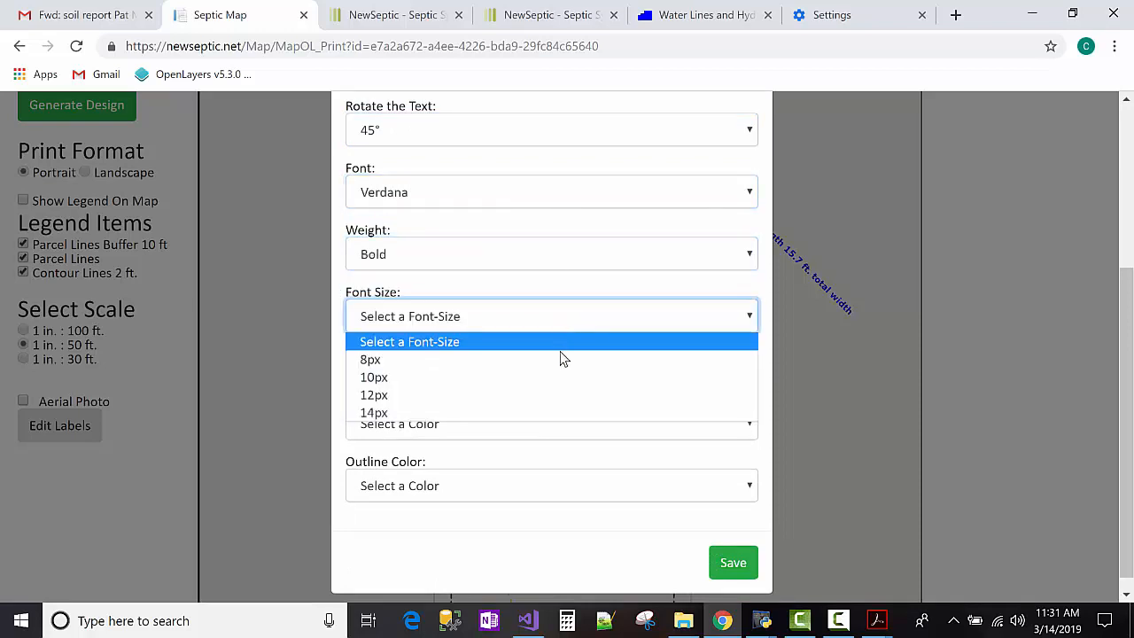
left_click(560, 385)
left_click(560, 440)
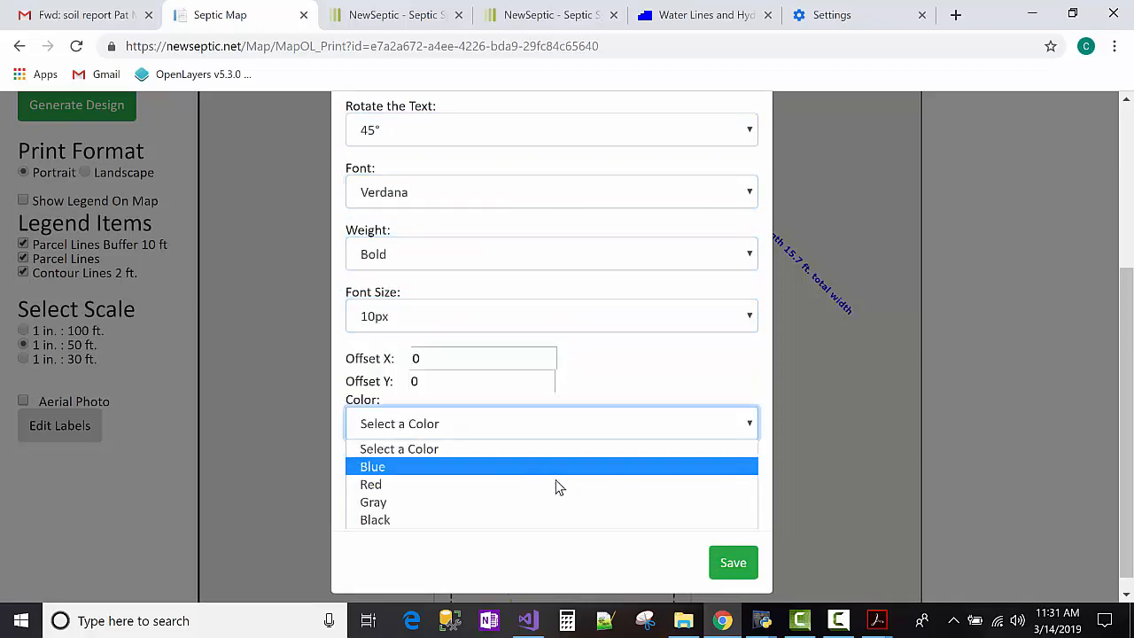
left_click(556, 469)
left_click(554, 487)
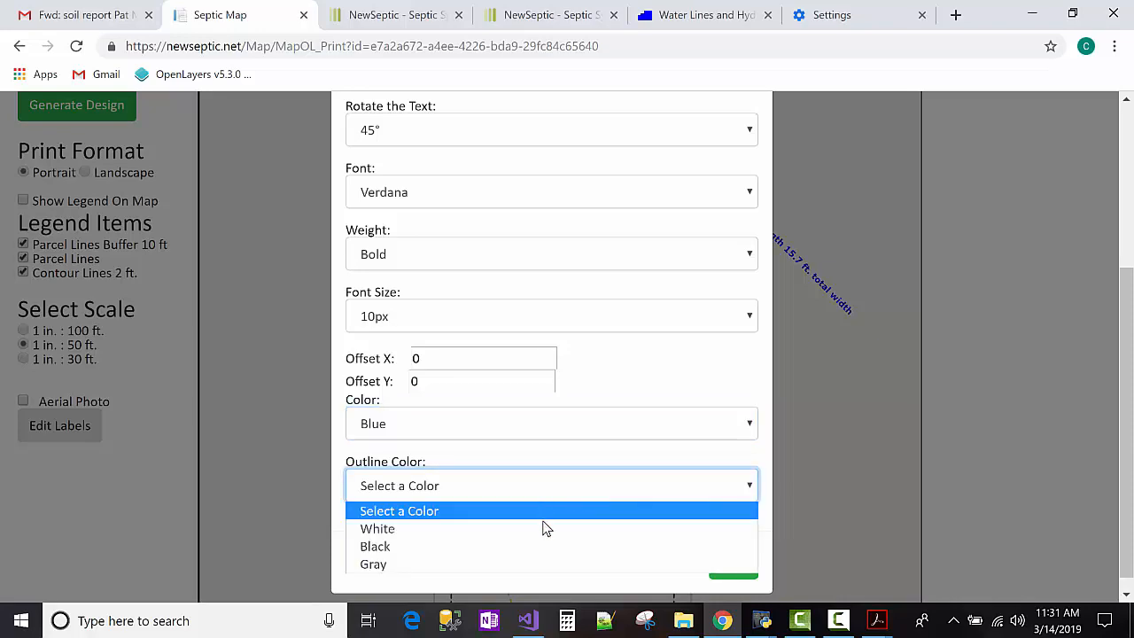
left_click(542, 527)
left_click(734, 565)
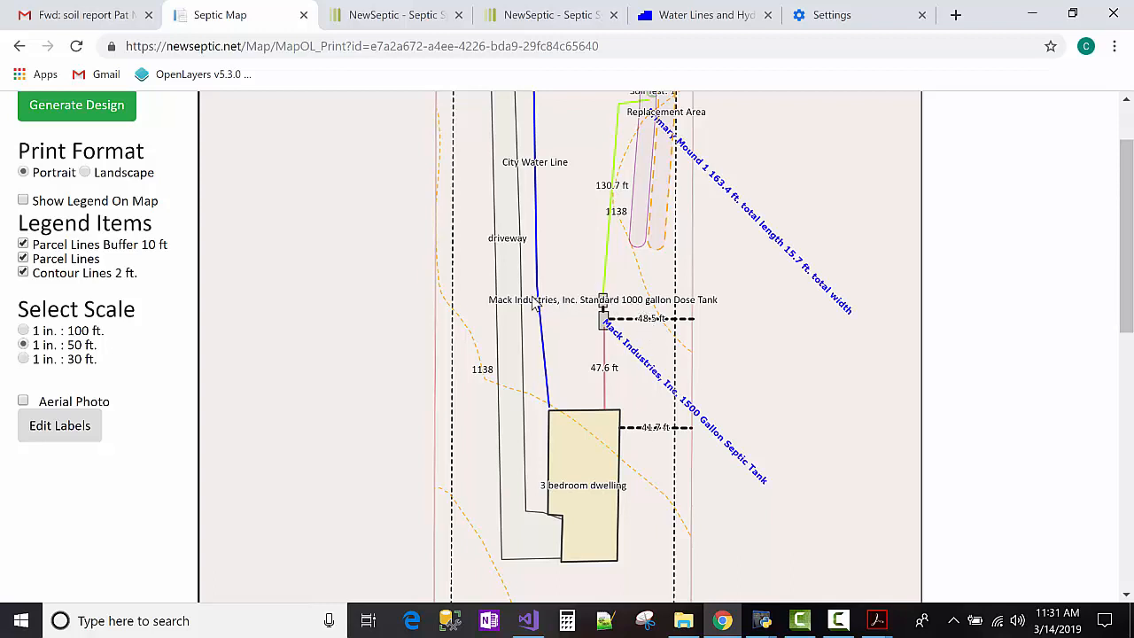
scroll(828, 335, "up", 1)
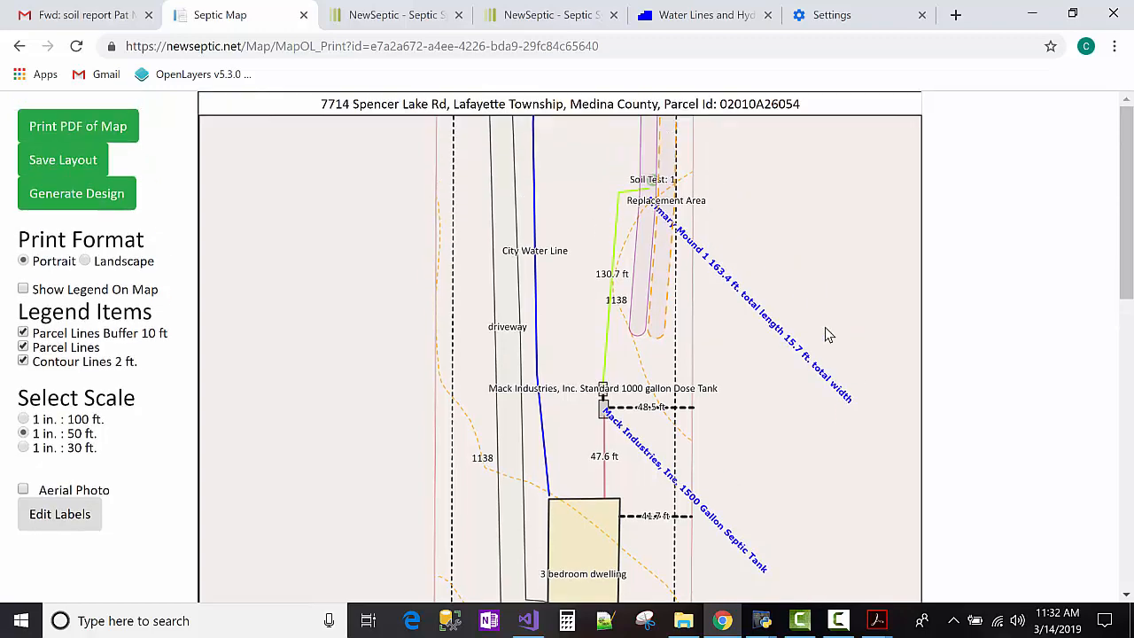
left_click_drag(826, 312, 772, 472)
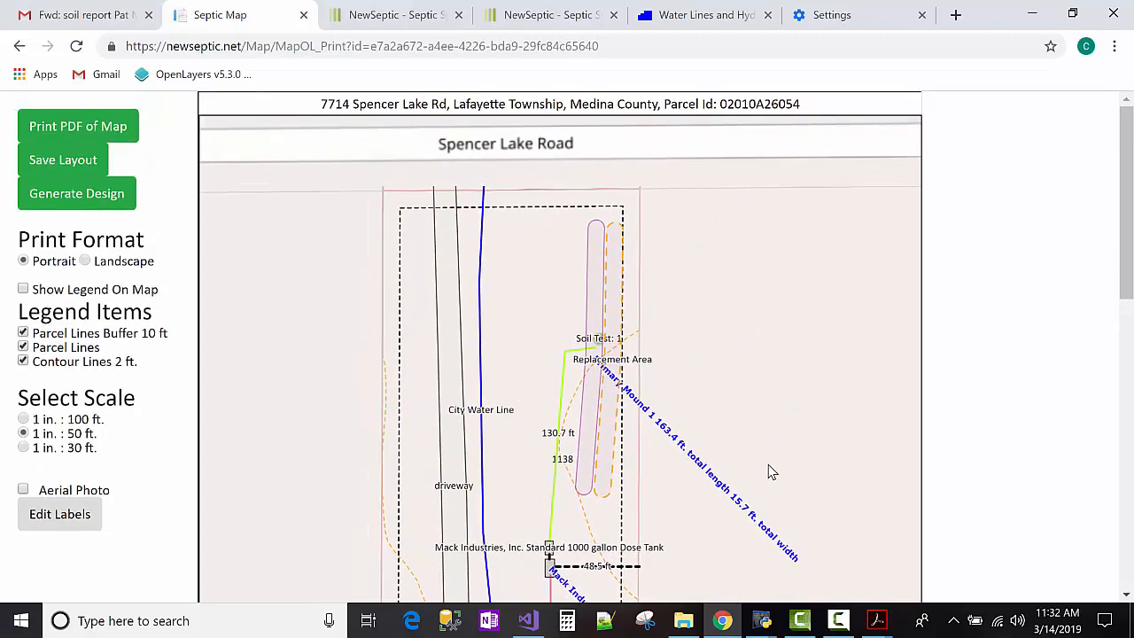
scroll(673, 363, "down", 1)
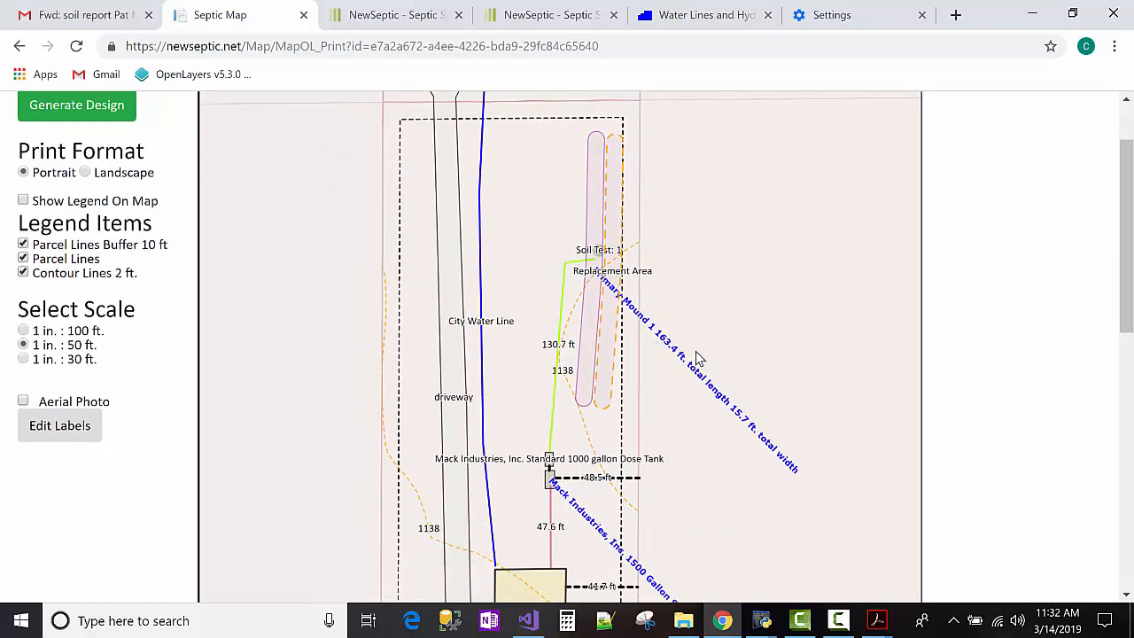
scroll(290, 384, "down", 2)
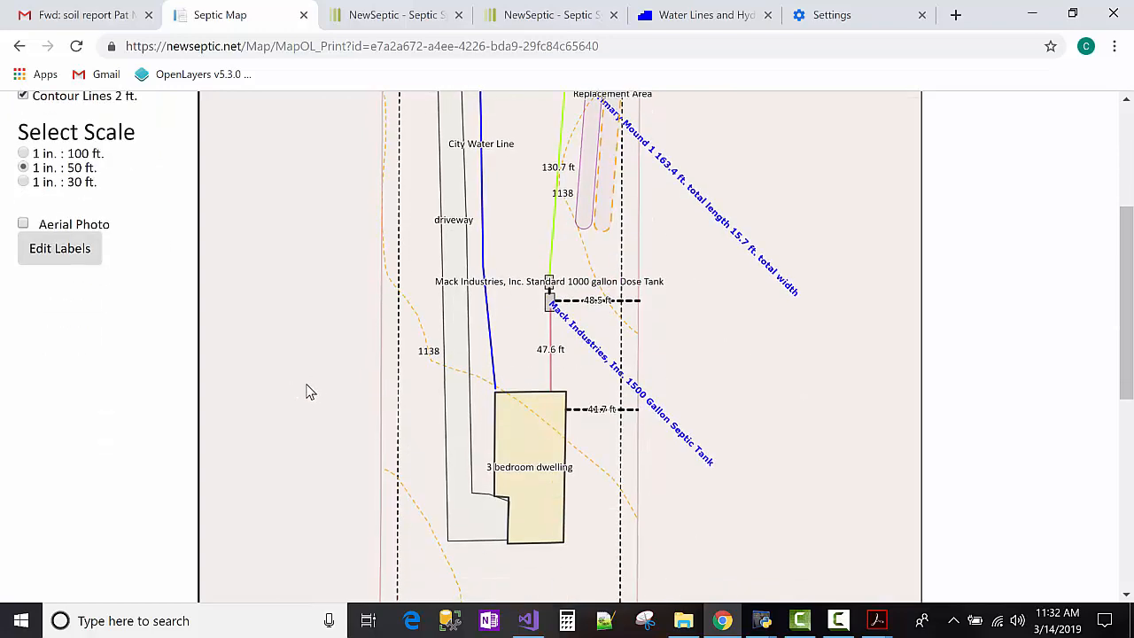
scroll(487, 536, "down", 3)
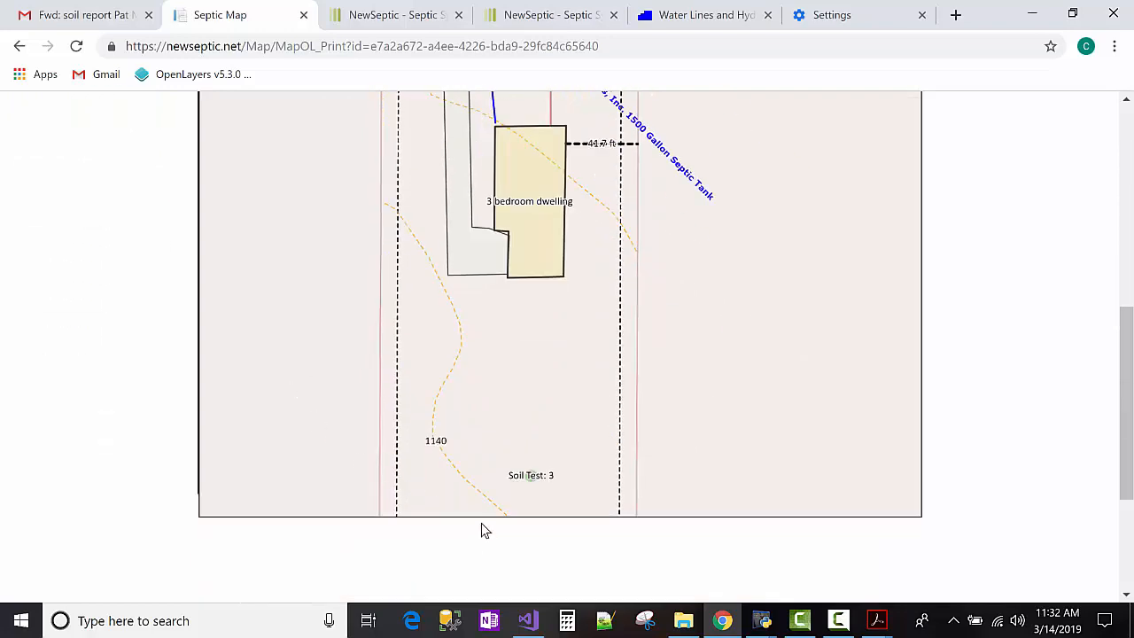
scroll(481, 526, "up", 6)
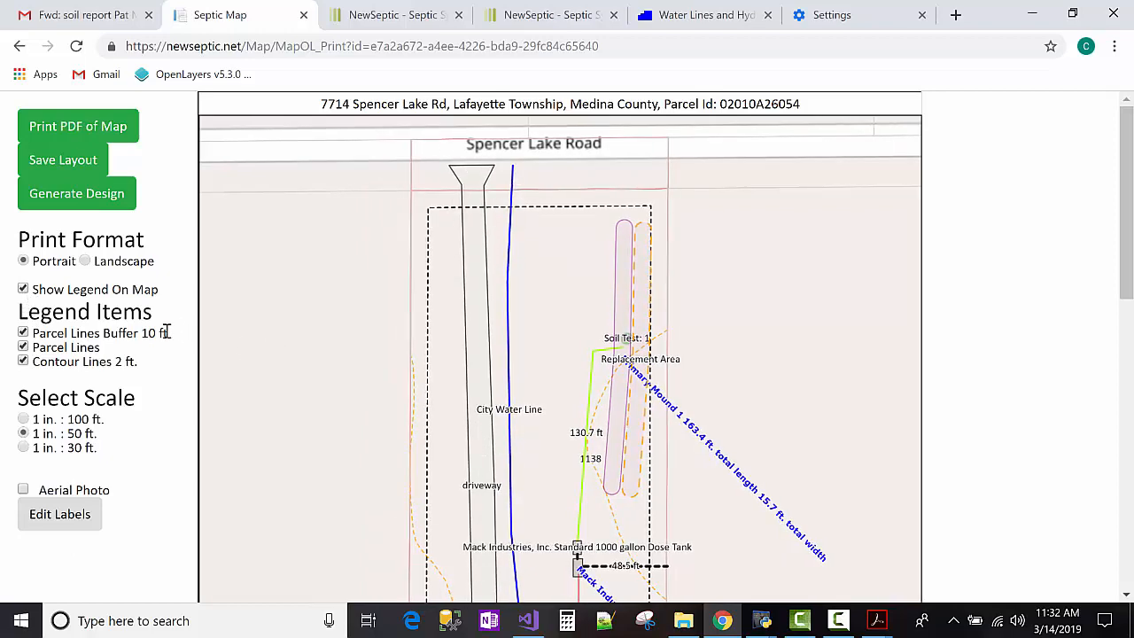
scroll(284, 363, "down", 4)
scroll(842, 529, "down", 2)
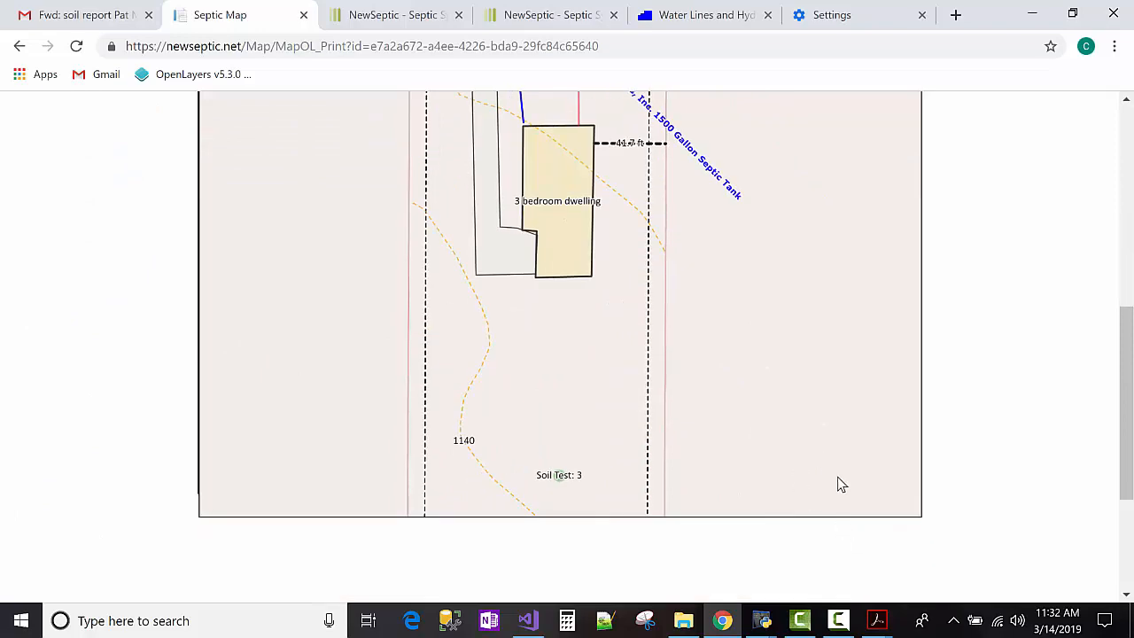
scroll(784, 434, "up", 6)
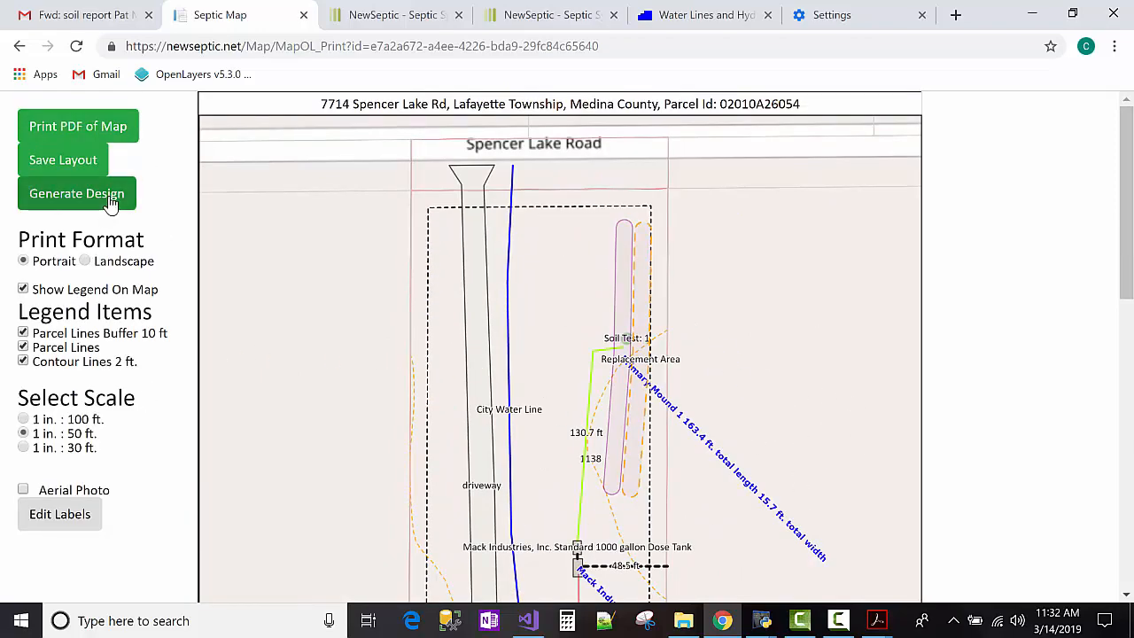
left_click(103, 132)
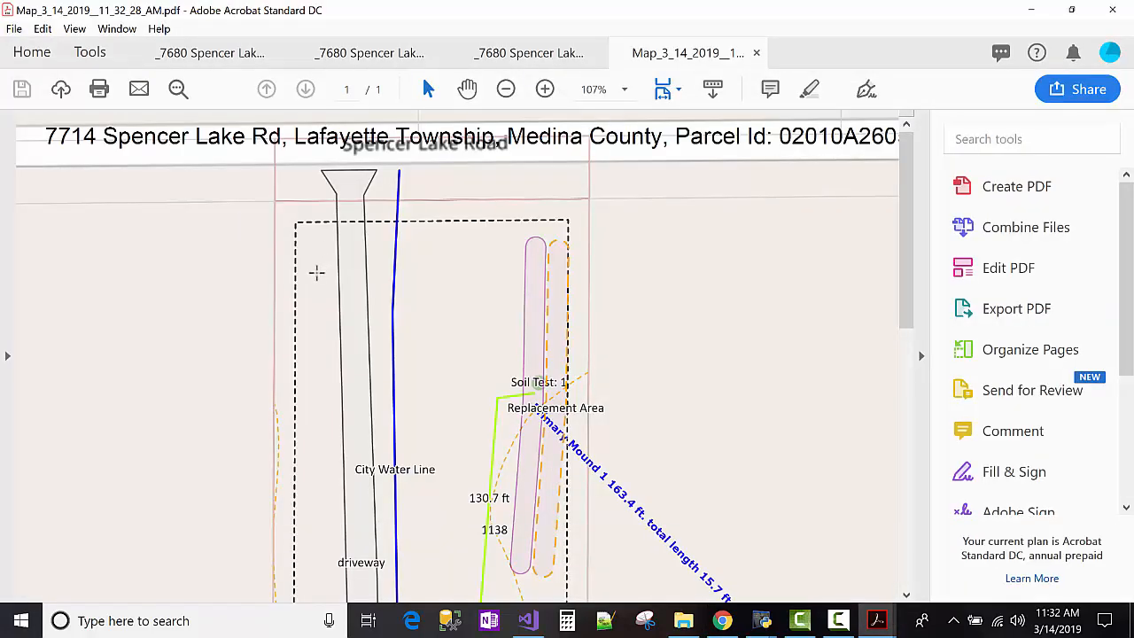
Scroll through the map PDF to check its legend and scale, then close it.
scroll(406, 298, "down", 2)
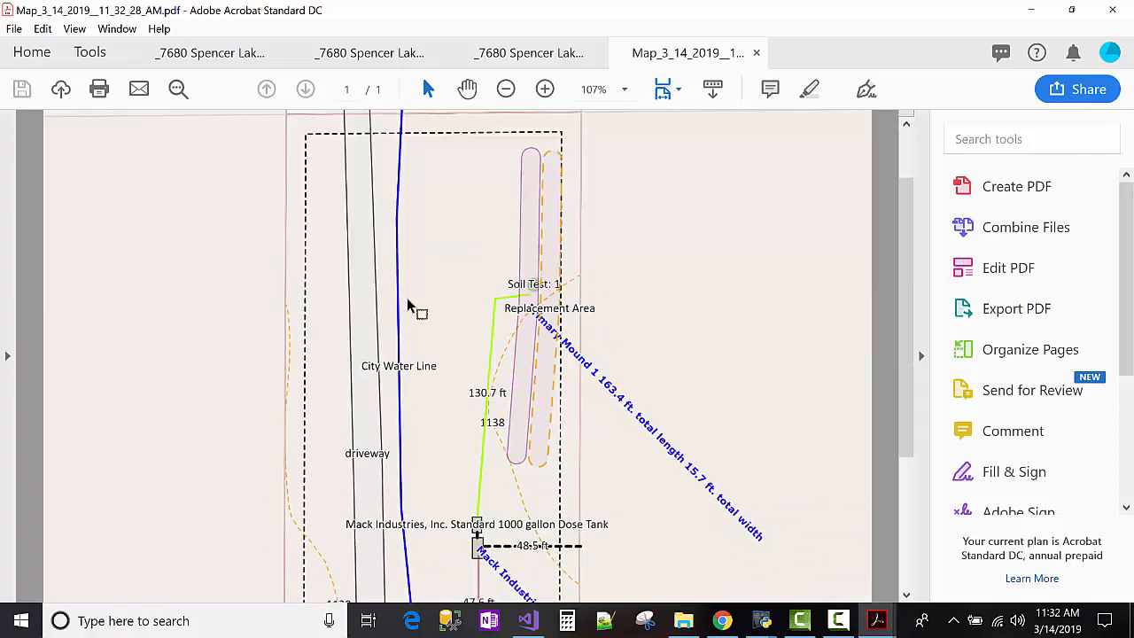
scroll(407, 305, "down", 3)
scroll(408, 305, "down", 3)
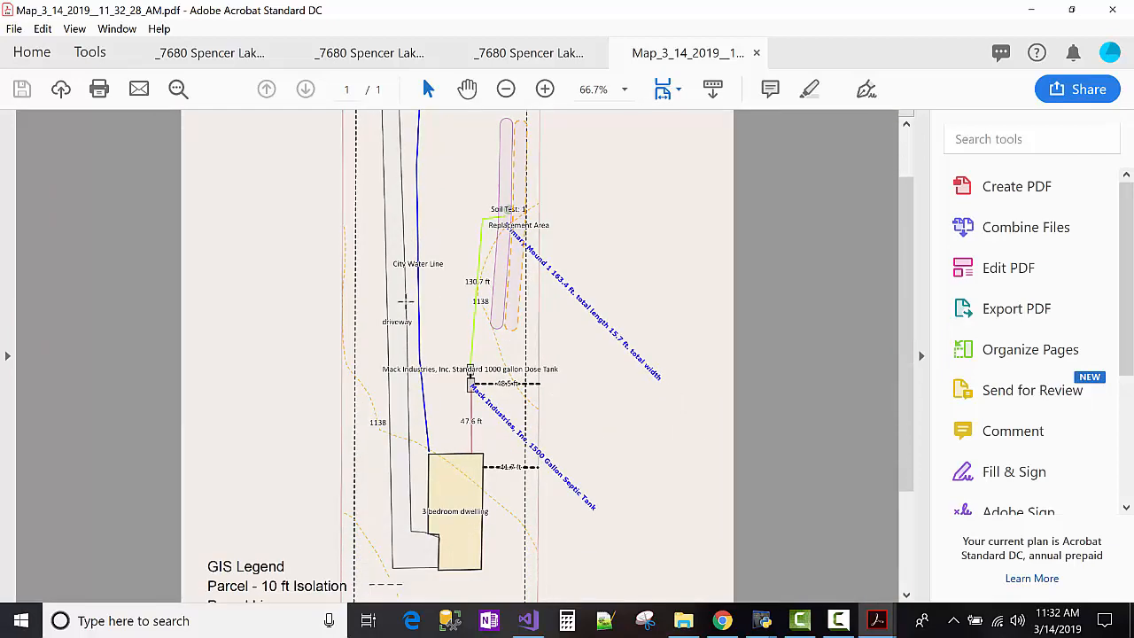
scroll(405, 302, "down", 3)
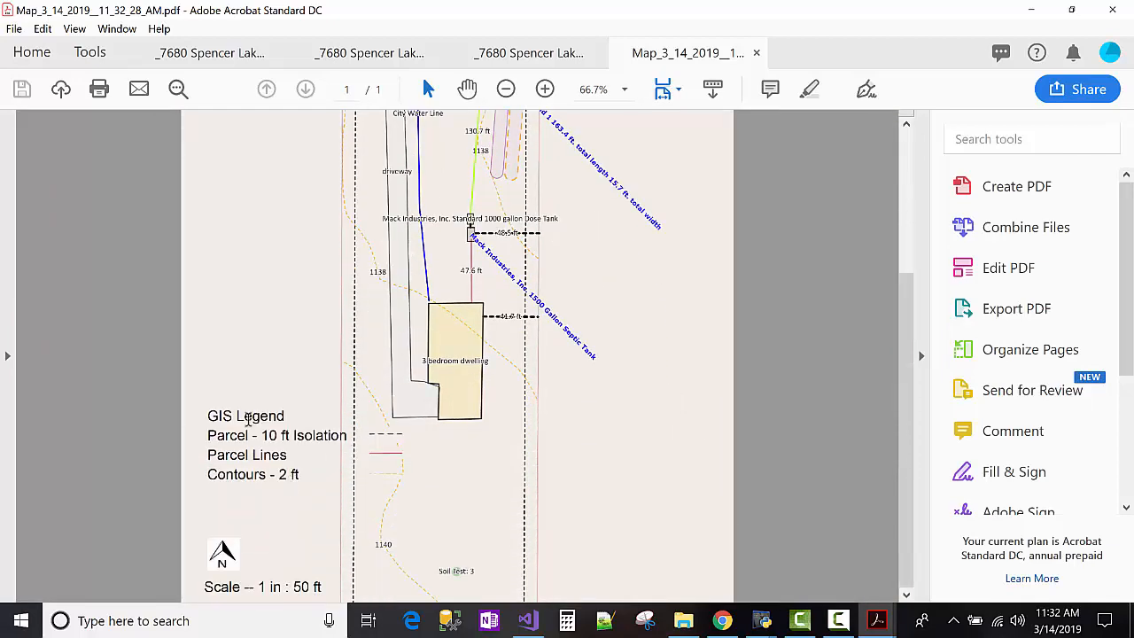
scroll(324, 369, "up", 5)
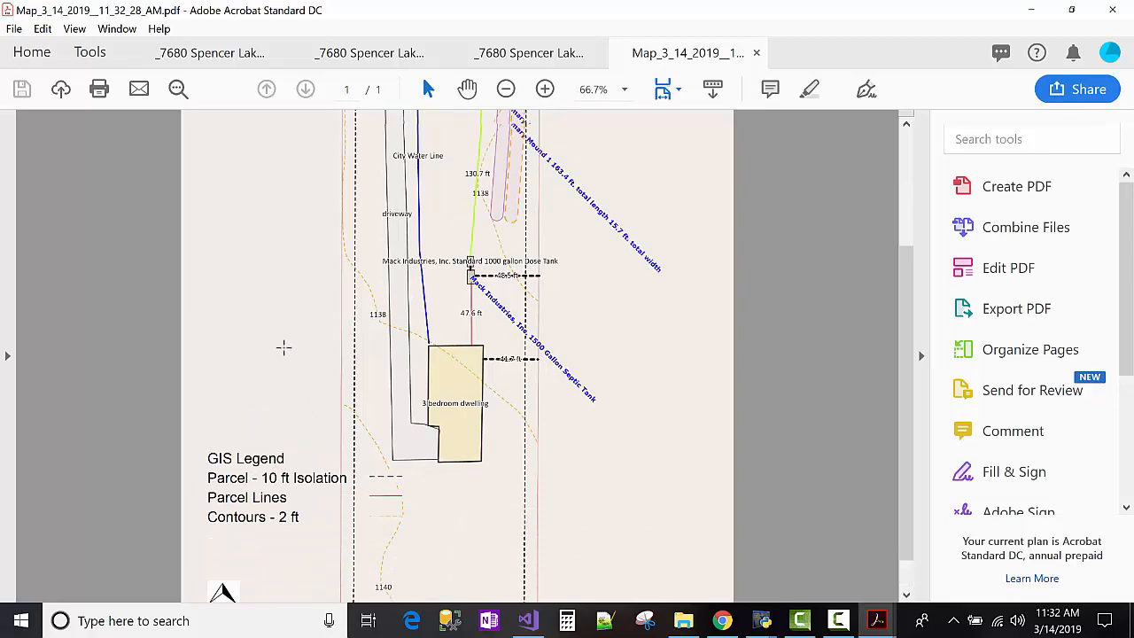
left_click(758, 53)
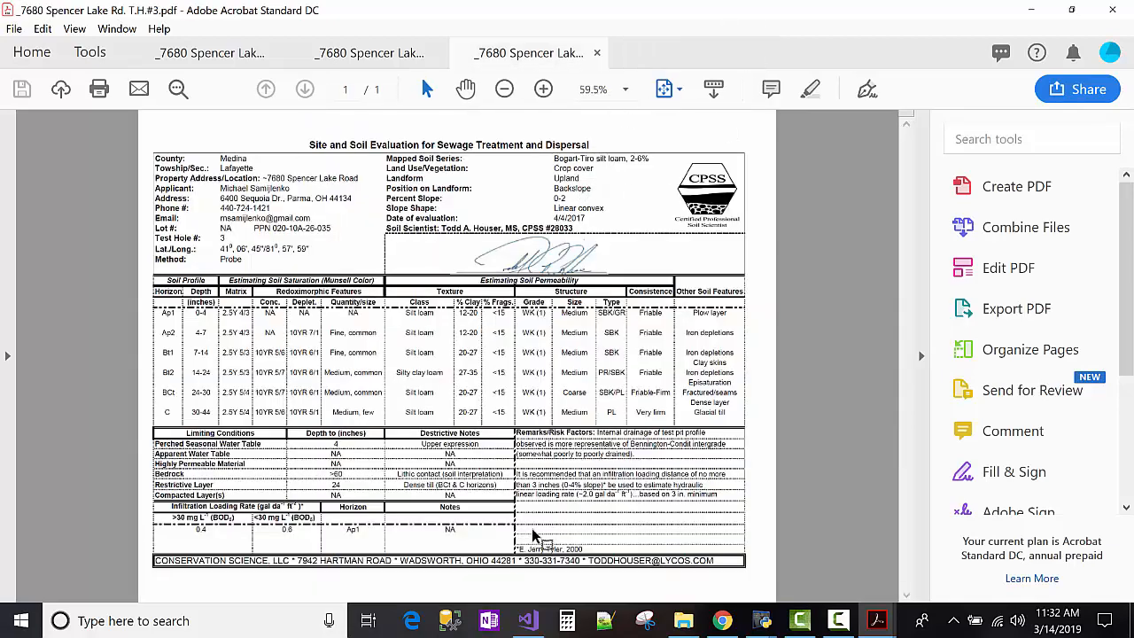
left_click(722, 620)
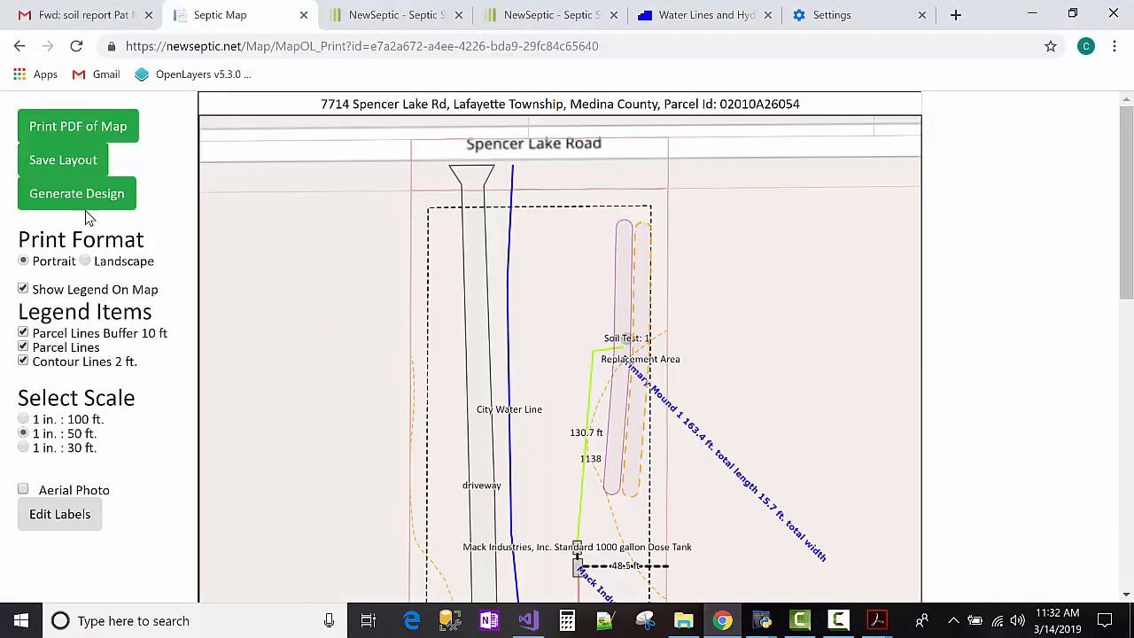
left_click_drag(389, 385, 473, 391)
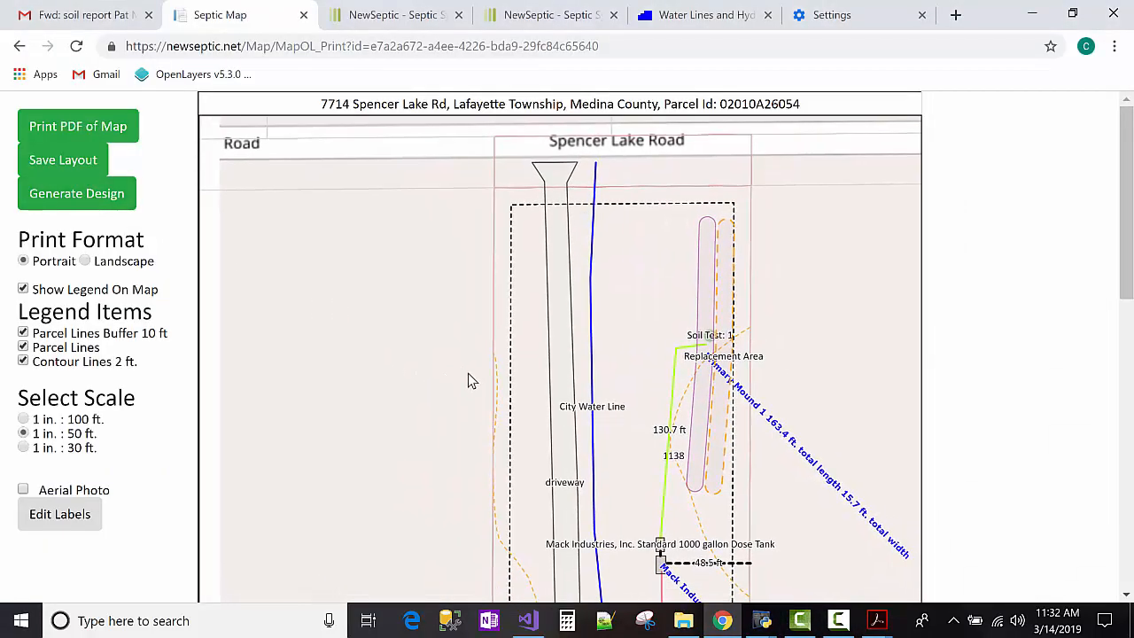
scroll(519, 385, "down", 8)
scroll(494, 368, "up", 5)
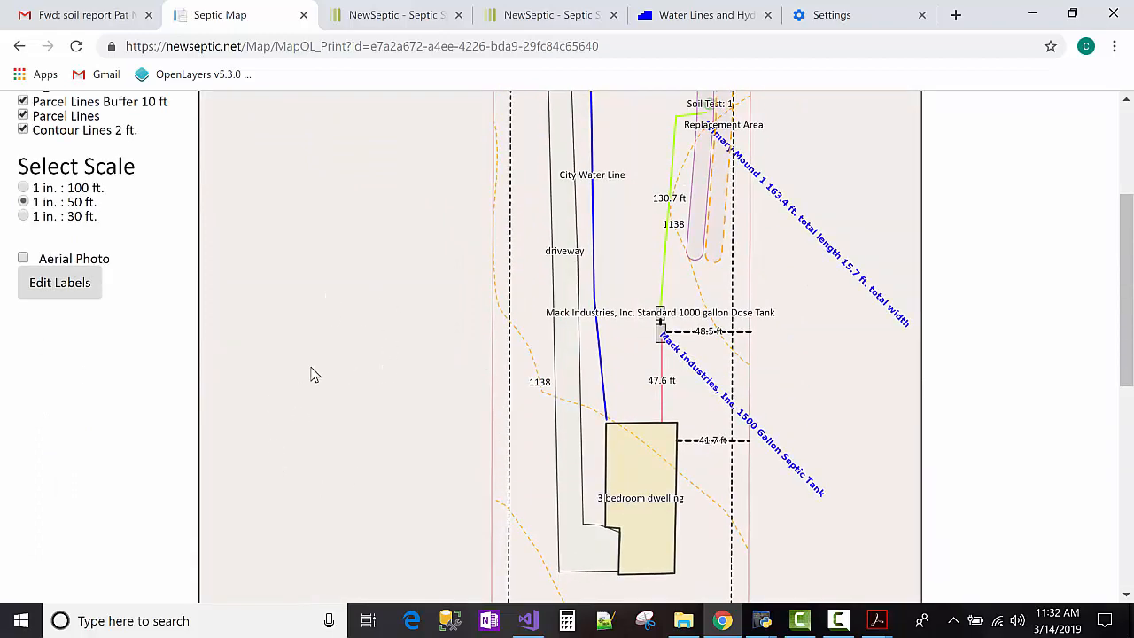
scroll(299, 364, "down", 5)
scroll(284, 347, "up", 6)
scroll(282, 348, "up", 2)
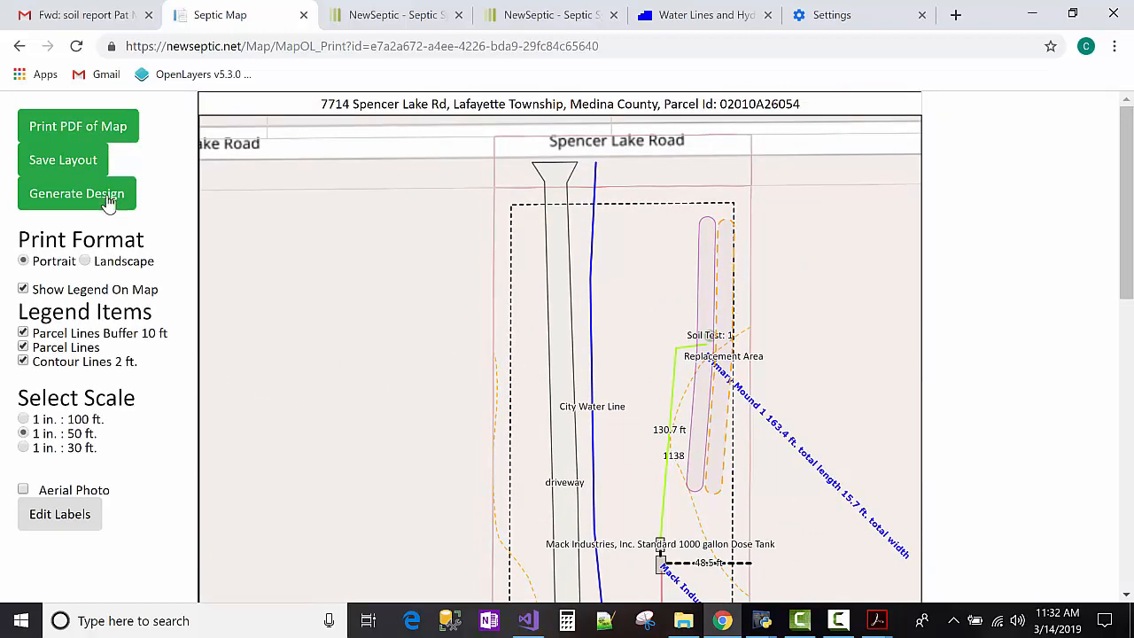
left_click(108, 126)
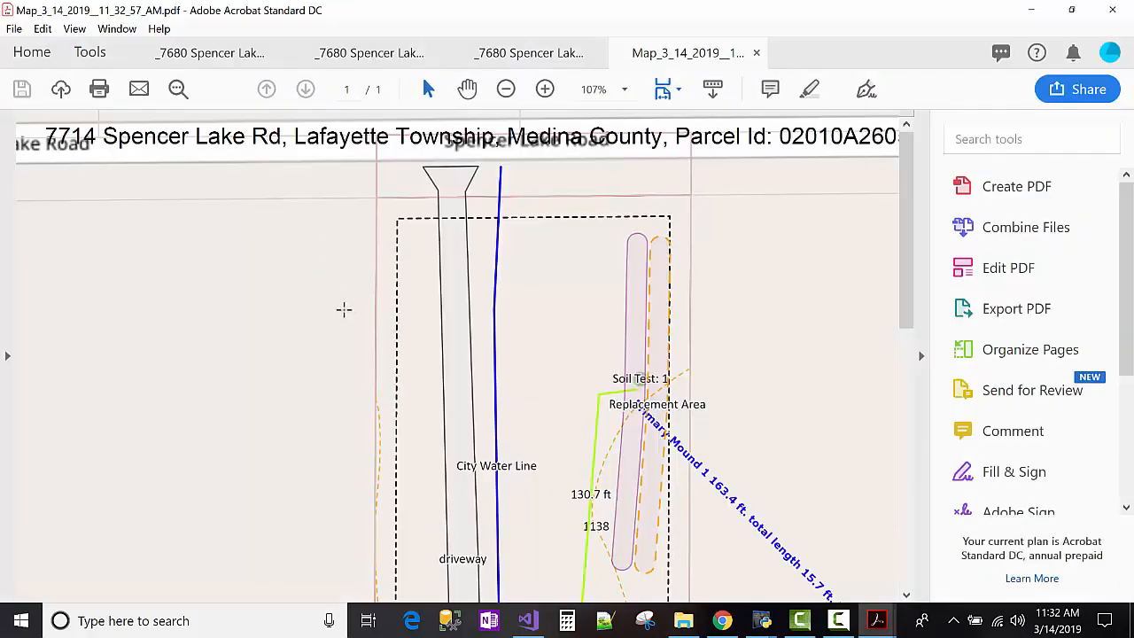
scroll(345, 319, "down", 5)
scroll(344, 332, "down", 5)
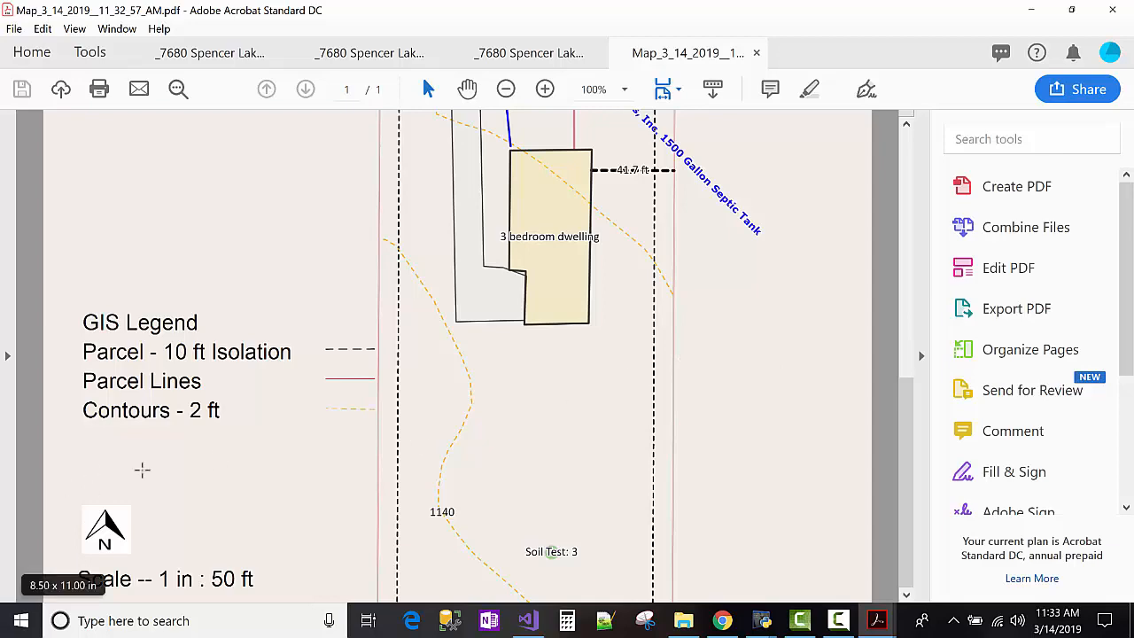
scroll(430, 482, "up", 5)
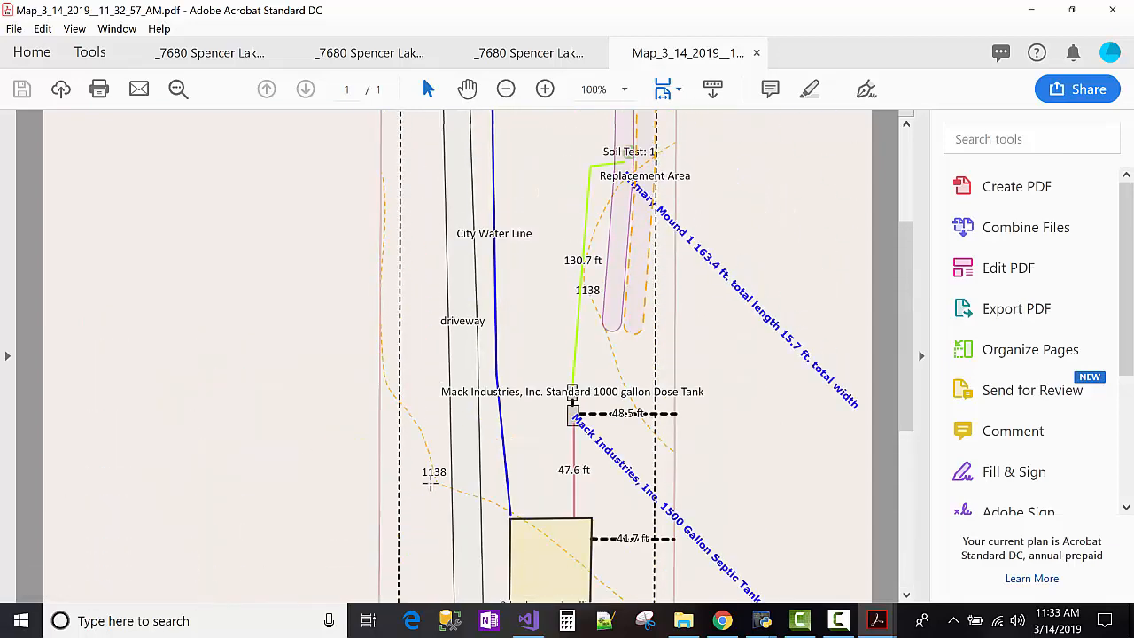
scroll(430, 483, "down", 3)
scroll(427, 483, "down", 3)
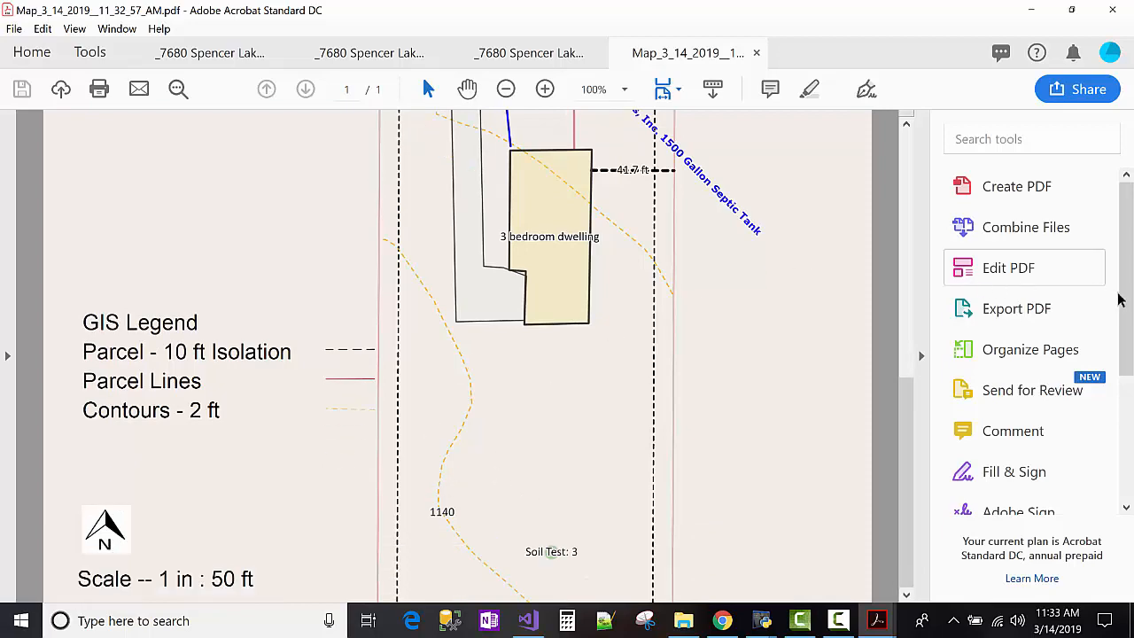
scroll(723, 269, "up", 5)
scroll(725, 269, "up", 4)
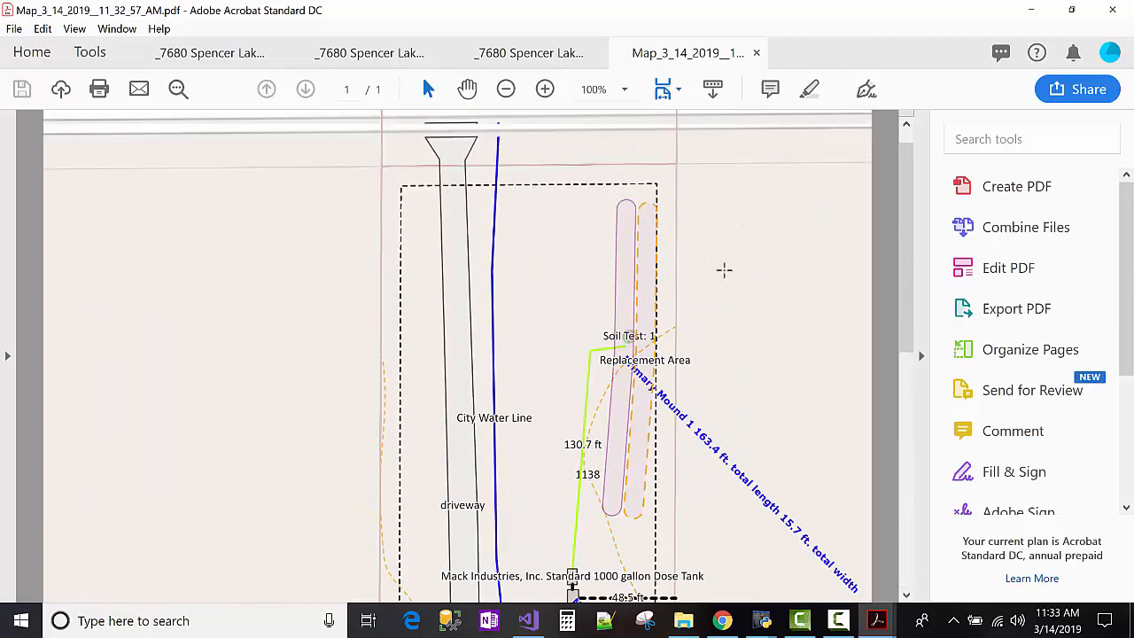
scroll(718, 270, "down", 4)
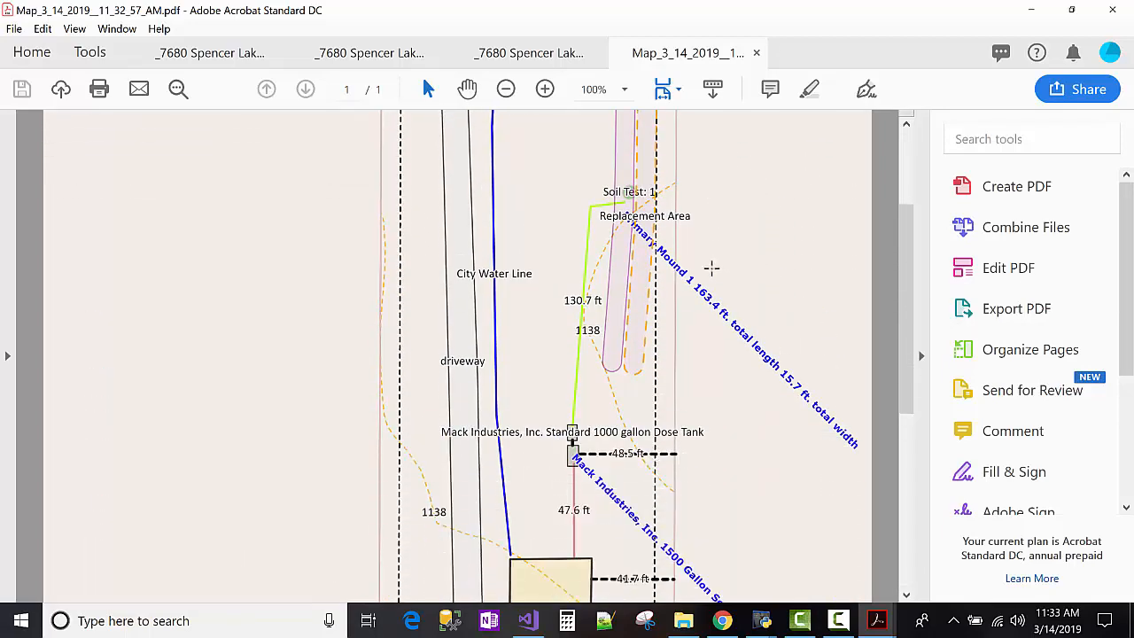
scroll(714, 268, "up", 3)
scroll(714, 269, "down", 2)
scroll(714, 281, "down", 5)
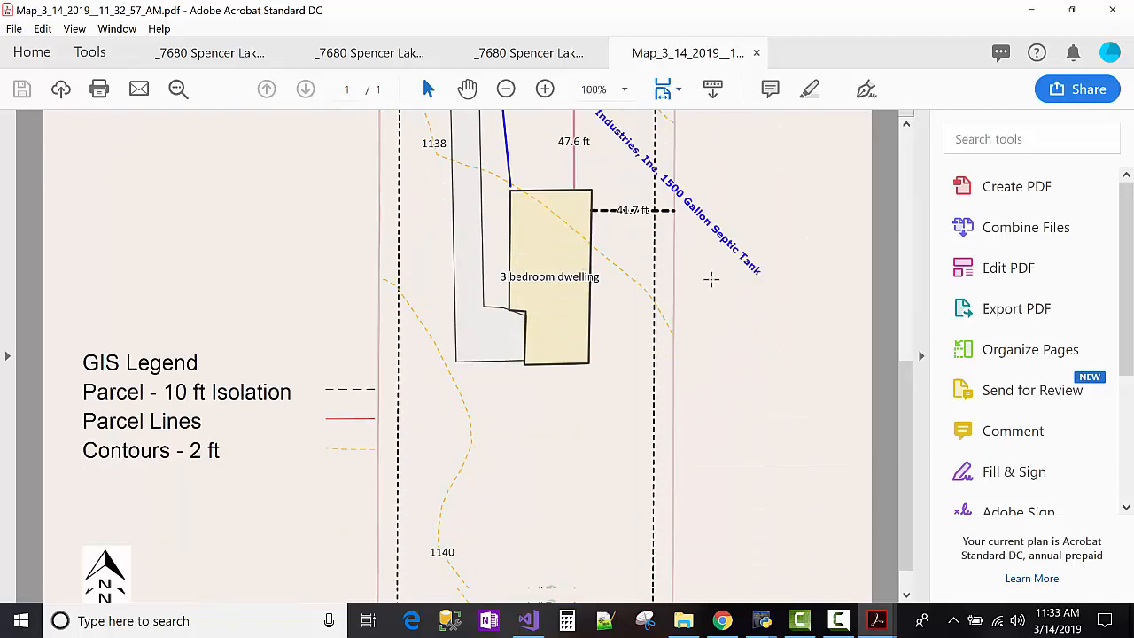
scroll(1127, 285, "down", 5)
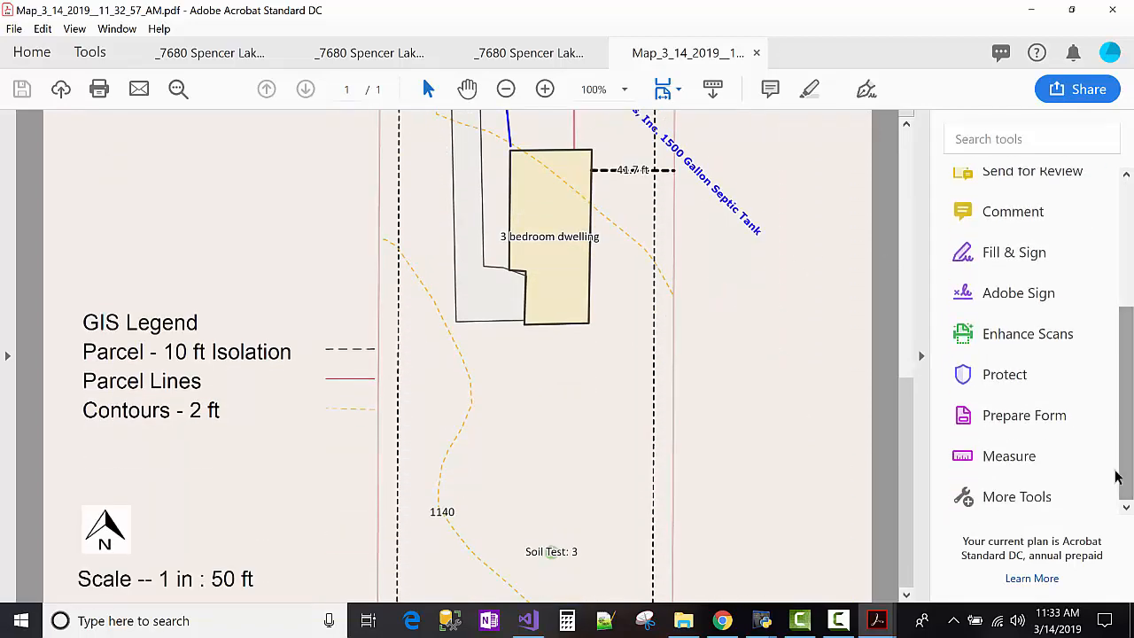
Measure the 0.20 in gap from the parcel line to the dashed isolation line, then bring up the Calculator.
left_click(998, 457)
scroll(487, 261, "up", 7)
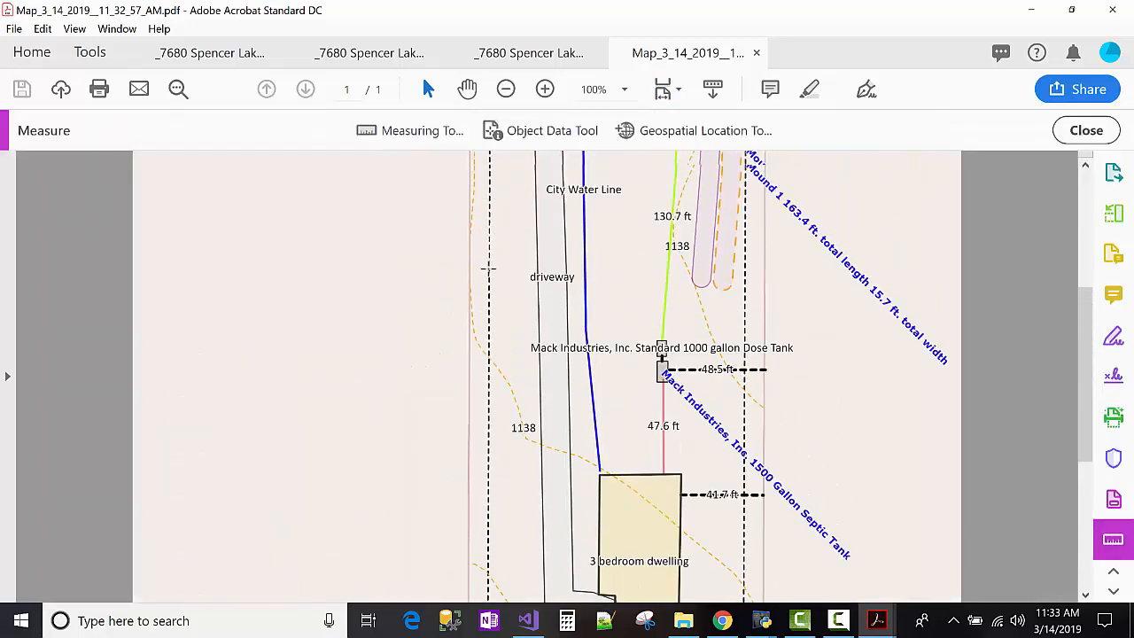
left_click(432, 133)
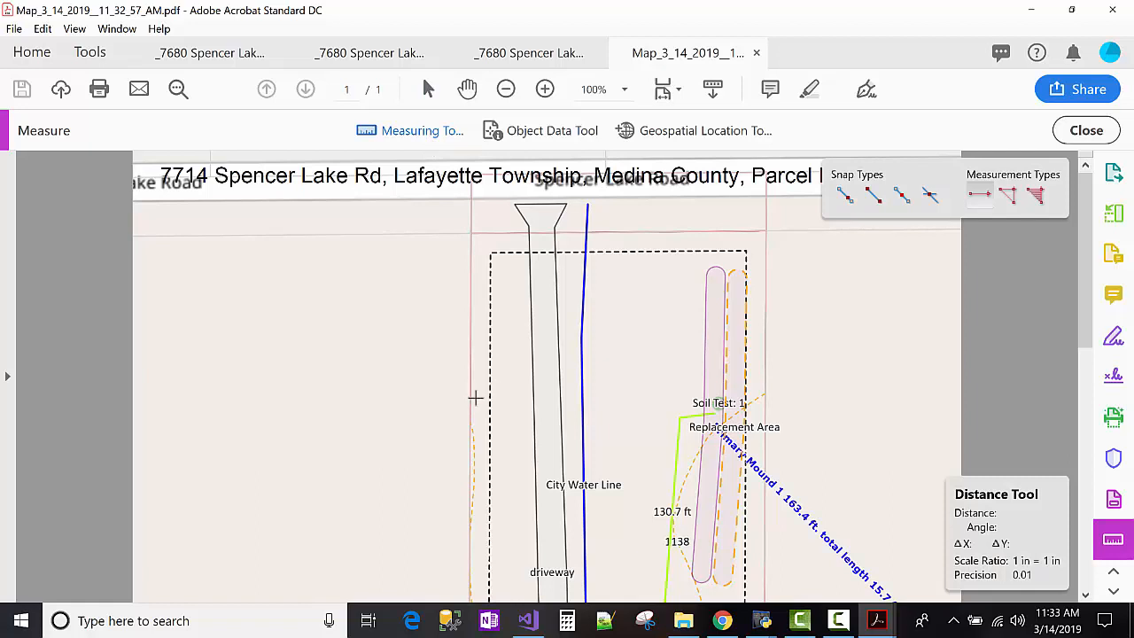
left_click(474, 398)
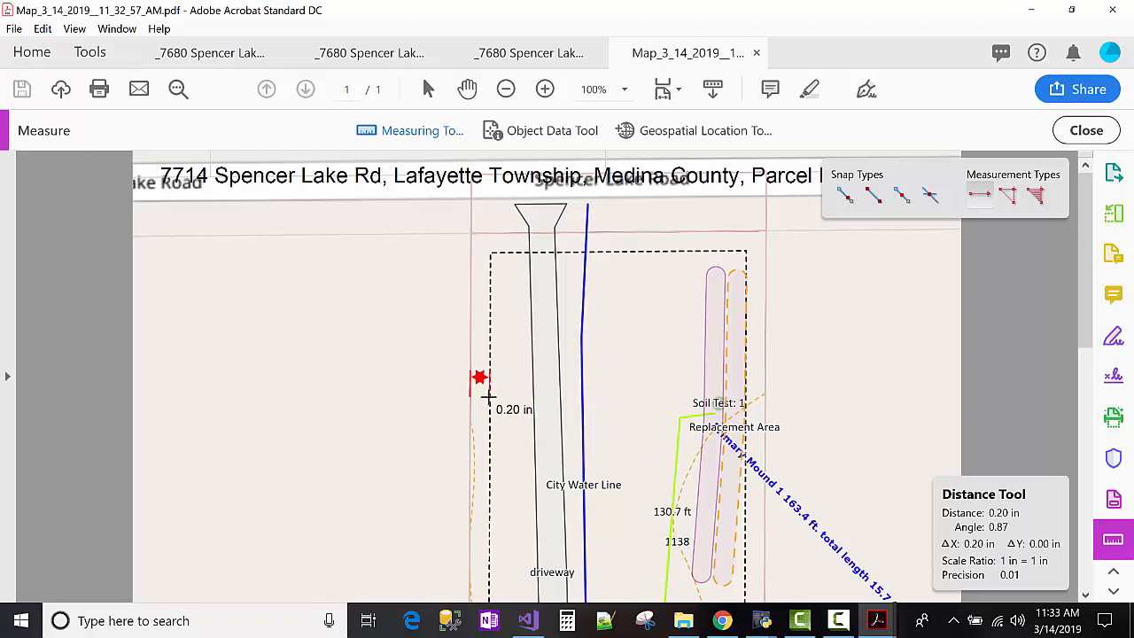
left_click(486, 397)
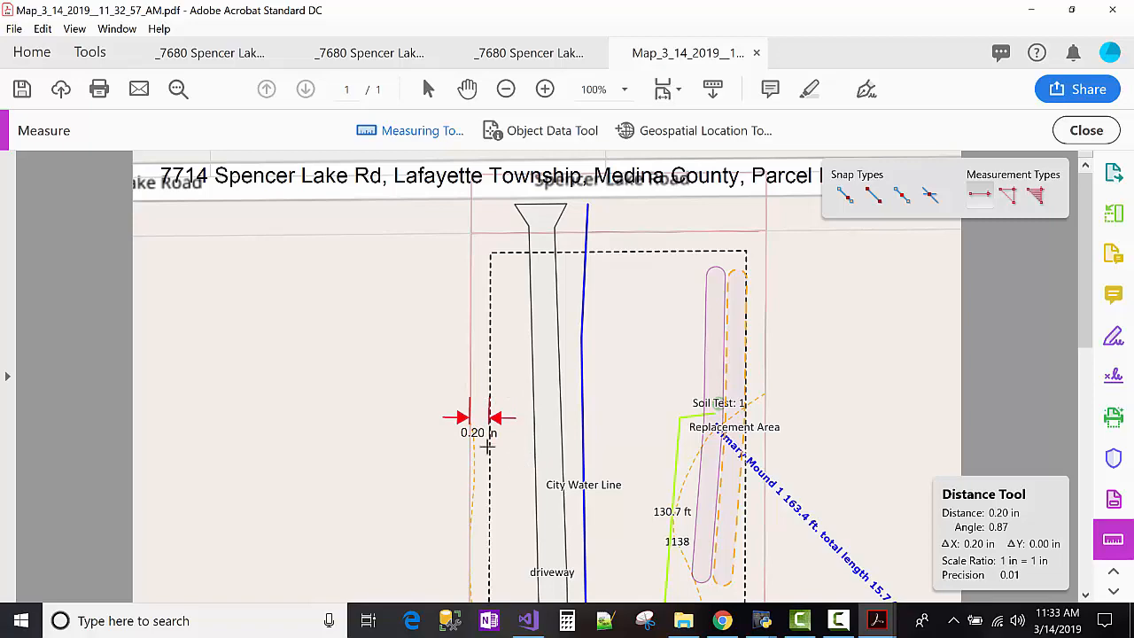
left_click(567, 619)
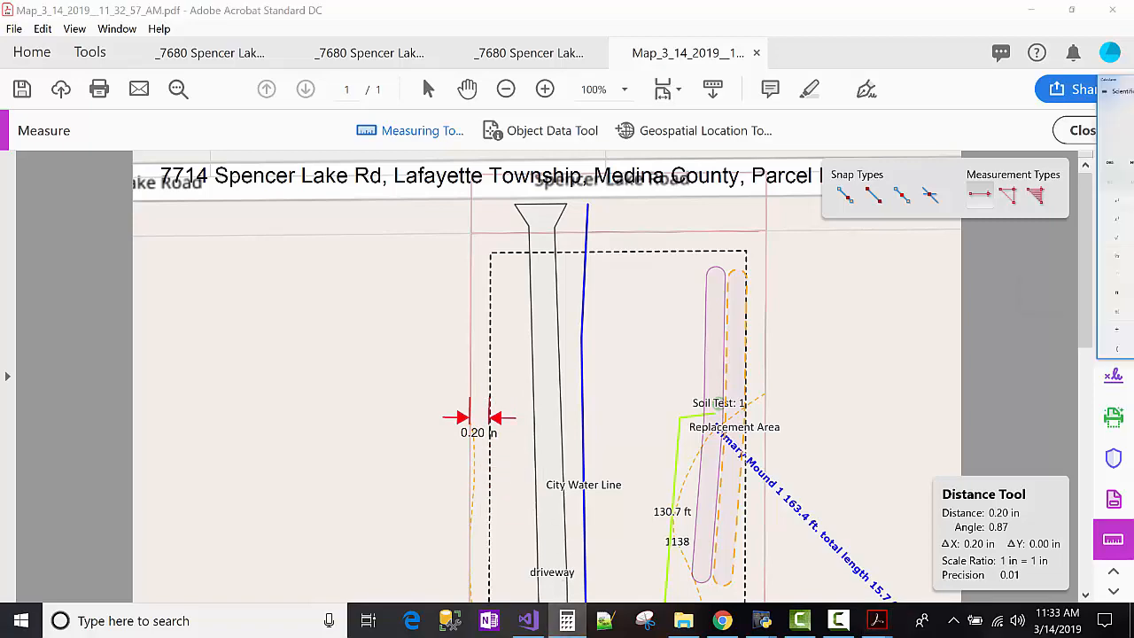
Compute 50 × 0.2 = 10 in the maximized Calculator, then minimize it.
left_click_drag(1133, 79, 907, 3)
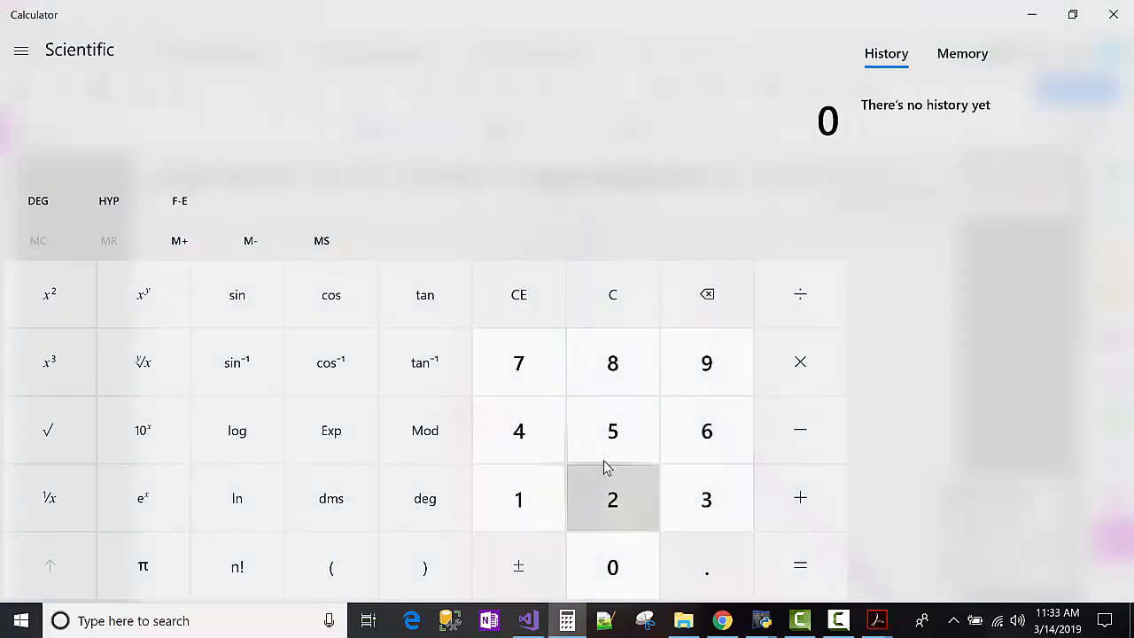
left_click(611, 434)
left_click(610, 566)
left_click(797, 365)
left_click(679, 543)
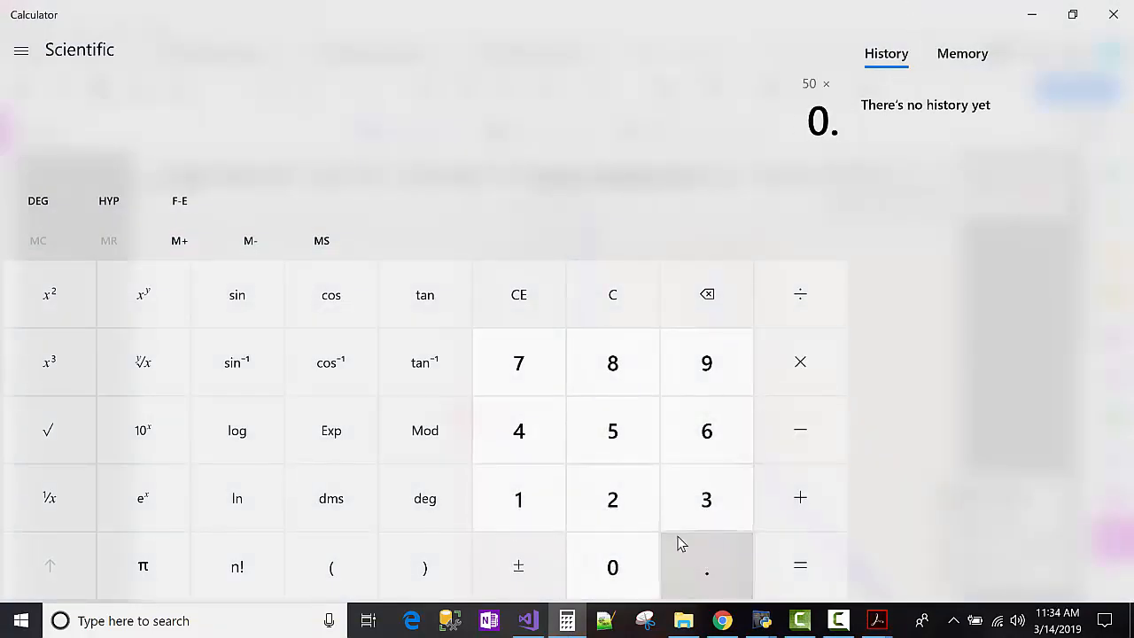
key("2")
left_click(792, 570)
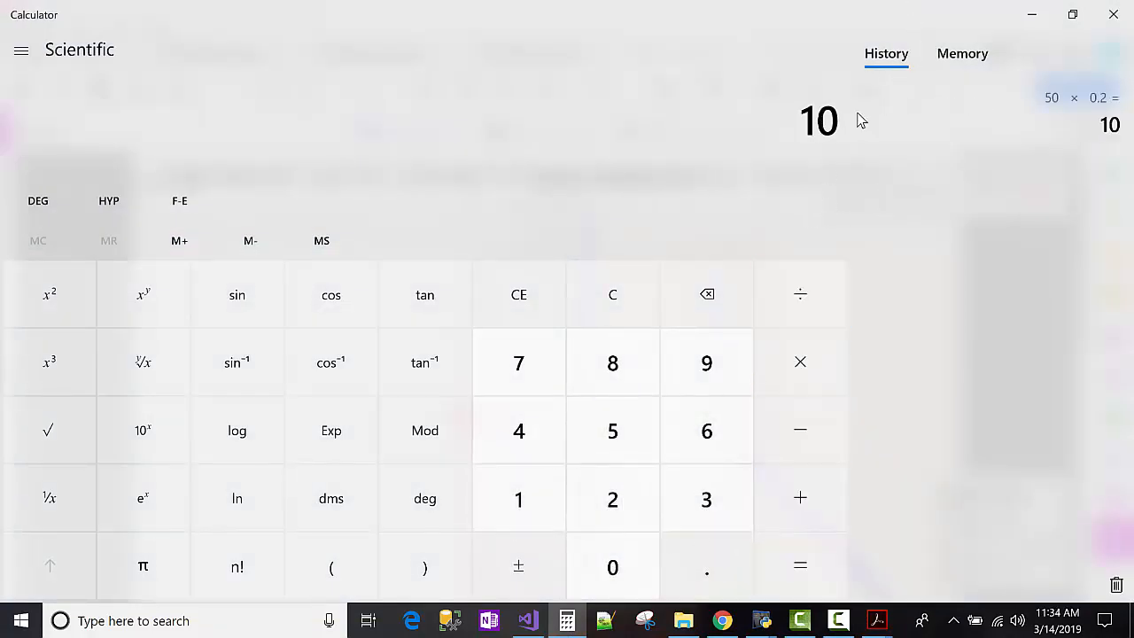
left_click(1028, 20)
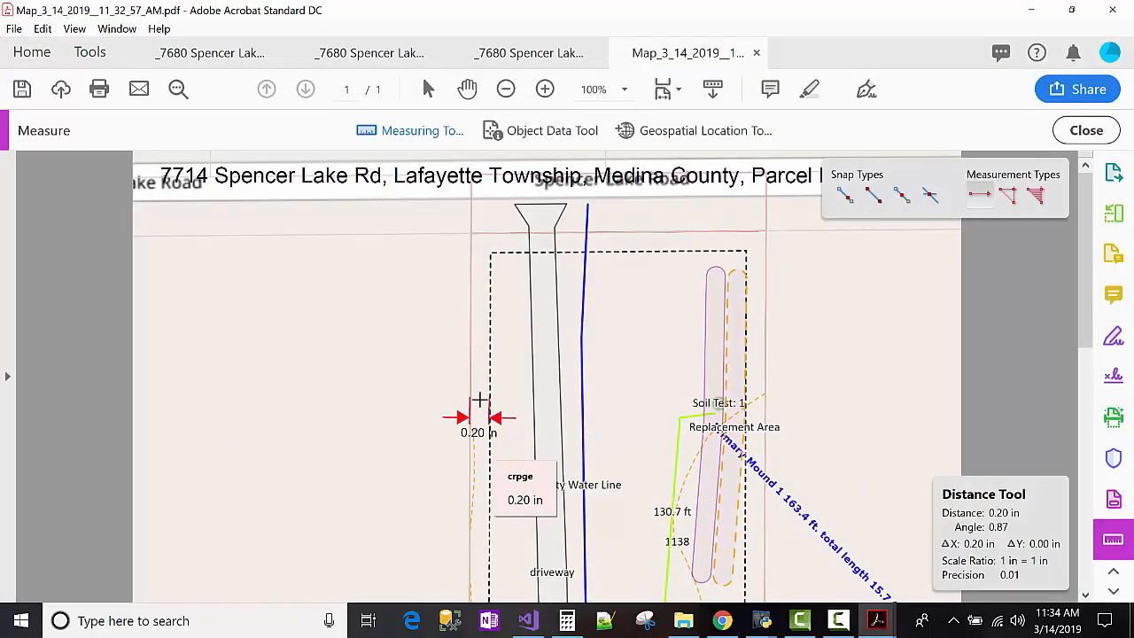
Delete the 0.20 in test measurement markup from the map.
scroll(516, 302, "down", 10)
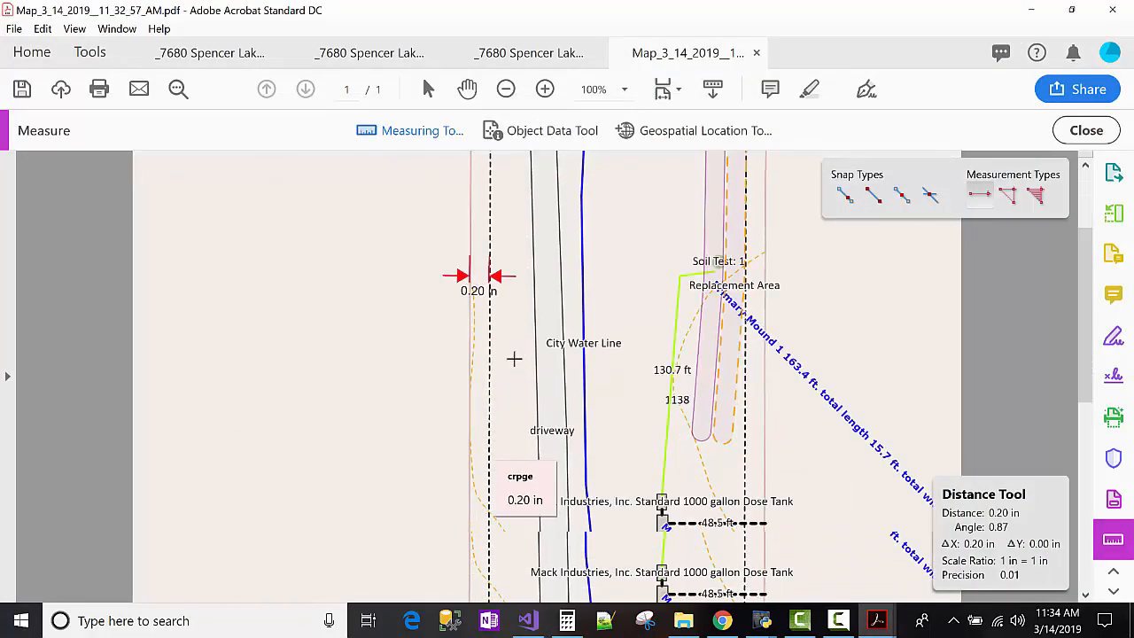
scroll(518, 371, "down", 2)
scroll(506, 372, "down", 2)
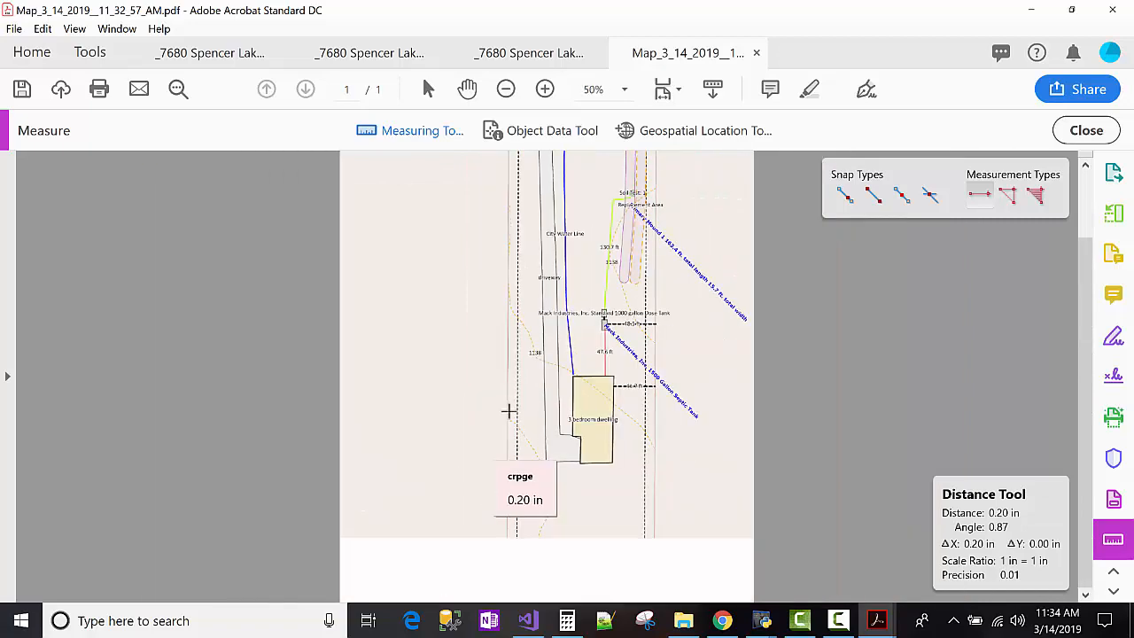
scroll(509, 419, "up", 1)
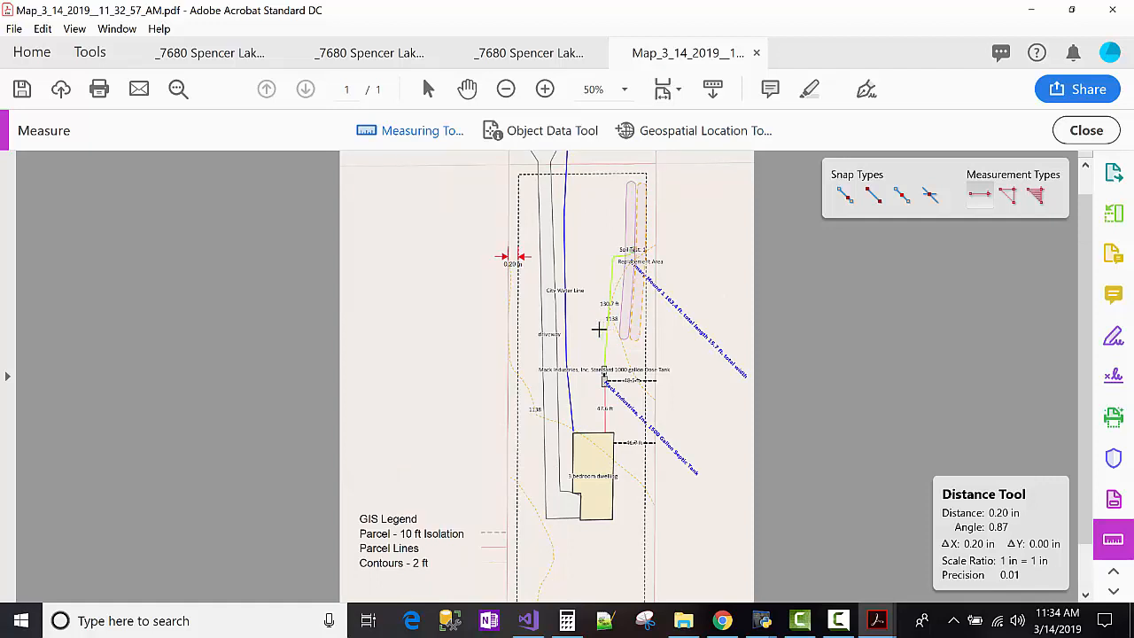
left_click(514, 256)
key("Escape")
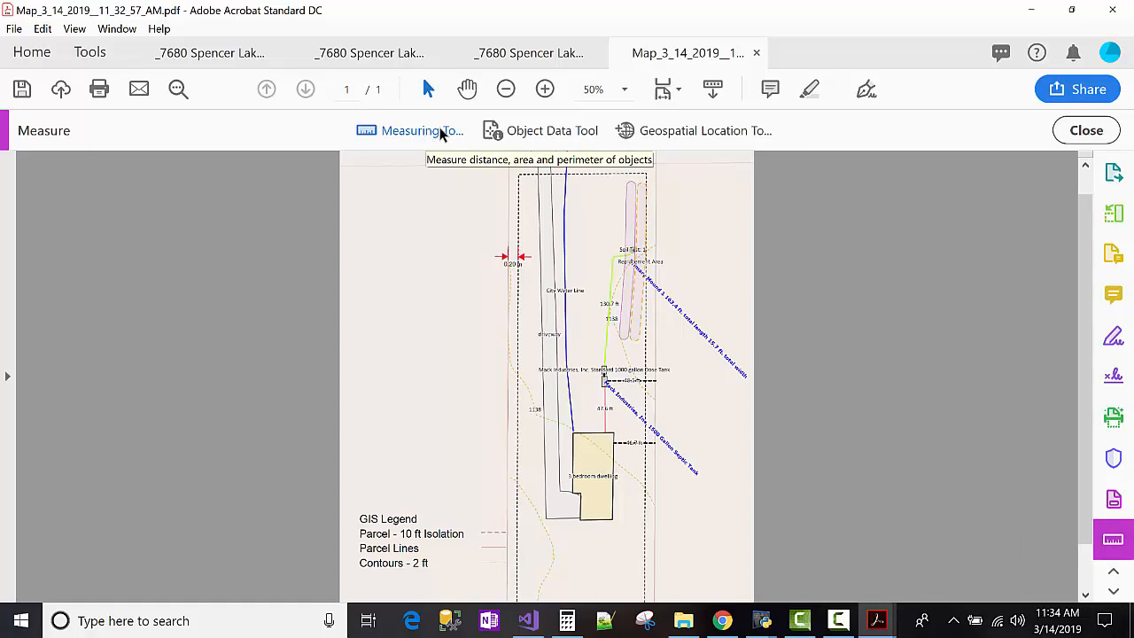
left_click(508, 258)
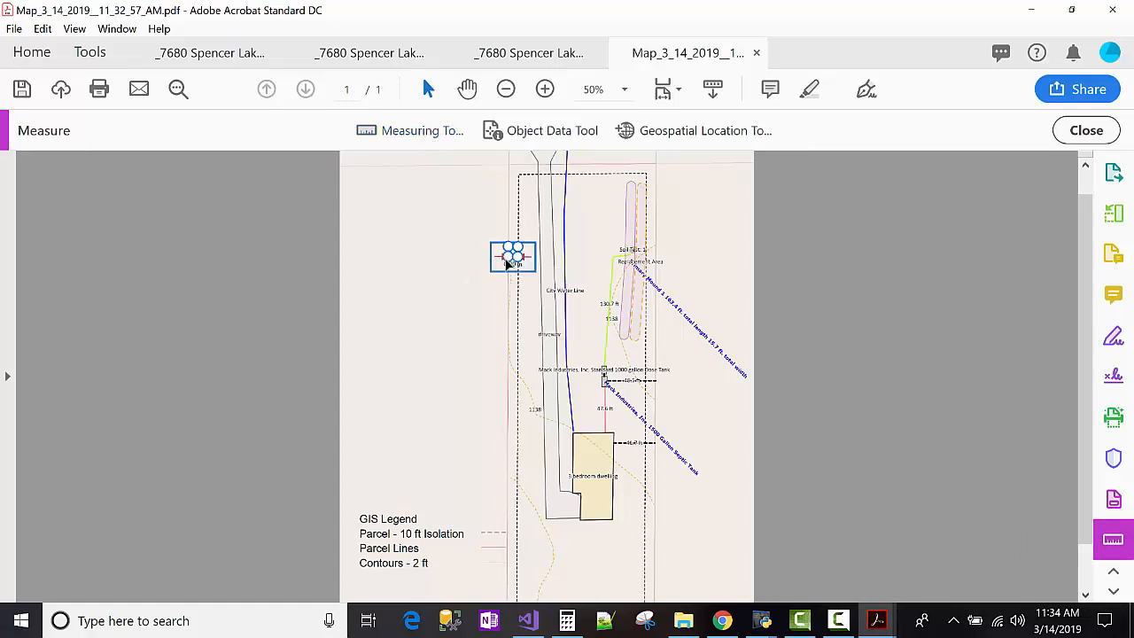
key("Delete")
Inspect the map's address title, selecting the word Township.
scroll(582, 282, "up", 1)
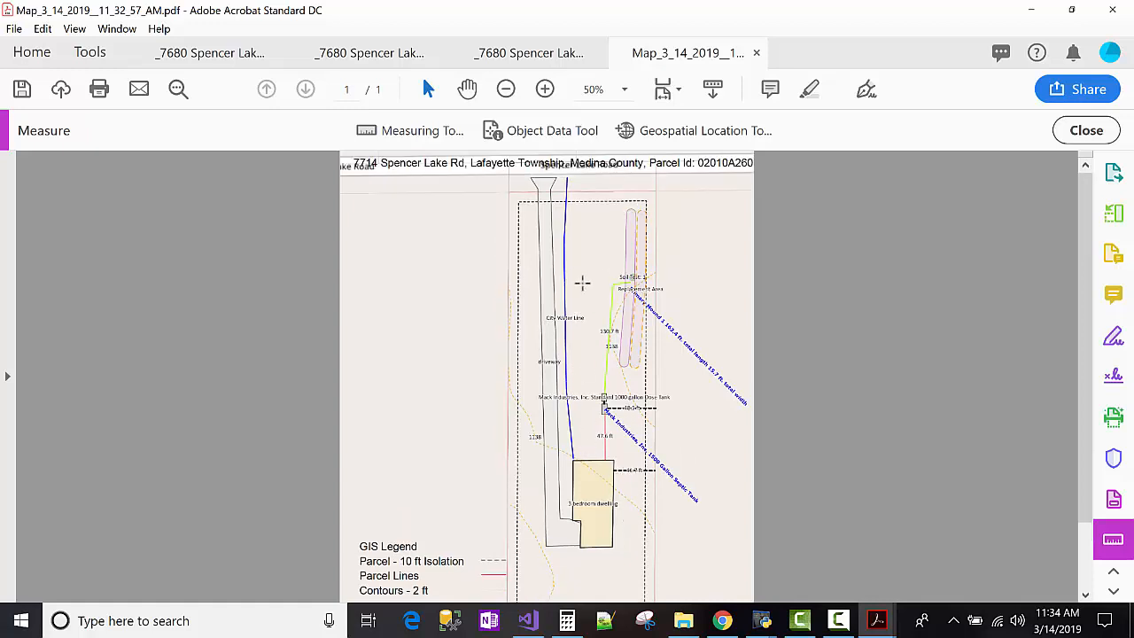
scroll(558, 328, "down", 3)
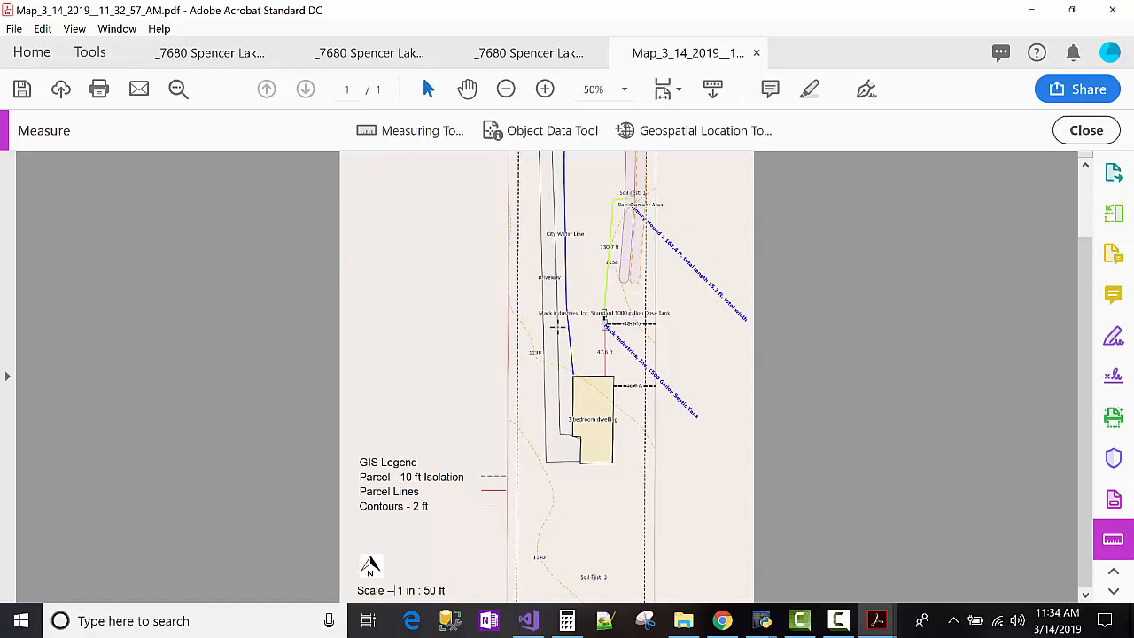
scroll(564, 340, "up", 3)
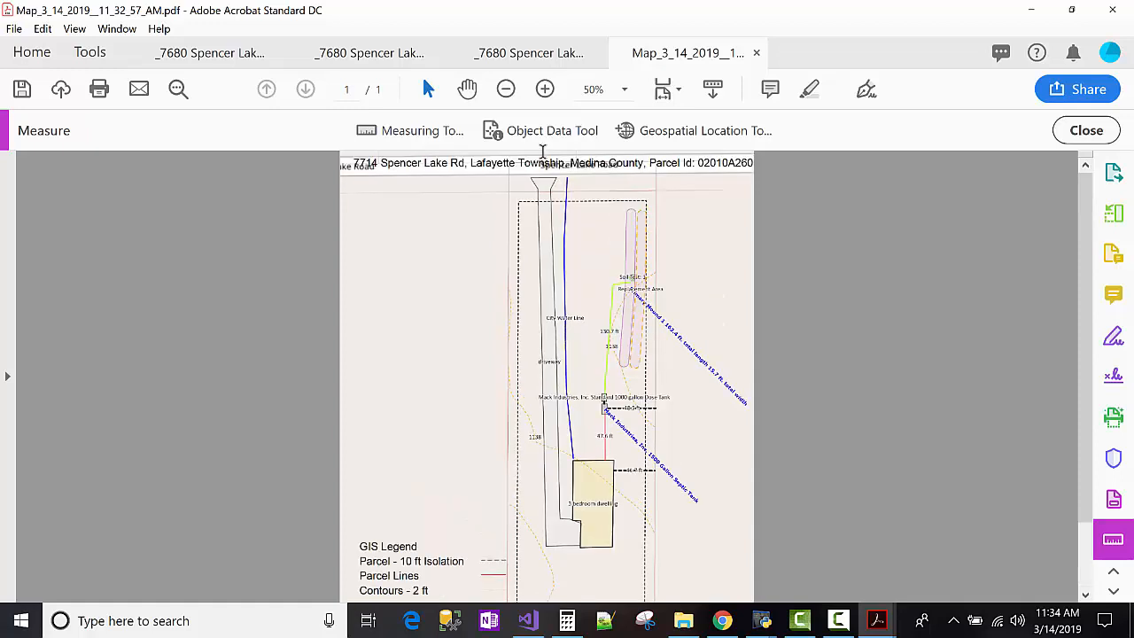
left_click_drag(451, 162, 729, 162)
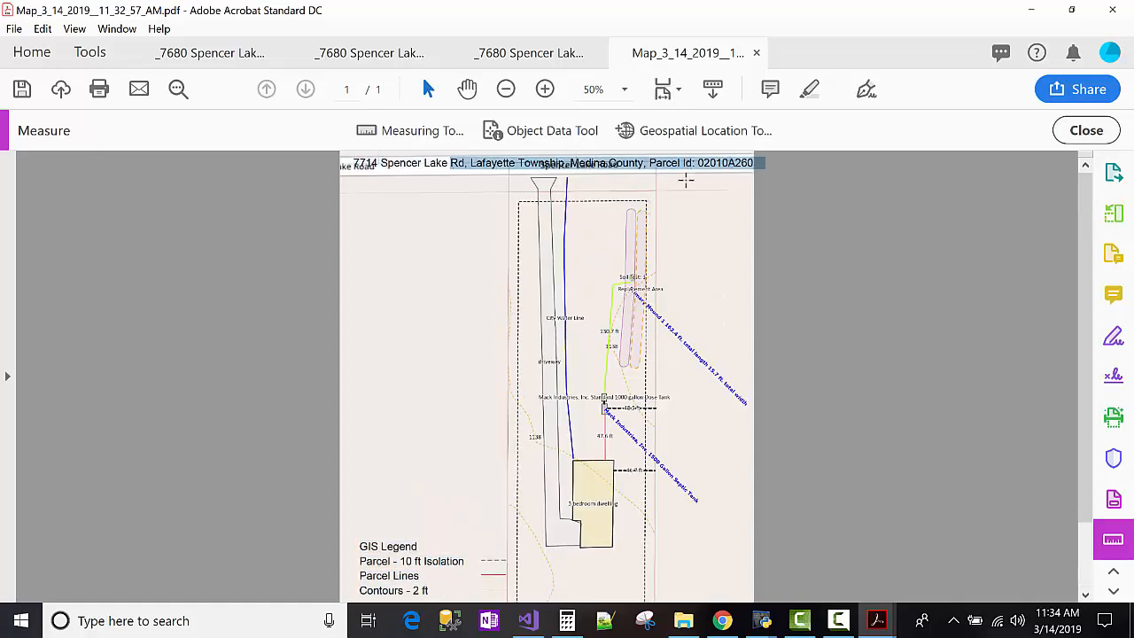
left_click(685, 180)
double_click(559, 162)
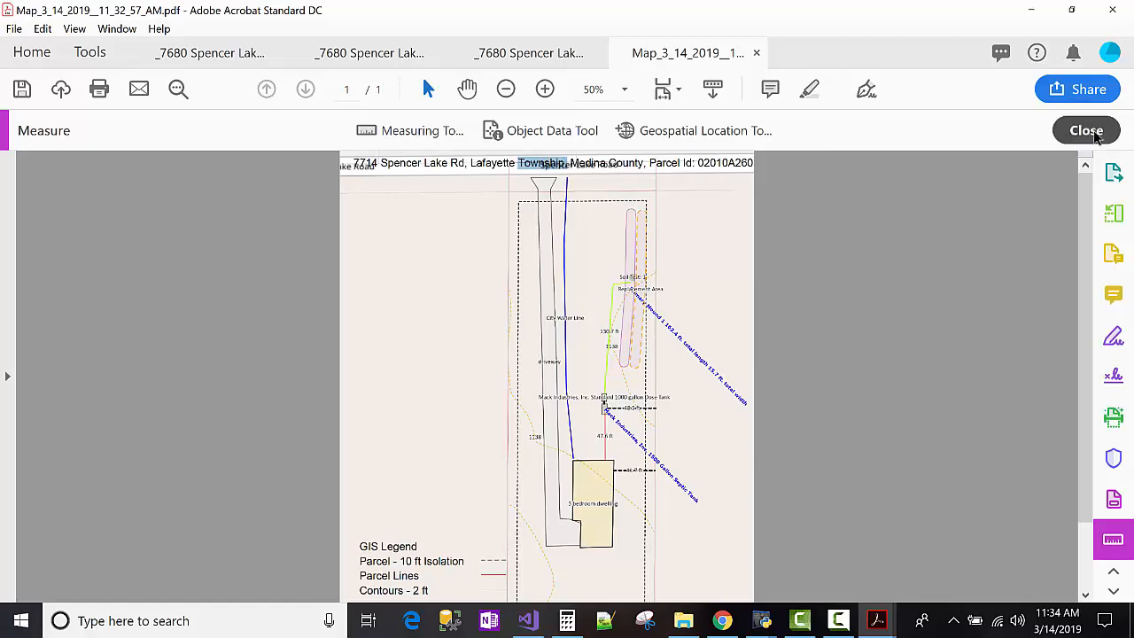
Close the map PDF without saving and return to the Septic Map page.
left_click(751, 53)
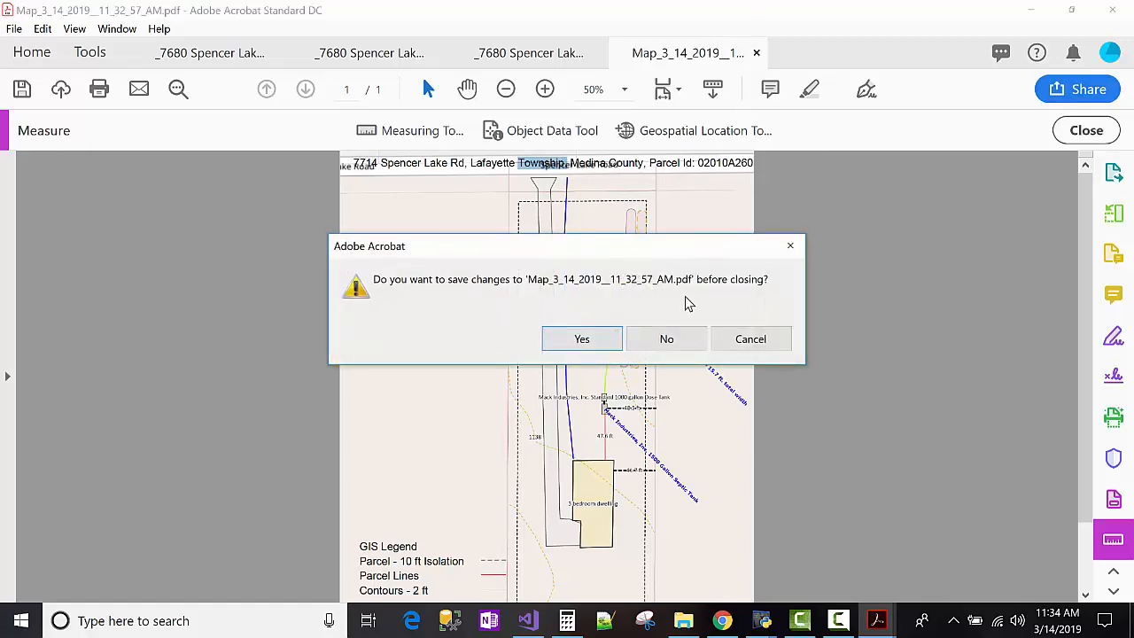
left_click(680, 338)
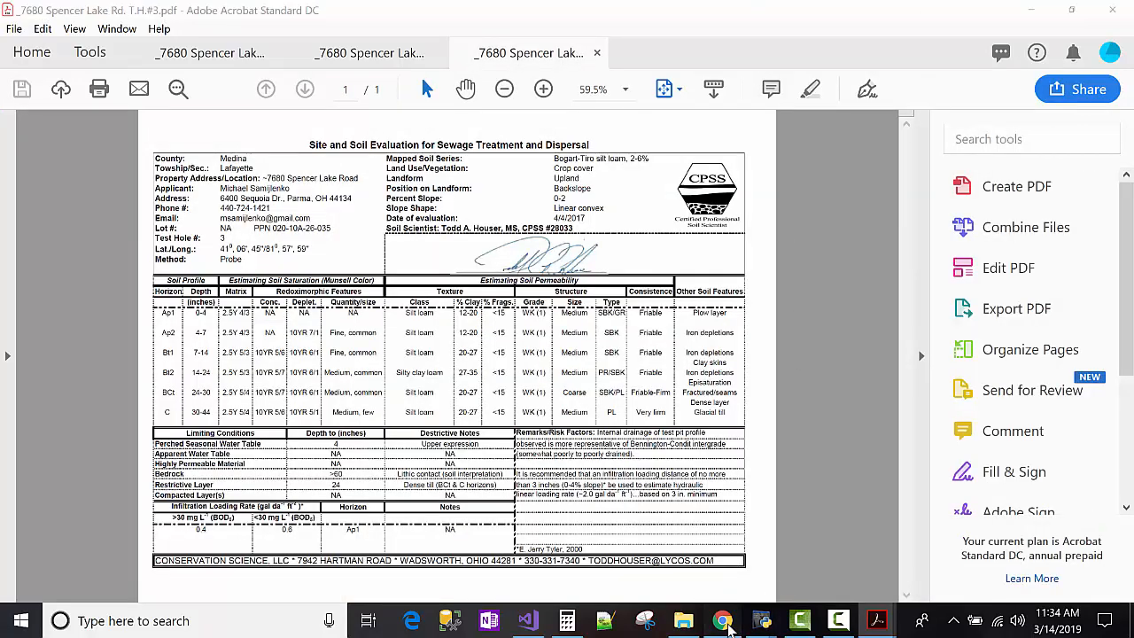
left_click(722, 619)
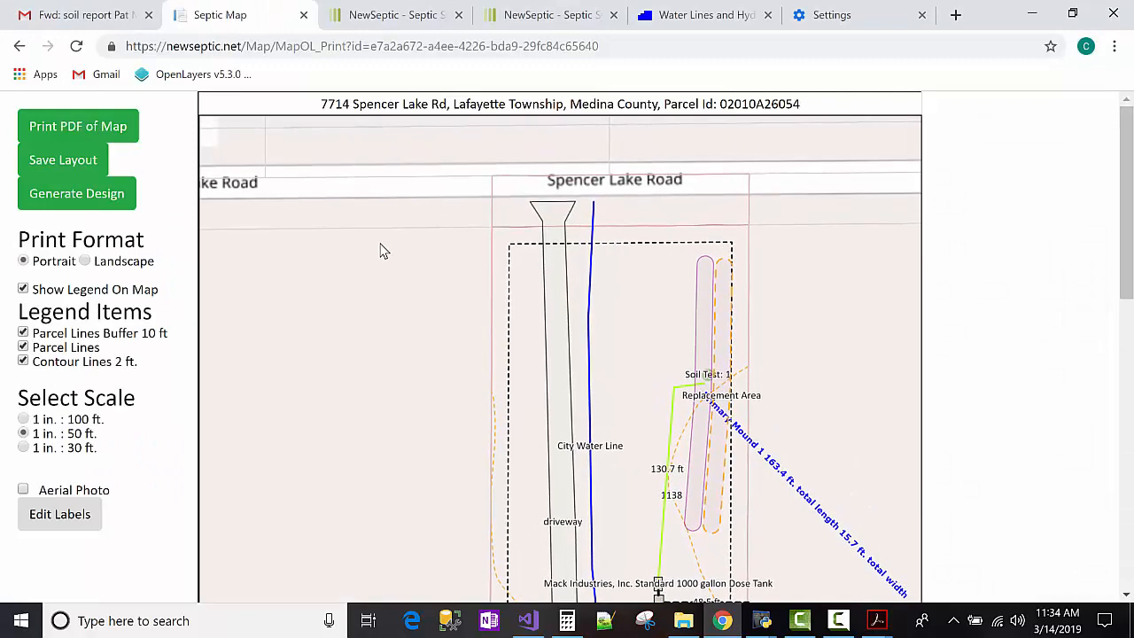
Print a fresh PDF of the map, Map_3_14_2019__11_34_54_AM.pdf, from the Septic Map page.
scroll(381, 243, "down", 6)
scroll(382, 249, "up", 8)
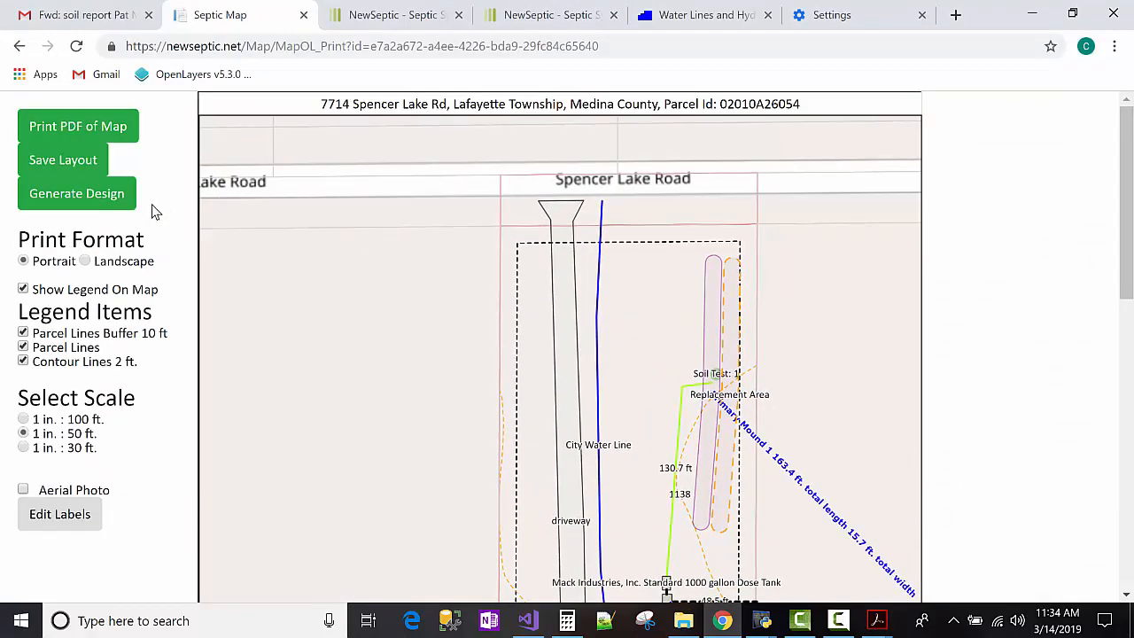
left_click(102, 128)
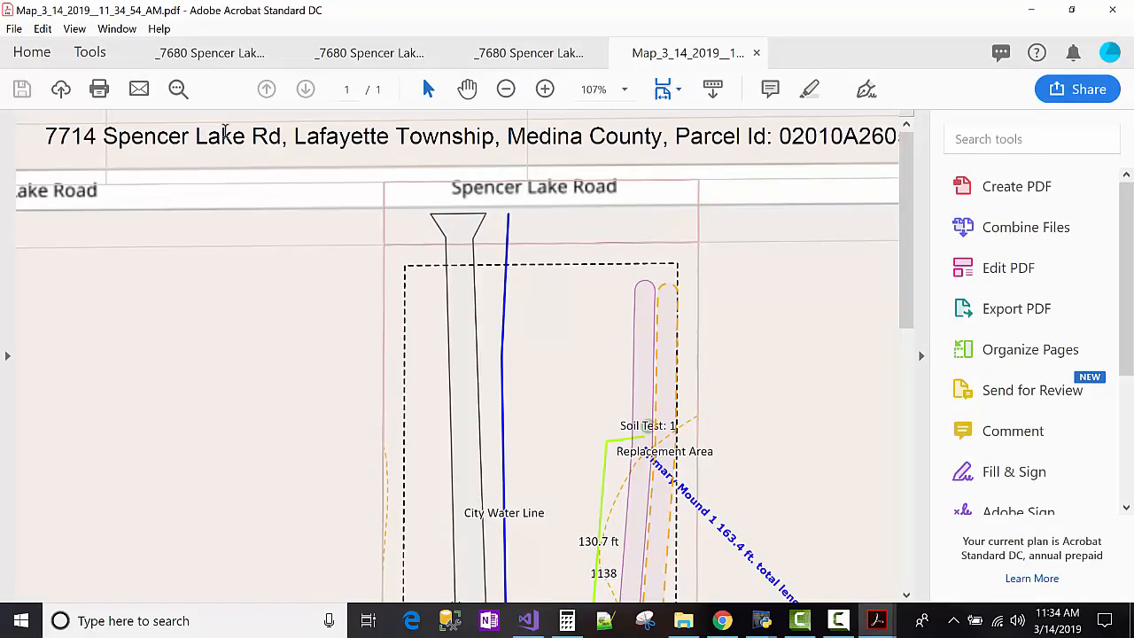
Check the parcel ID, Medina and Township in the new title, then close the PDF and minimize Acrobat.
double_click(810, 137)
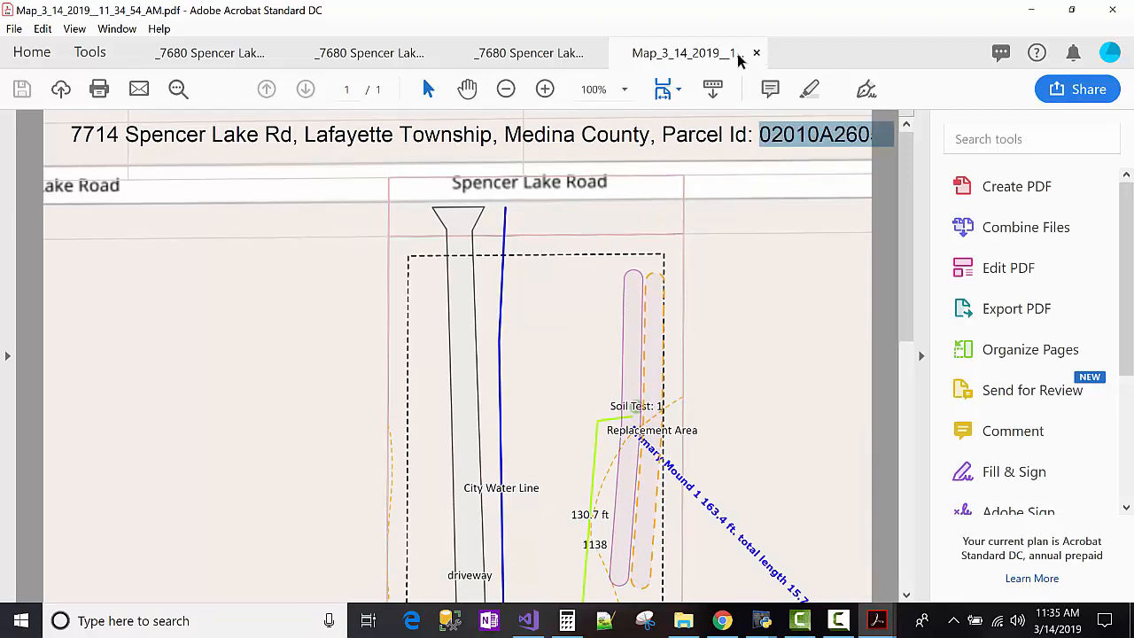
double_click(532, 133)
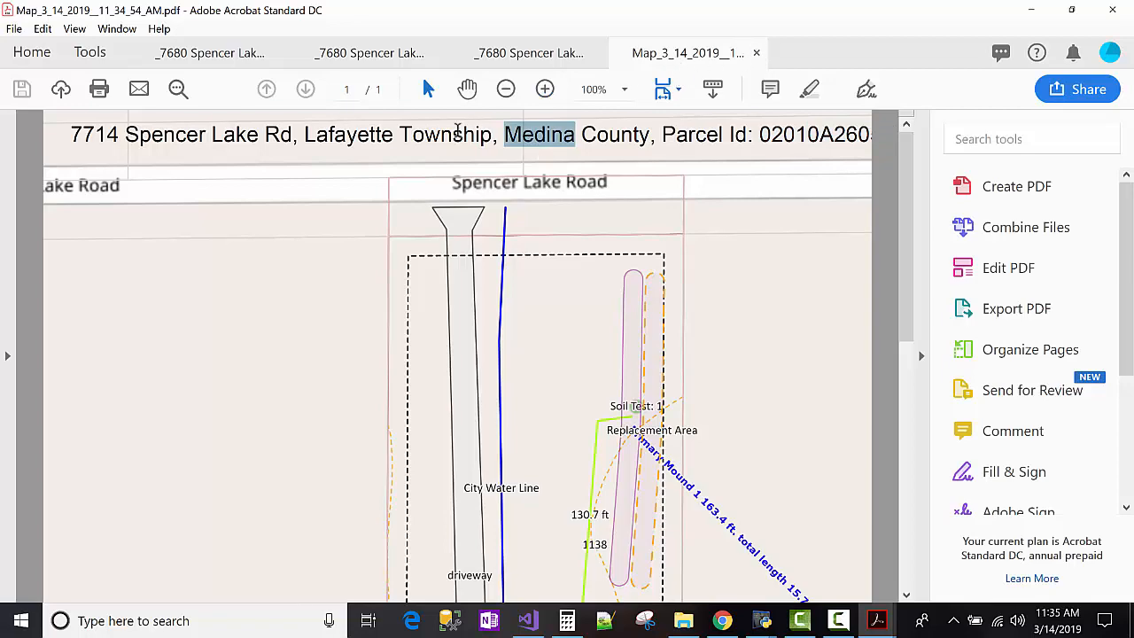
double_click(447, 134)
left_click(757, 54)
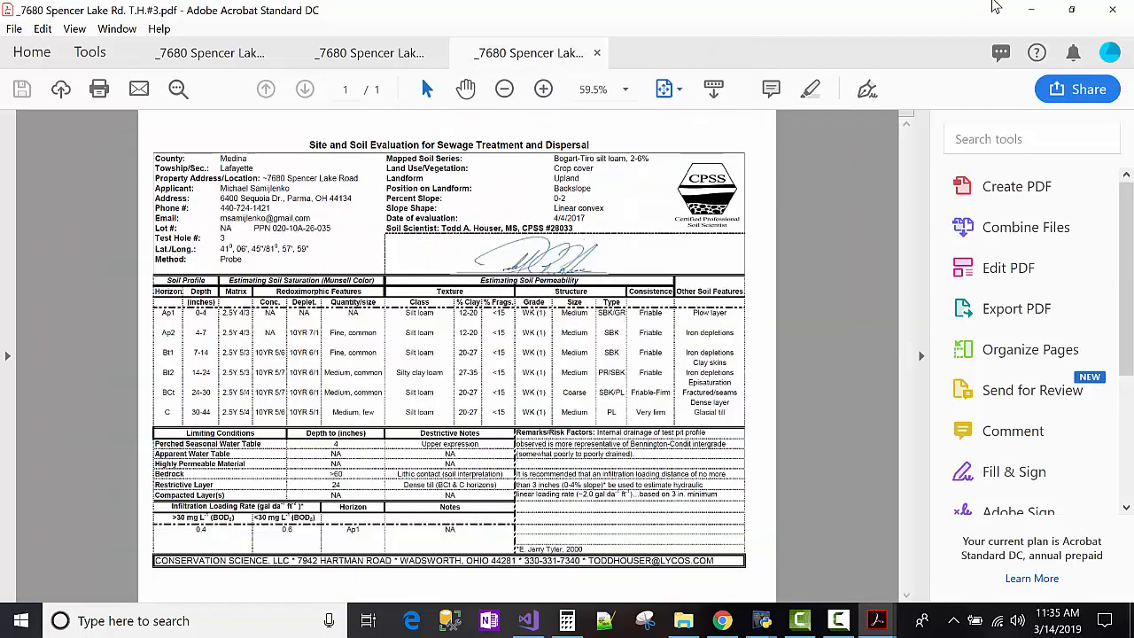
left_click(1018, 11)
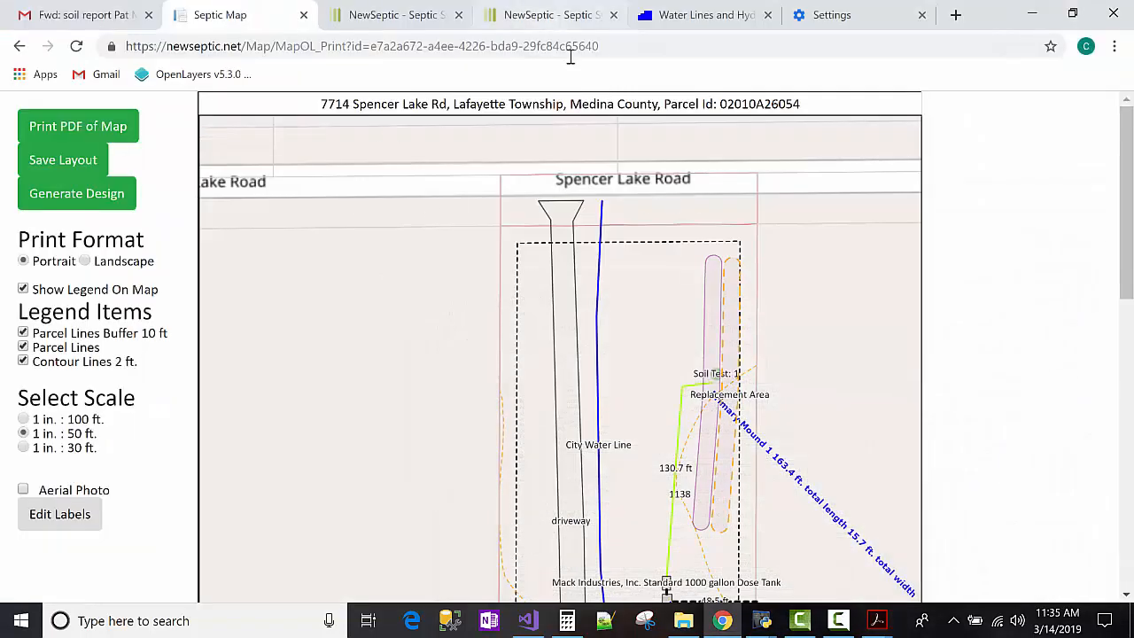
Change 'Township' to 'Twp' in the map title and generate Map_3_14_2019__11_35_17_AM.pdf.
left_click(557, 104)
key("BackSpace")
key("BackSpace")
key("BackSpace")
key("BackSpace")
key("BackSpace")
key("BackSpace")
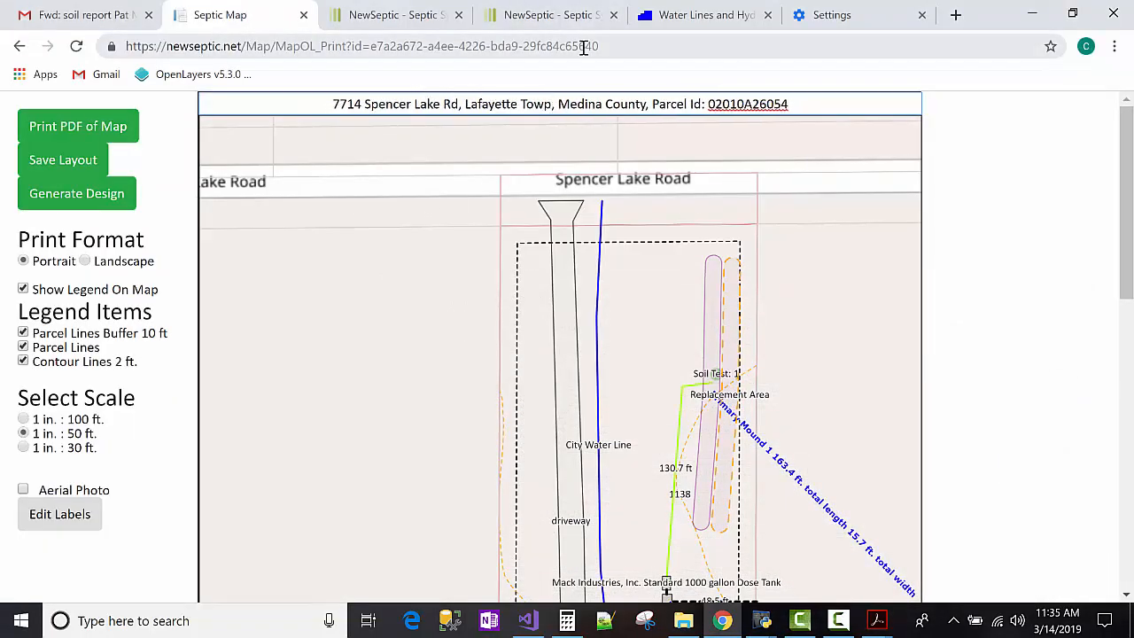
type("w")
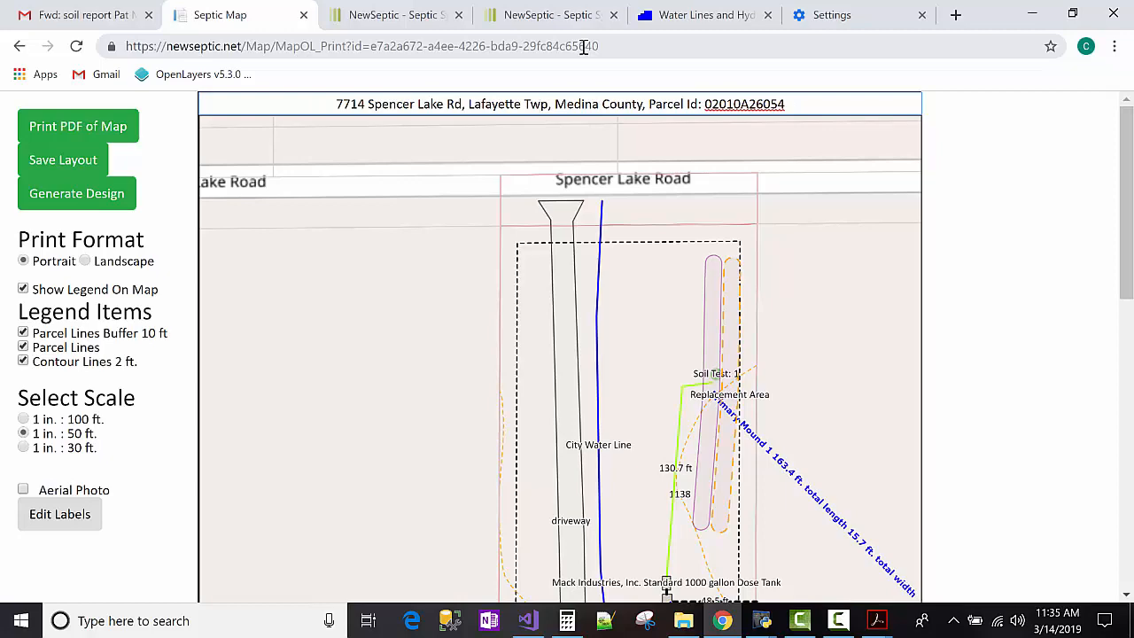
left_click(121, 130)
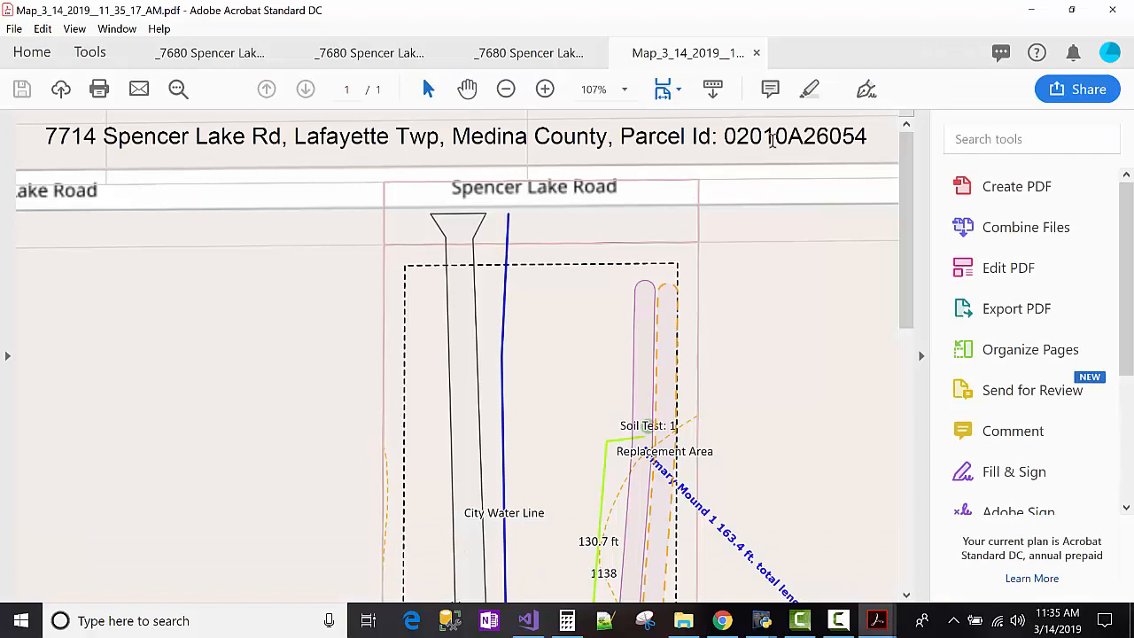
triple_click(772, 142)
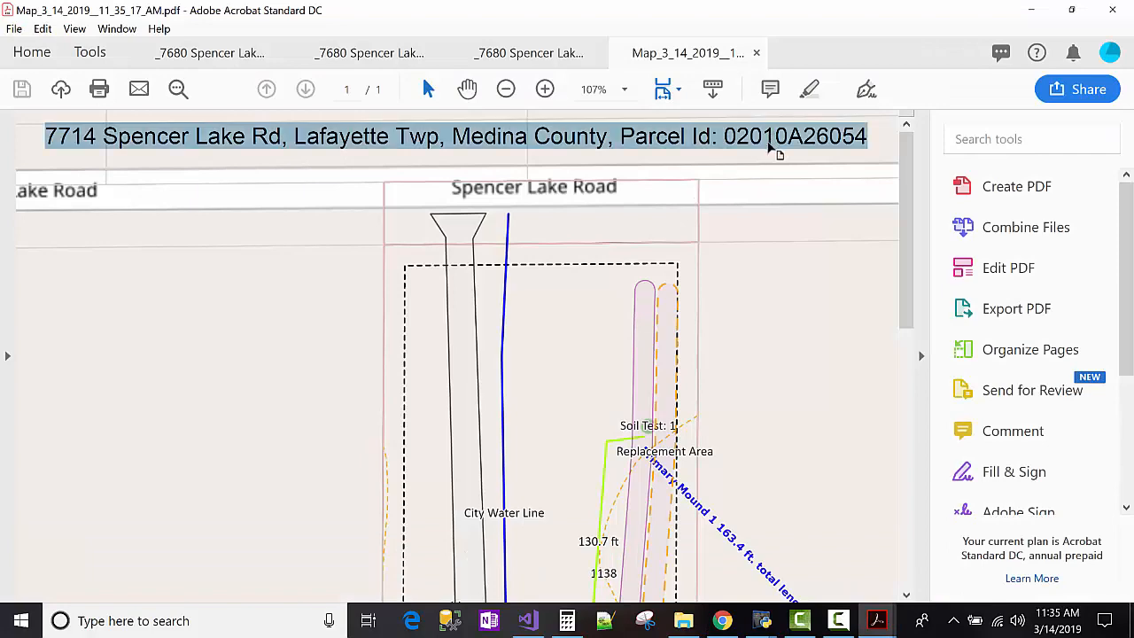
scroll(742, 189, "down", 10)
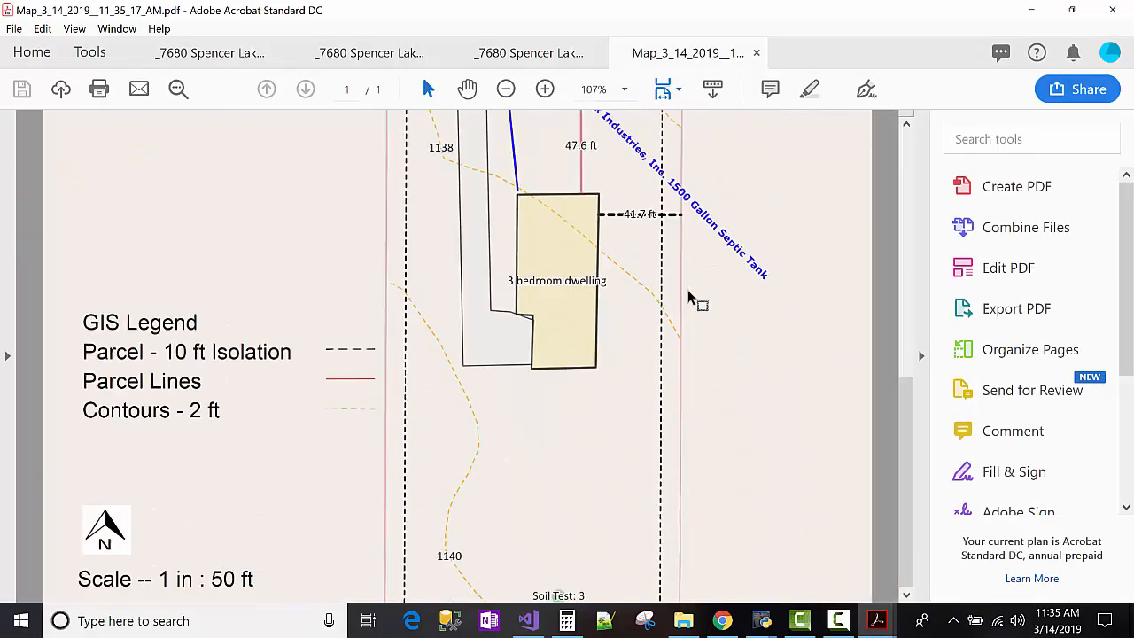
scroll(696, 298, "down", 3)
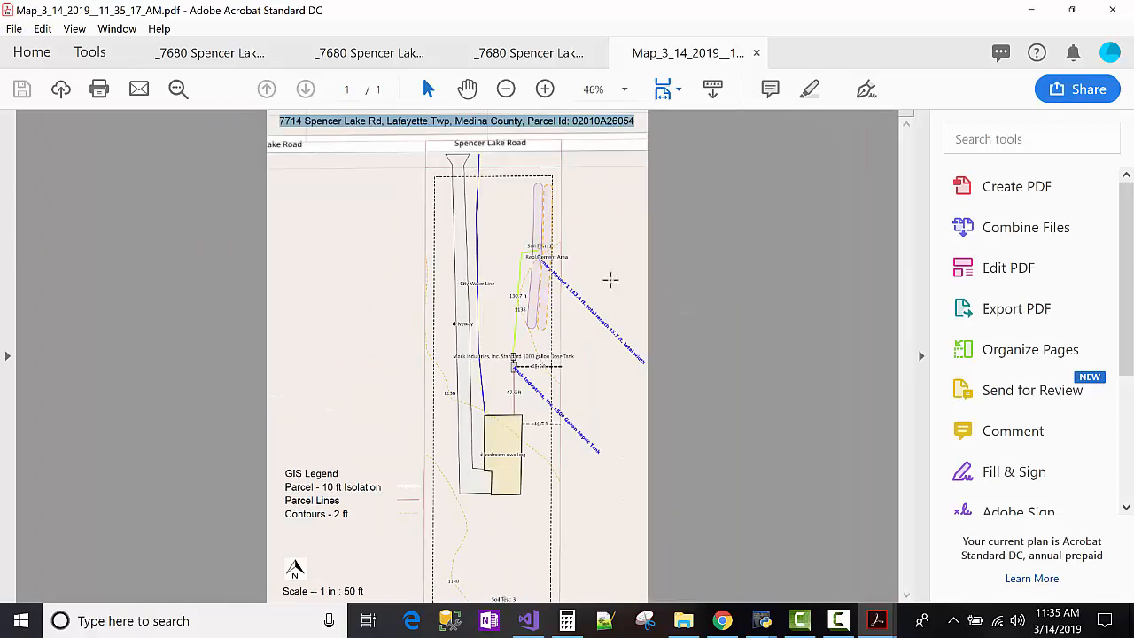
left_click(596, 211)
left_click(419, 188)
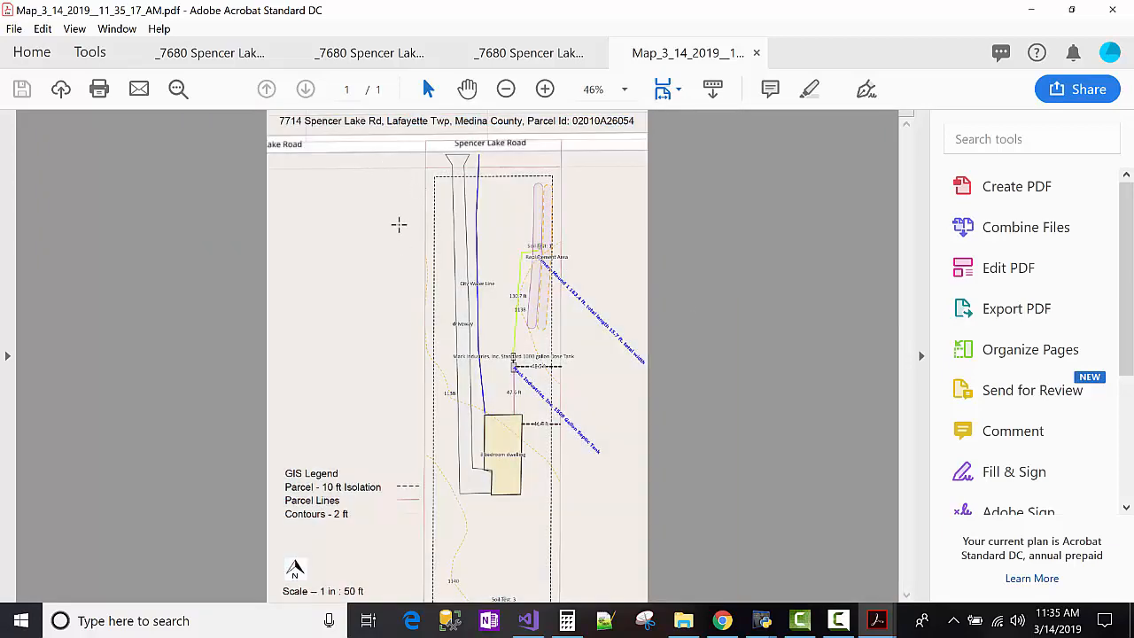